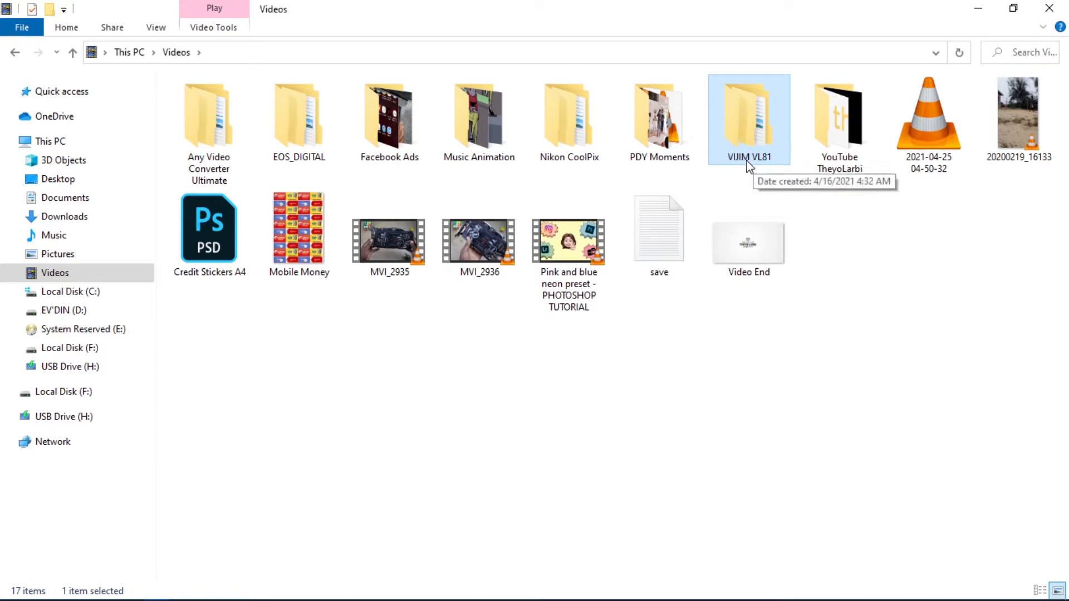
Copy the VIJIM VL81 folder's name and create a new Premiere Pro project named VIJIM VL81 in the default location.
click(748, 162)
key(ctrl+c)
right_click(748, 161)
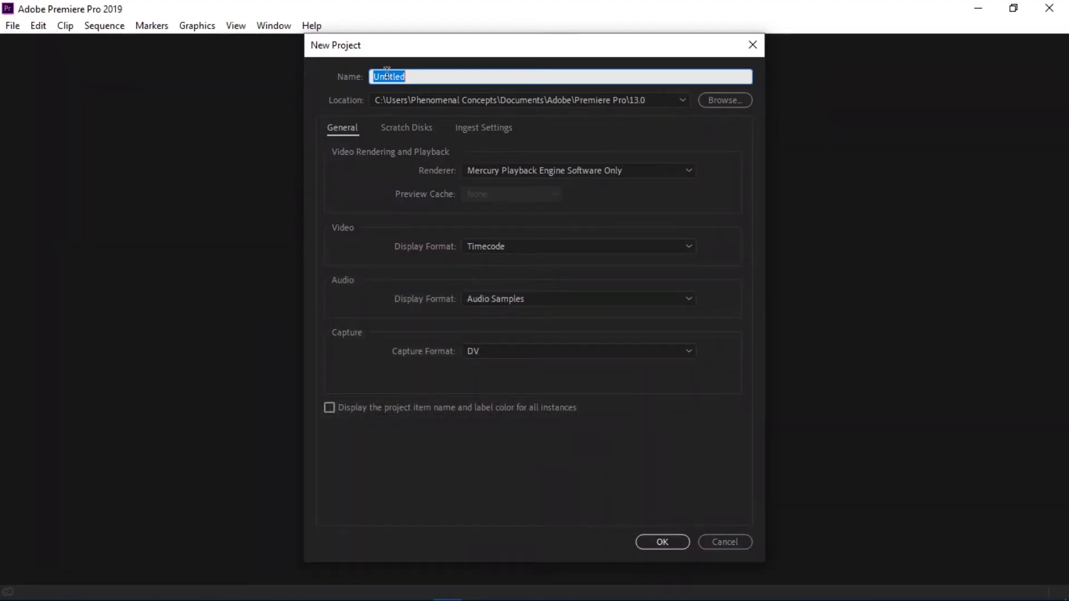
right_click(387, 73)
click(444, 142)
click(651, 540)
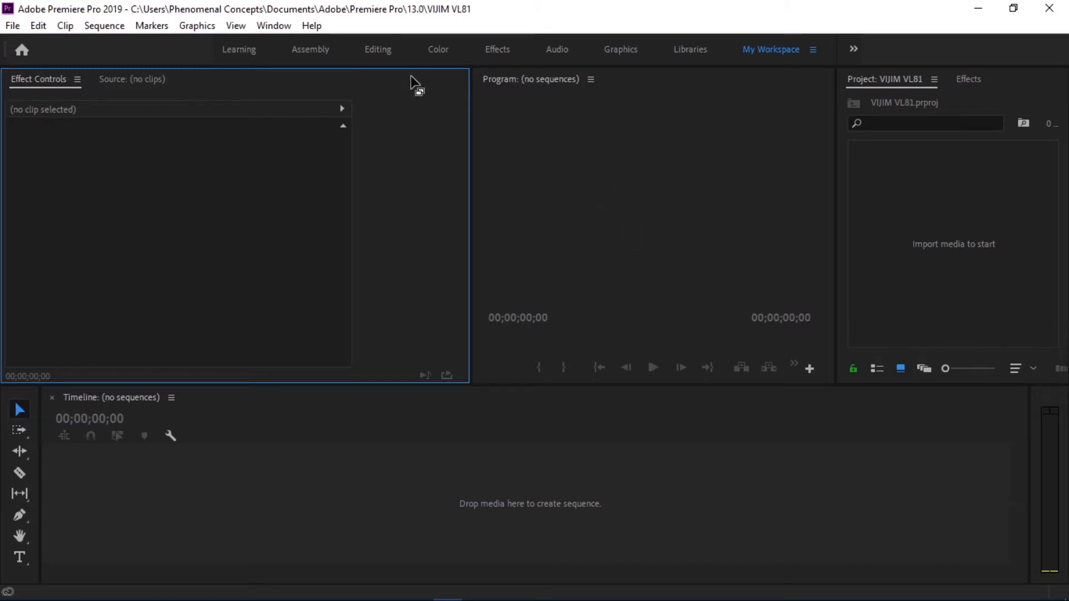
View the Editing workspace, return to My Workspace and look over its Program, Effect Controls, Source and Timeline panels.
click(371, 50)
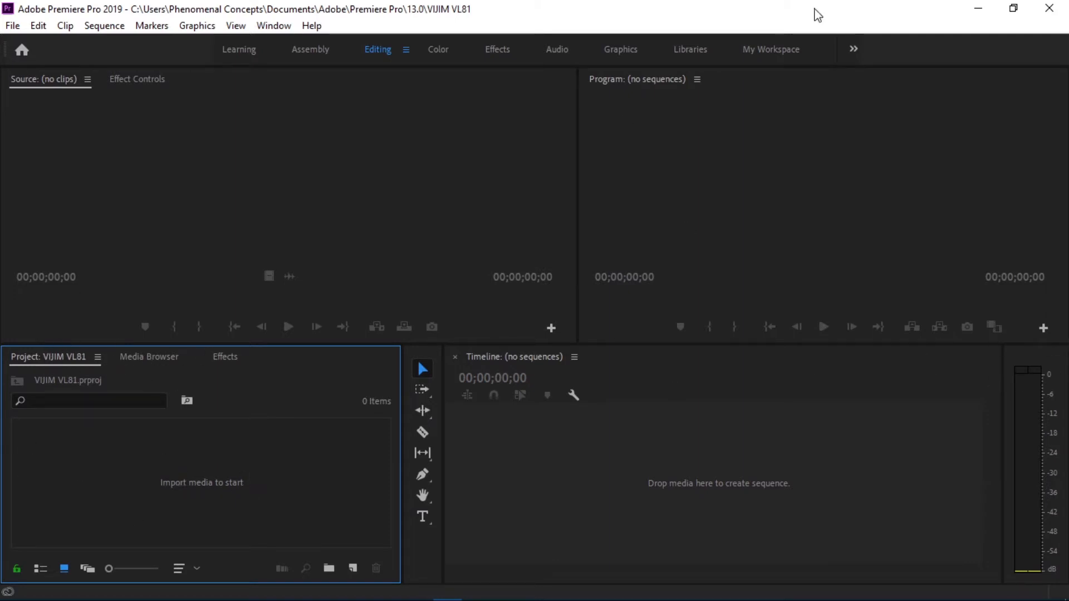
click(763, 51)
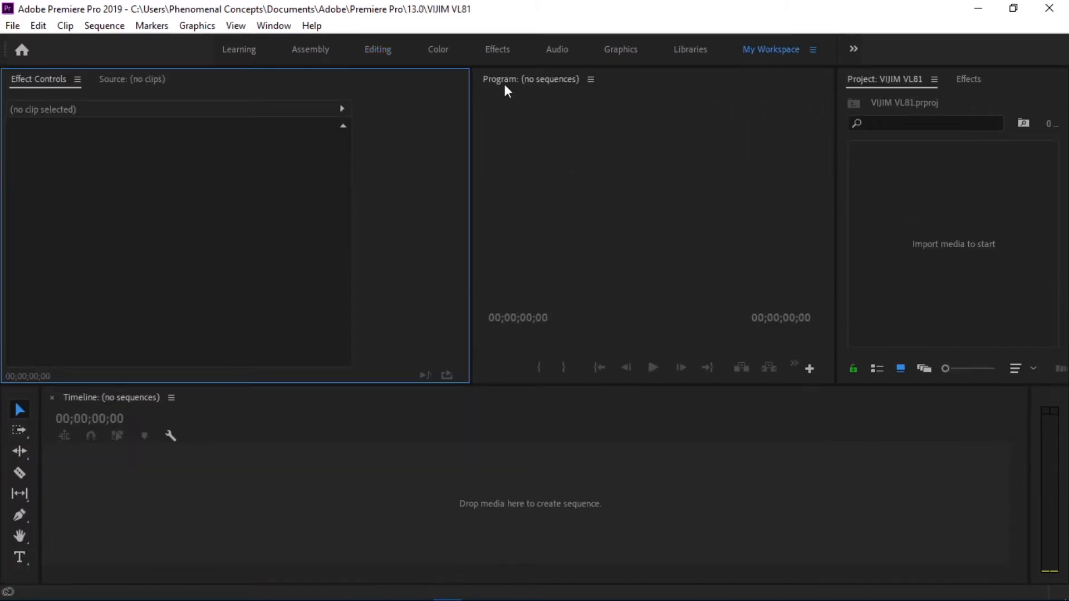
click(635, 174)
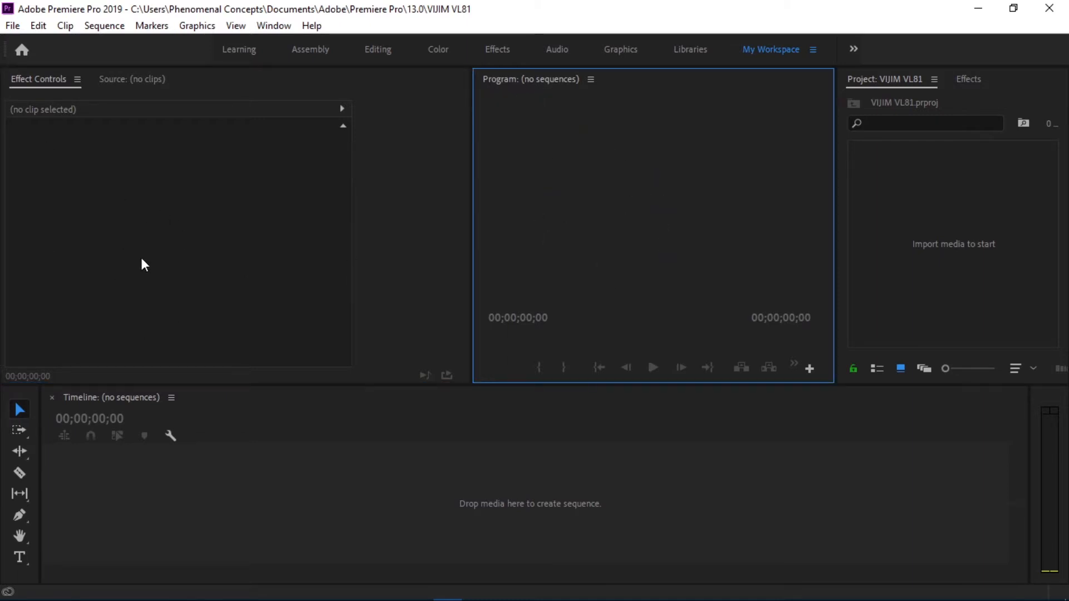
click(169, 209)
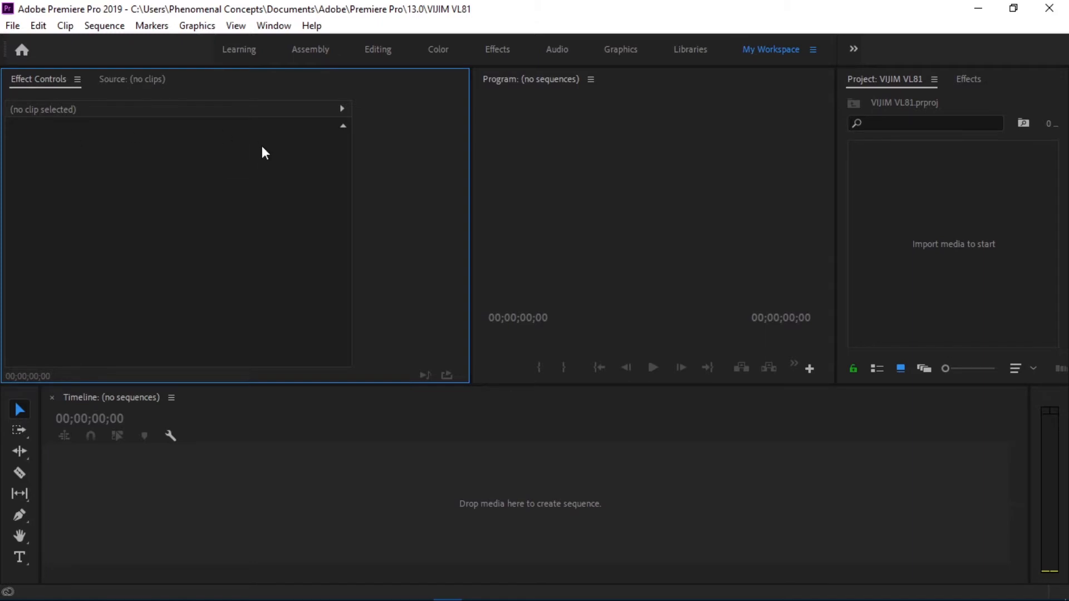
click(144, 80)
click(44, 78)
click(209, 490)
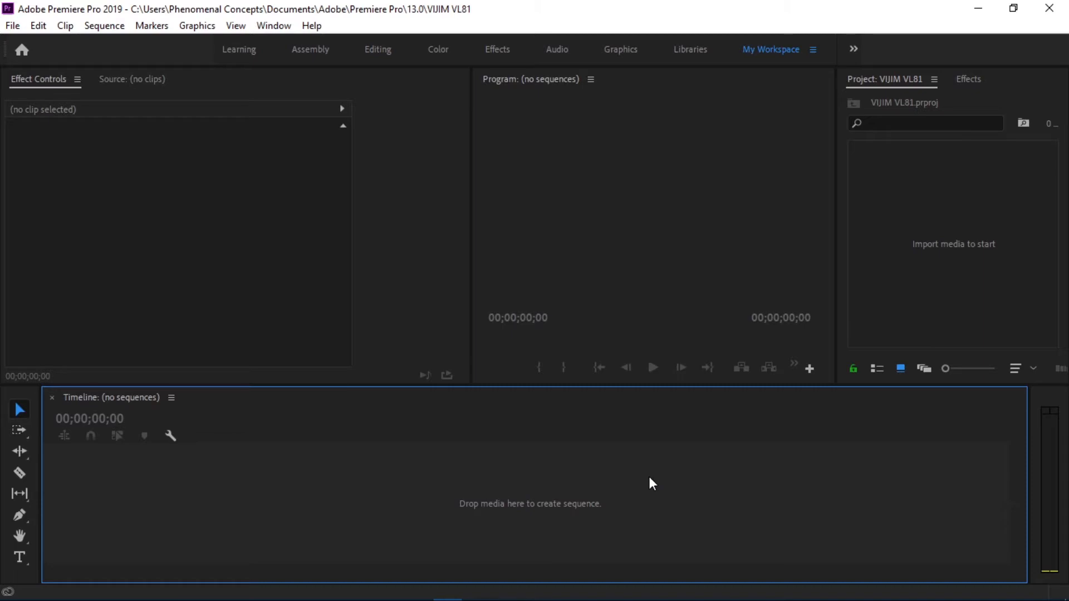
Switch to File Explorer and examine the contents of the A-Roll and B-Roll folders inside VIJIM VL81.
key(alt)
key(alt+Tab)
click(544, 312)
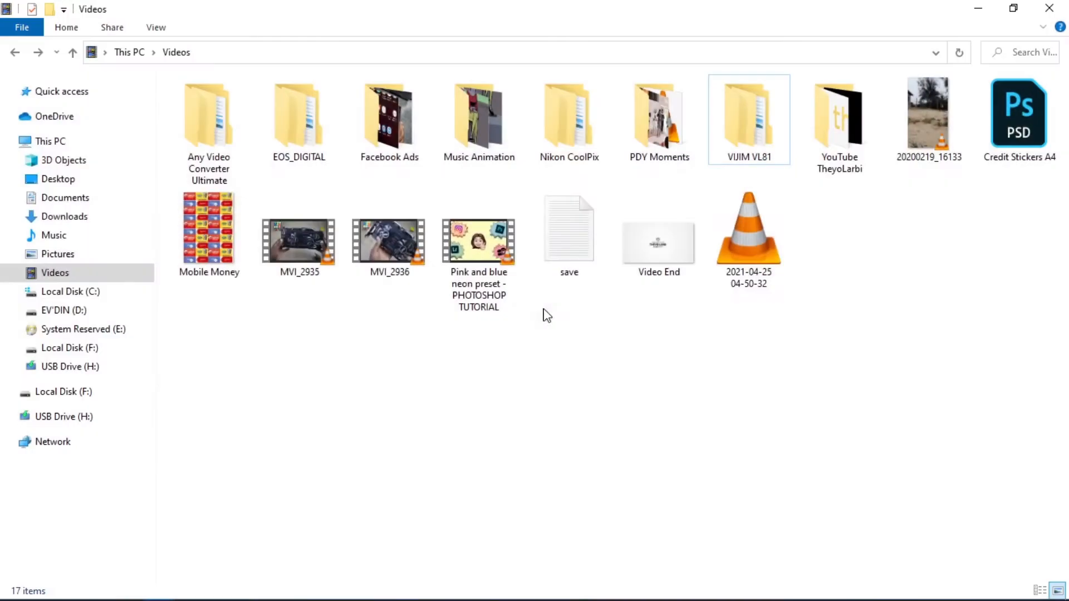
double_click(767, 149)
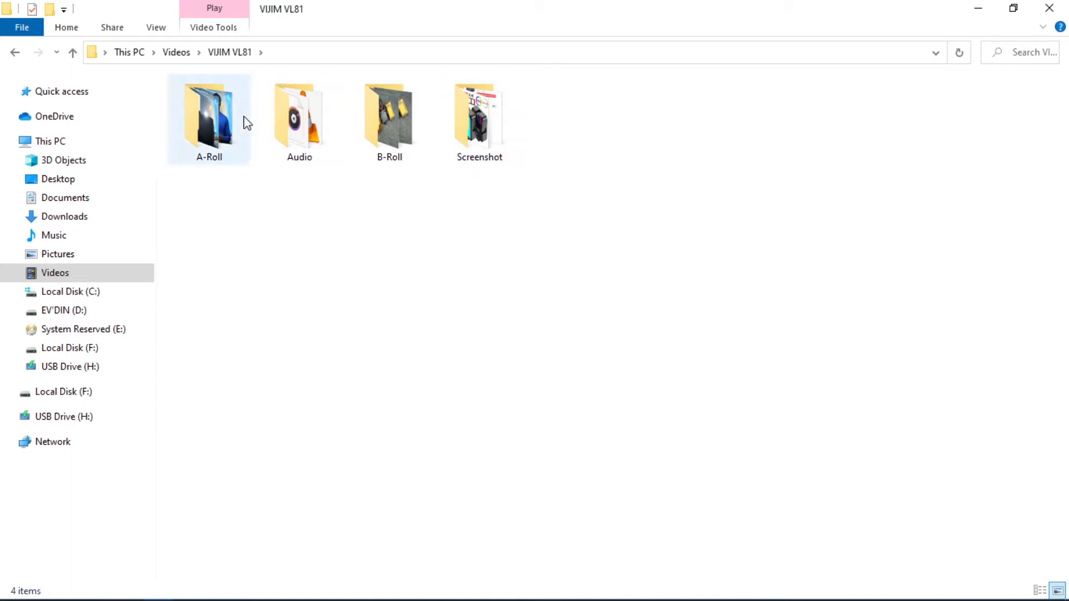
click(202, 114)
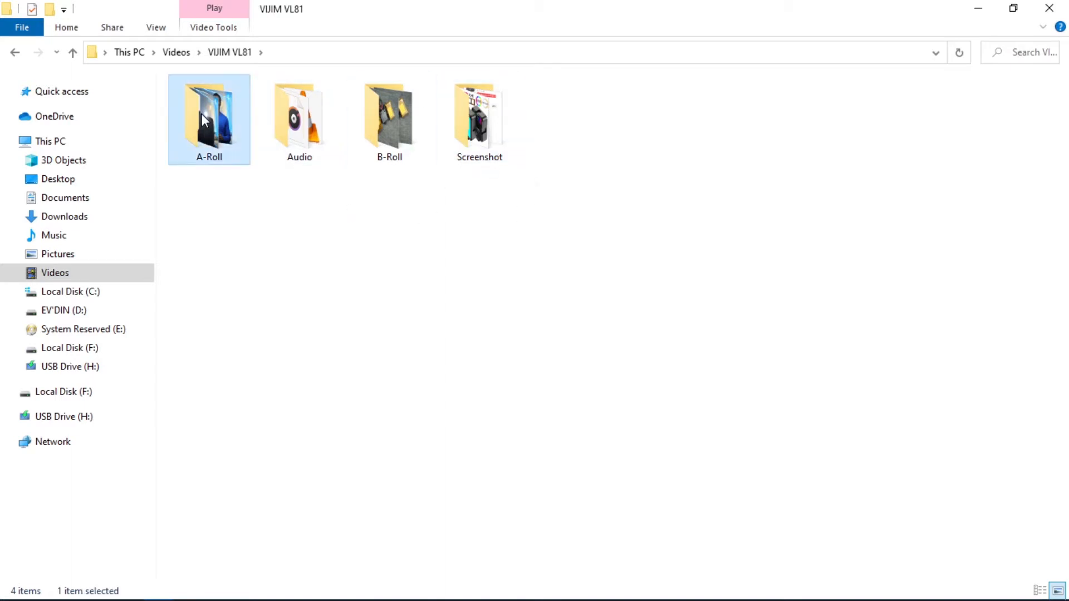
double_click(209, 111)
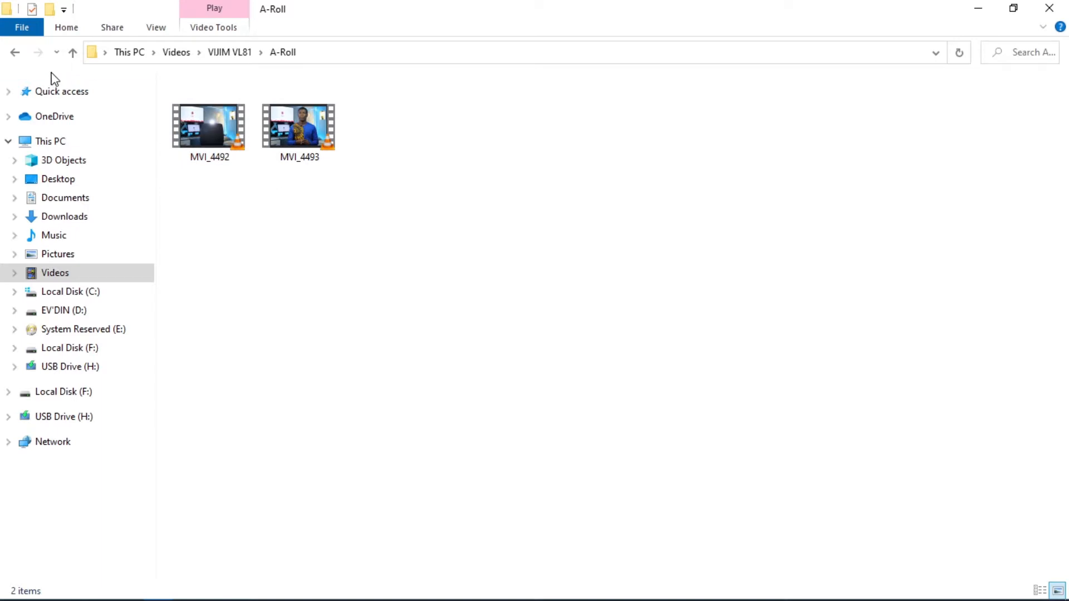
click(17, 55)
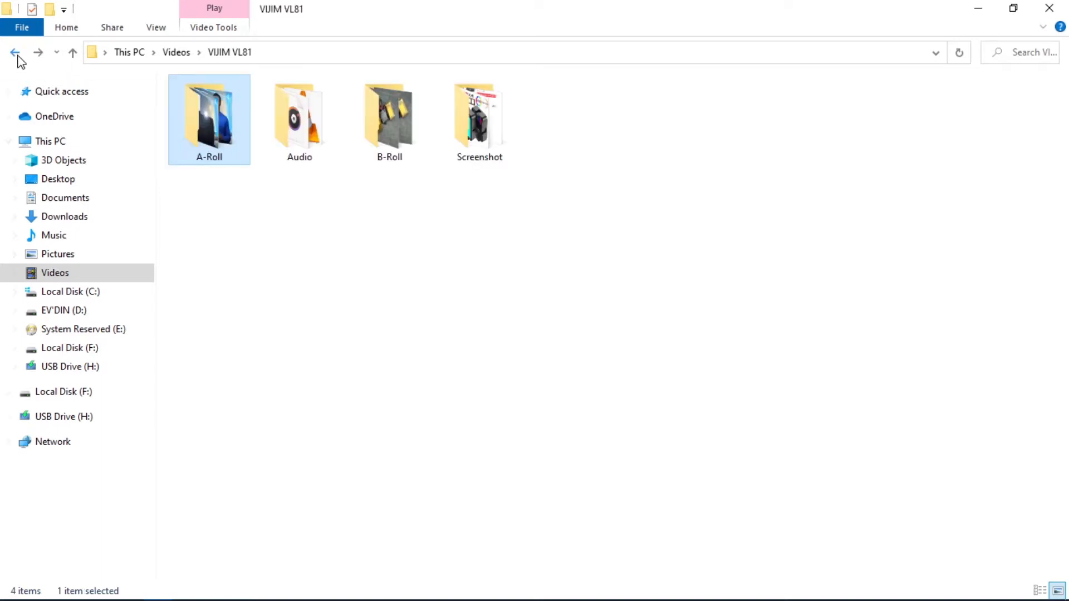
double_click(392, 116)
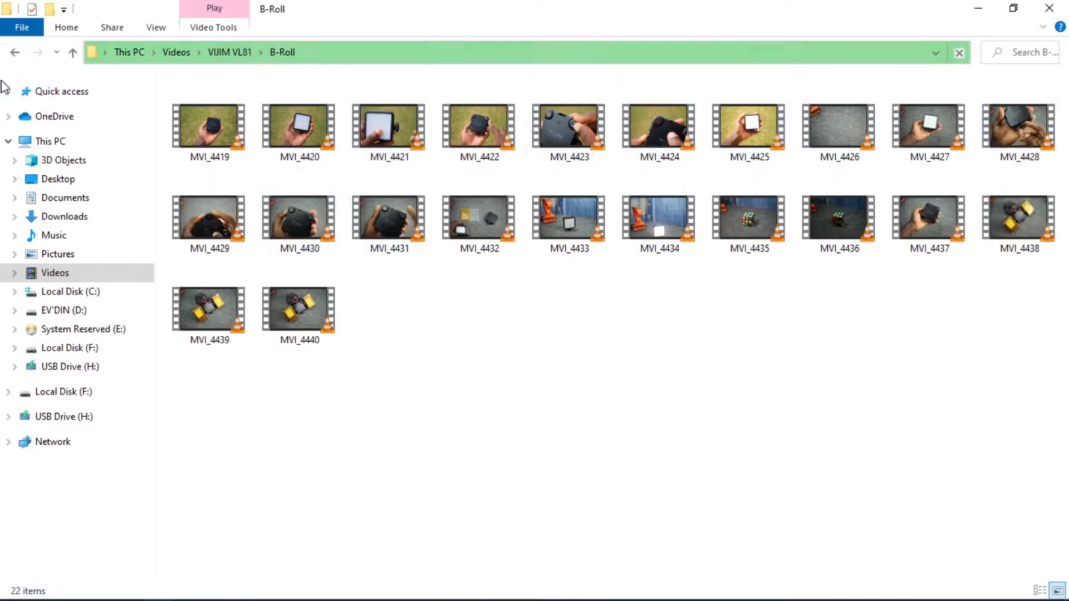
click(16, 53)
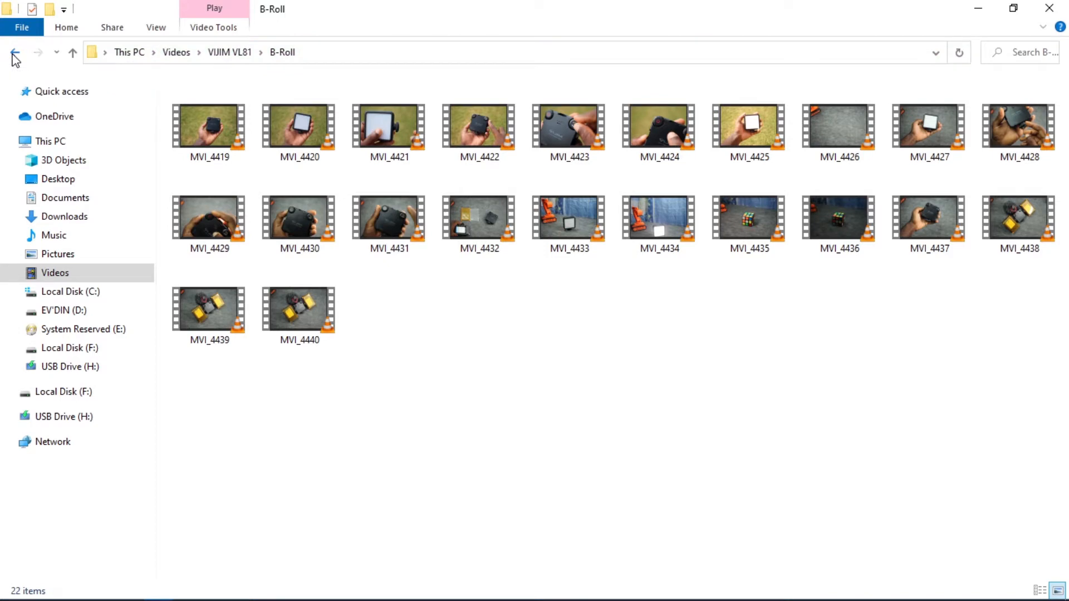
click(344, 182)
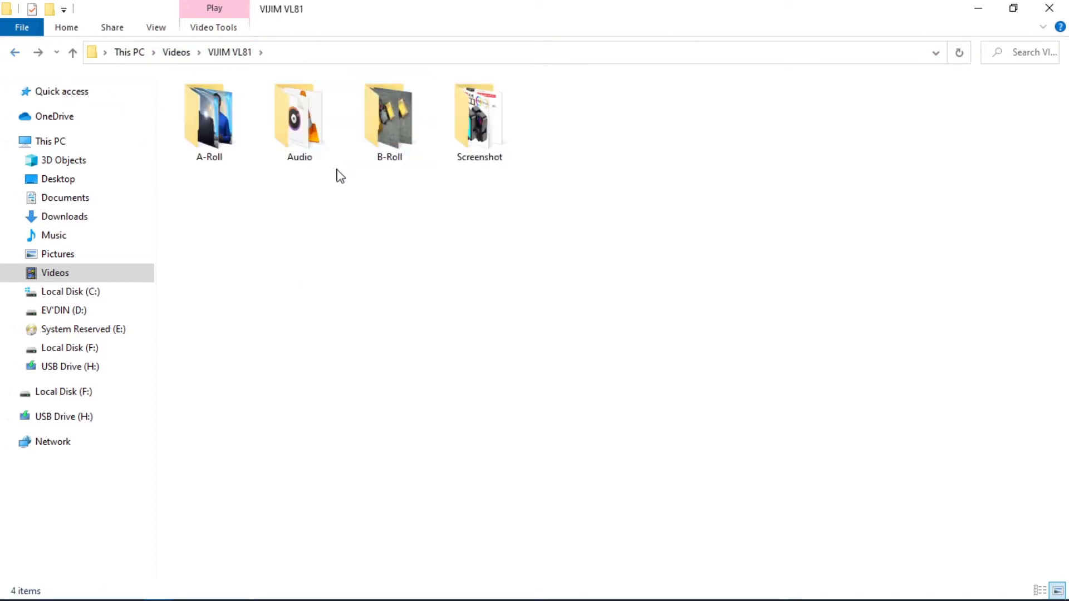
Delete the Voice 001 WAV file from the project's Audio folder.
double_click(310, 118)
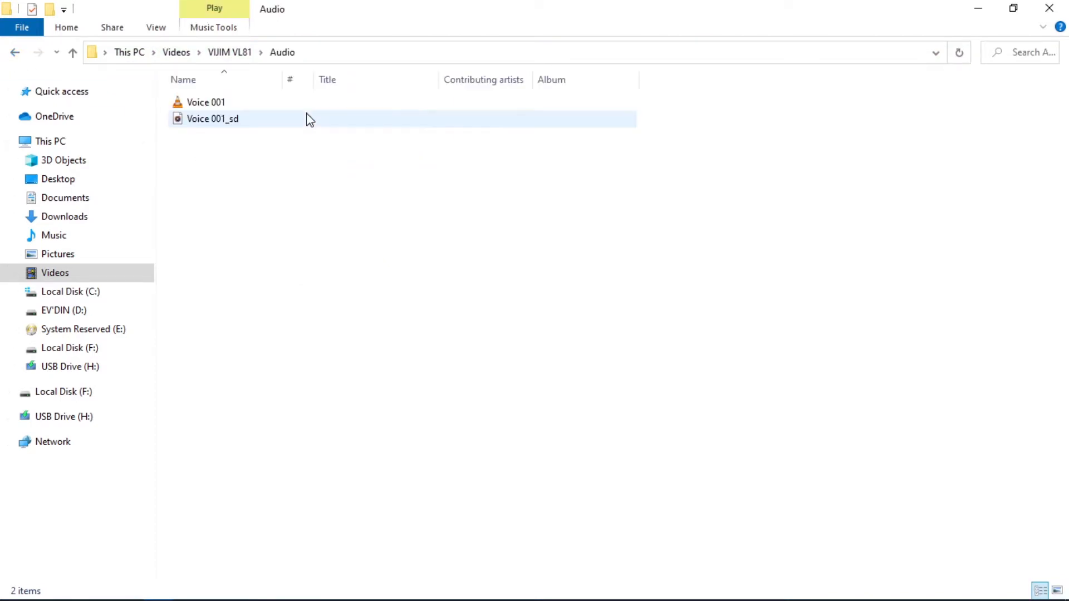
click(225, 106)
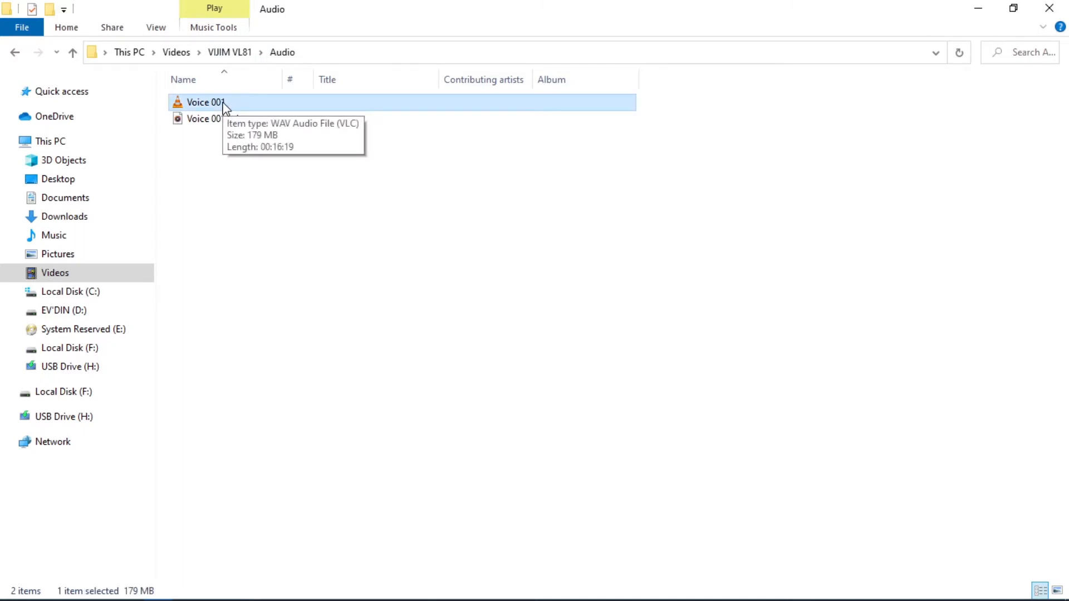
right_click(226, 105)
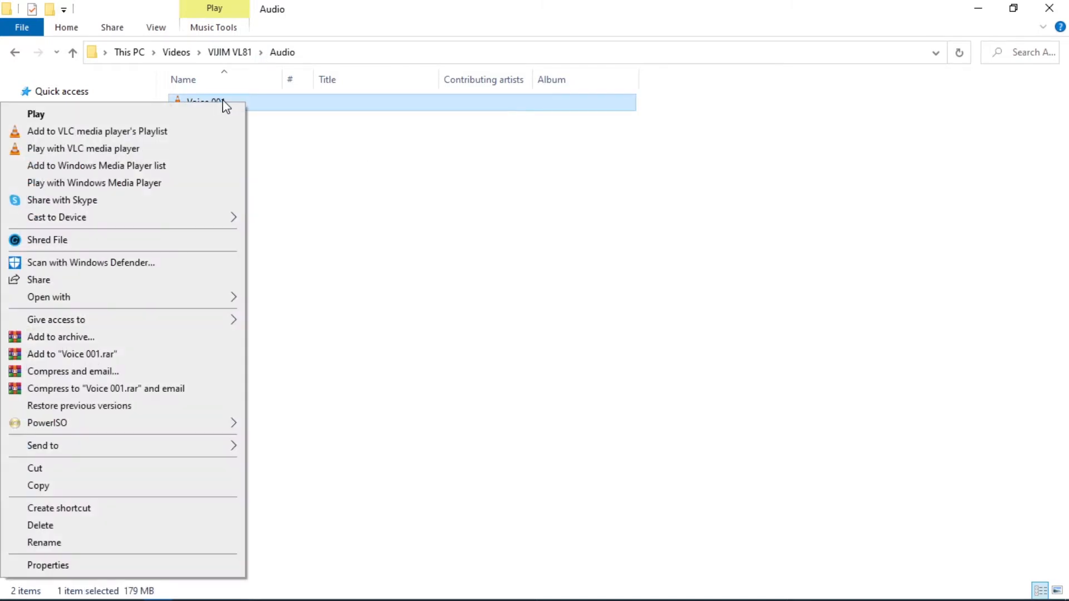
click(55, 525)
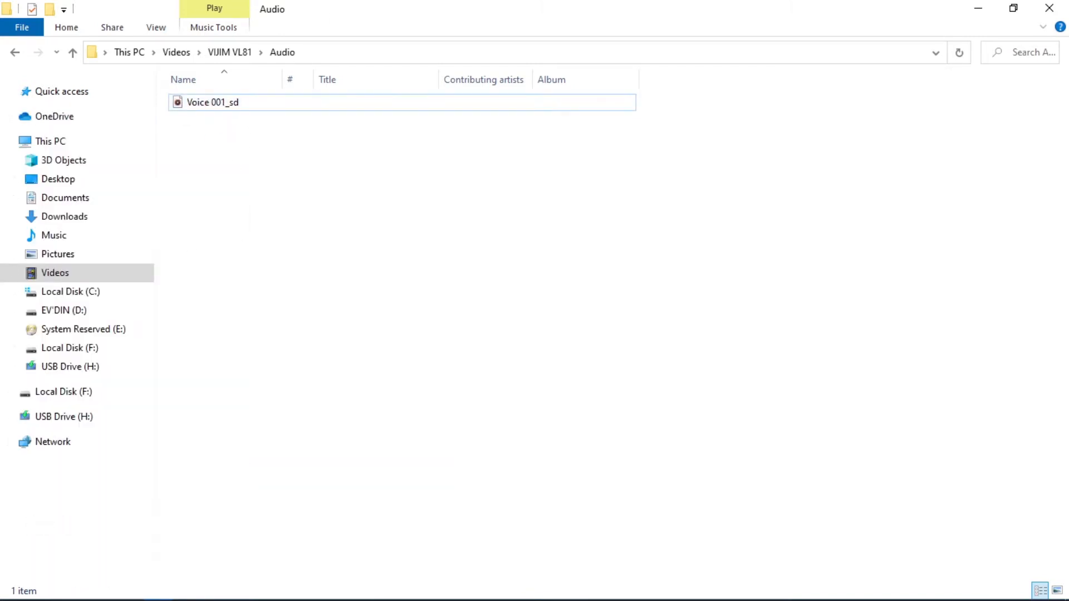
Switch to Any Video Converter, examine the output format profiles for the various device categories, and close the converter.
mouse_move(463, 592)
click(505, 589)
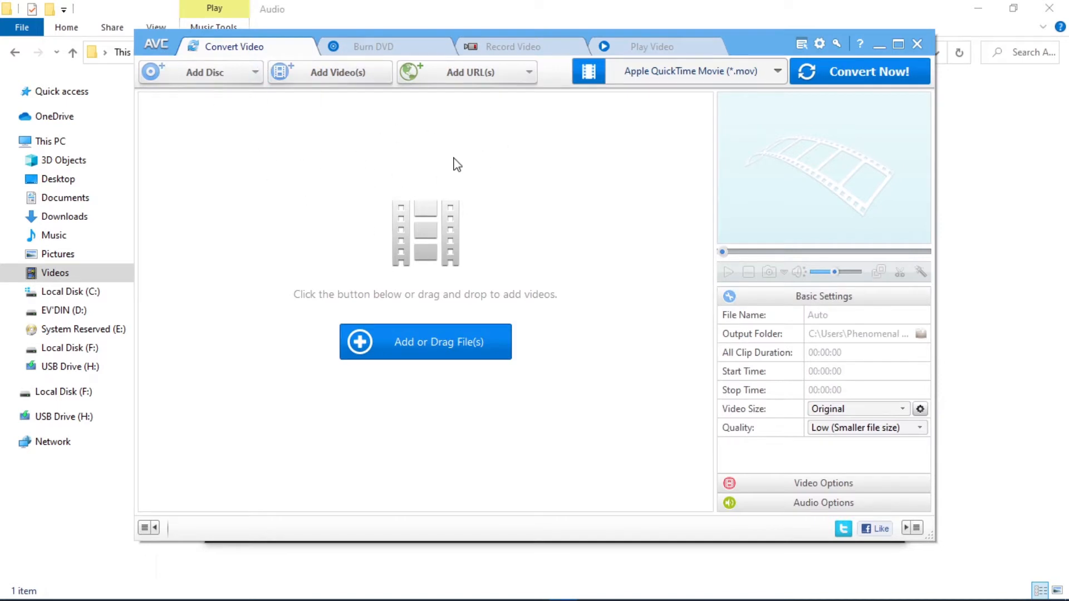
click(697, 75)
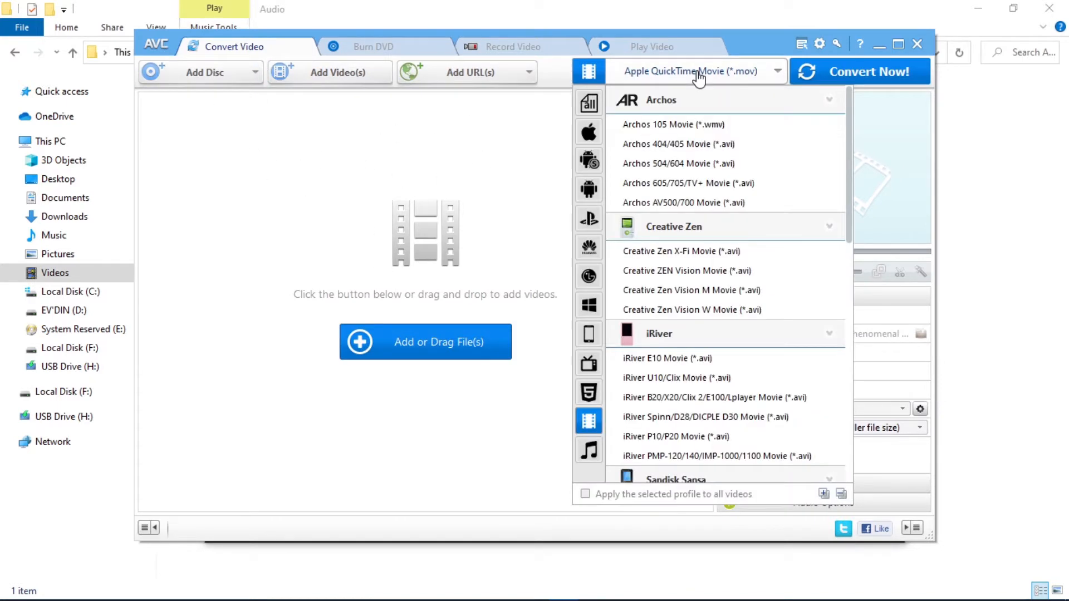
click(588, 363)
click(588, 334)
click(589, 306)
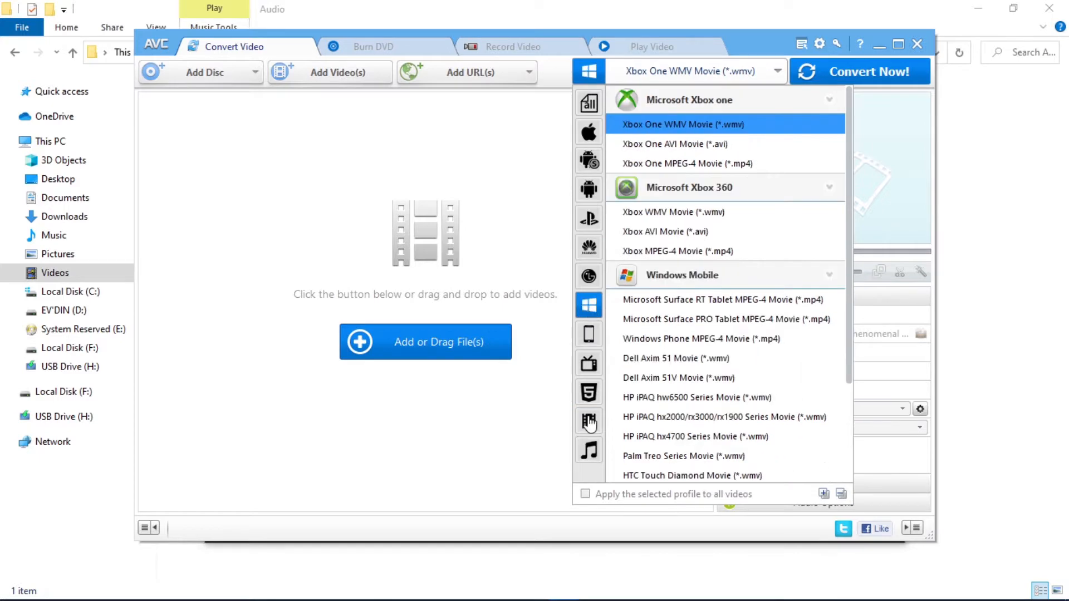
click(589, 421)
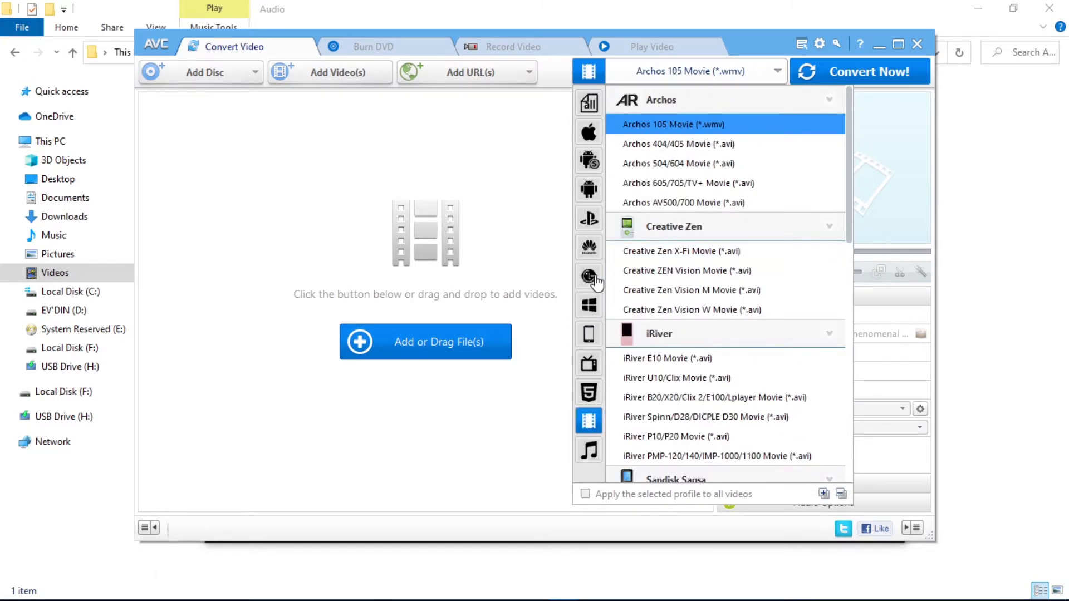
click(588, 276)
click(589, 161)
scroll(721, 400, down, 2)
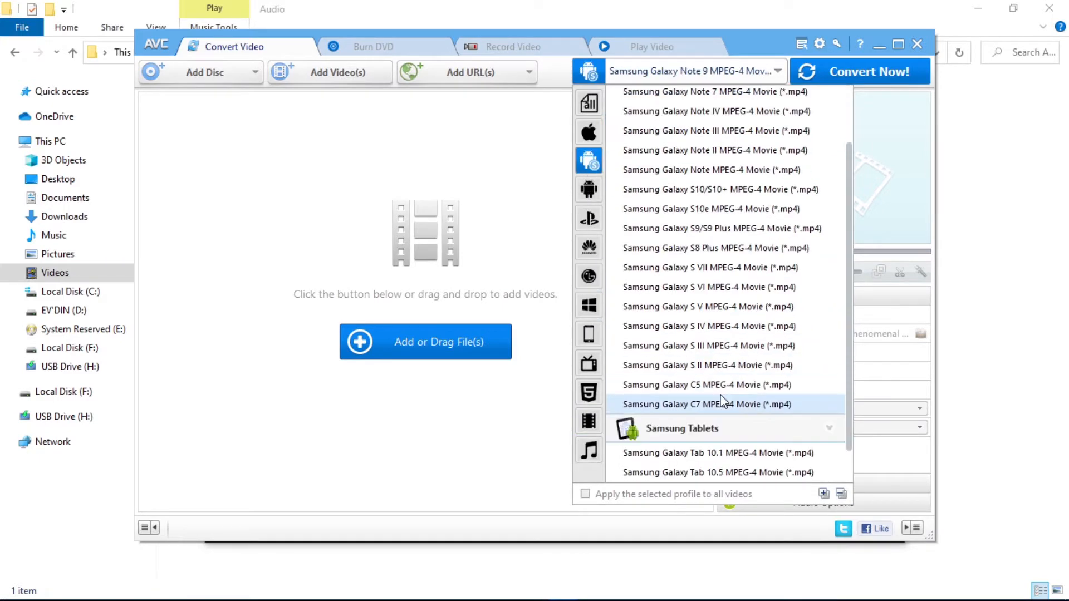
scroll(721, 399, down, 2)
click(588, 421)
click(589, 393)
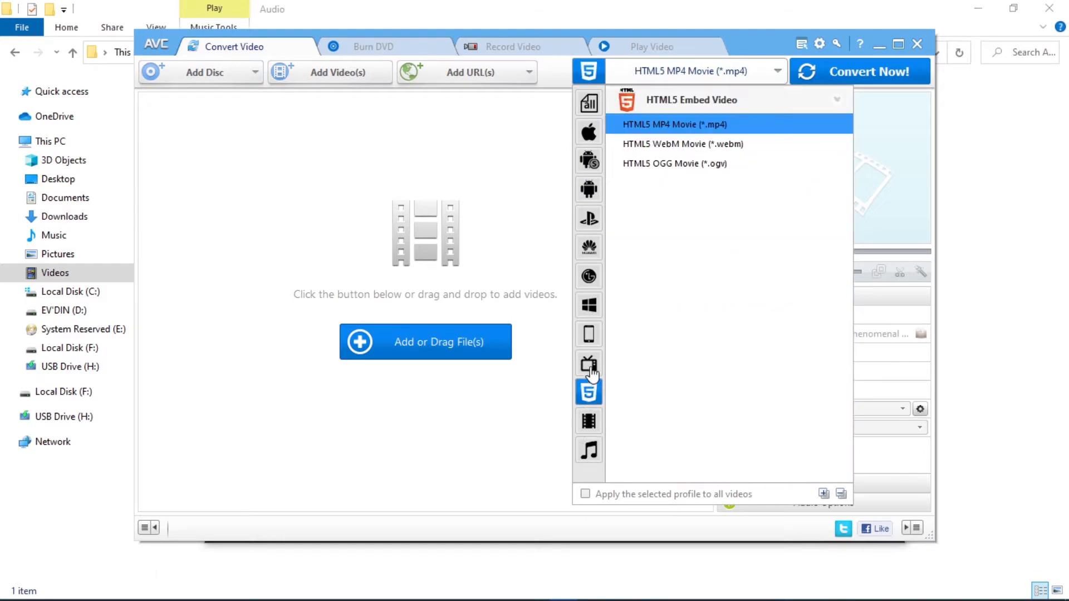
click(588, 364)
click(589, 334)
click(590, 306)
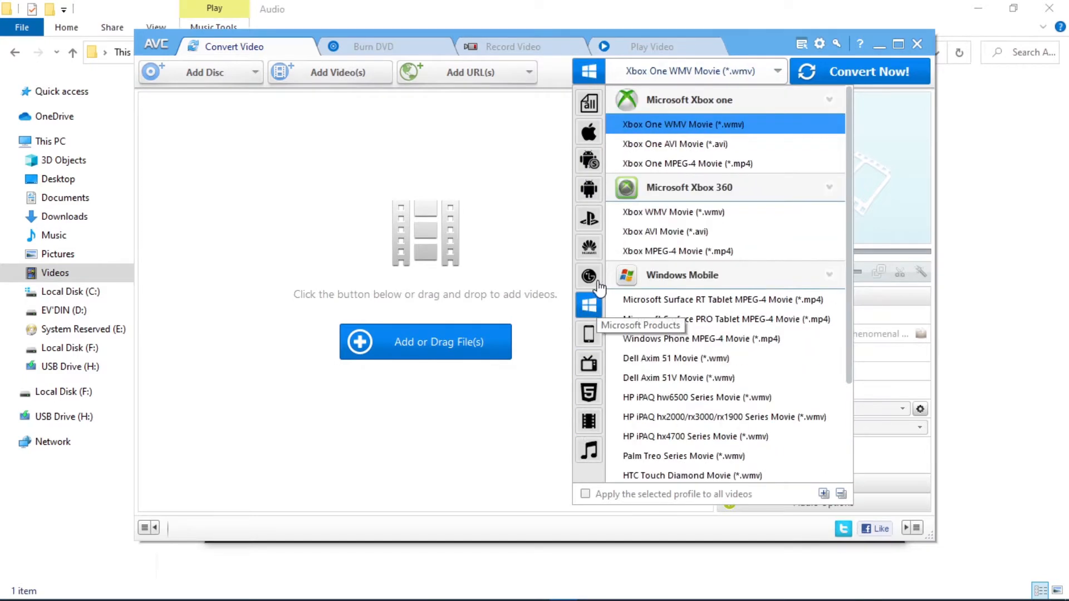
click(590, 278)
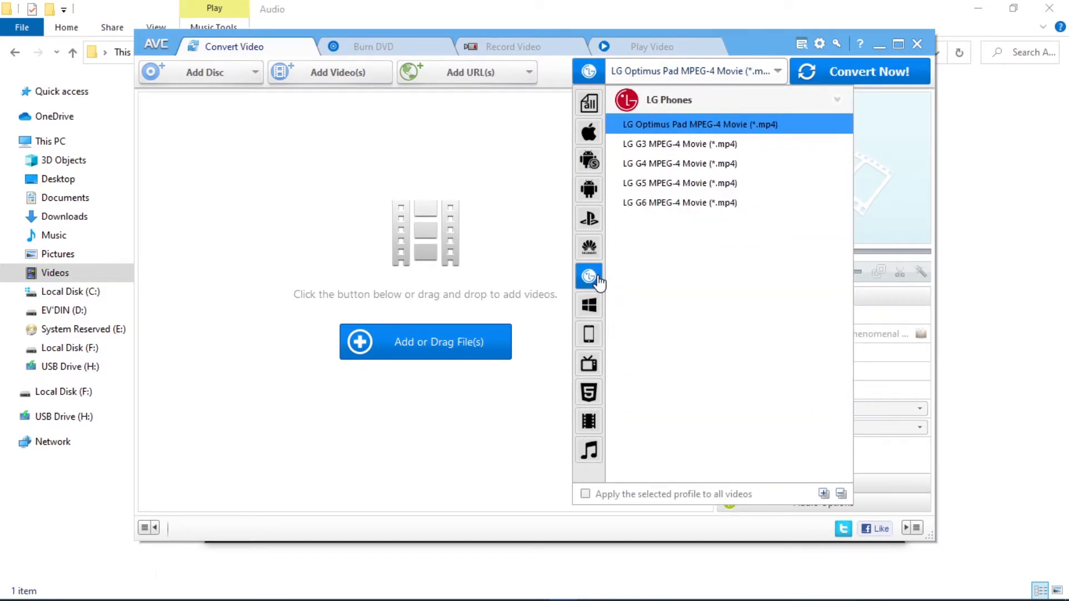
click(737, 44)
click(915, 45)
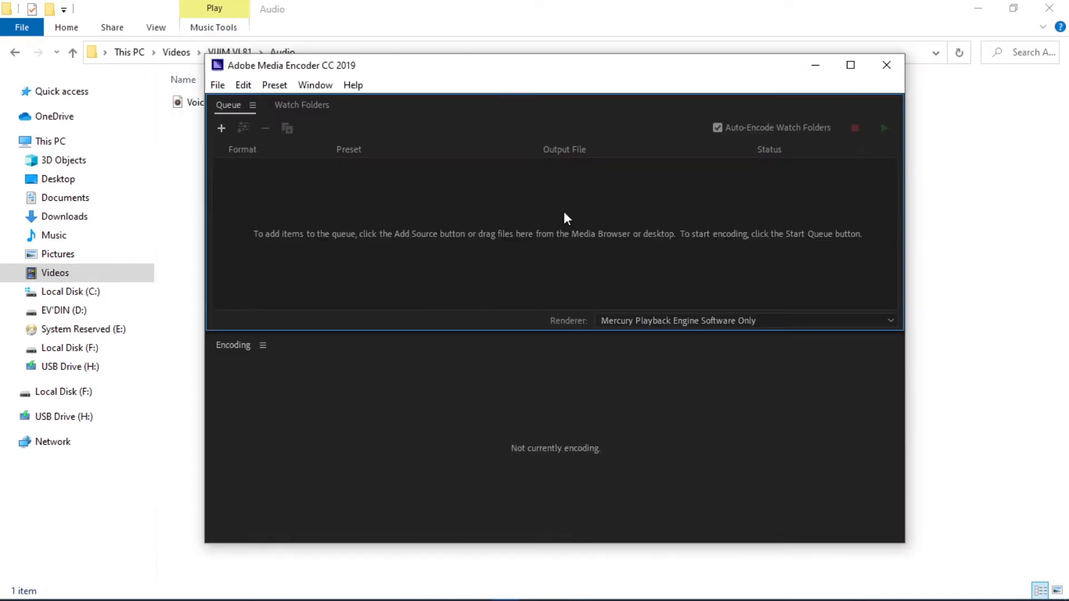
Add the Voice 001_sd audio file from the Audio folder to the Adobe Media Encoder queue.
drag(429, 72, 463, 69)
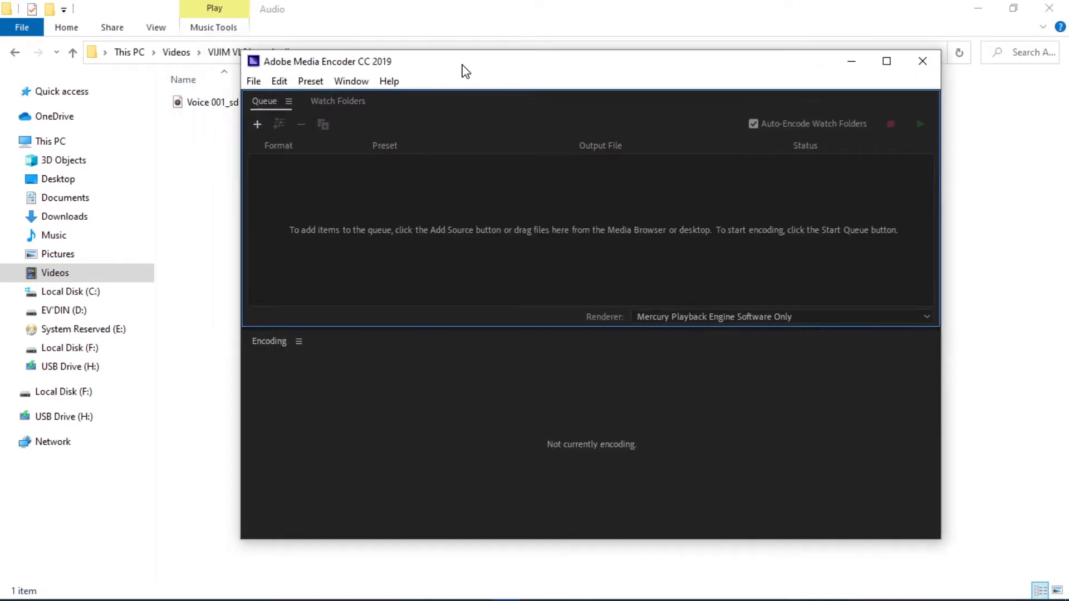
click(212, 105)
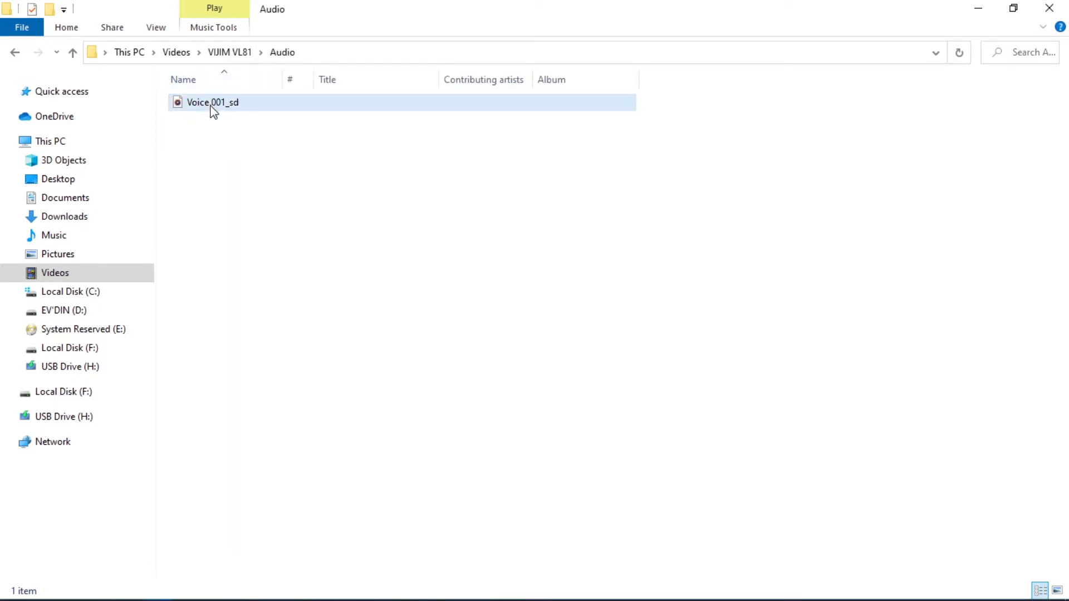
click(223, 122)
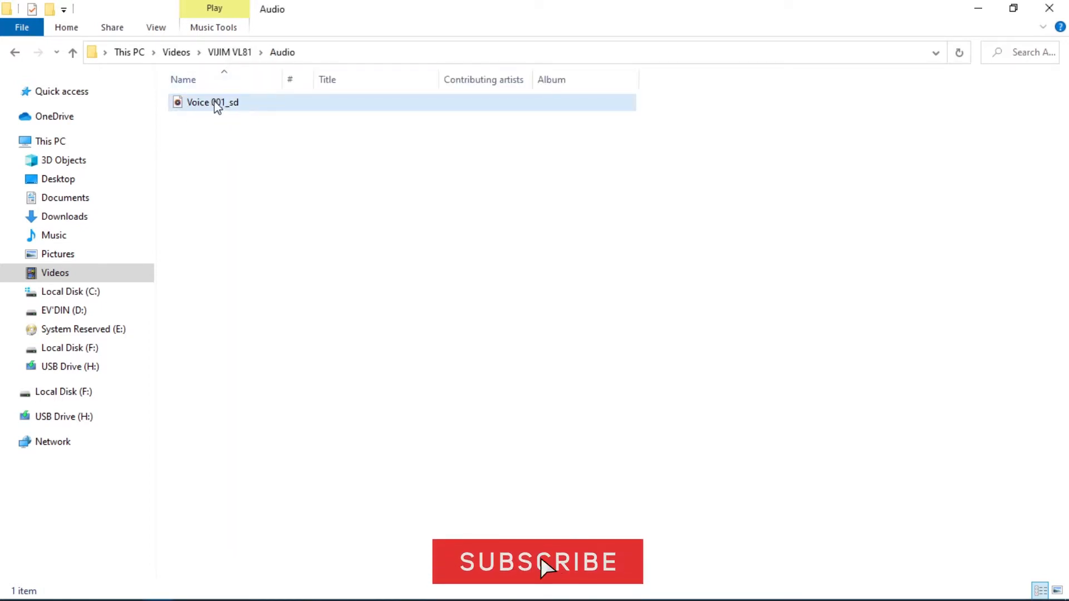
drag(207, 105, 439, 212)
key(alt+Tab)
Set the queued Voice 001_sd output format to MP3 and start encoding the queue.
click(271, 180)
click(269, 184)
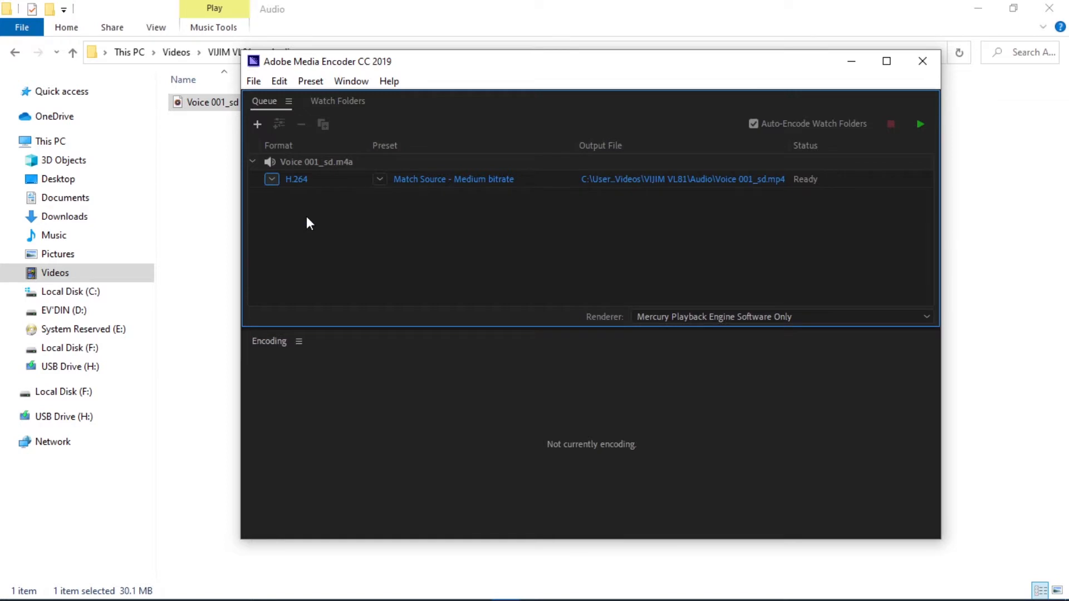
click(272, 178)
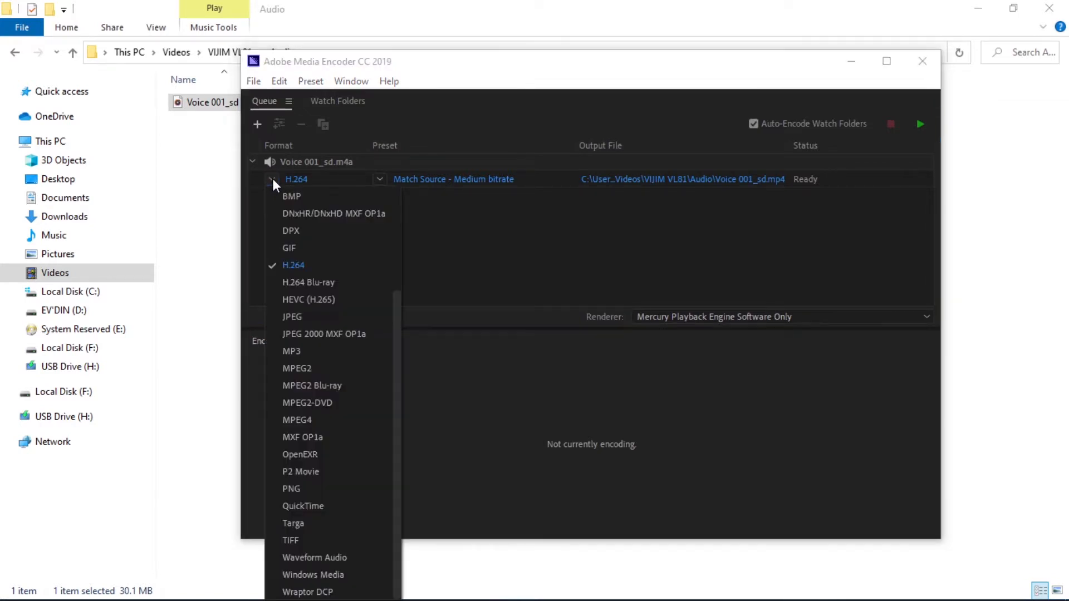
click(292, 352)
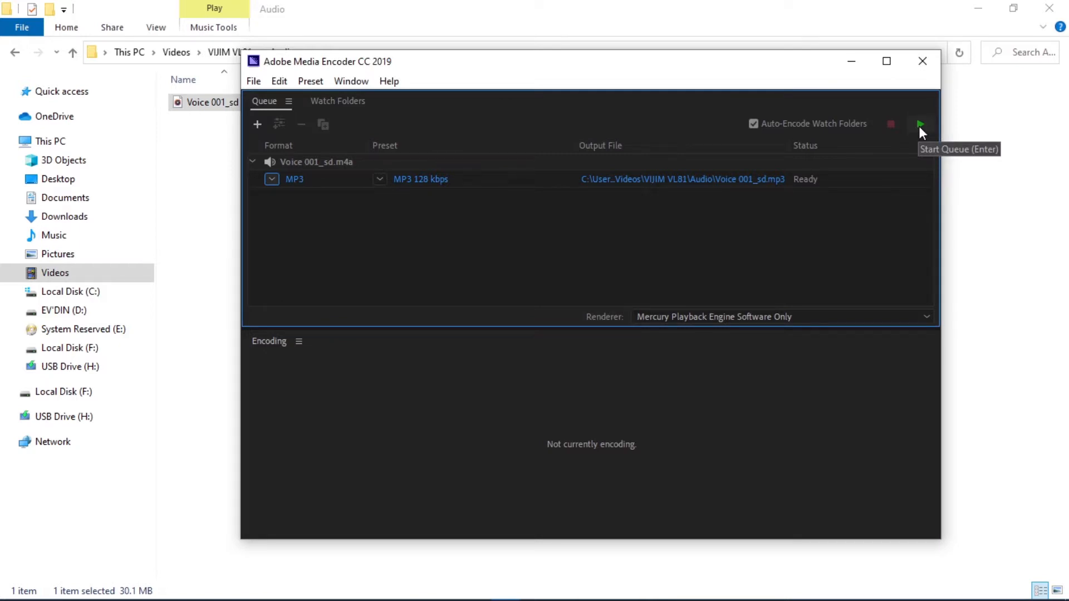
click(920, 124)
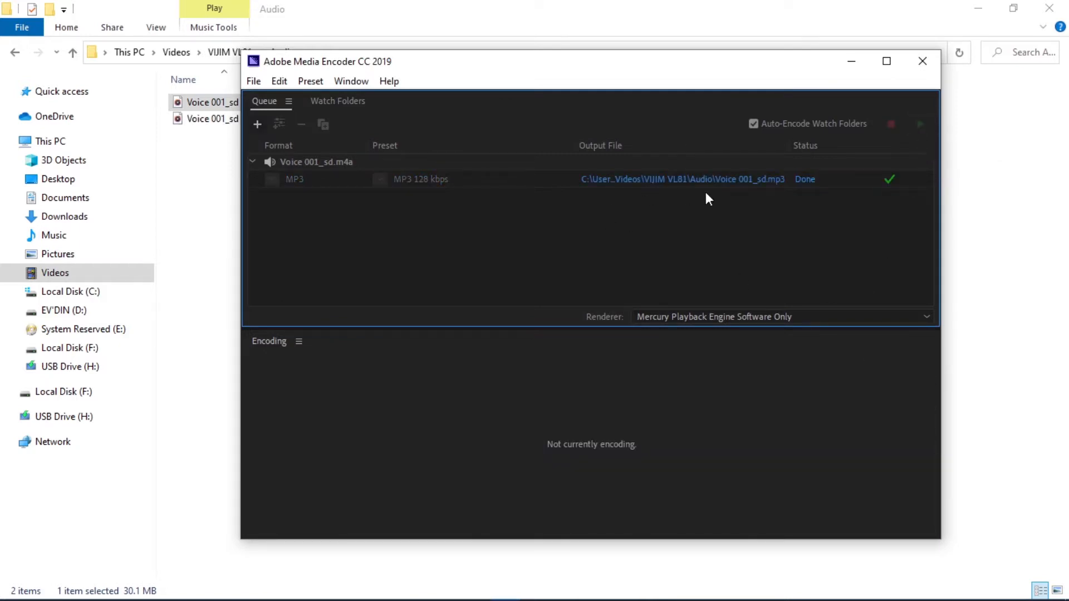
Close Adobe Media Encoder and delete the original unconverted Voice 001_sd recording from the Audio folder.
click(922, 62)
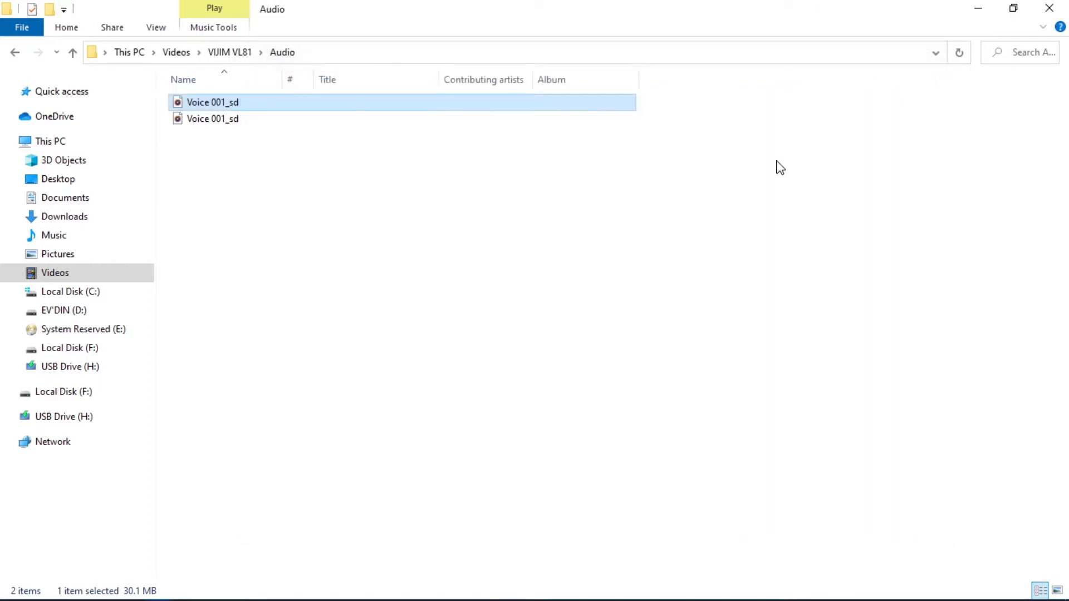
right_click(217, 106)
click(153, 460)
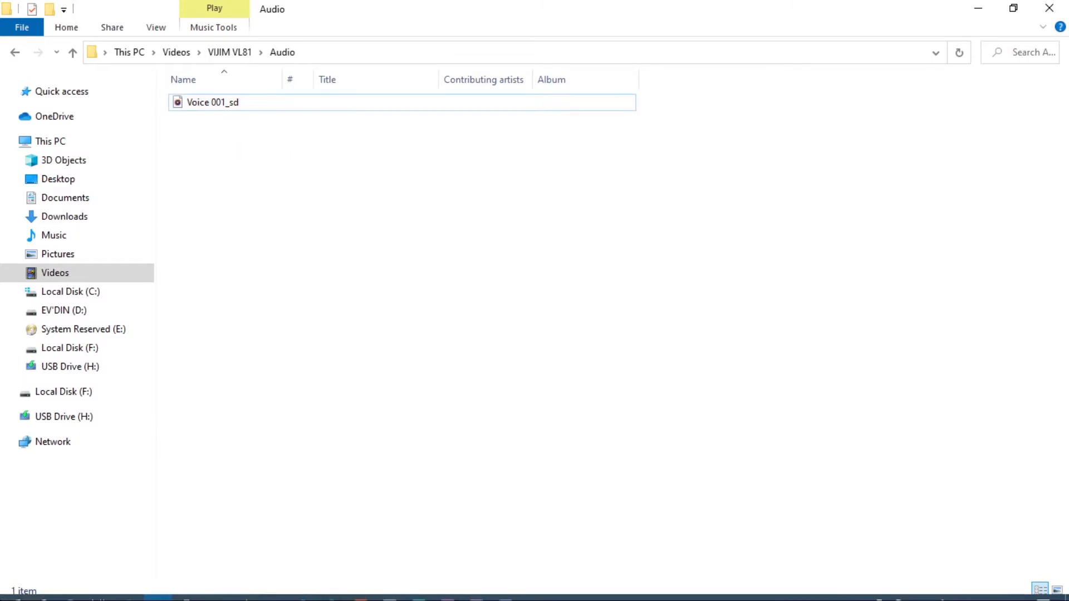
Switch to Audacity and import the Voice 001_sd MP3 from the project's Audio folder as a track.
click(14, 588)
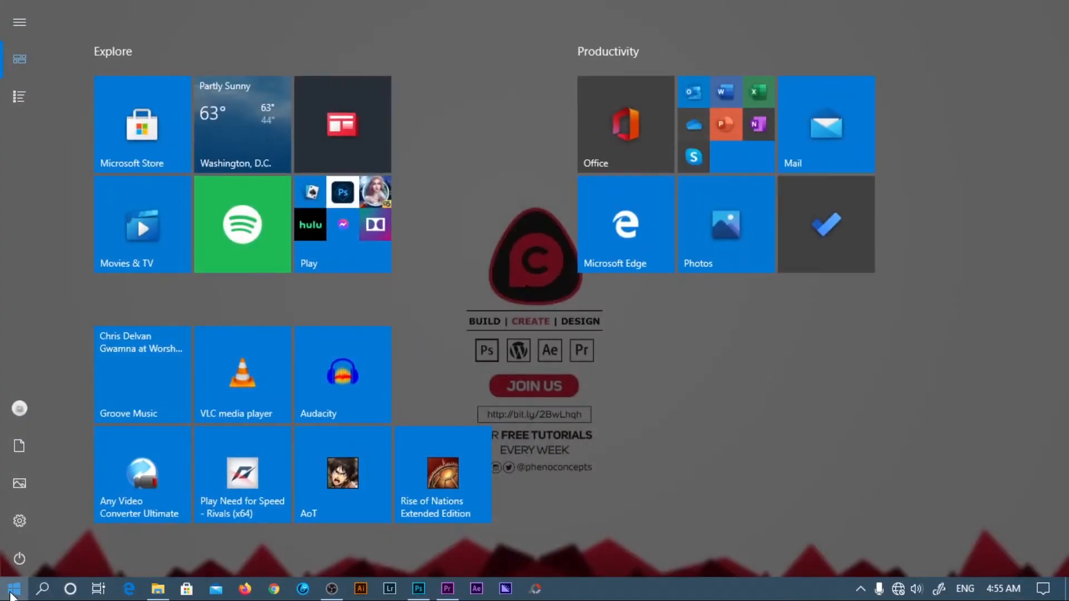
click(341, 379)
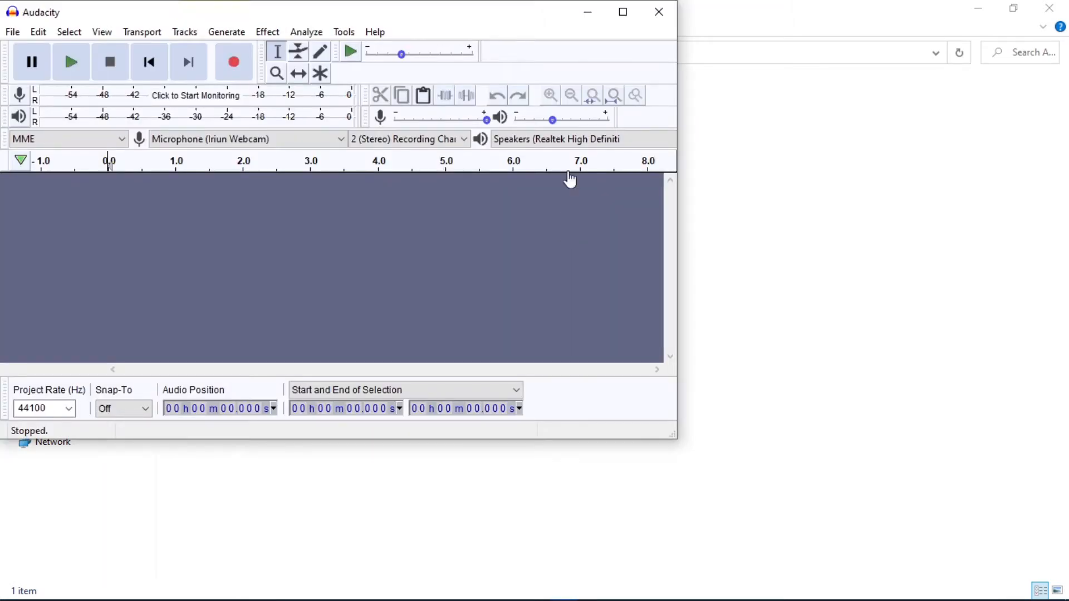
drag(696, 17, 768, 189)
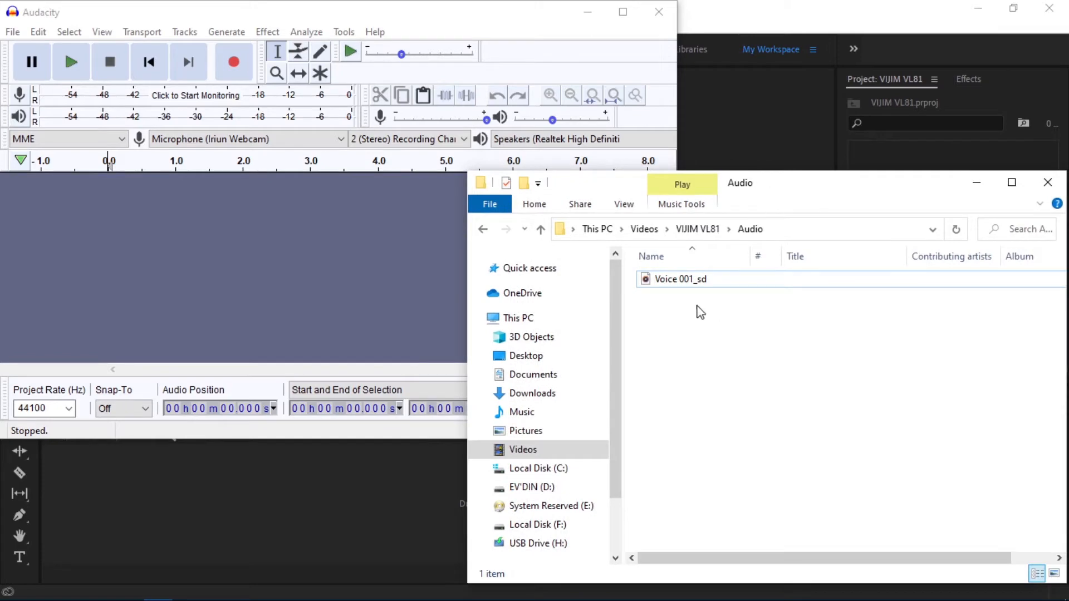
drag(677, 280, 280, 279)
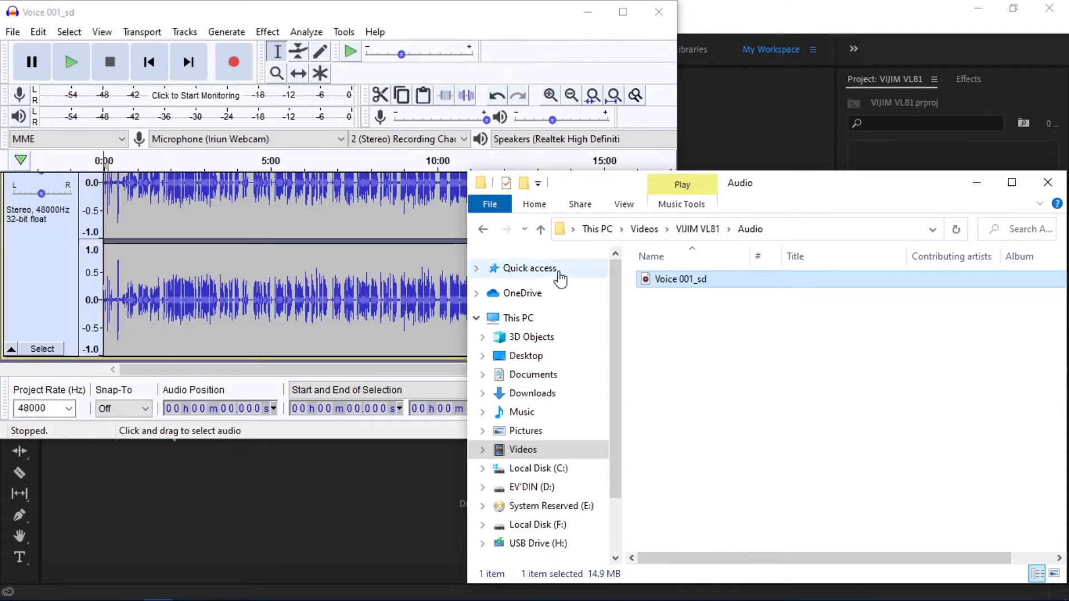
click(170, 377)
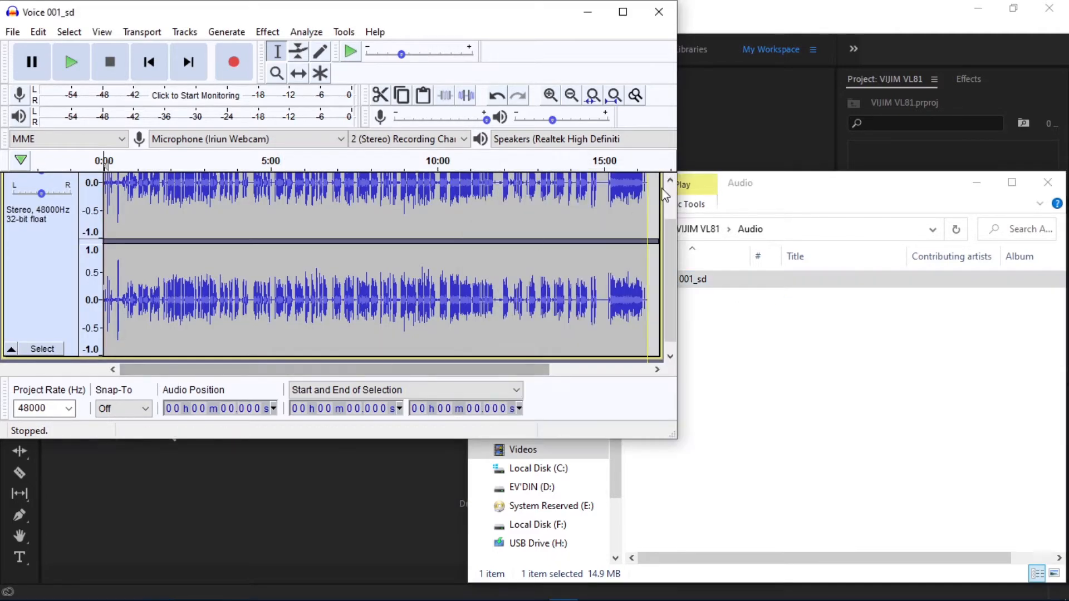
drag(669, 242, 663, 185)
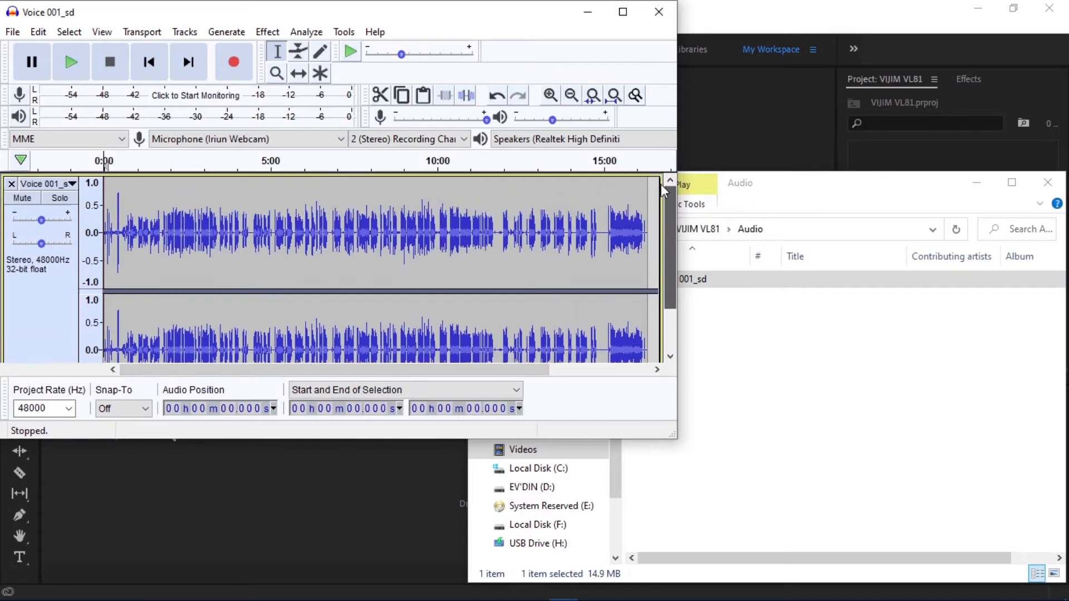
Select the quiet gap in the voice track from about 1:41 to 1:47 and play it back.
click(276, 73)
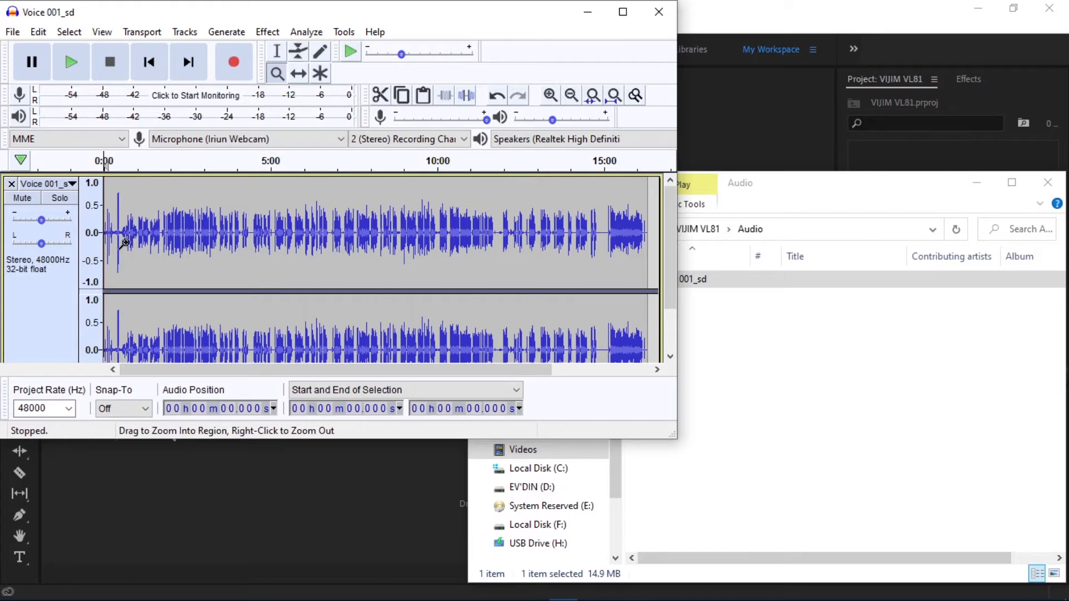
click(118, 231)
click(128, 190)
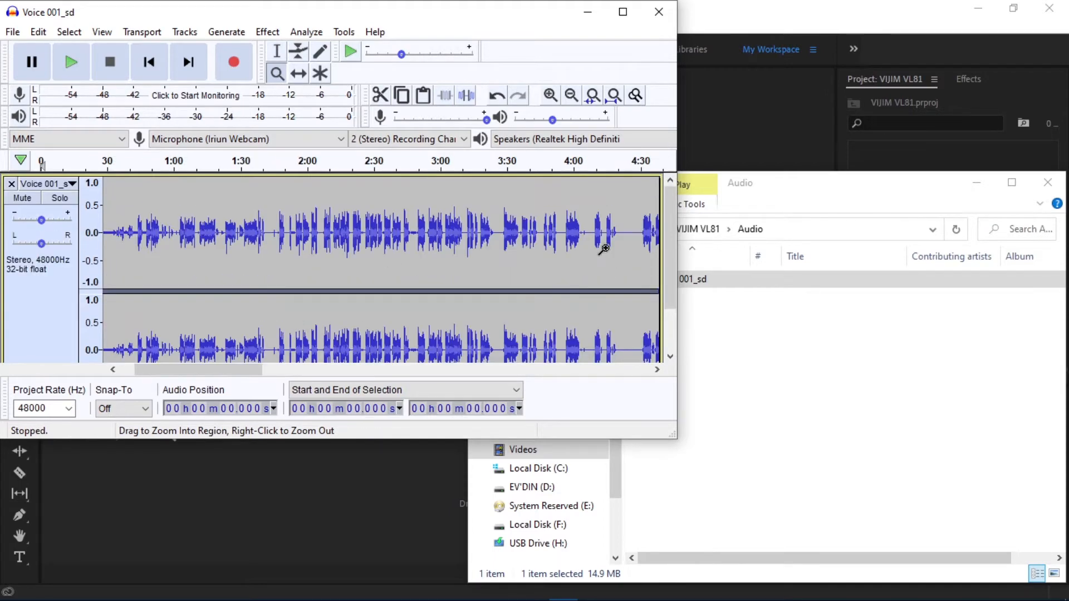
click(149, 227)
scroll(149, 228, down, 1)
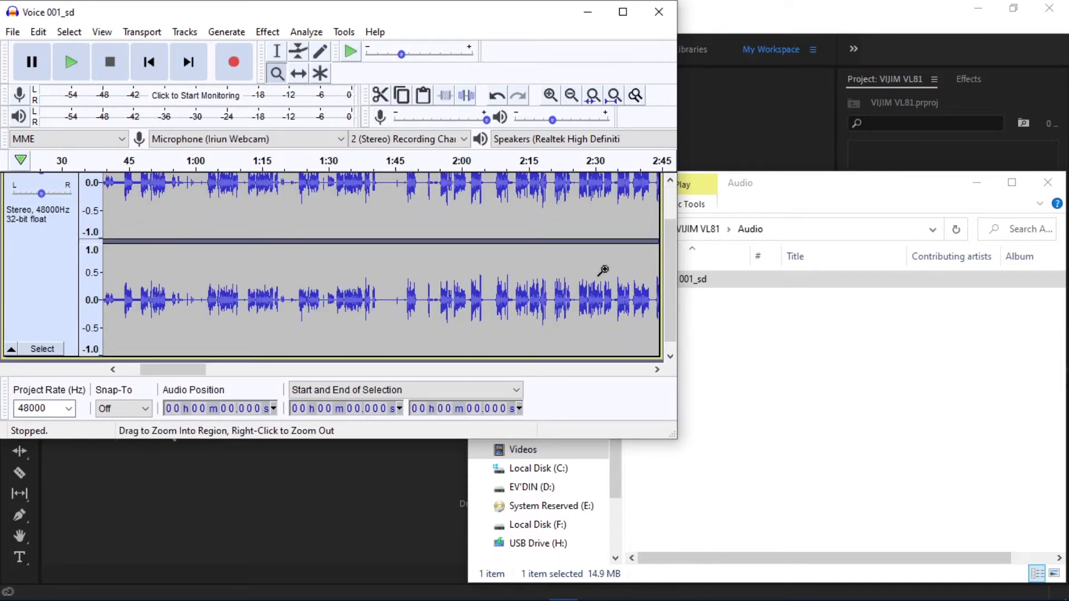
drag(671, 282, 673, 233)
click(377, 227)
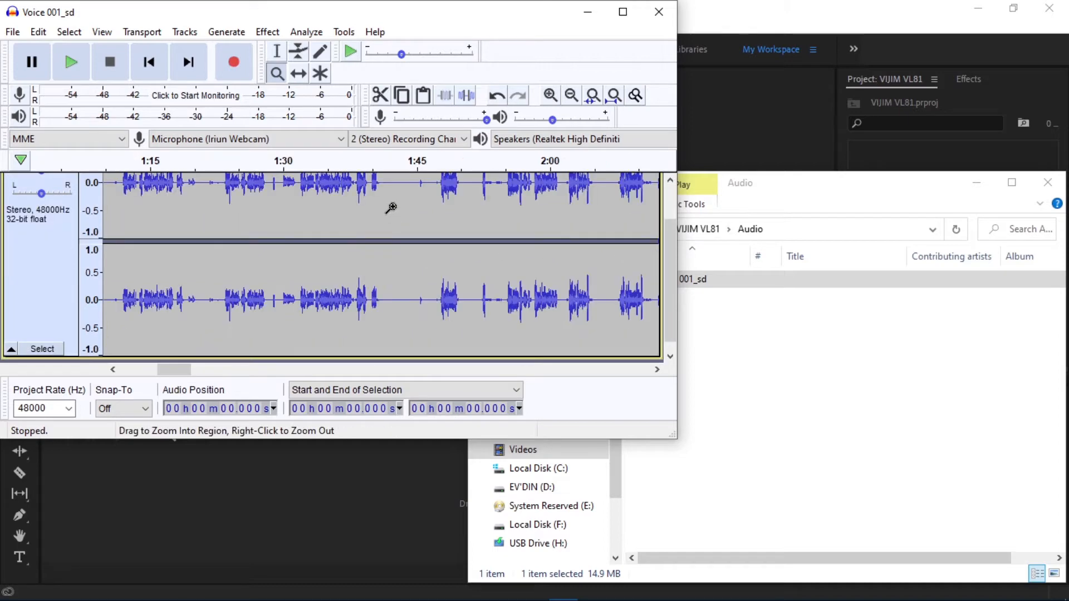
click(391, 206)
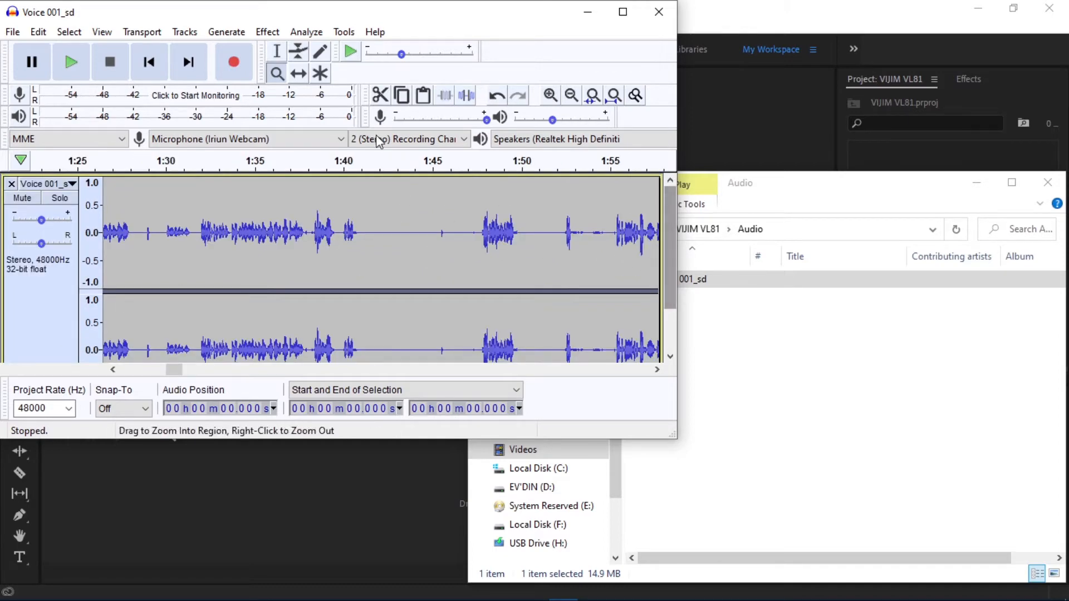
click(278, 54)
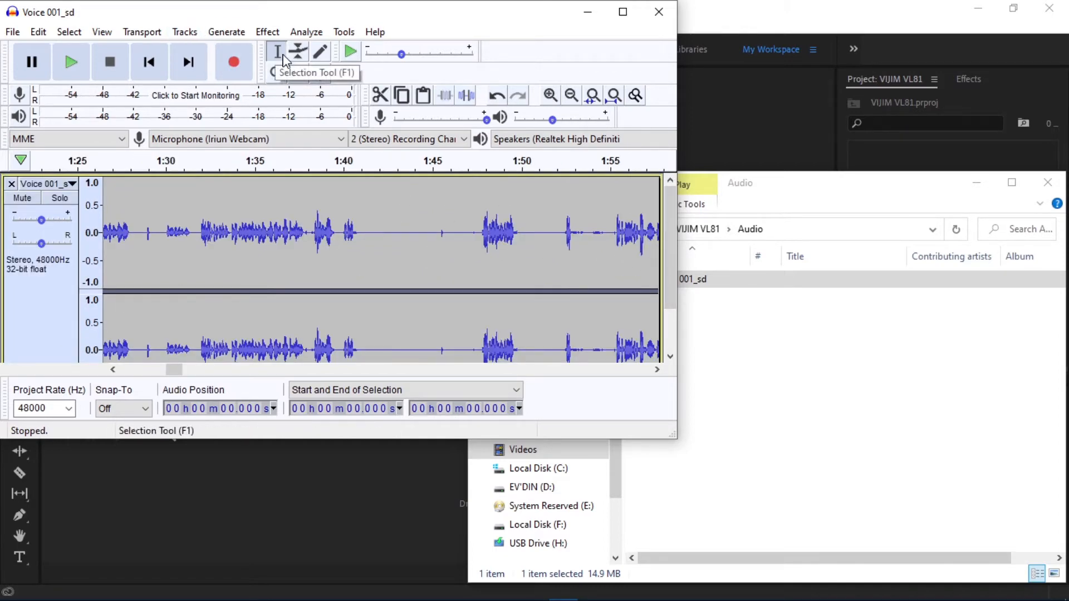
drag(365, 233, 468, 229)
scroll(468, 230, down, 1)
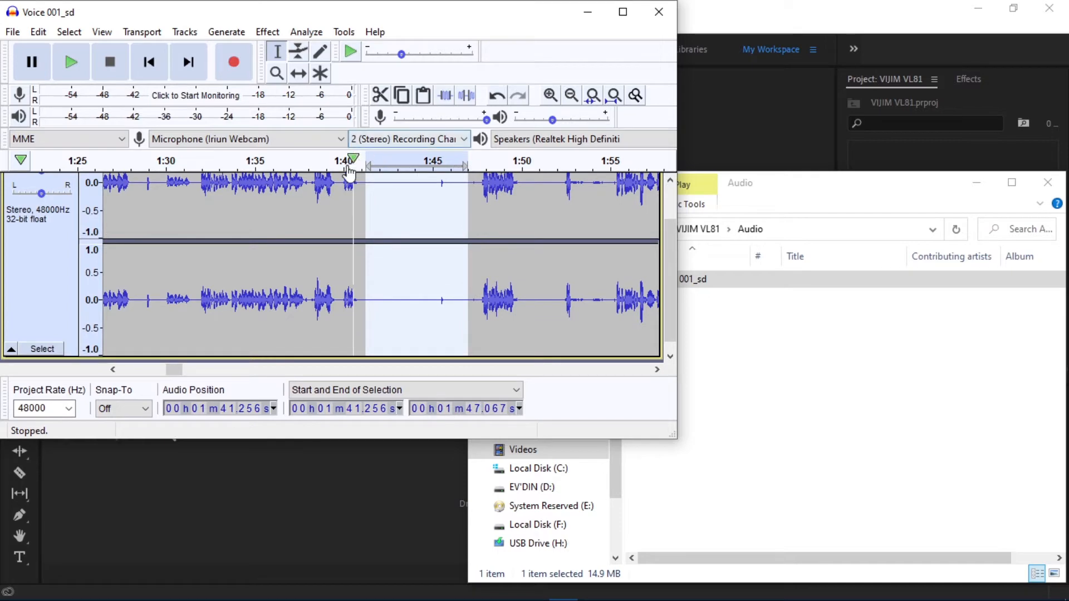
scroll(351, 178, up, 1)
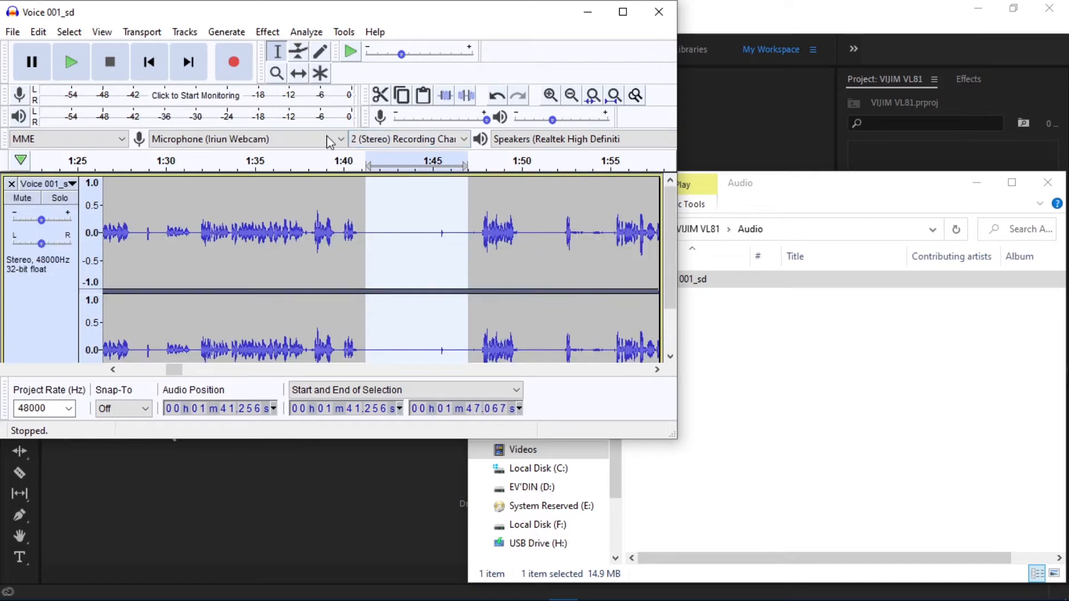
click(81, 74)
click(81, 74)
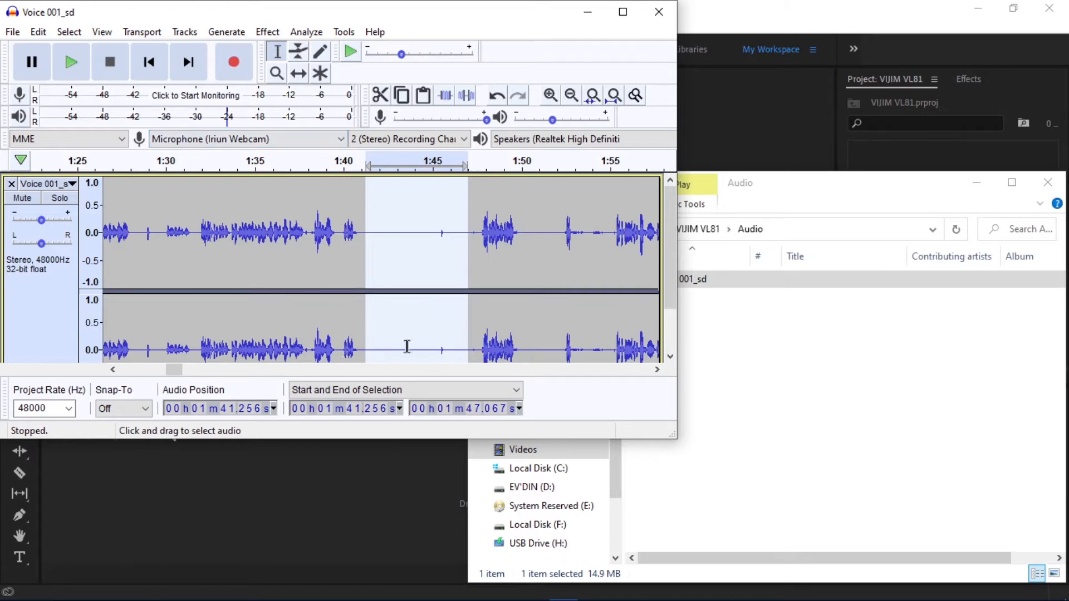
Select the noise-only section near the track's start, about 15.1 to 24.4 seconds, and listen to it.
drag(170, 370, 123, 371)
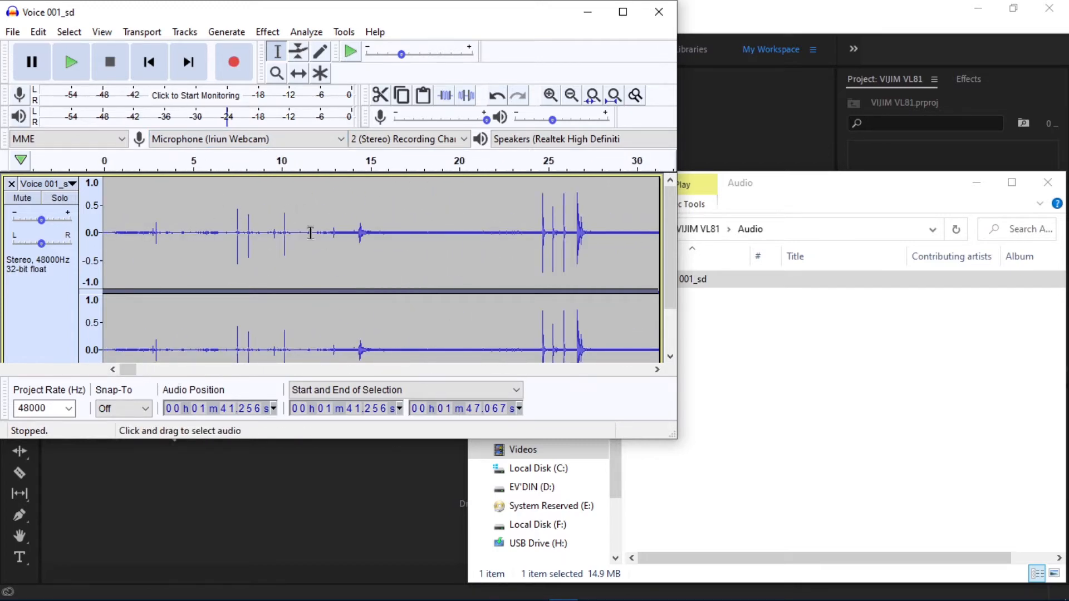
drag(373, 228, 537, 228)
scroll(466, 247, down, 1)
scroll(441, 240, up, 1)
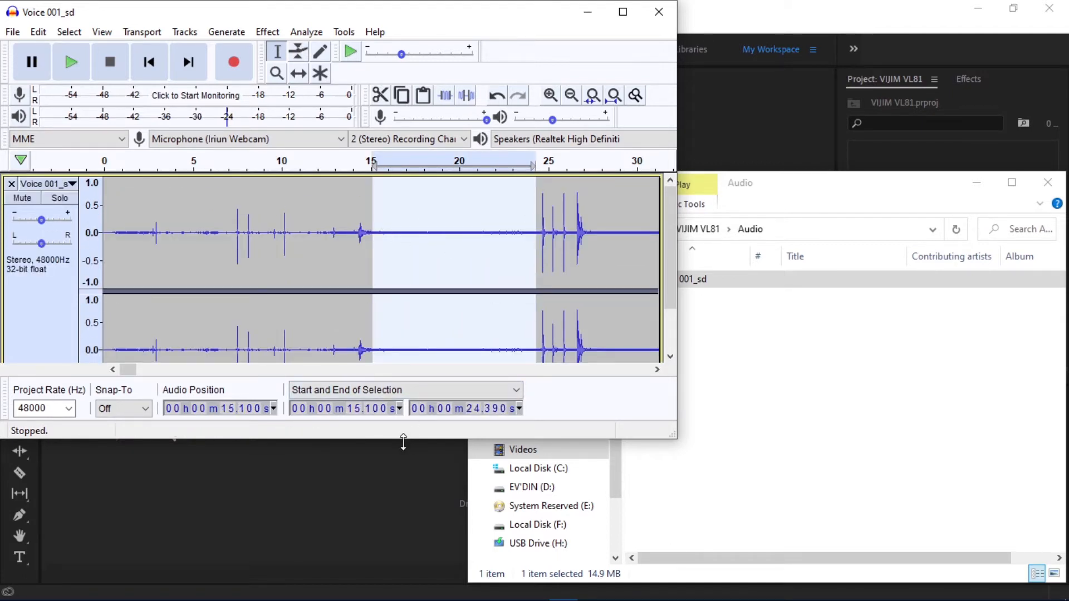
drag(402, 439, 405, 472)
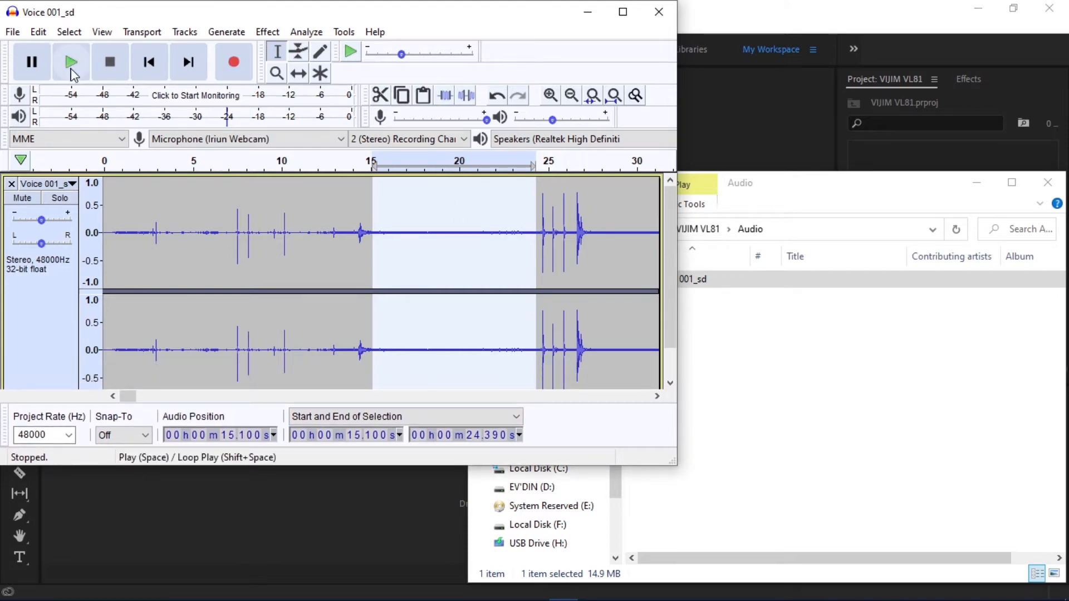
click(71, 64)
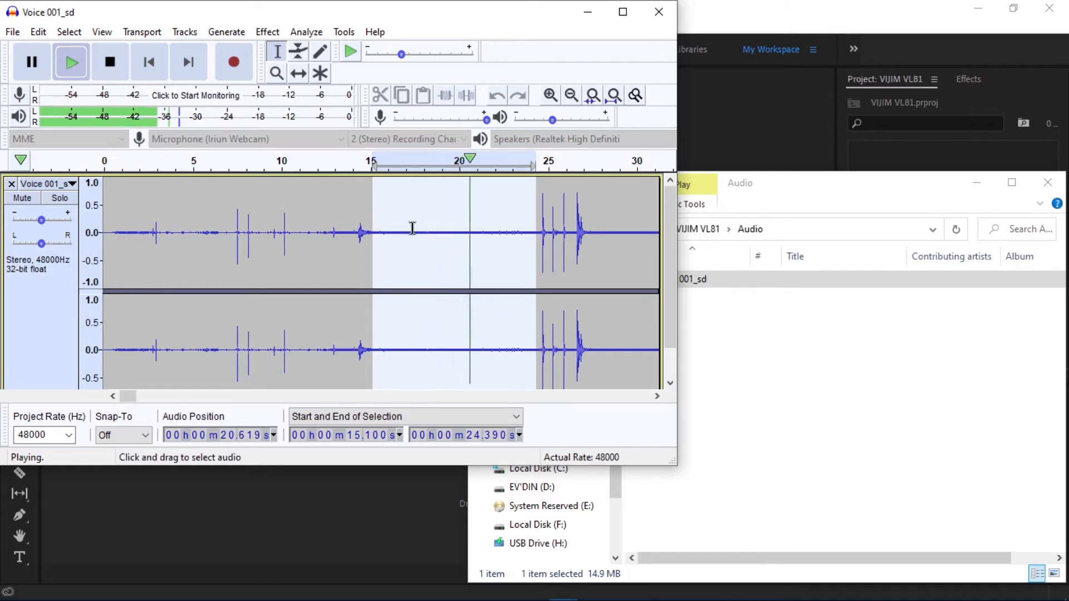
click(103, 61)
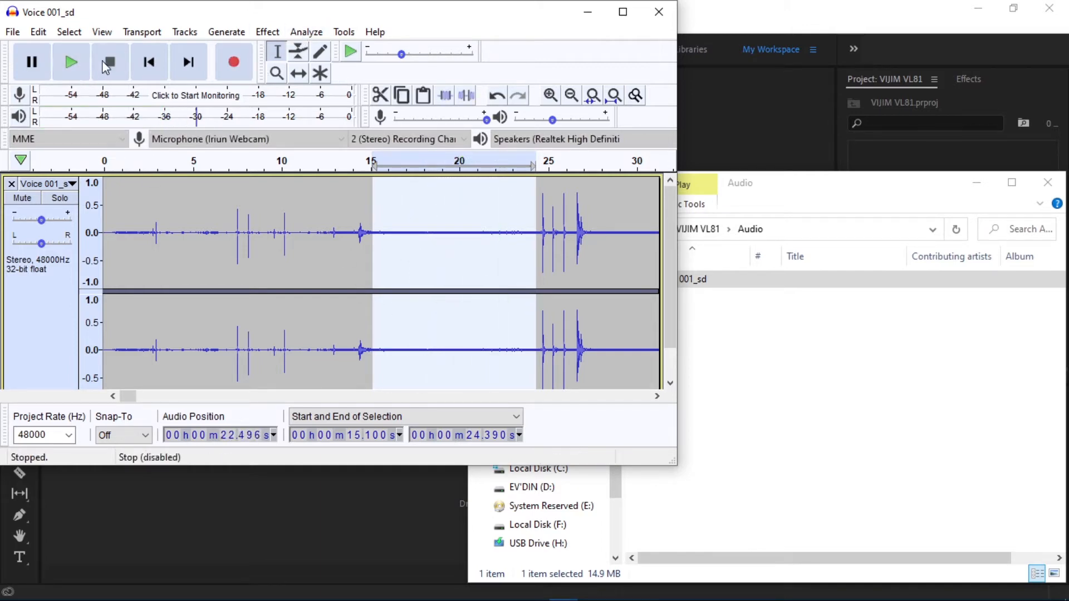
Listen again to the selected noise-only section and stop the playback.
click(267, 32)
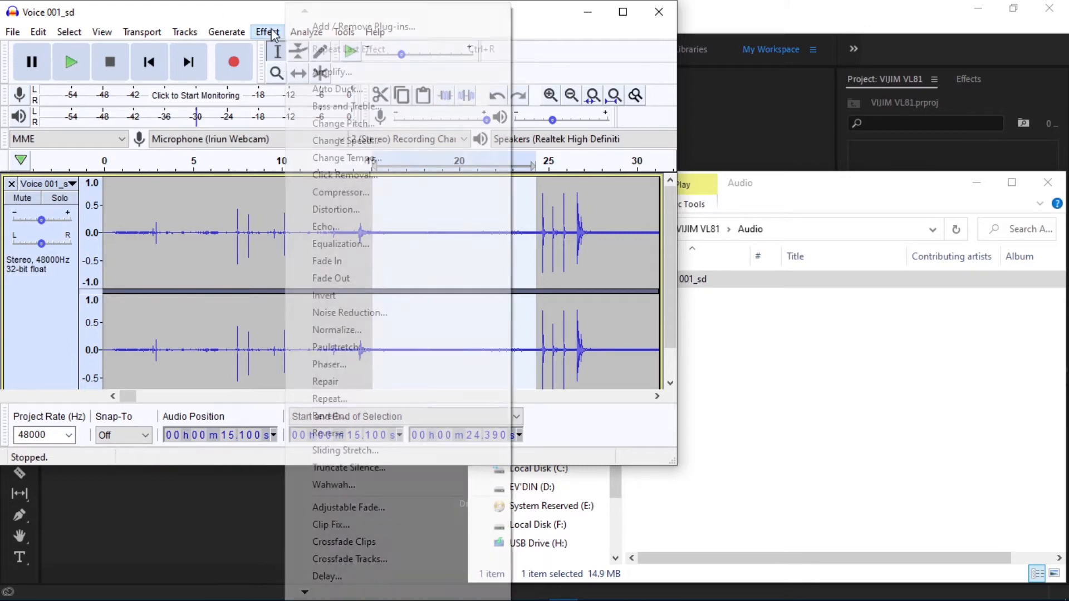
click(265, 31)
click(71, 62)
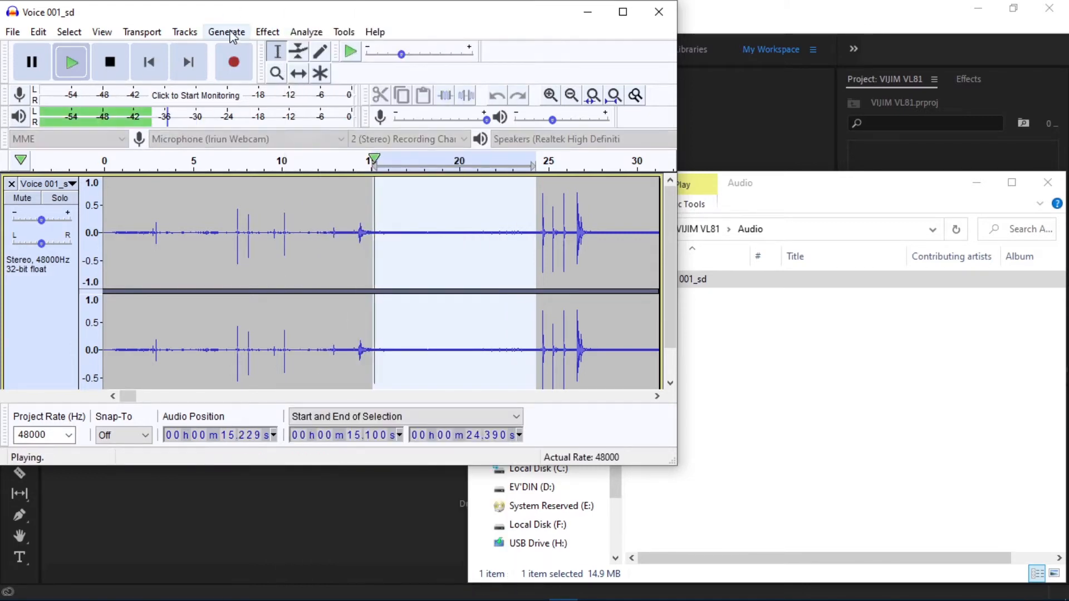
click(267, 32)
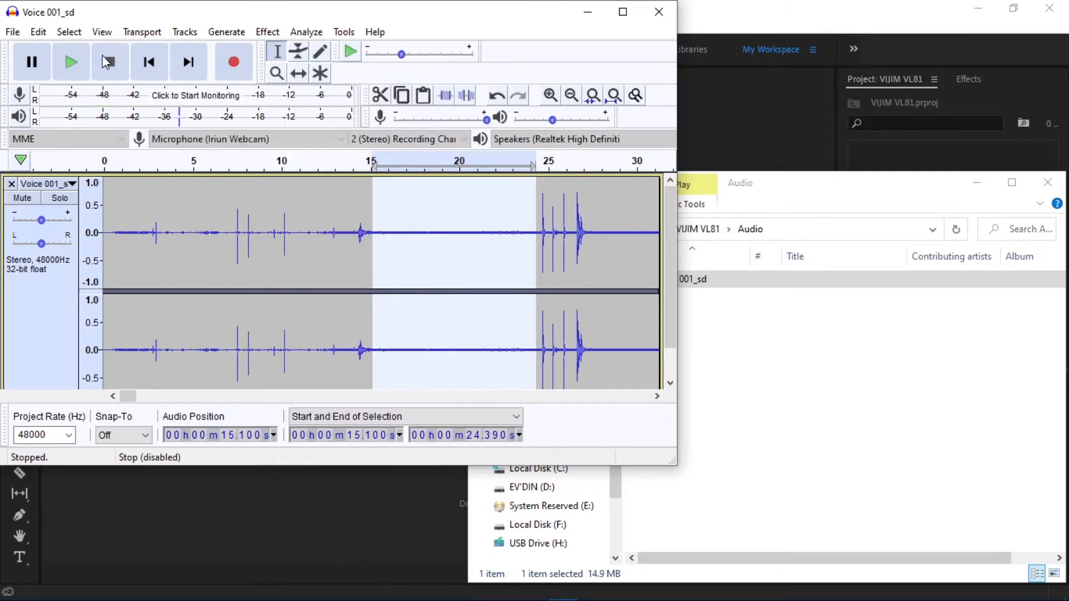
click(103, 56)
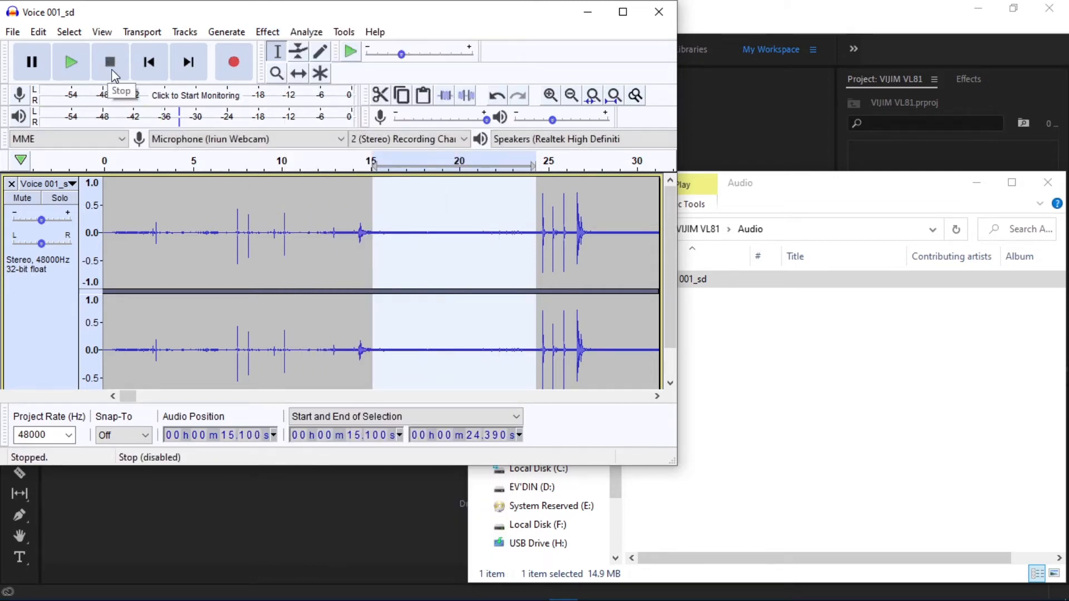
click(266, 32)
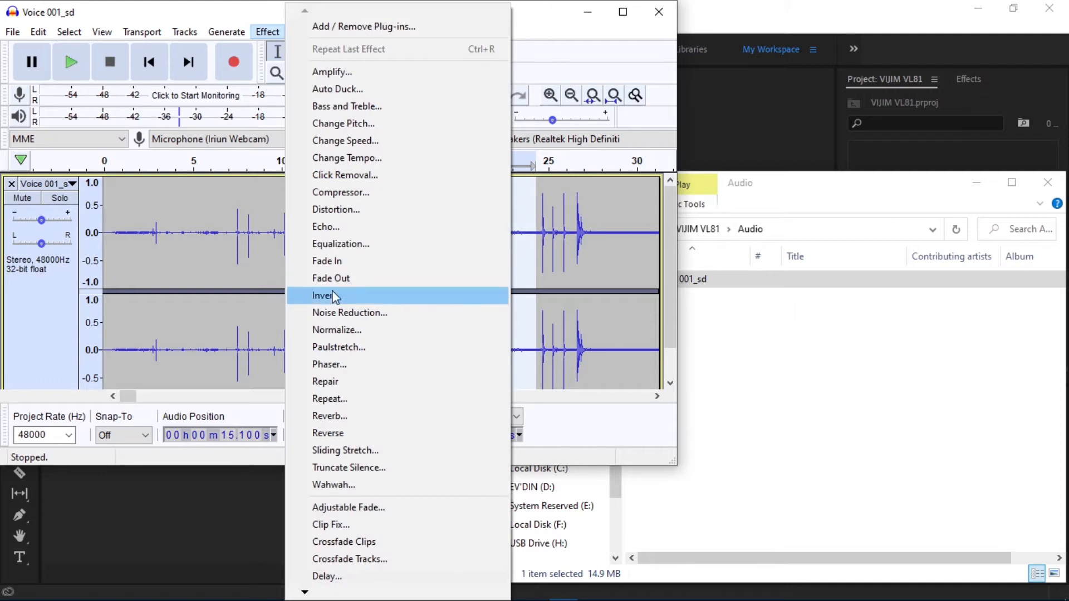
click(336, 330)
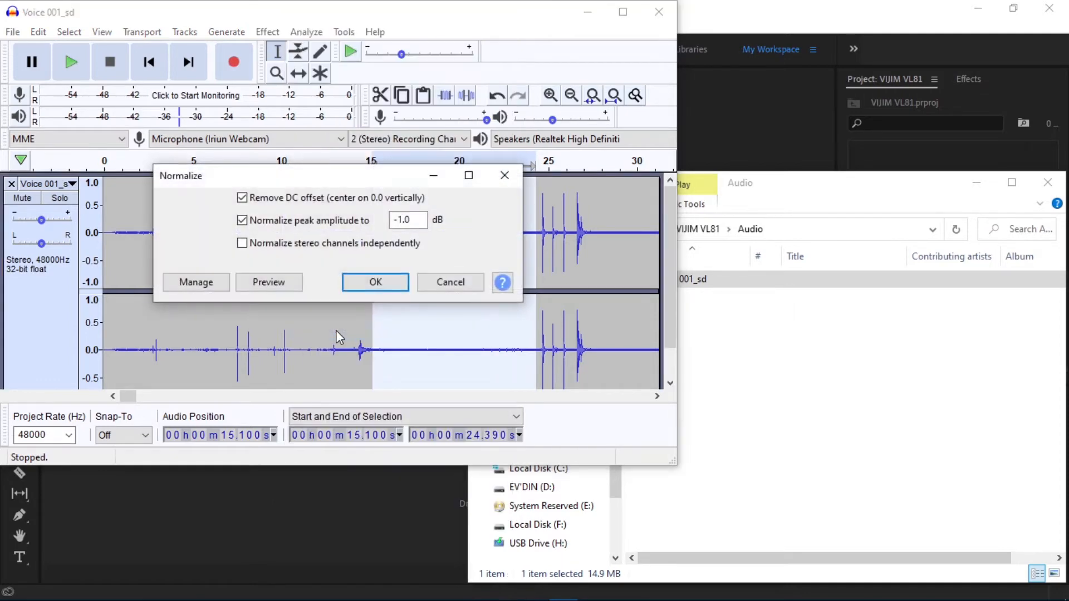
click(452, 282)
Capture a noise profile from the selected section with the Noise Reduction effect.
click(267, 32)
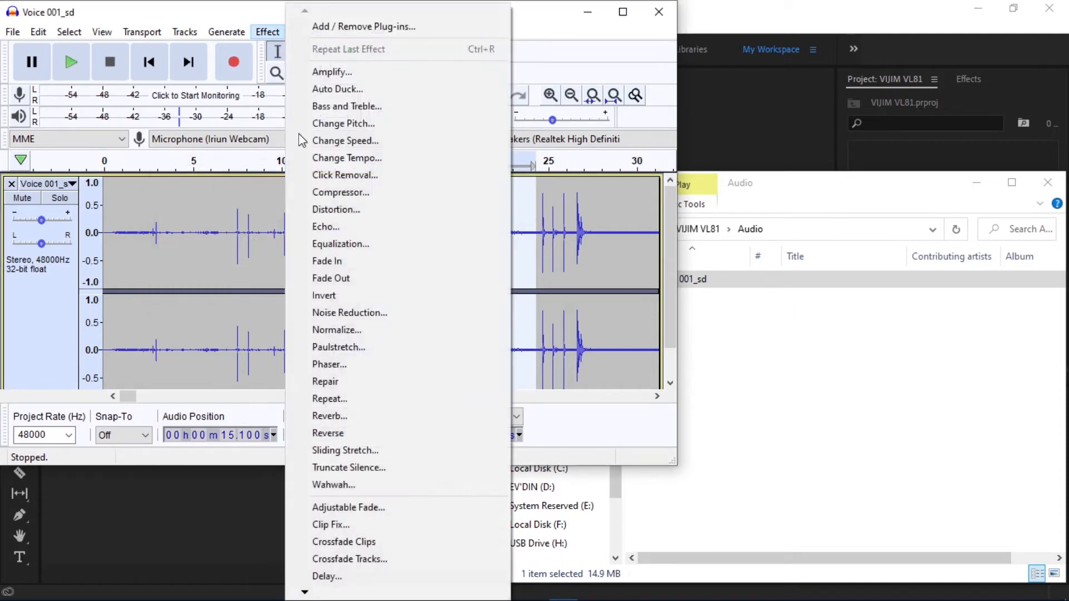
click(351, 312)
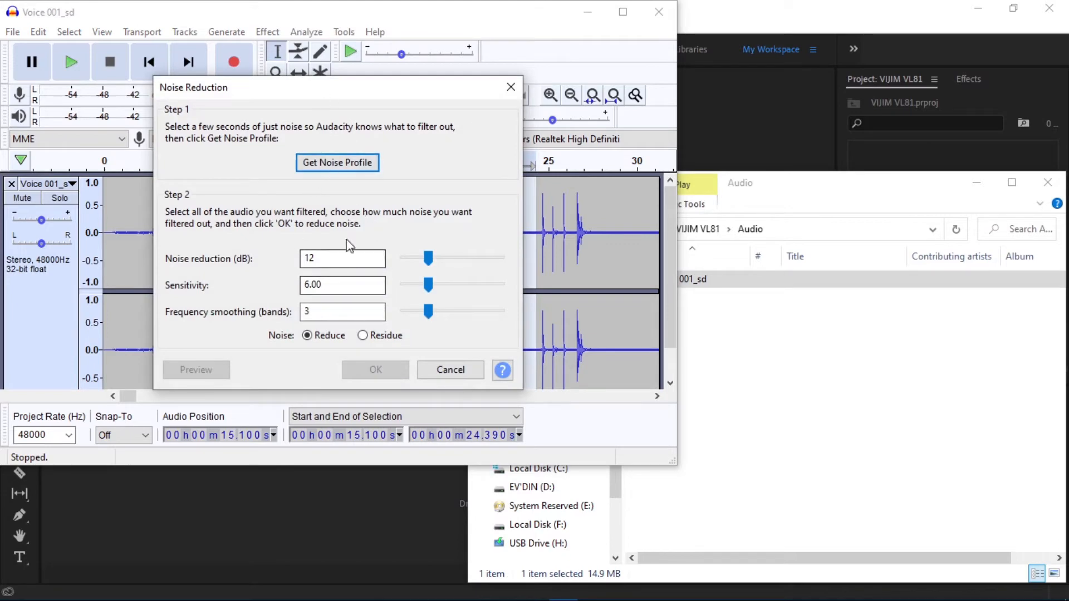
click(331, 164)
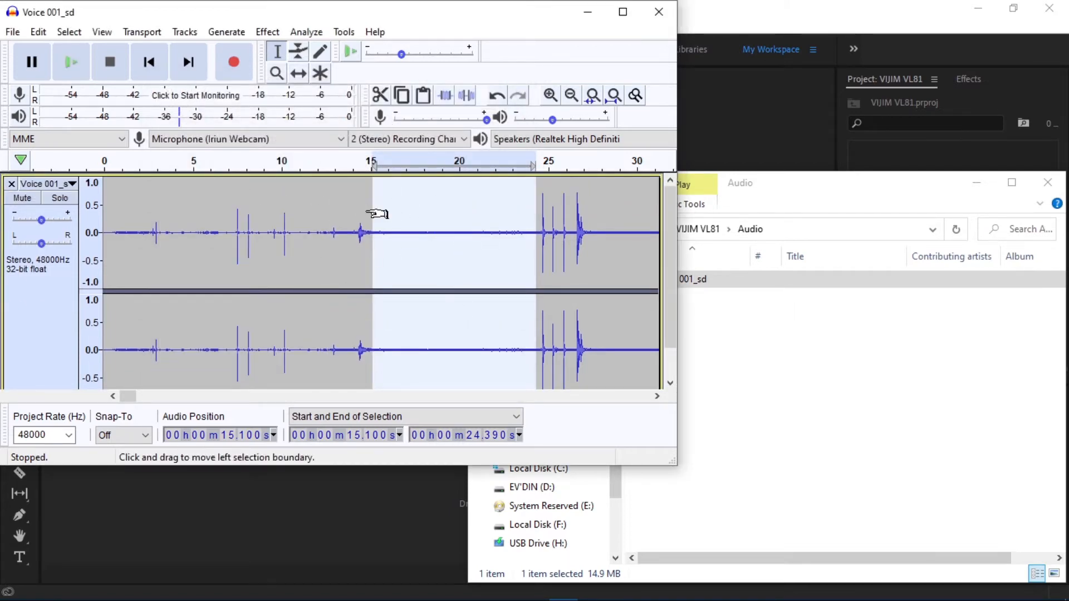
Select the entire voice track and apply Repeat Noise Reduction to it.
key(ctrl+a)
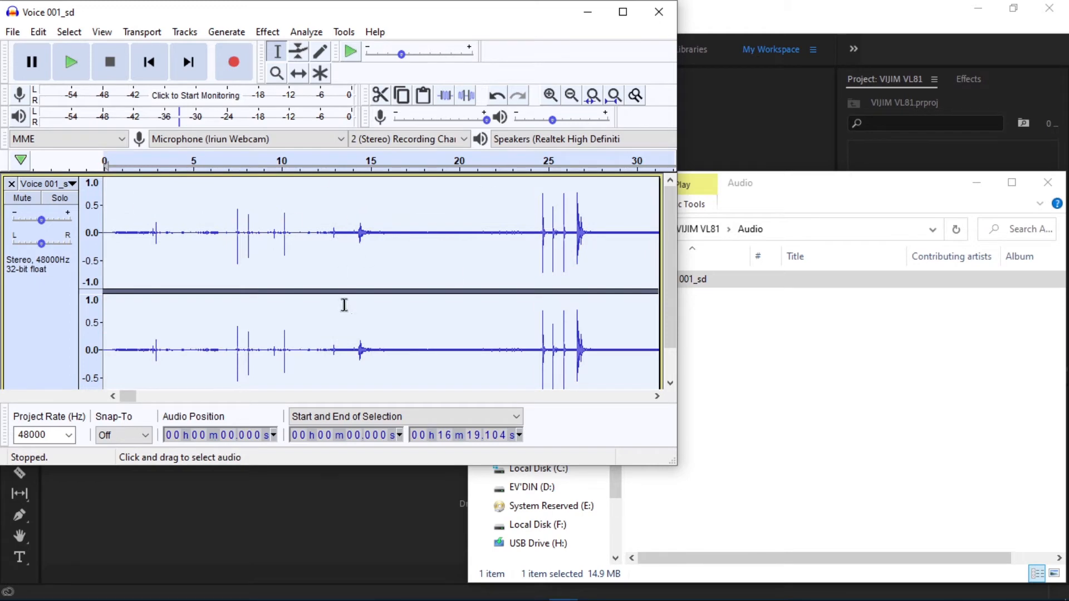
drag(130, 397, 609, 399)
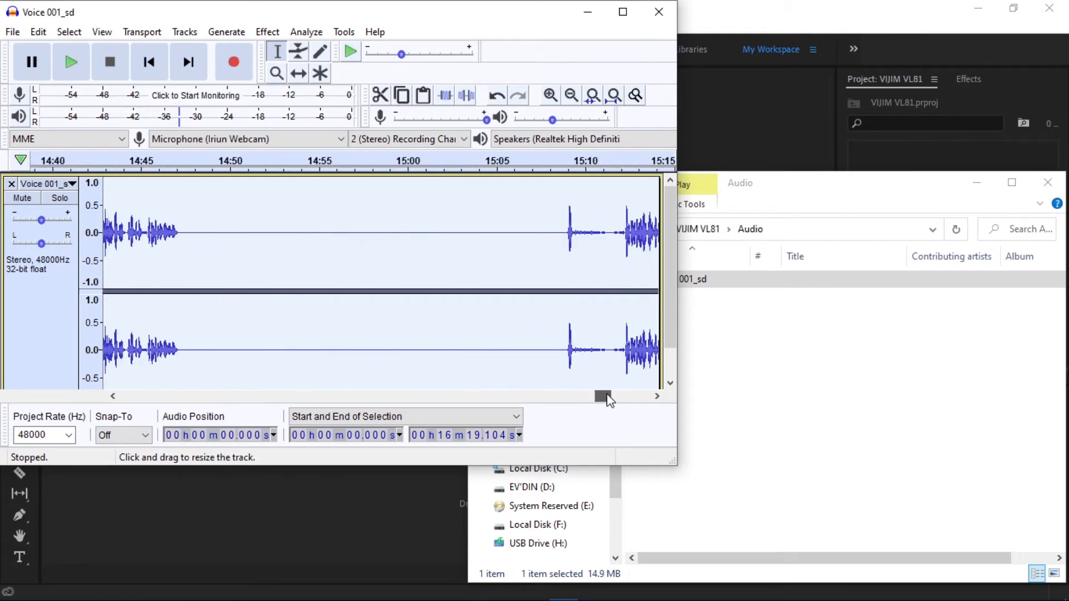
click(270, 33)
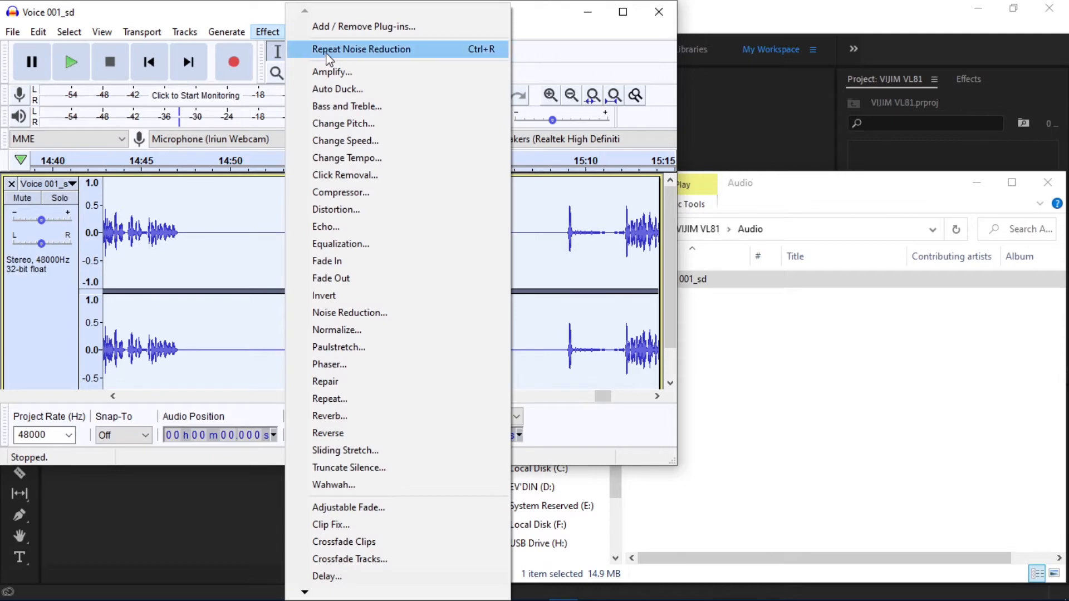
click(399, 55)
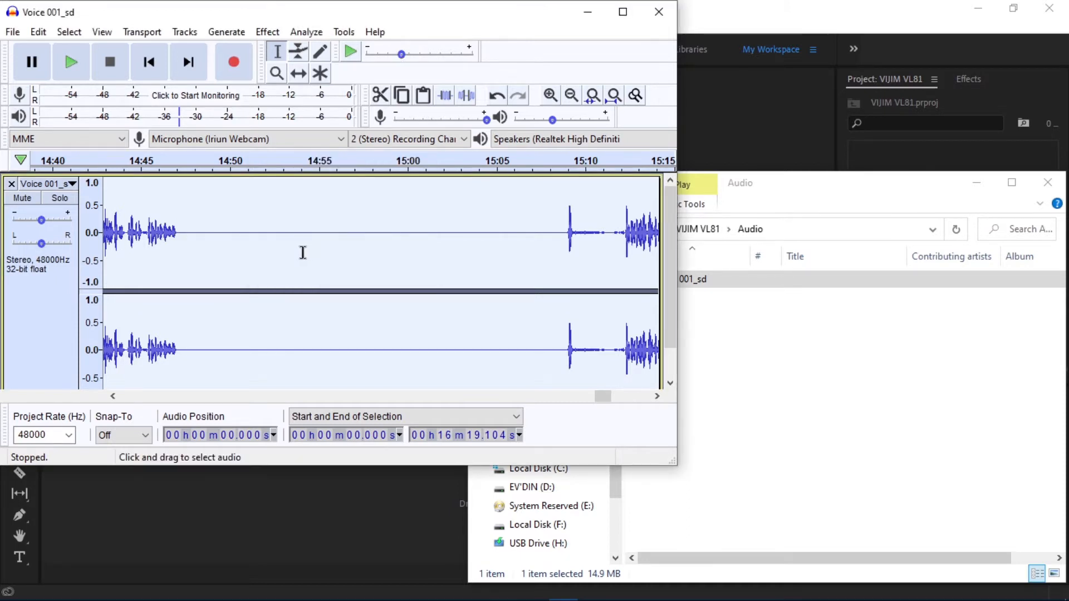
Apply the Normalize effect to the entire noise-reduced voice track.
click(268, 32)
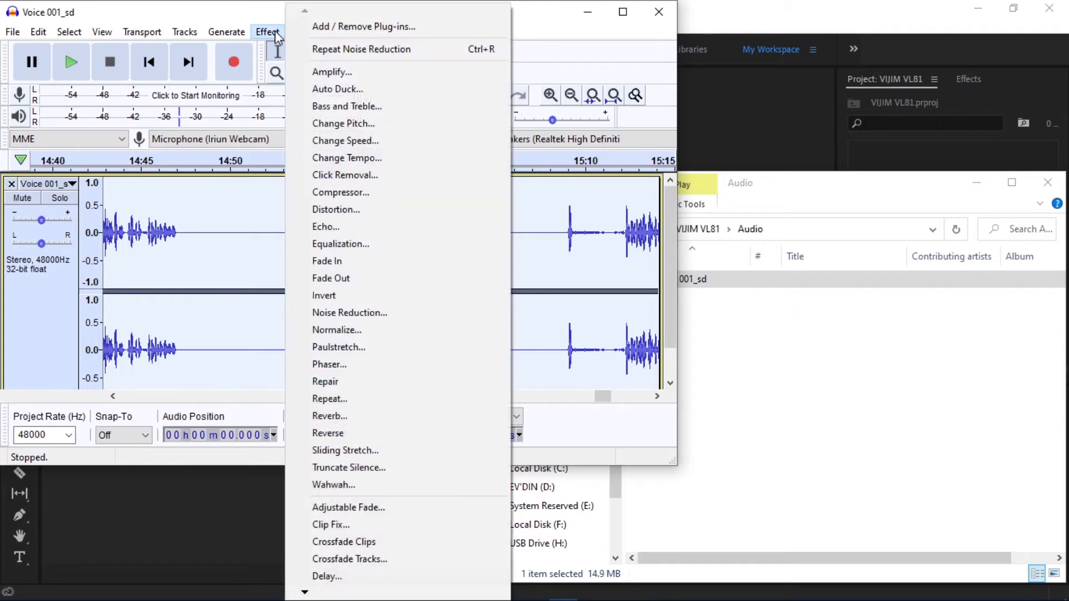
click(360, 330)
key(Return)
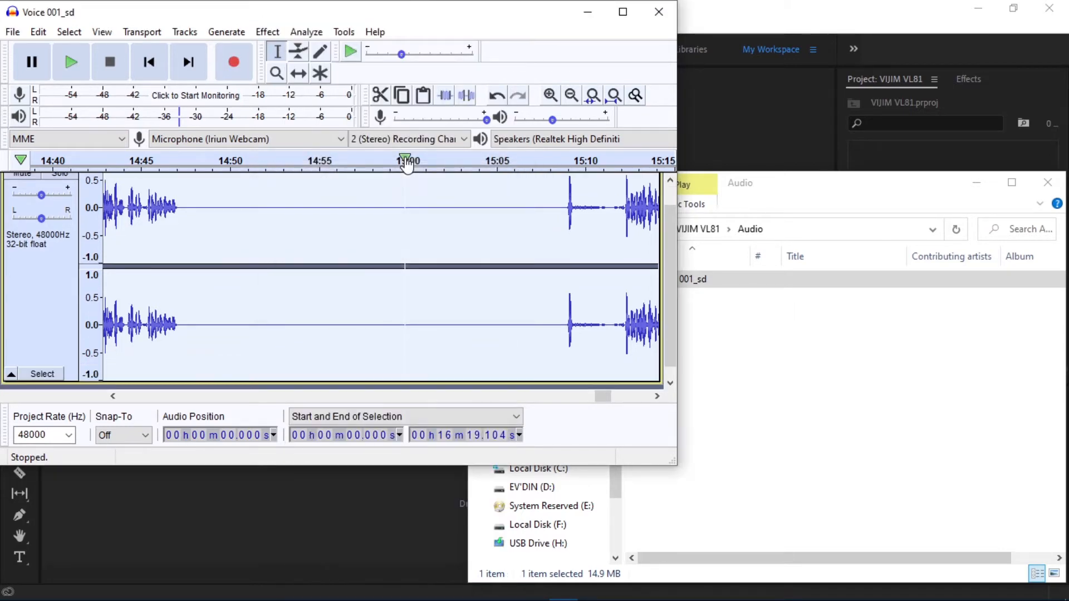
scroll(392, 215, up, 1)
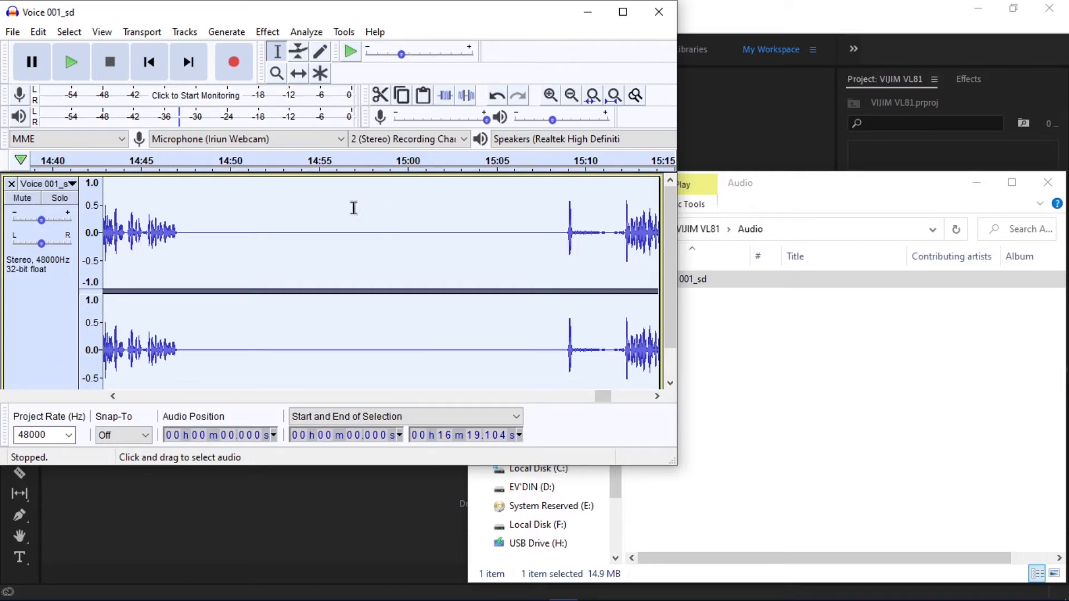
Export the cleaned voice track as a 16-bit PCM WAV named Voice 001_sd into the project's Audio folder.
click(12, 32)
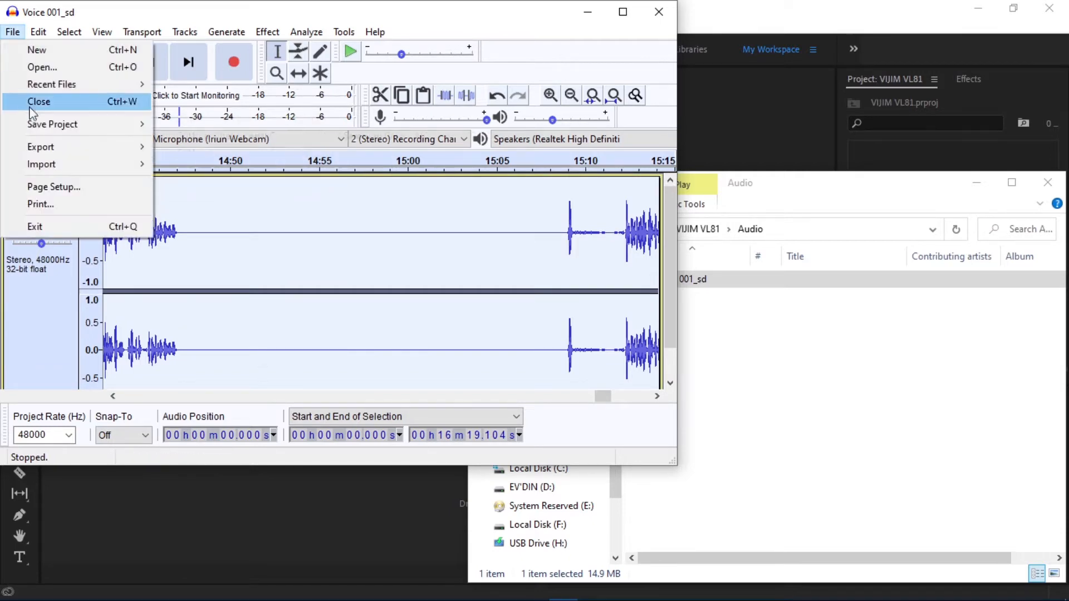
mouse_move(75, 146)
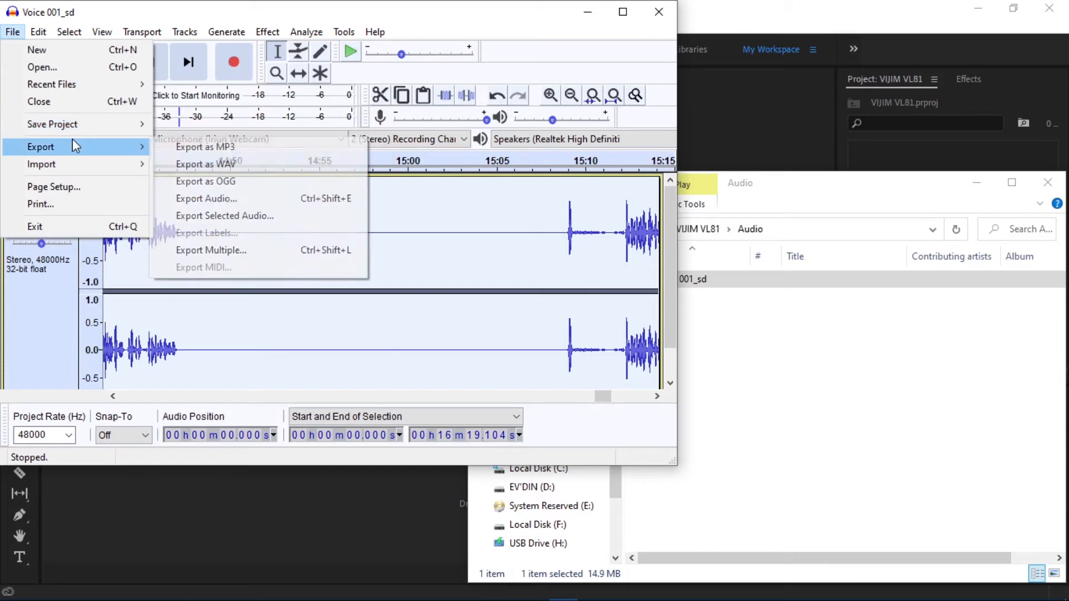
click(228, 164)
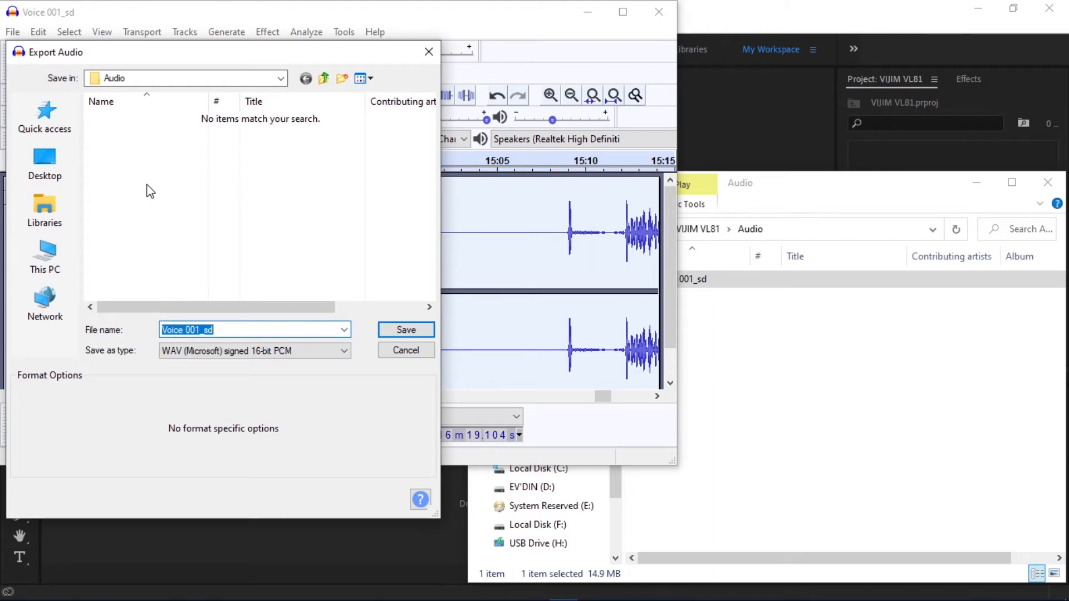
click(323, 81)
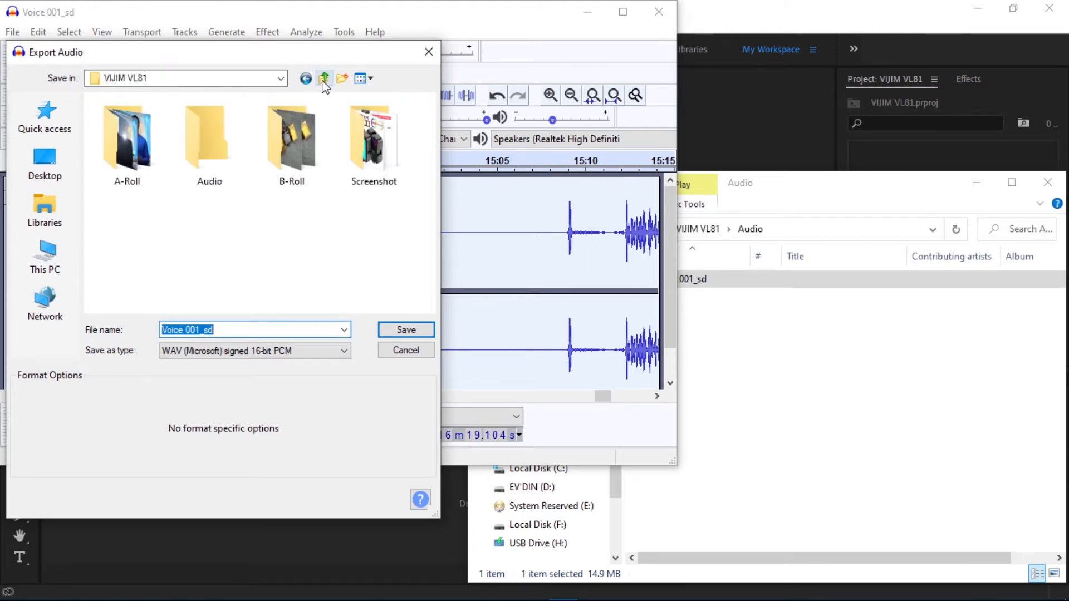
double_click(185, 123)
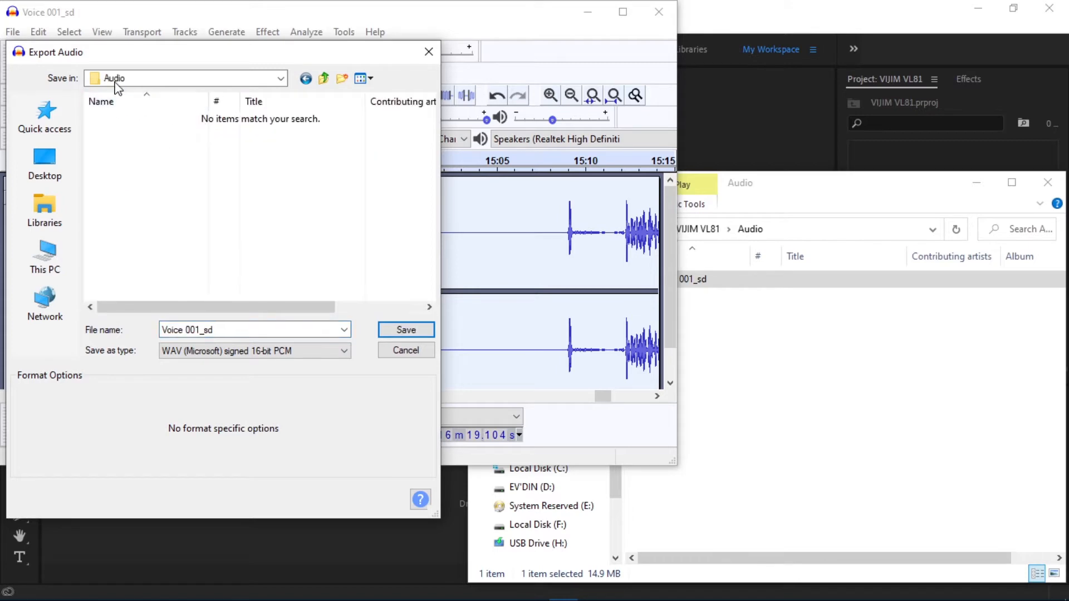
click(406, 330)
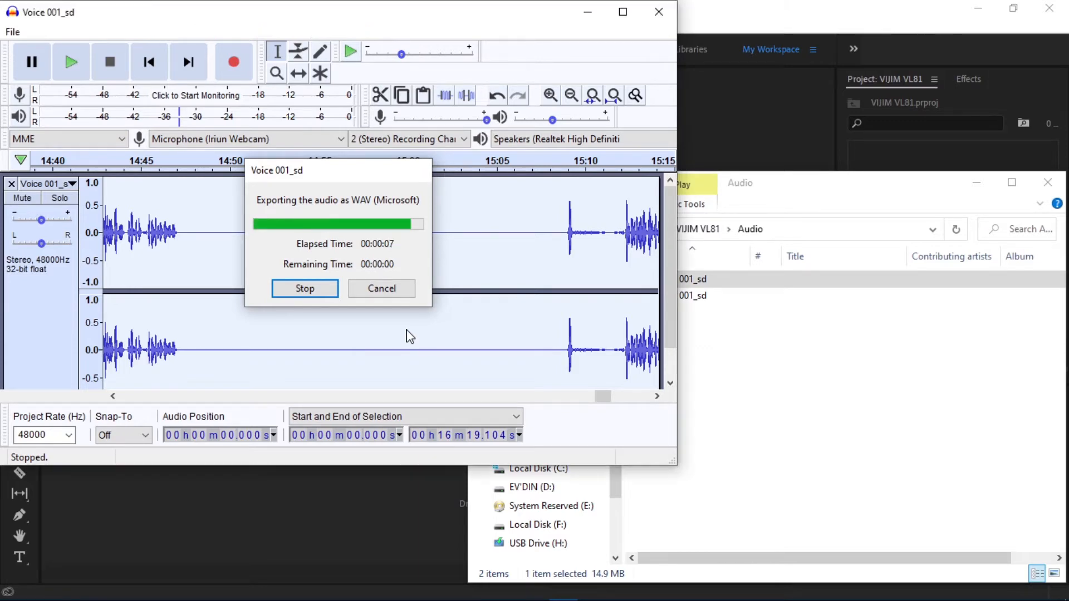
Close Audacity and delete the original 14.9 MB Voice 001_sd recording from the Audio folder, leaving the WAV export.
click(649, 18)
click(377, 242)
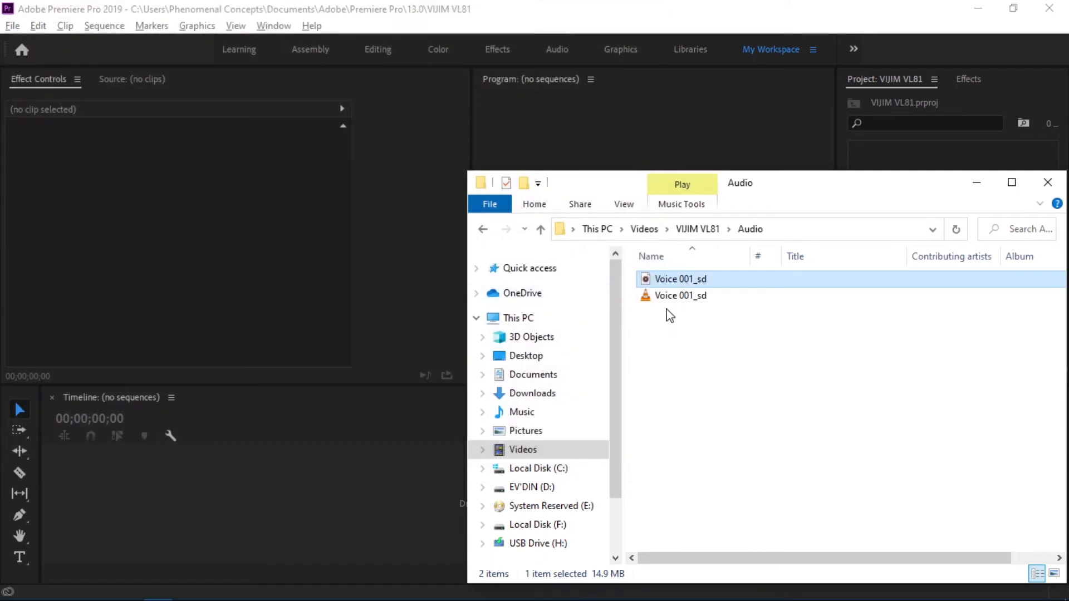
right_click(686, 281)
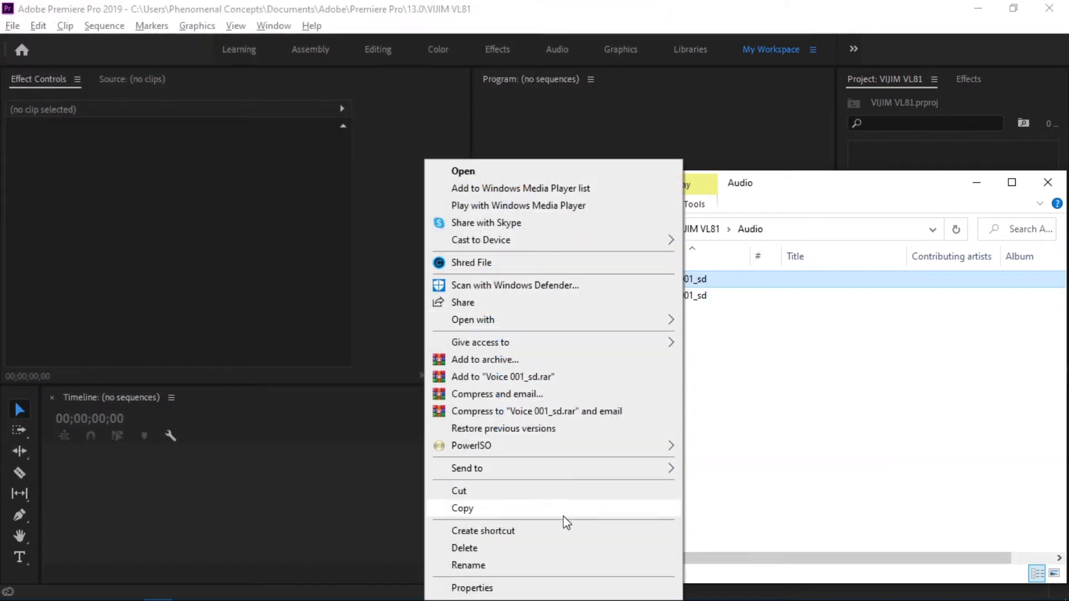
click(549, 547)
click(713, 281)
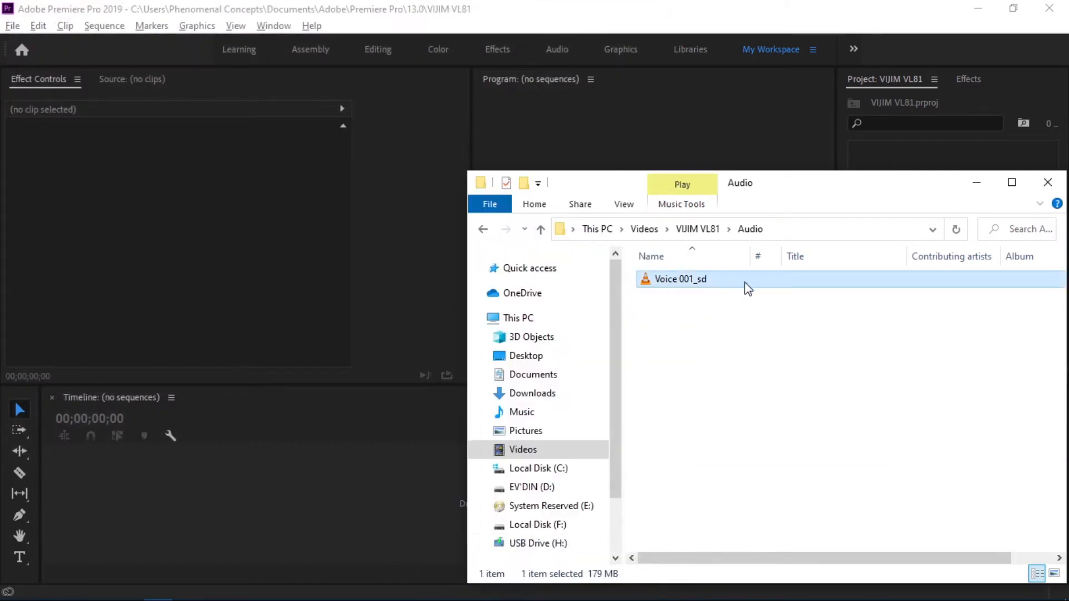
Import the A-Roll, Audio, B-Roll and Screenshot folders from VIJIM VL81 into the Premiere Pro project as bins.
drag(902, 187, 487, 95)
click(71, 138)
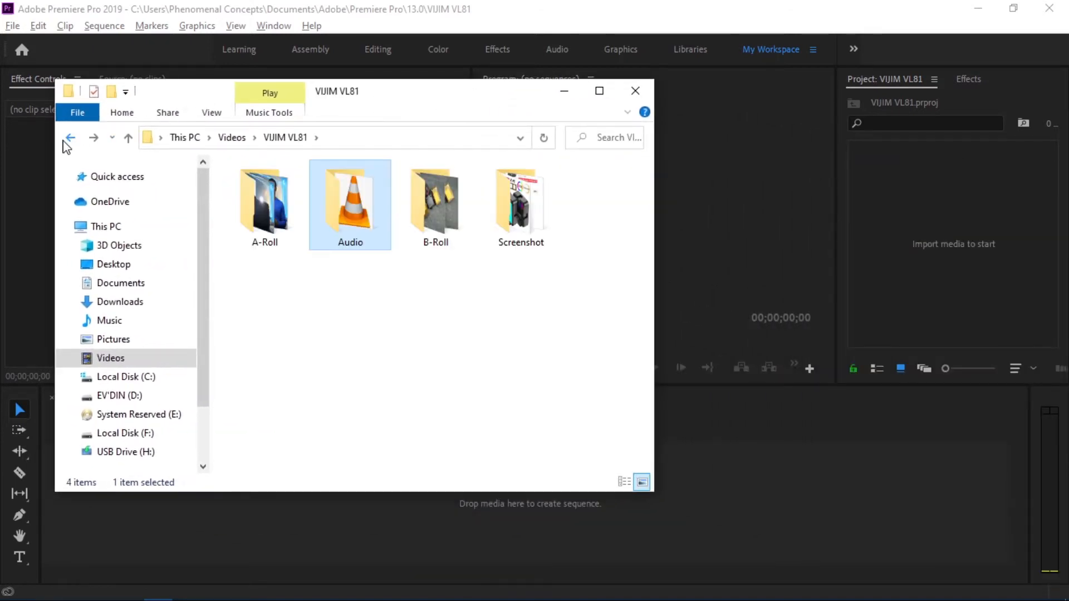
click(509, 299)
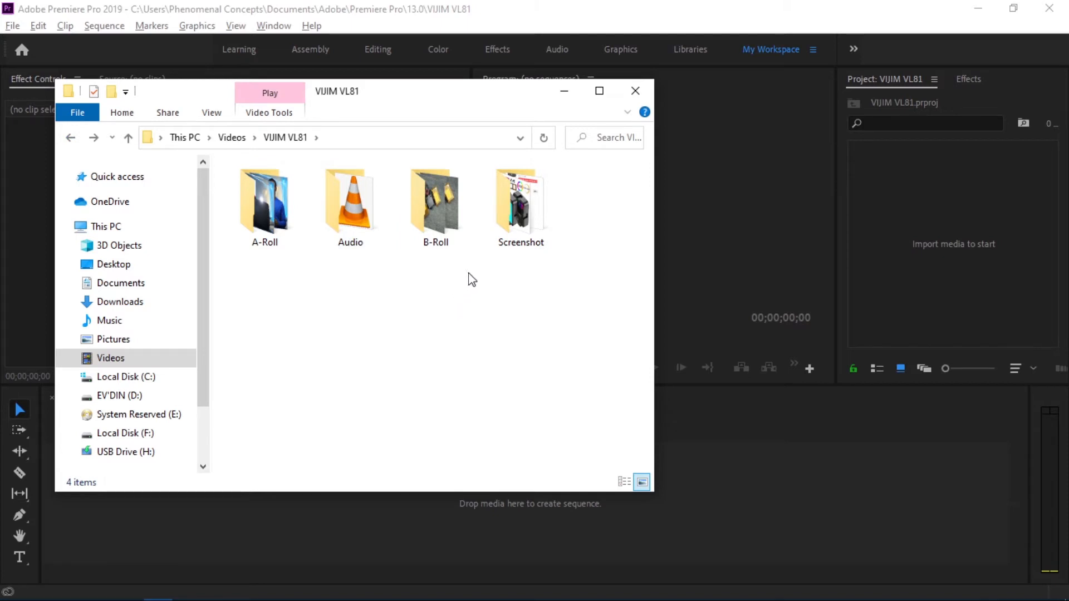
drag(576, 305, 957, 219)
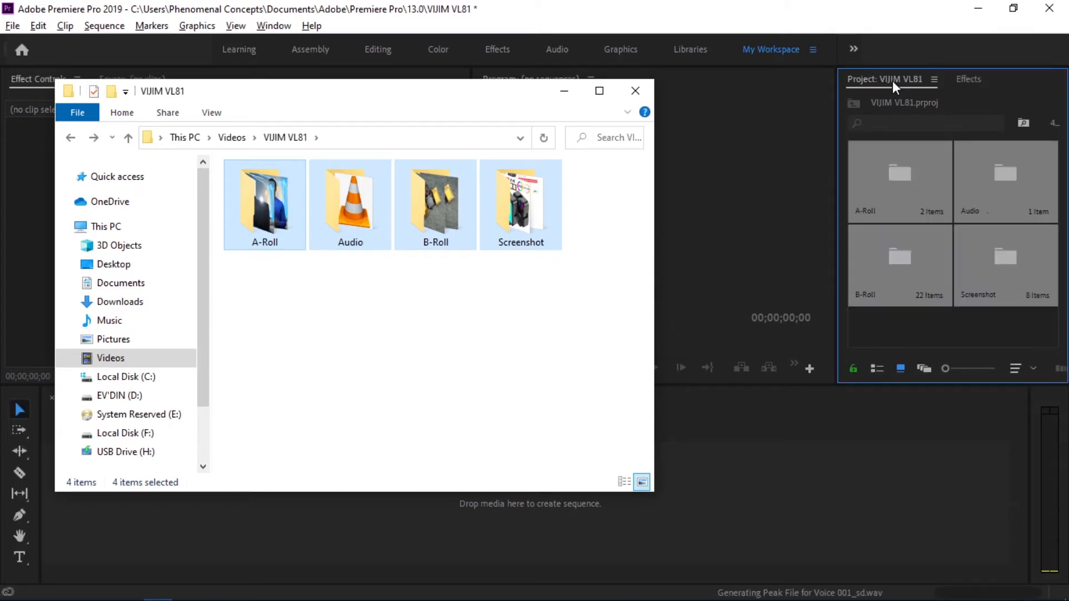
click(564, 92)
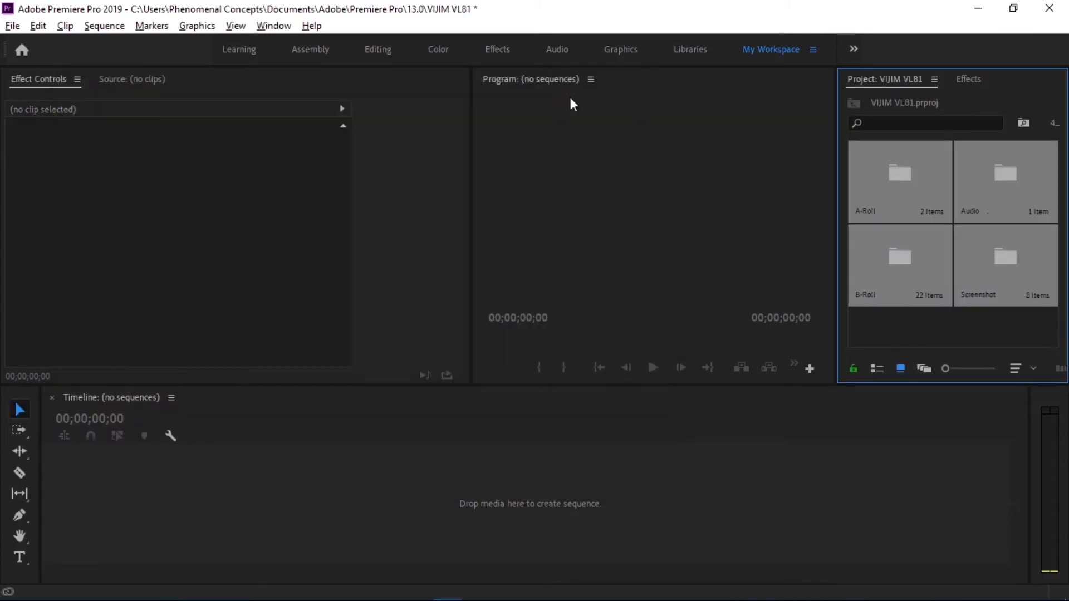
click(955, 329)
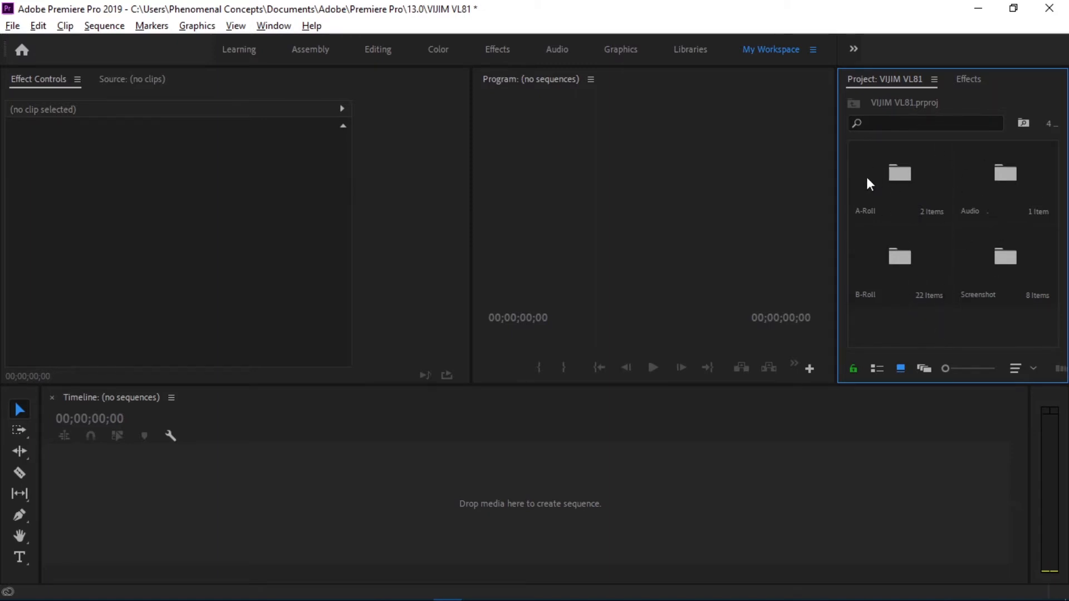
Create a sequence from MVI_4492.MOV in the A-Roll bin and check its frame size in the sequence settings.
double_click(897, 175)
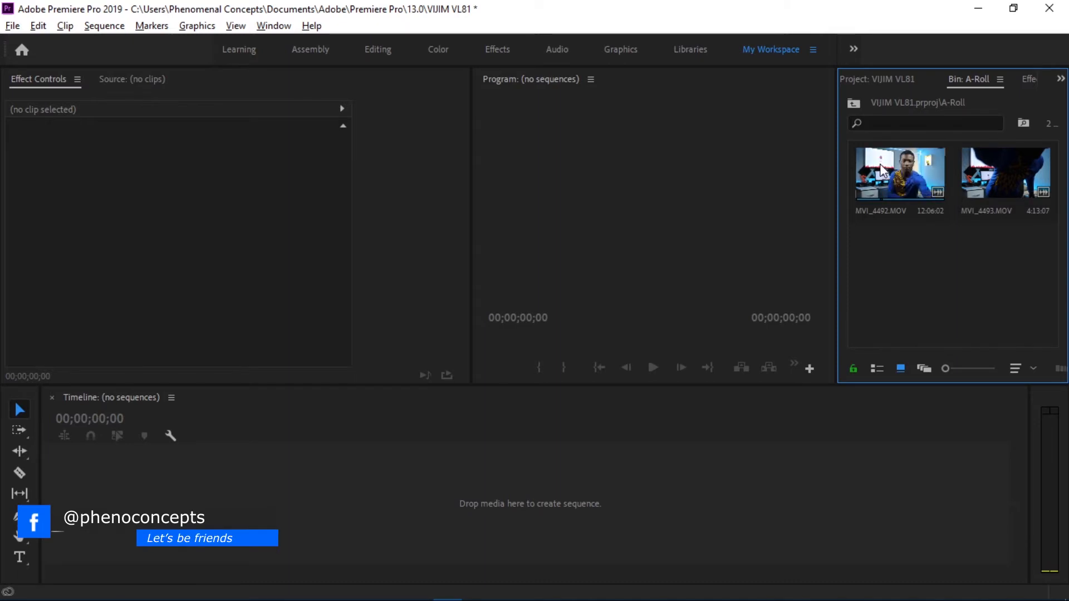
drag(885, 177, 338, 489)
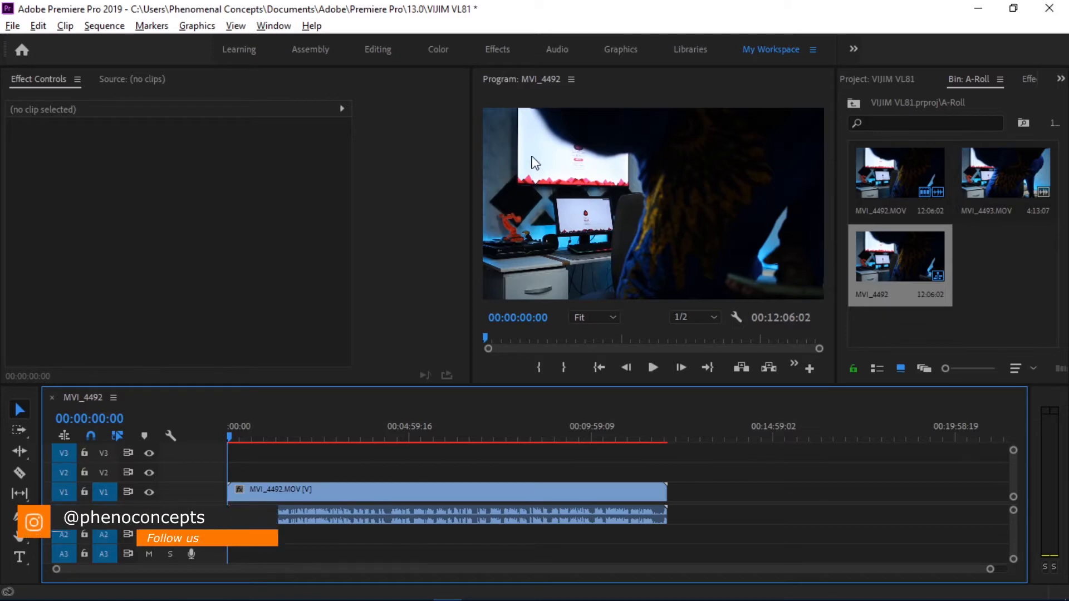
click(104, 25)
click(179, 31)
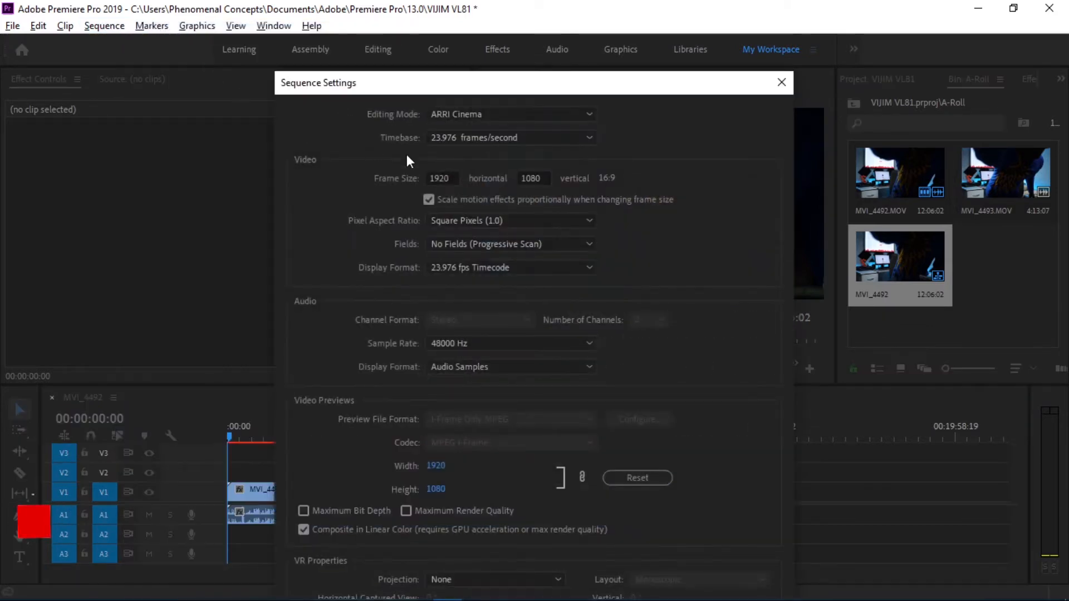
drag(490, 88, 490, 27)
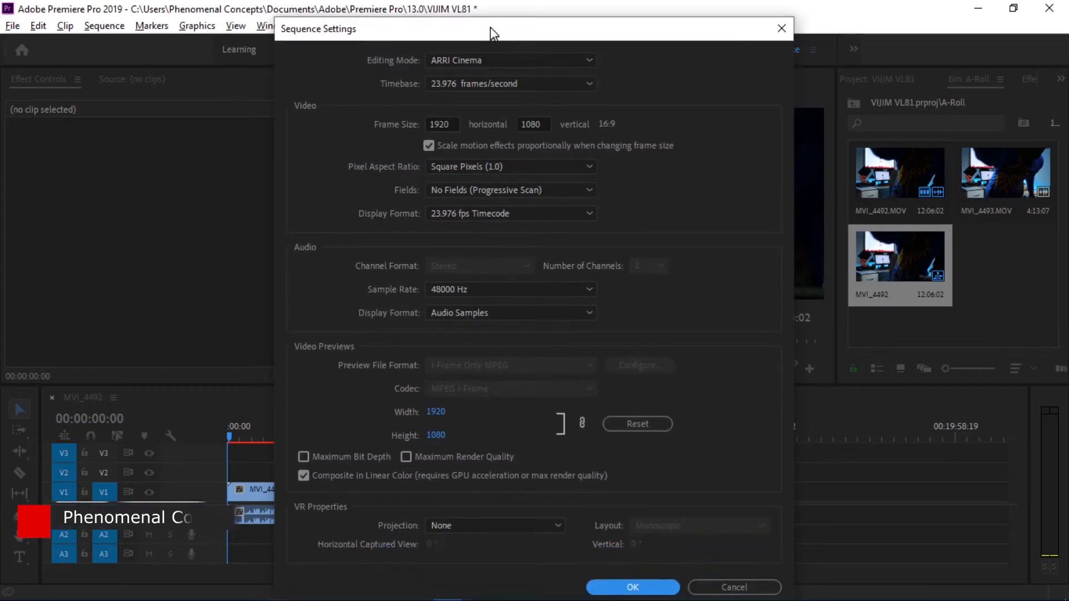
click(433, 123)
click(543, 120)
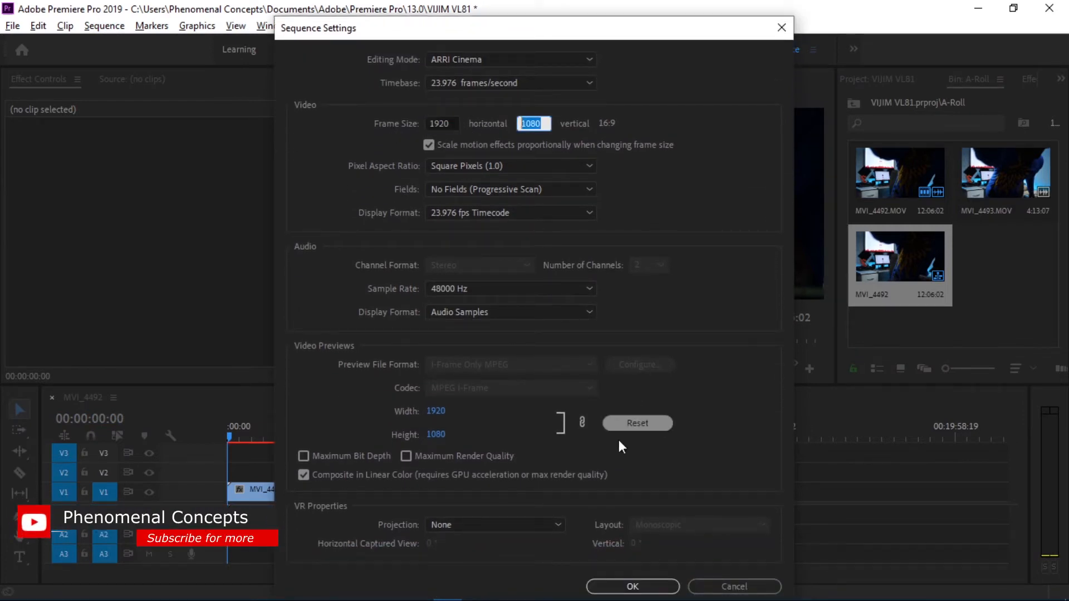
click(724, 585)
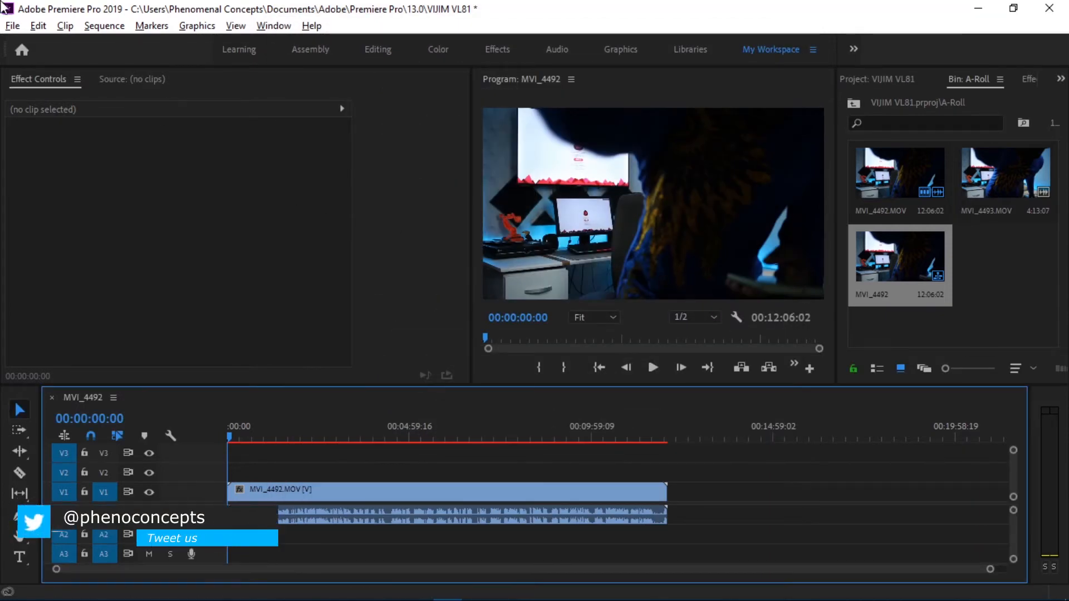
Undo the creation of the sequence based on MVI_4492.MOV.
click(42, 27)
click(42, 44)
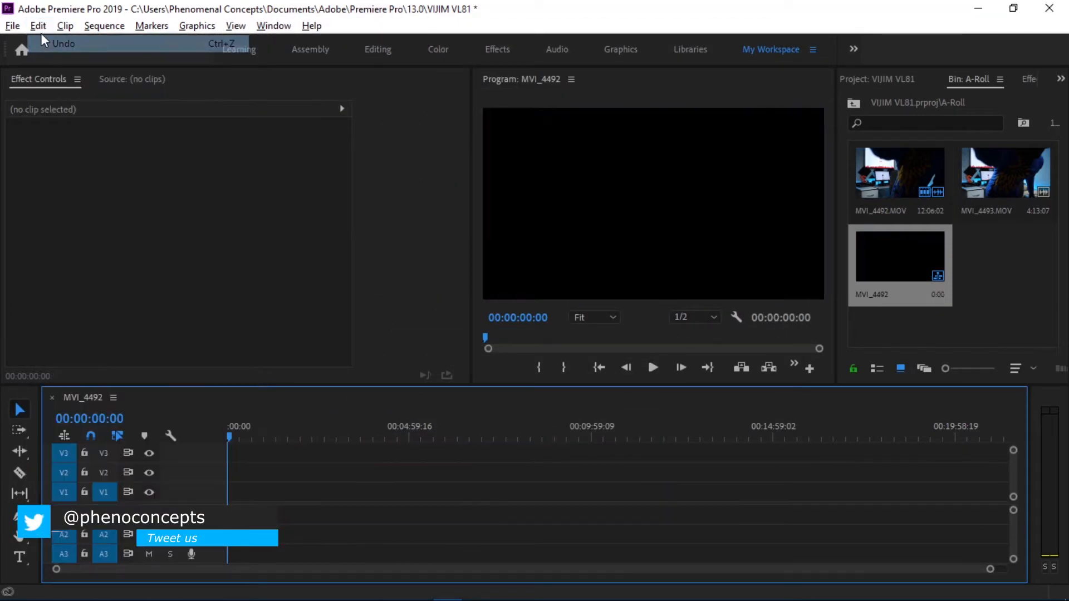
click(40, 28)
click(50, 44)
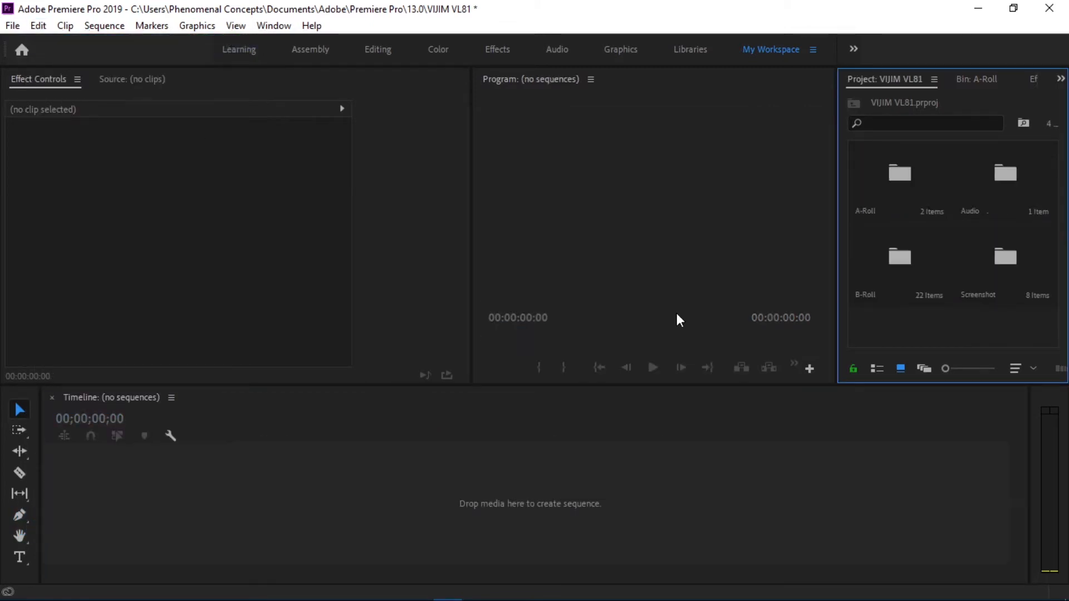
Import the YouTube assets folder from the Videos folder into the Premiere Pro project.
key(alt+Tab)
click(560, 333)
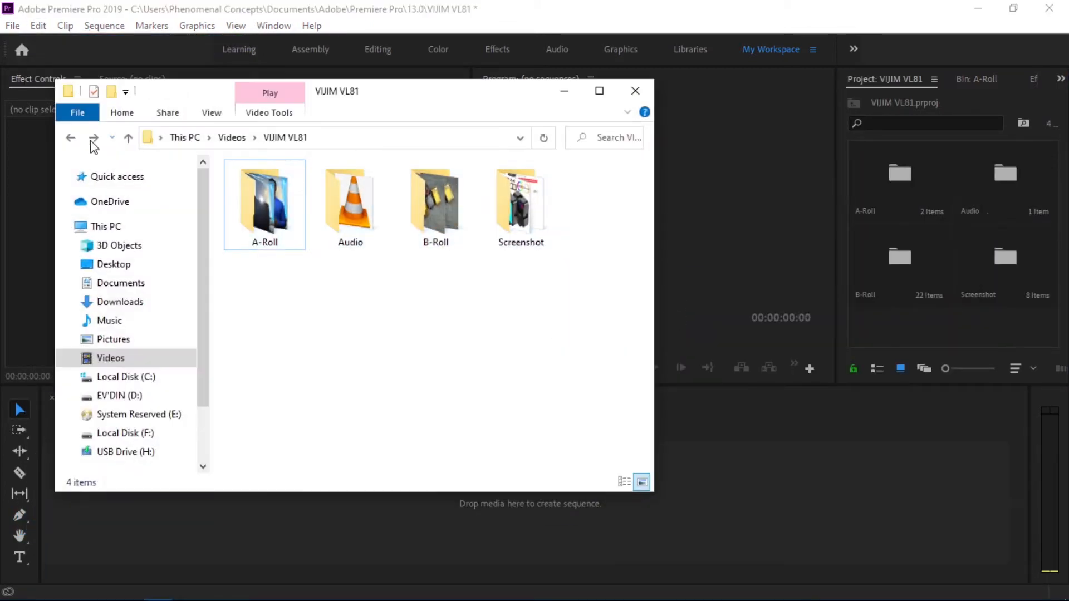
click(71, 138)
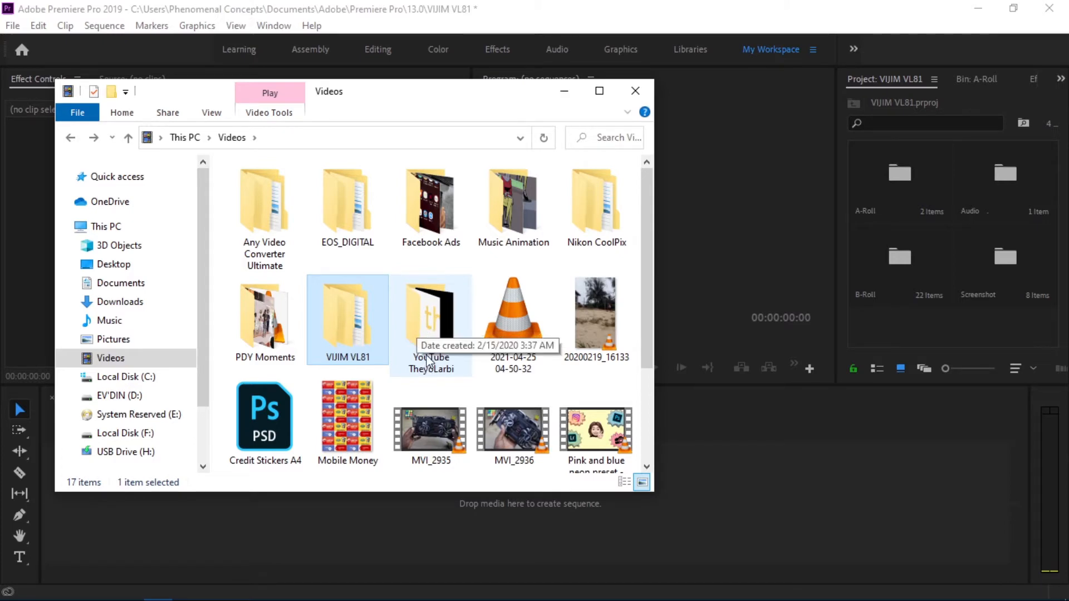
click(437, 329)
drag(452, 368, 1031, 330)
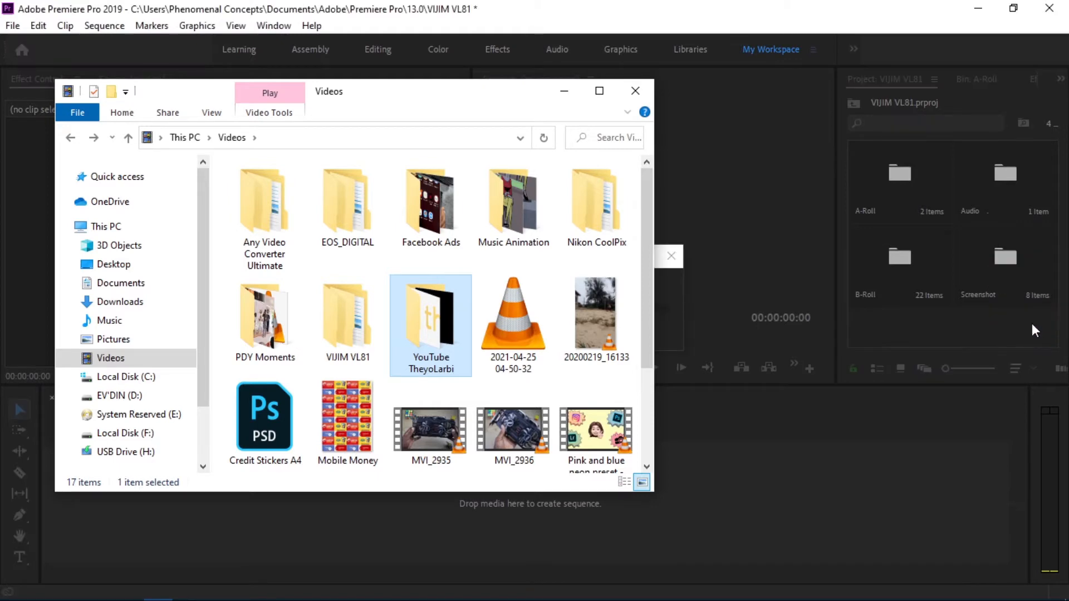
click(565, 91)
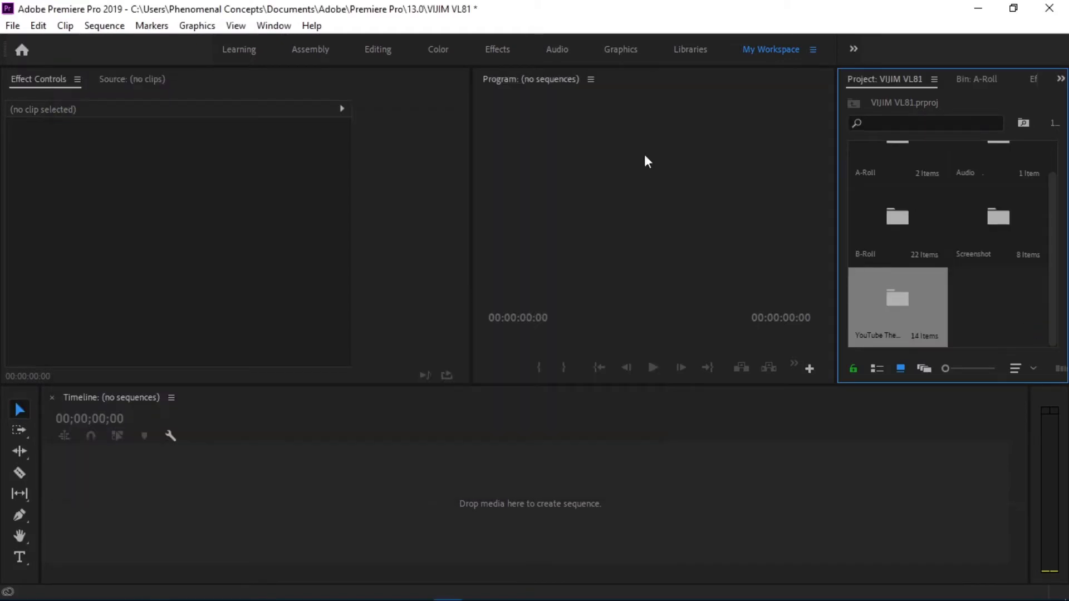
Create a sequence from 2x1 Aspect Ratio.jpg in the imported YouTube bin.
double_click(913, 303)
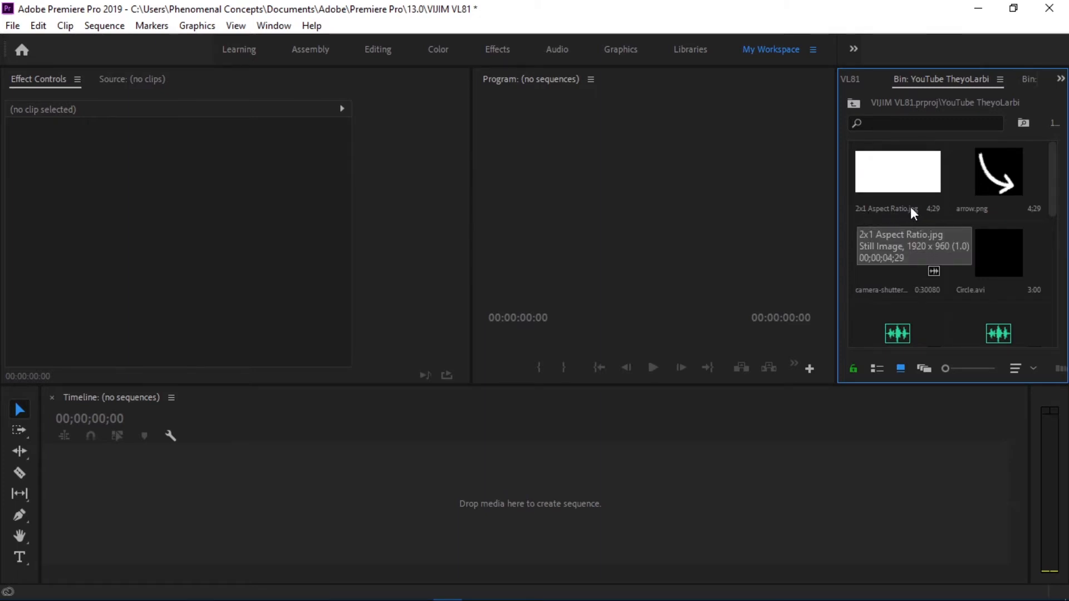
click(895, 179)
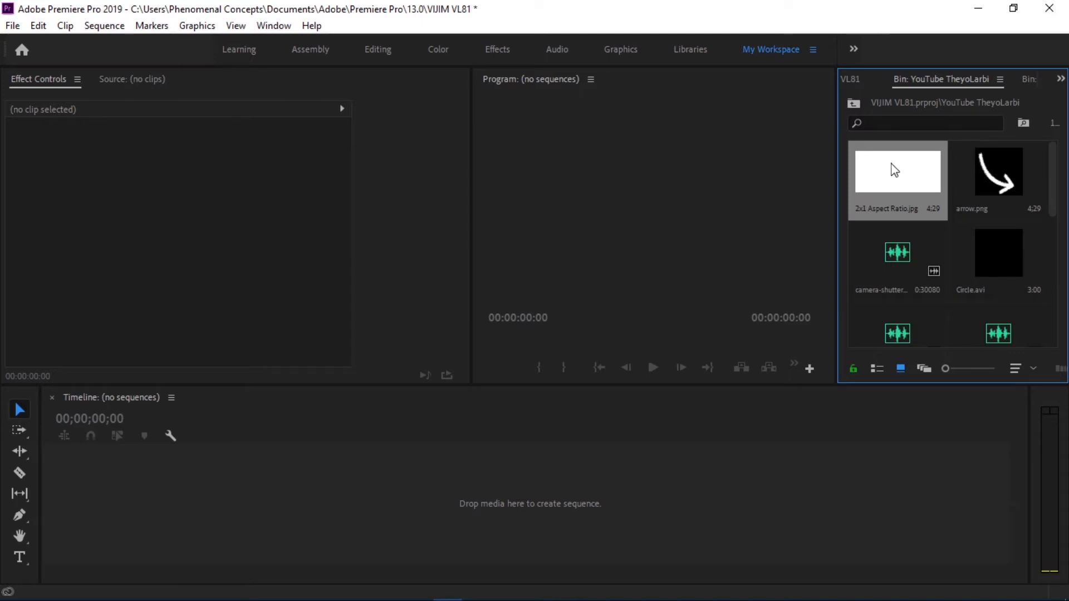
drag(890, 171, 313, 476)
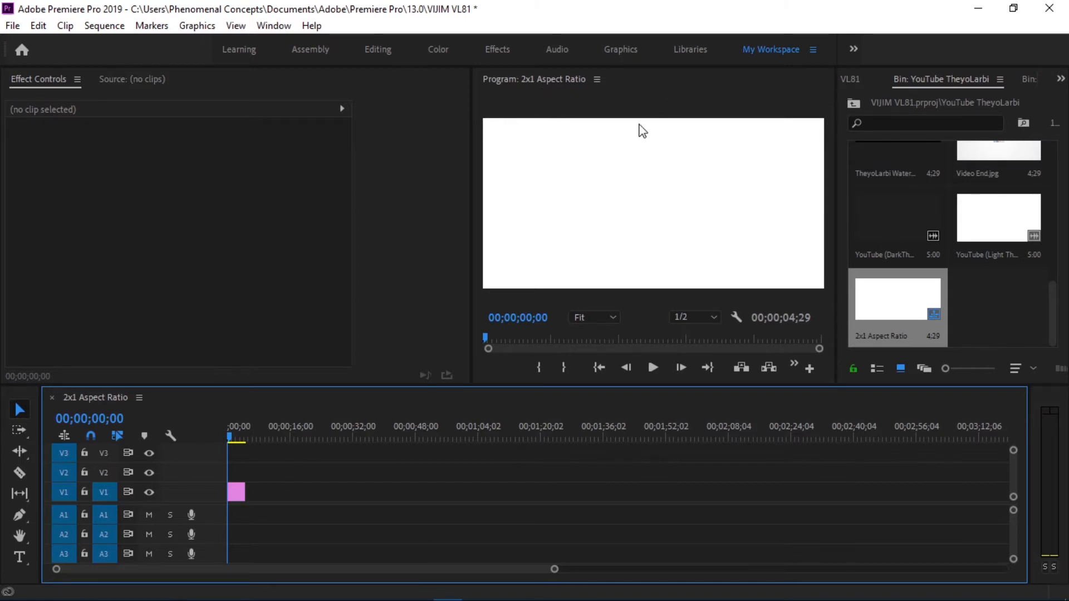
Open the sequence settings of the 2x1 Aspect Ratio sequence and examine its frame size.
click(105, 25)
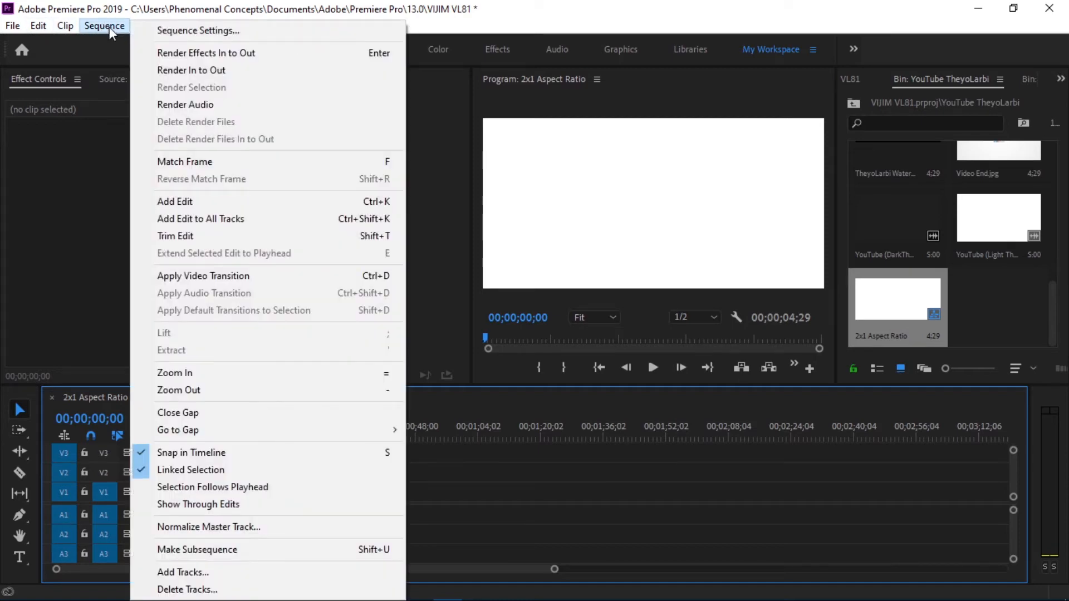
click(181, 31)
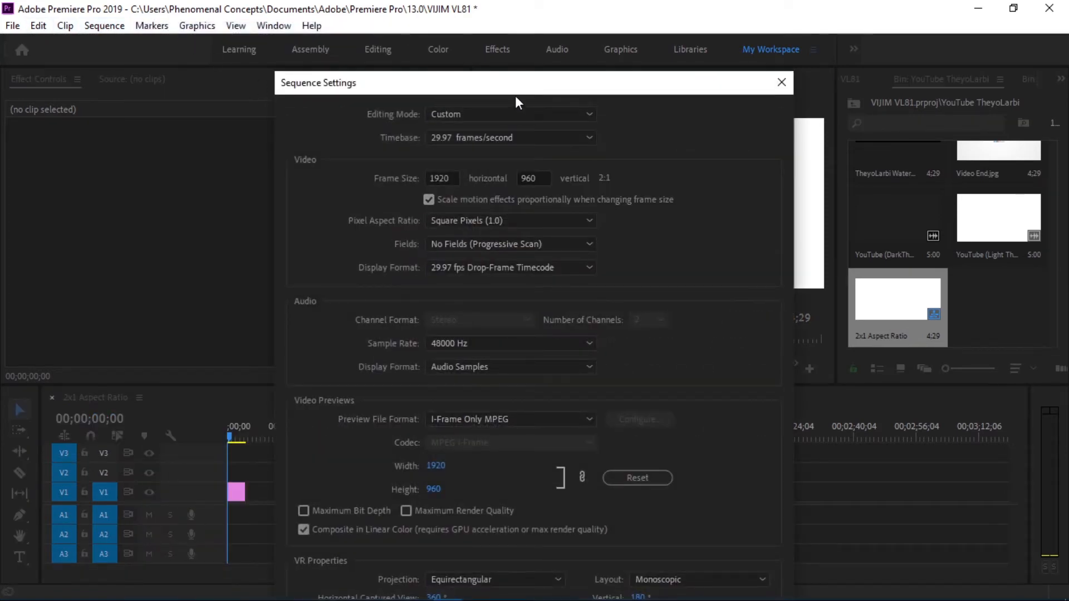
drag(516, 89, 509, 32)
double_click(526, 121)
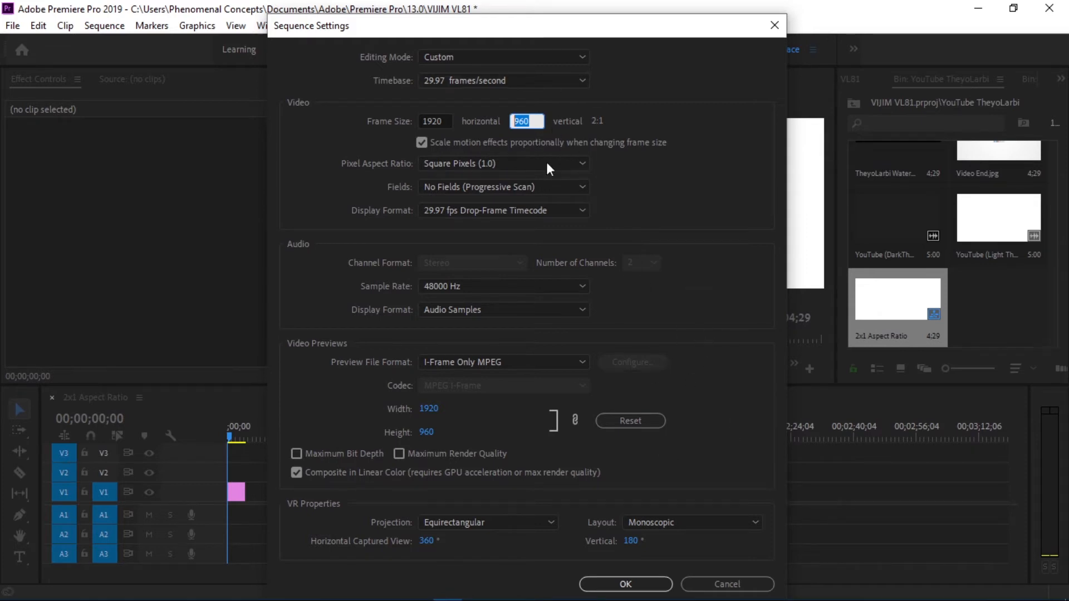
Move the 2x1 Aspect Ratio sequence from the YouTube bin to the project's root level and rename it VIJIM VL81.
click(715, 583)
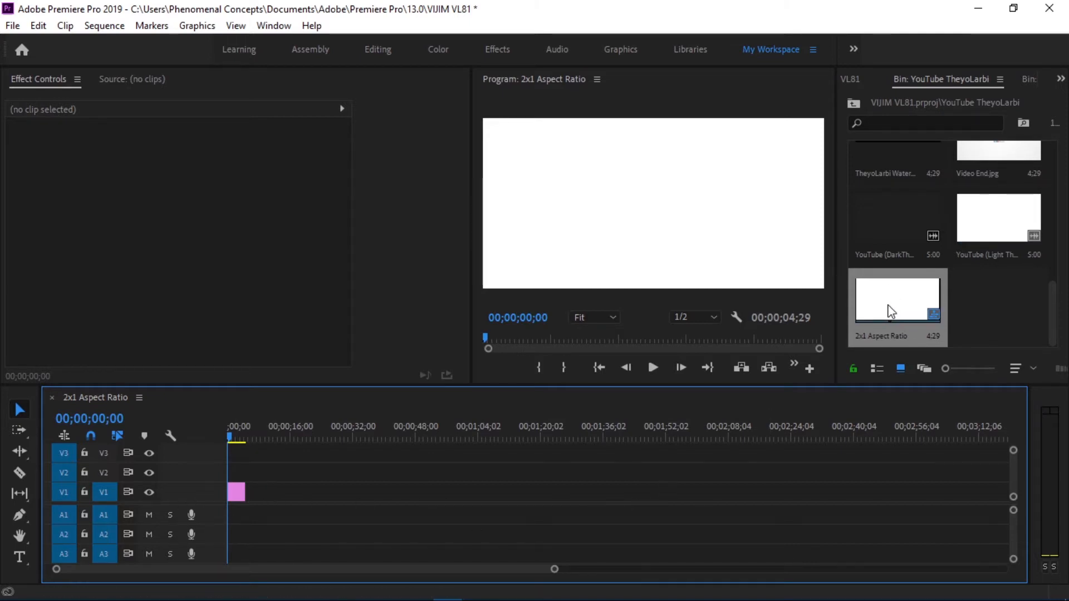
drag(888, 308, 983, 322)
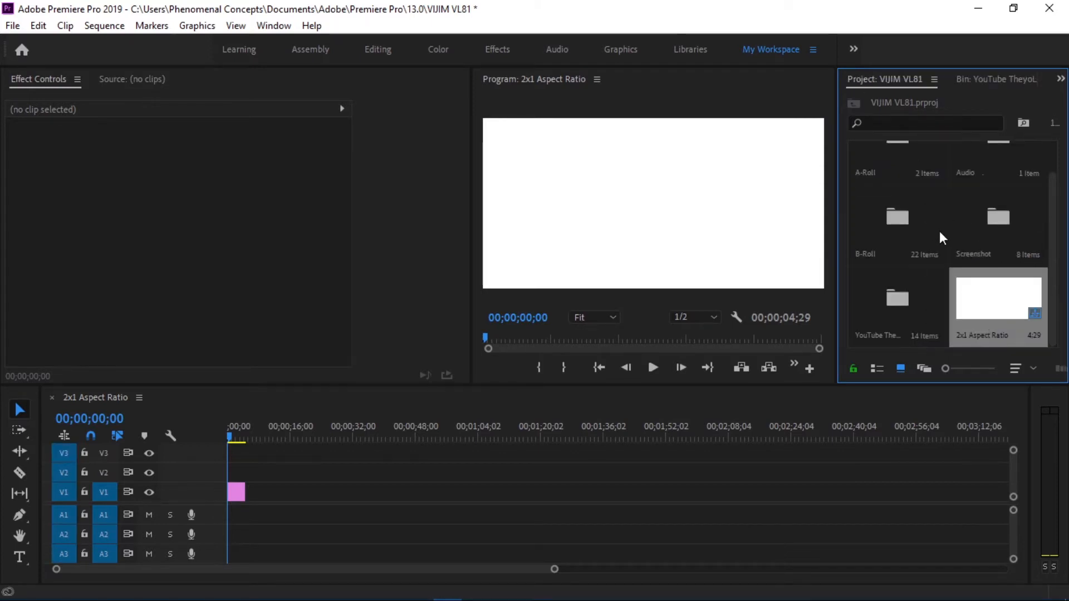
click(973, 337)
right_click(973, 336)
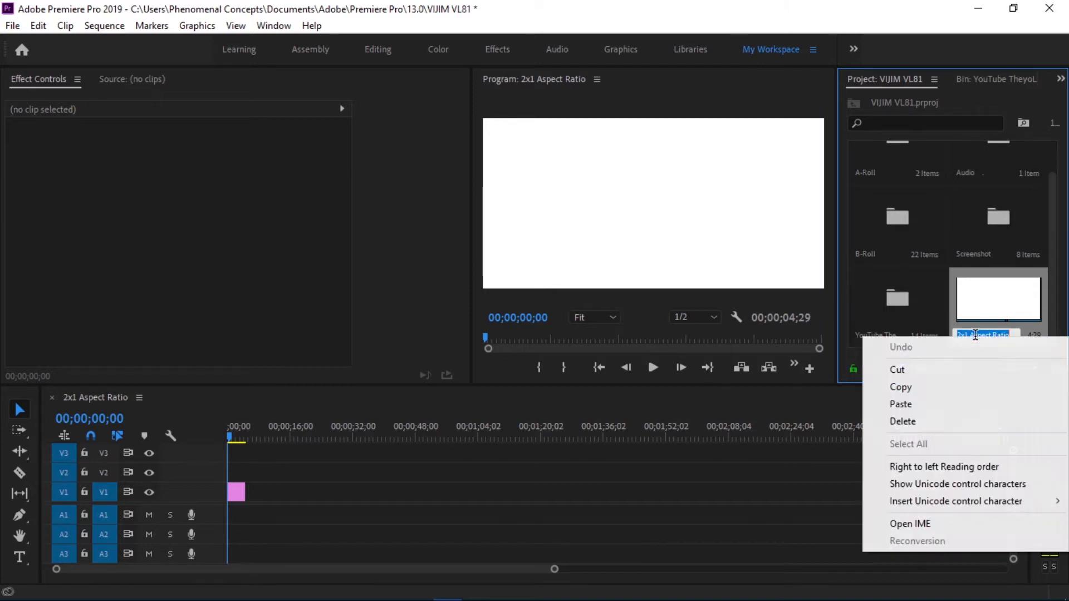
click(927, 405)
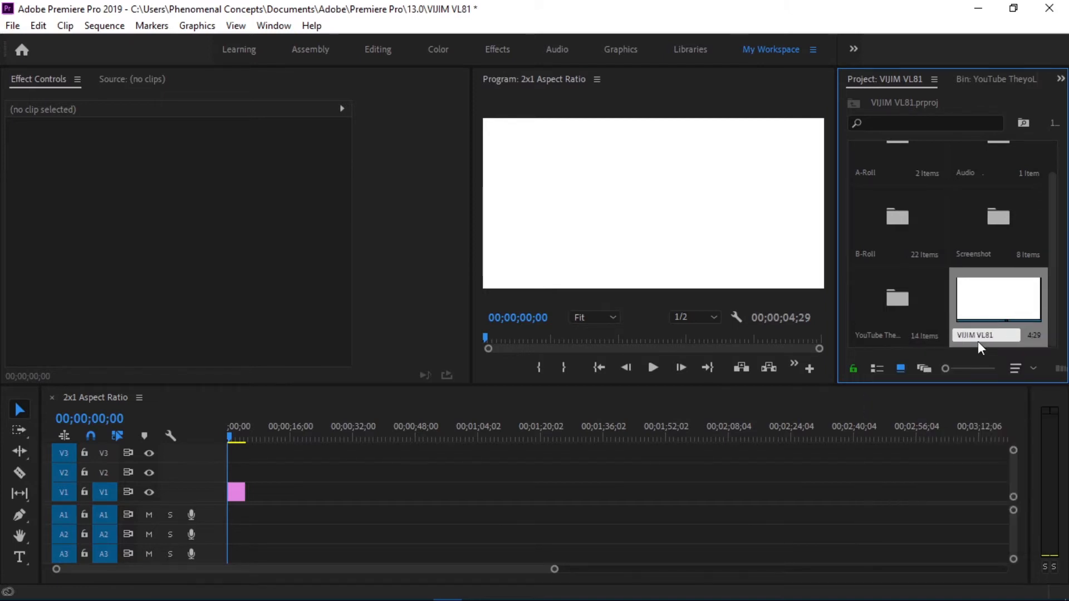
click(907, 484)
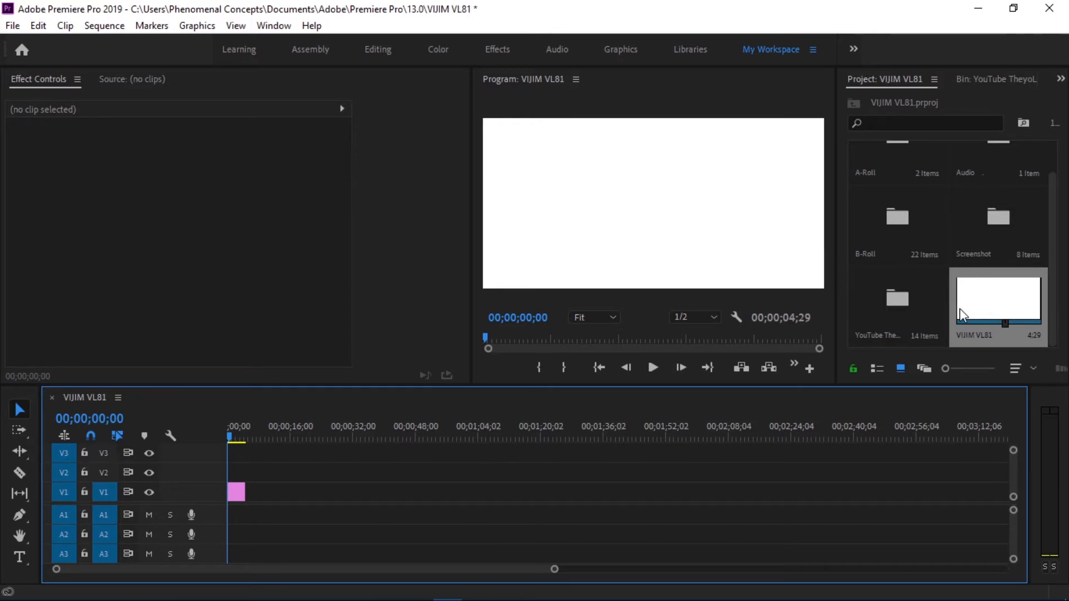
Place MVI_4492.MOV and MVI_4493.MOV from the A-Roll bin one after the other on V1, following the placeholder image.
scroll(963, 314, up, 1)
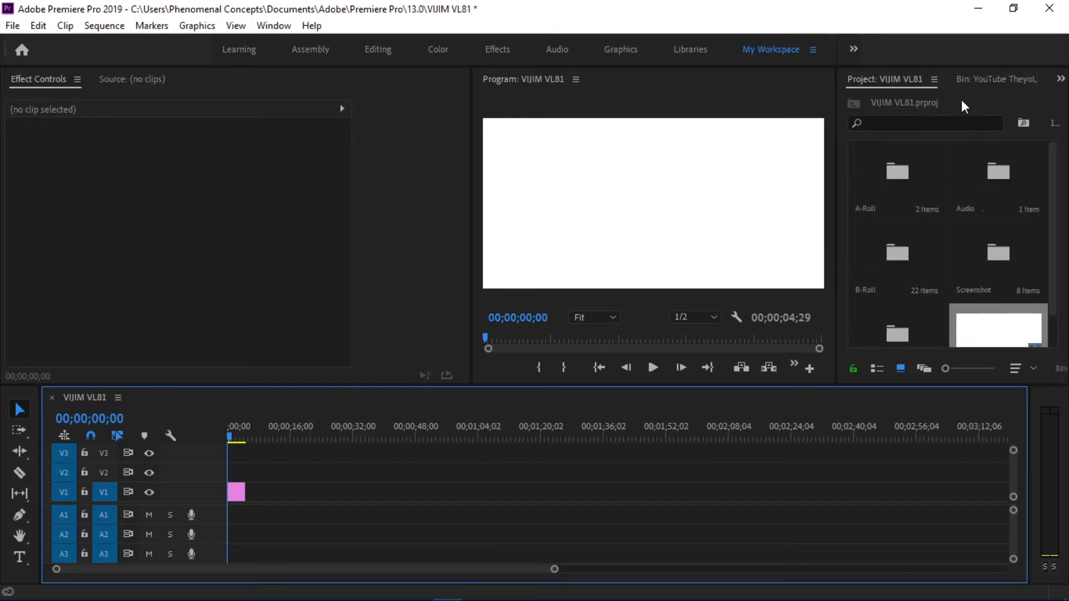
click(984, 76)
click(1025, 75)
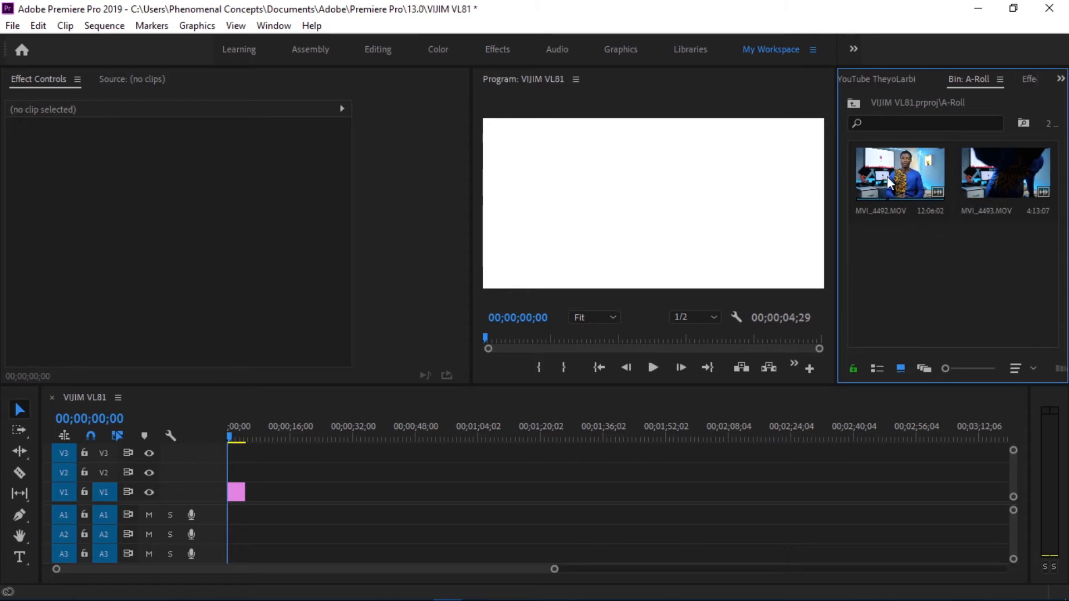
drag(889, 184, 251, 490)
drag(555, 569, 1009, 569)
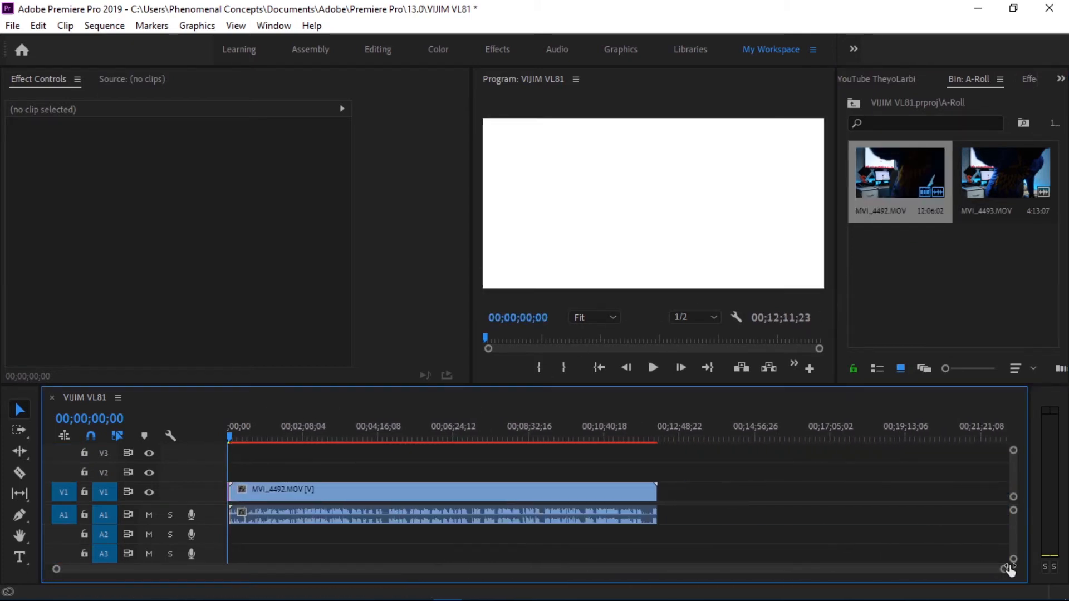
drag(988, 162, 664, 493)
Ripple delete the 2x1 Aspect Ratio.jpg placeholder from the start of the sequence.
drag(922, 569, 504, 573)
click(448, 496)
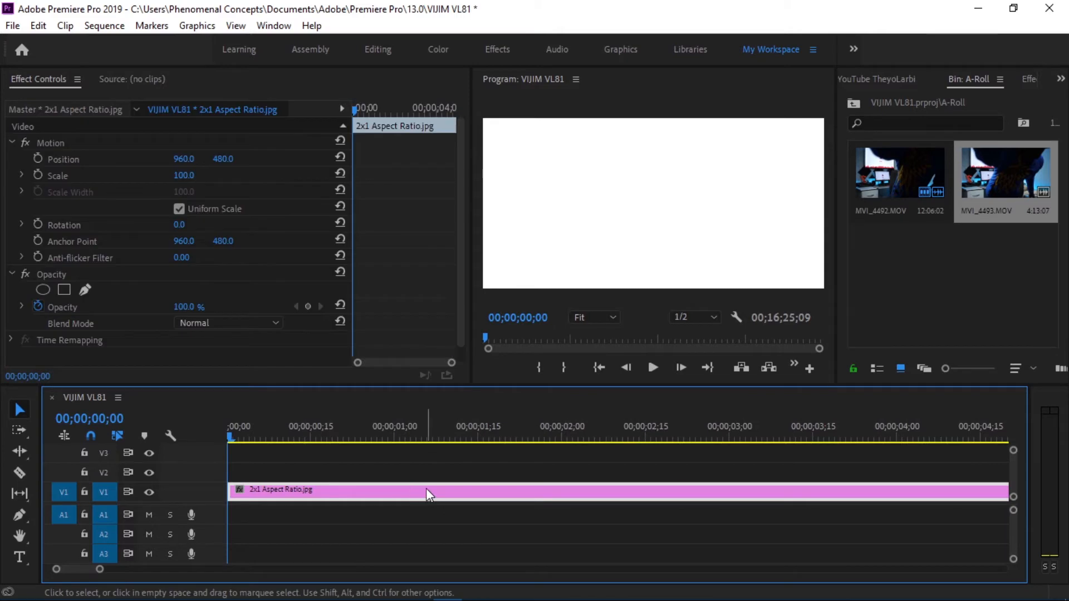
right_click(426, 489)
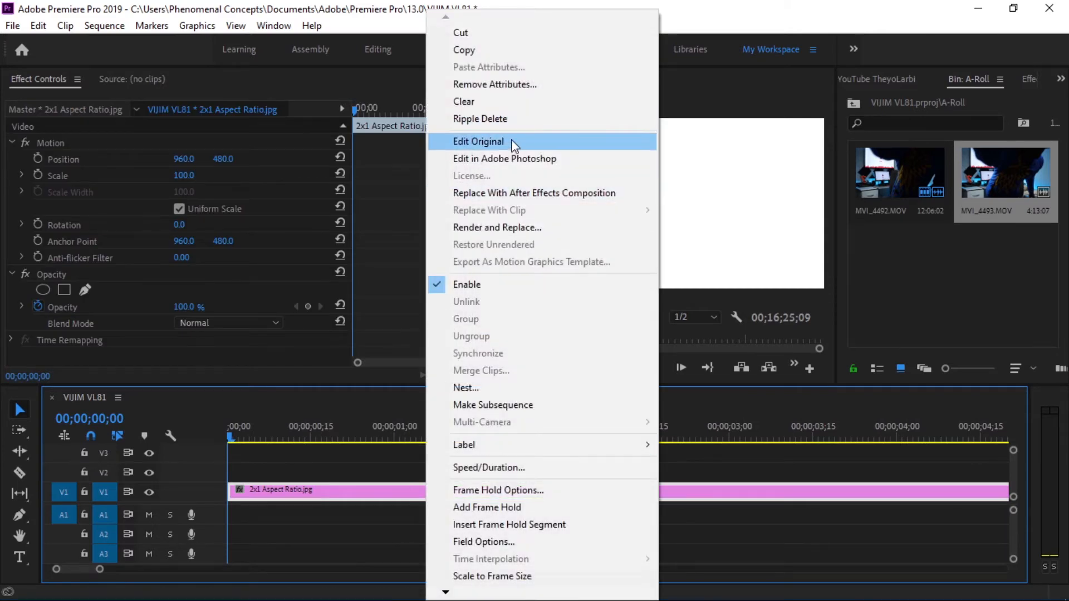
click(480, 119)
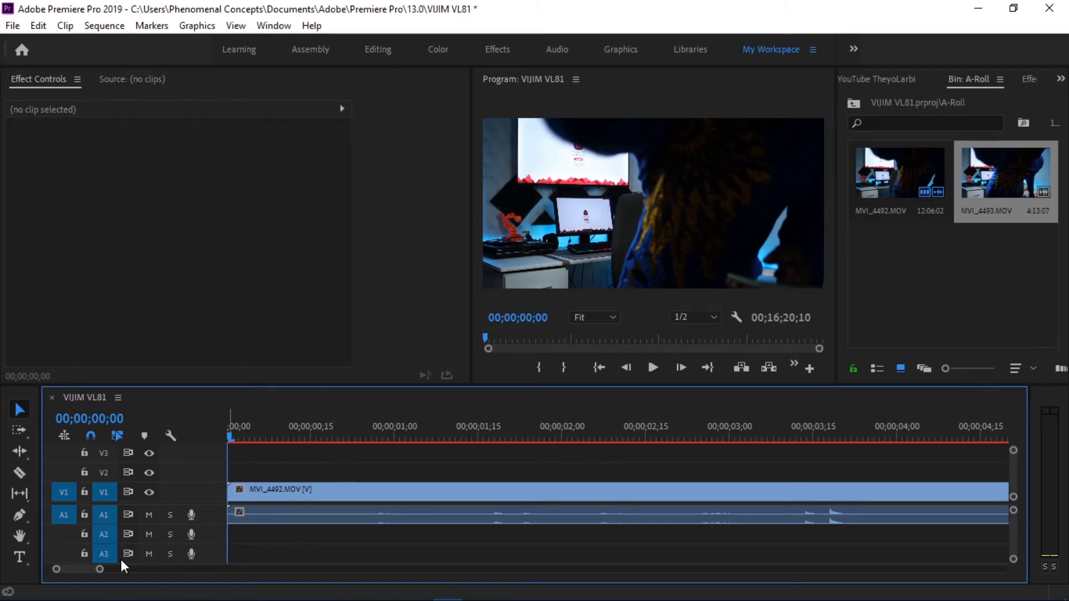
drag(99, 571, 848, 595)
Close the A-Roll bin and place Voice 001_sd.wav from the Audio bin at the start of audio track A2.
click(990, 315)
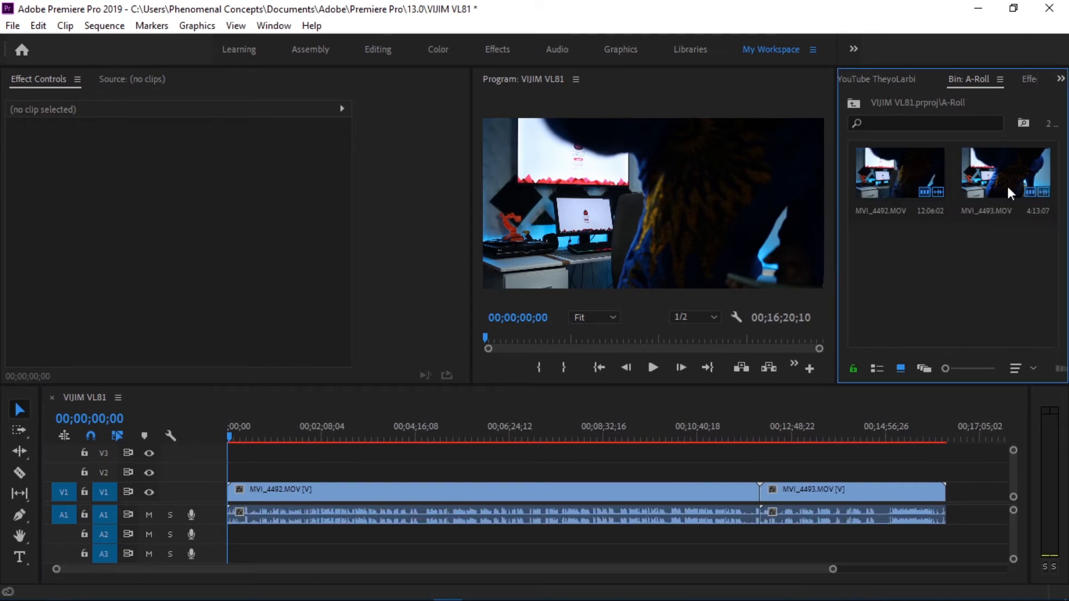
click(1003, 82)
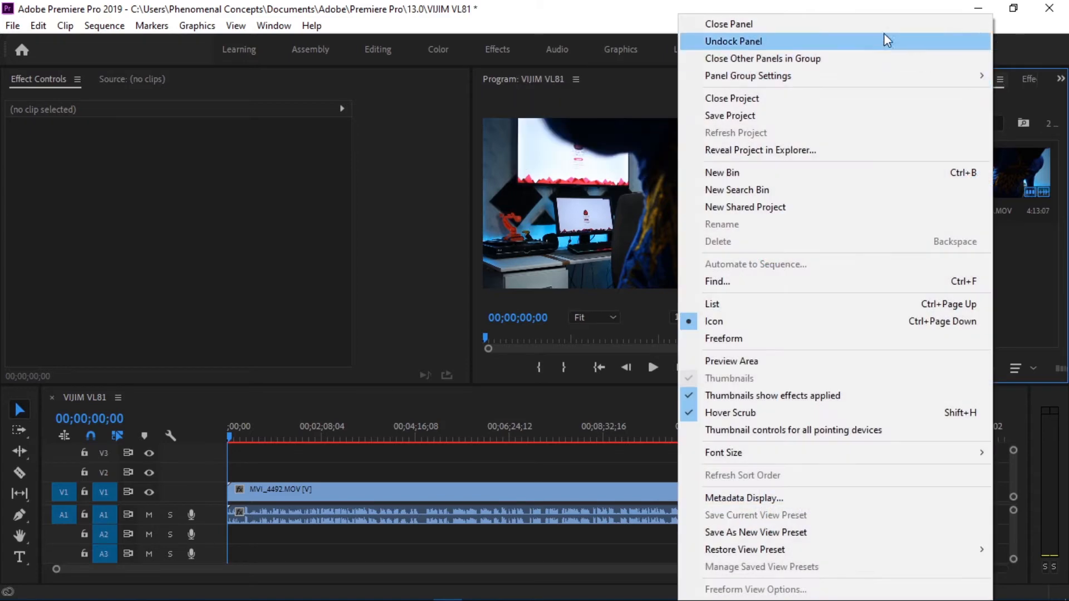
click(879, 27)
click(914, 78)
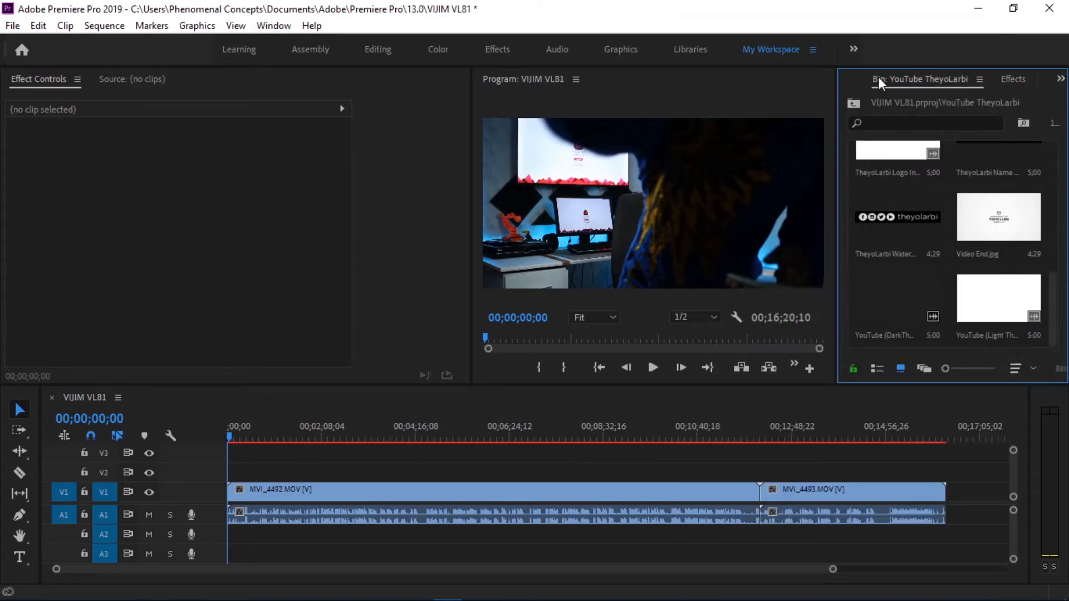
click(857, 78)
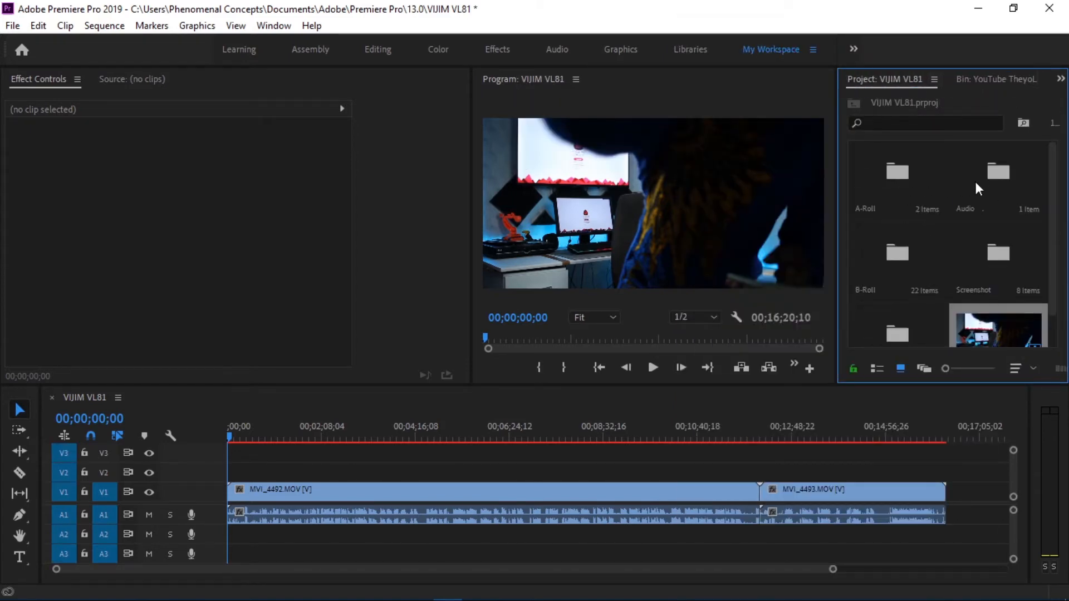
double_click(985, 169)
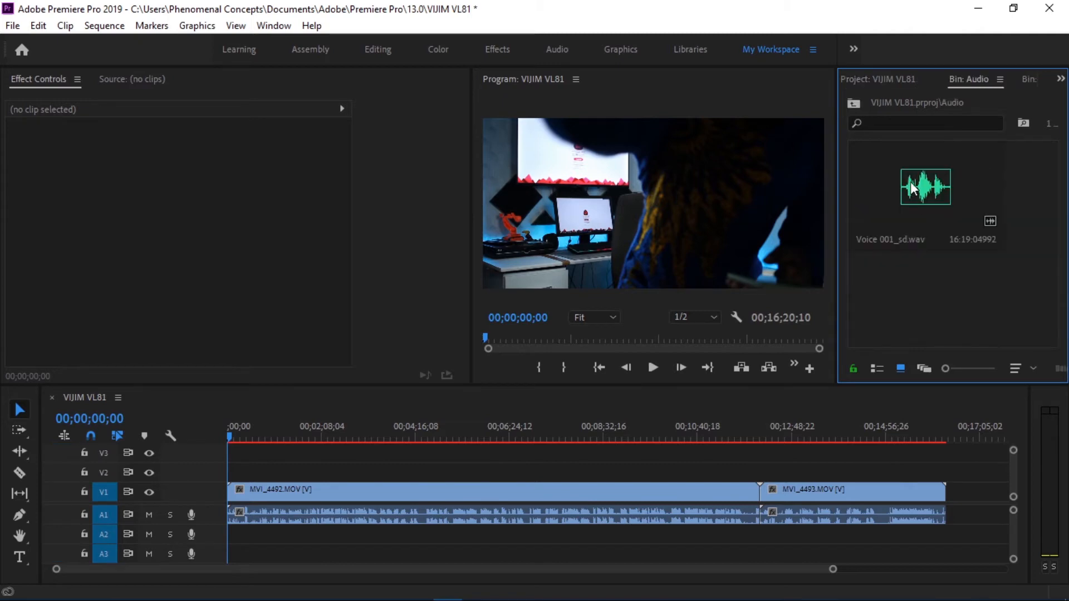
drag(913, 189, 229, 537)
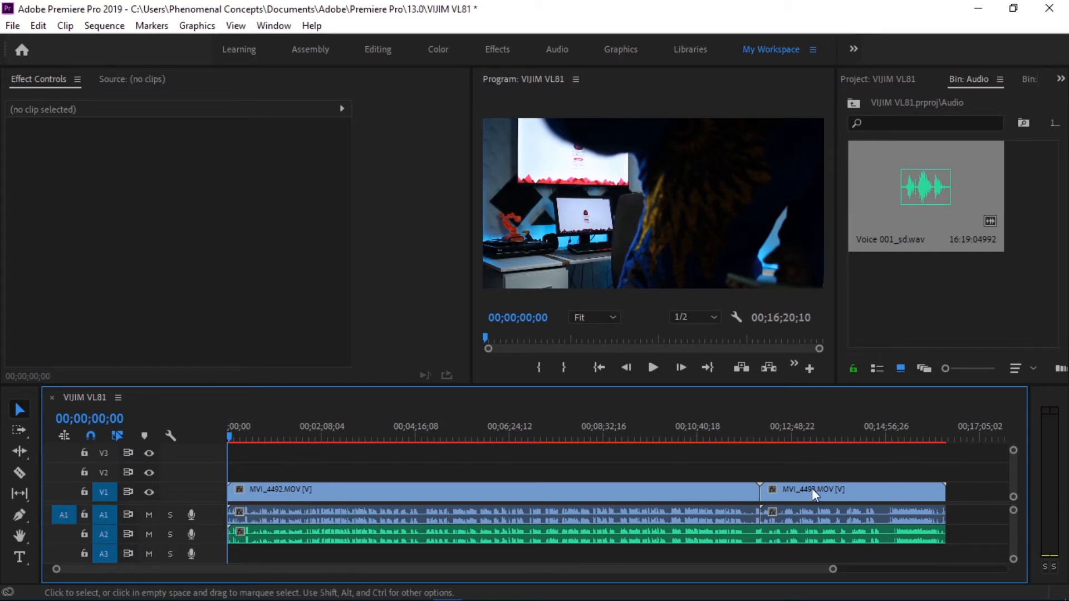
Move MVI_4493.MOV to the end of the voice recording and synchronize MVI_4492.MOV with Voice 001_sd.wav by audio on track channel 1.
drag(793, 486, 980, 489)
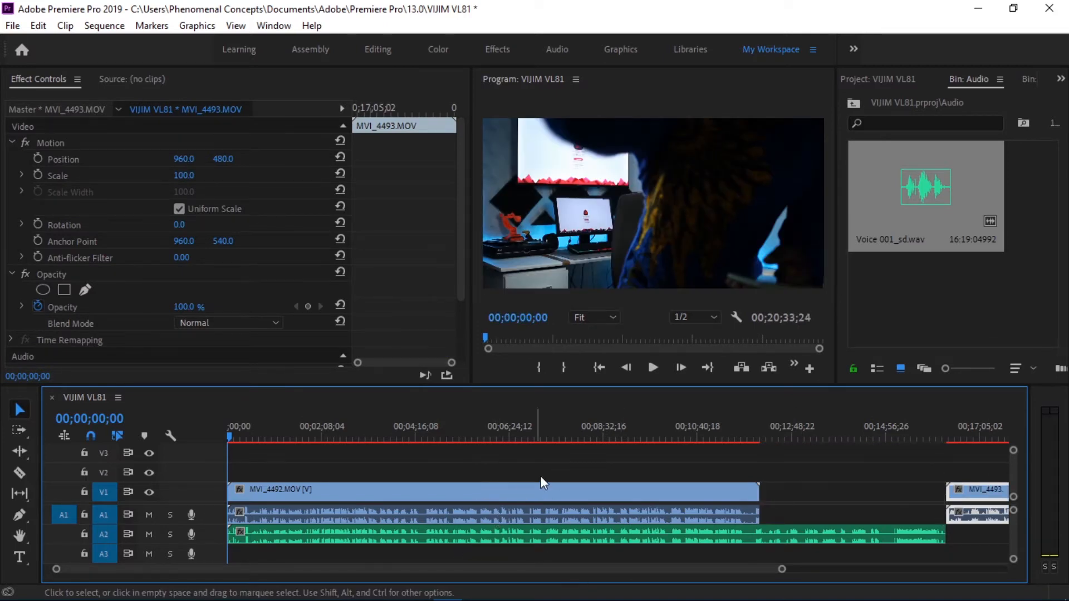
drag(542, 465, 465, 518)
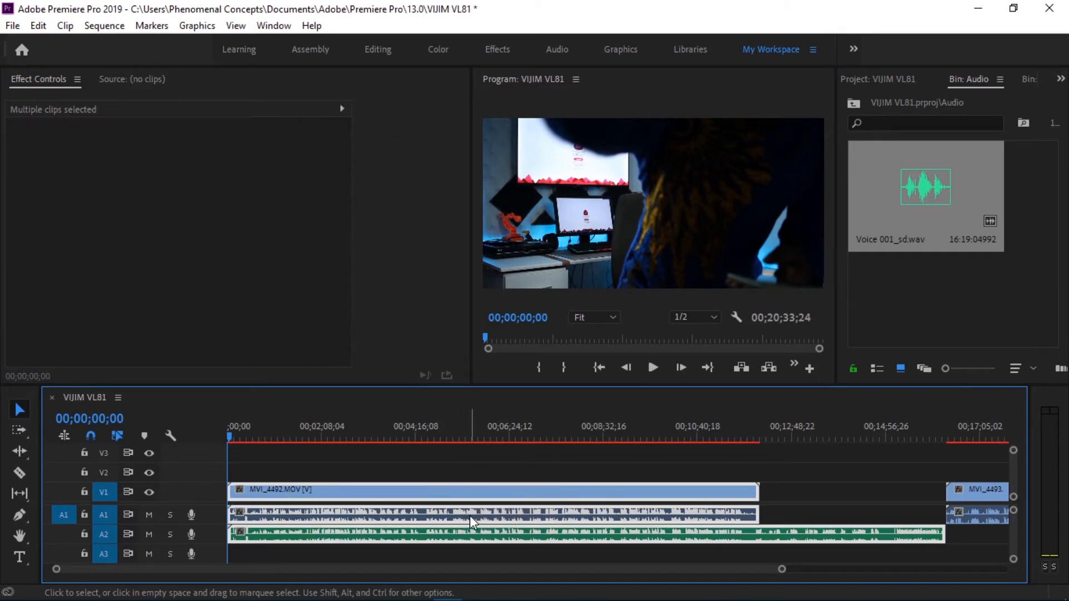
right_click(470, 516)
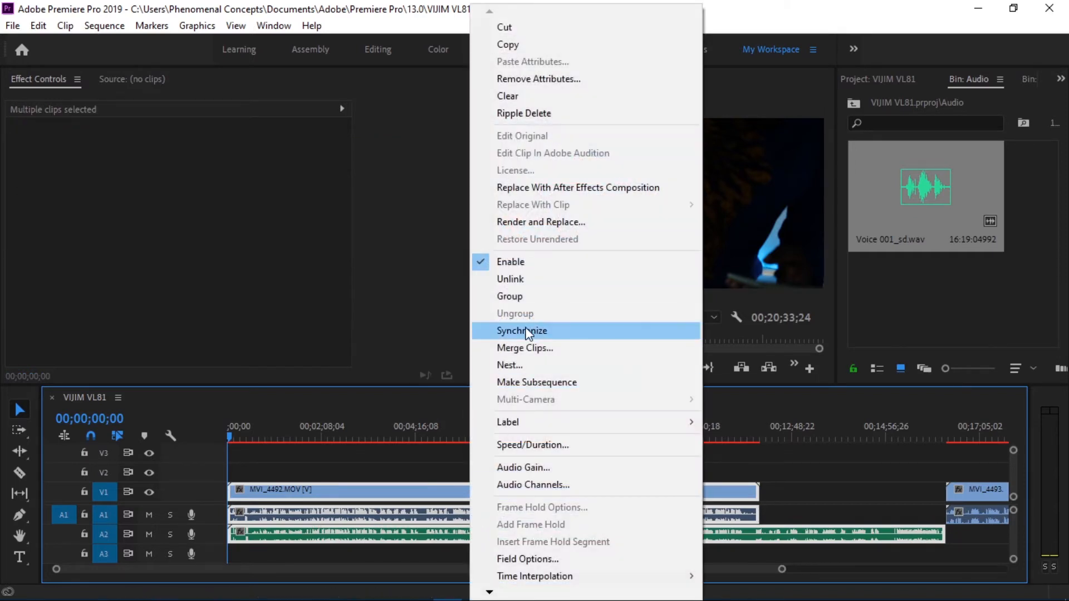
click(550, 332)
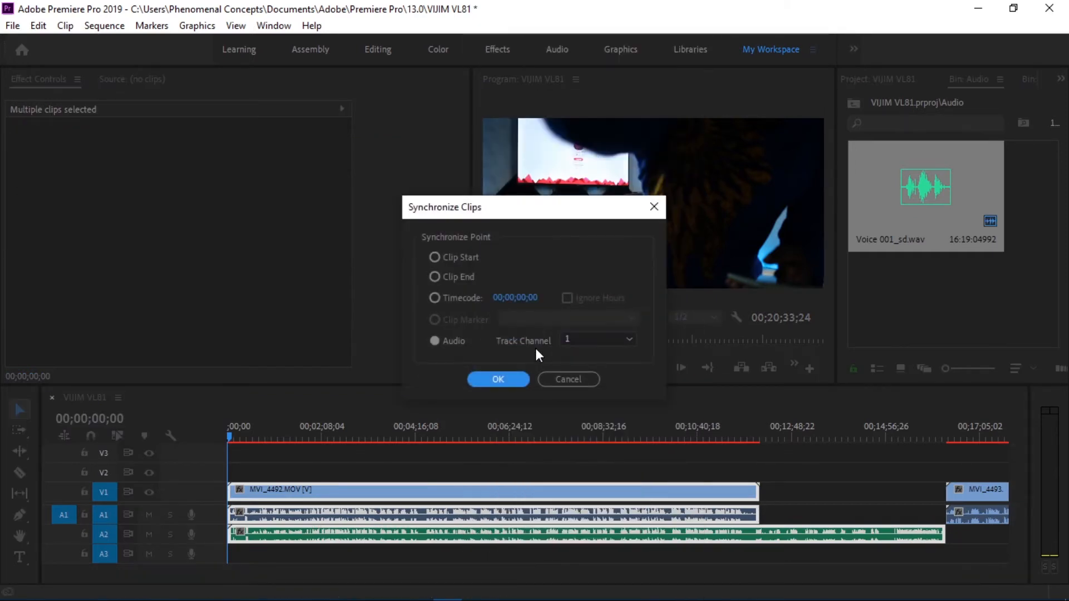
click(449, 341)
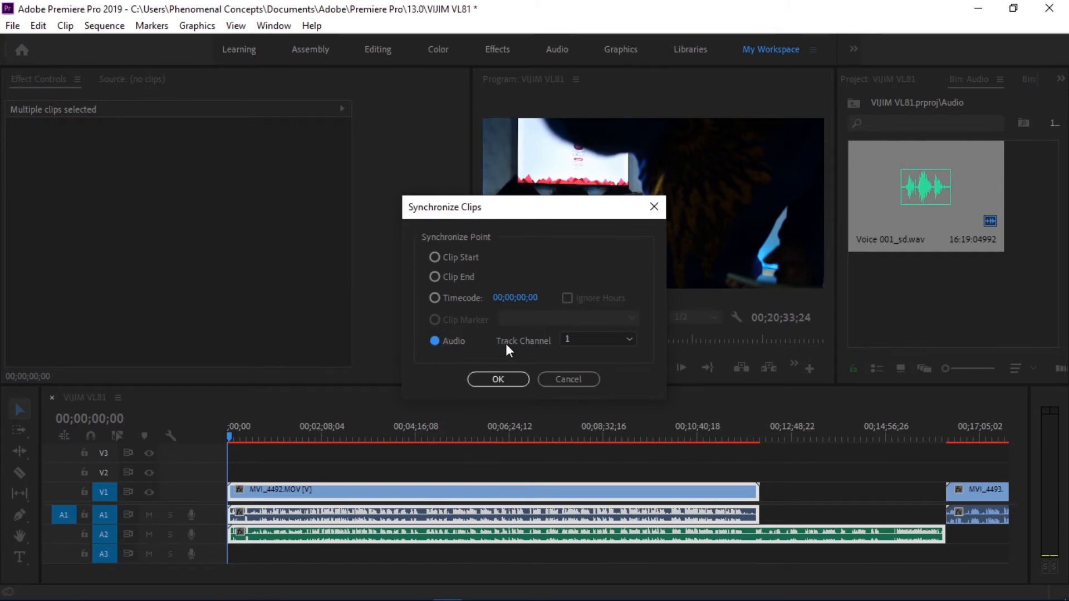
click(594, 339)
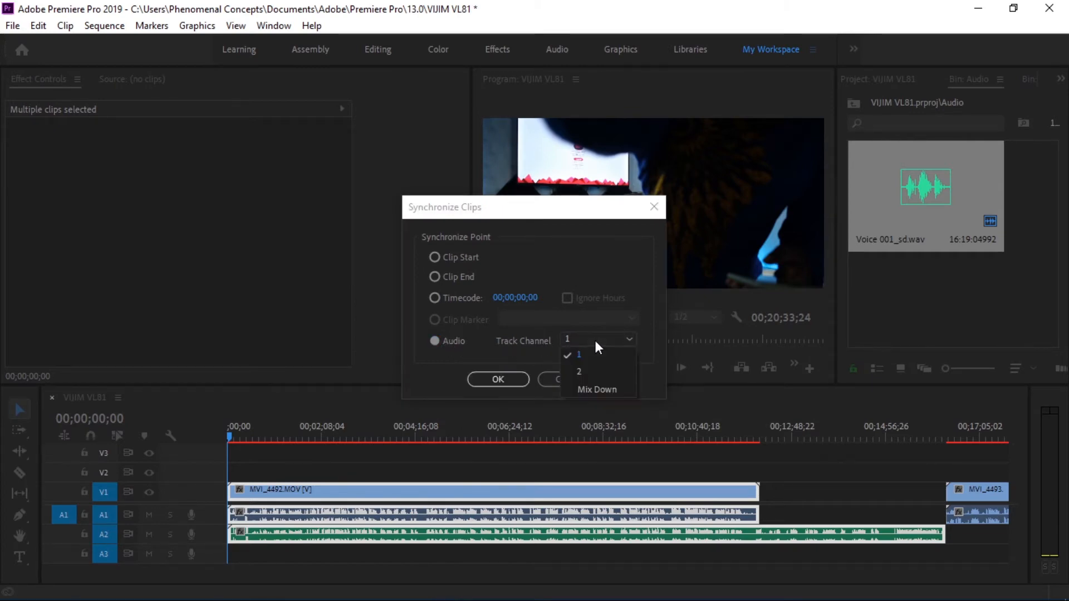
click(596, 354)
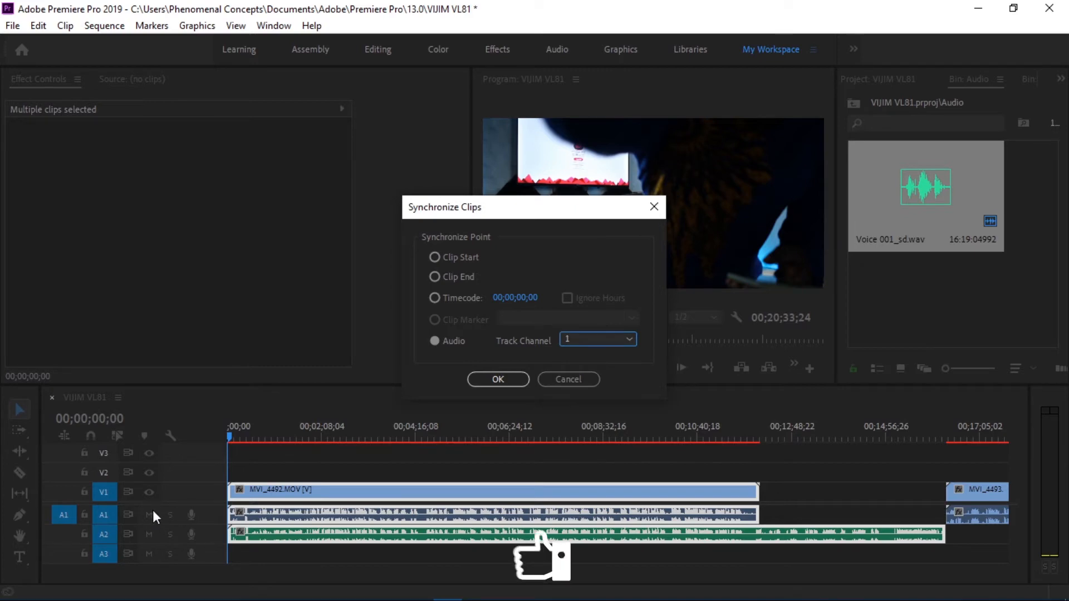
click(498, 379)
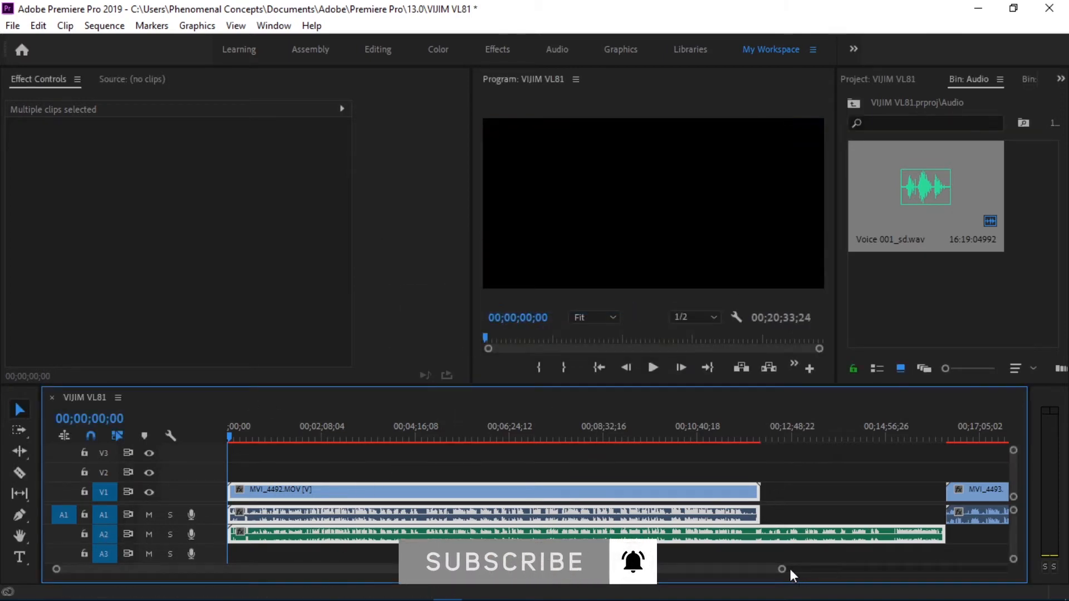
Trim the start of MVI_4492.MOV to the beginning of the voice recording and ripple delete the gap before the clips.
drag(791, 571, 447, 586)
click(493, 555)
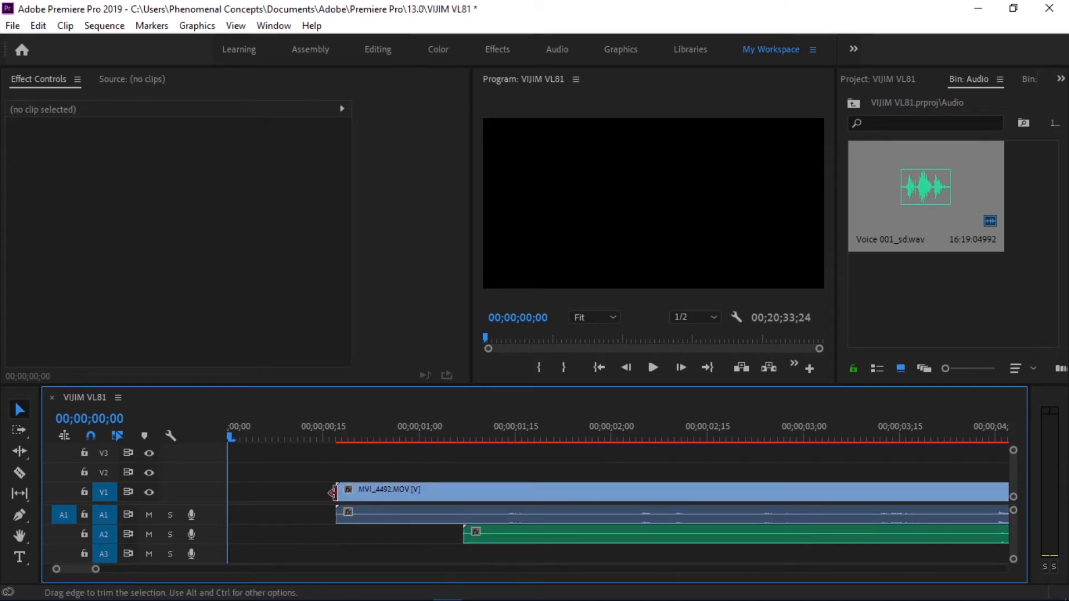
drag(333, 492, 464, 502)
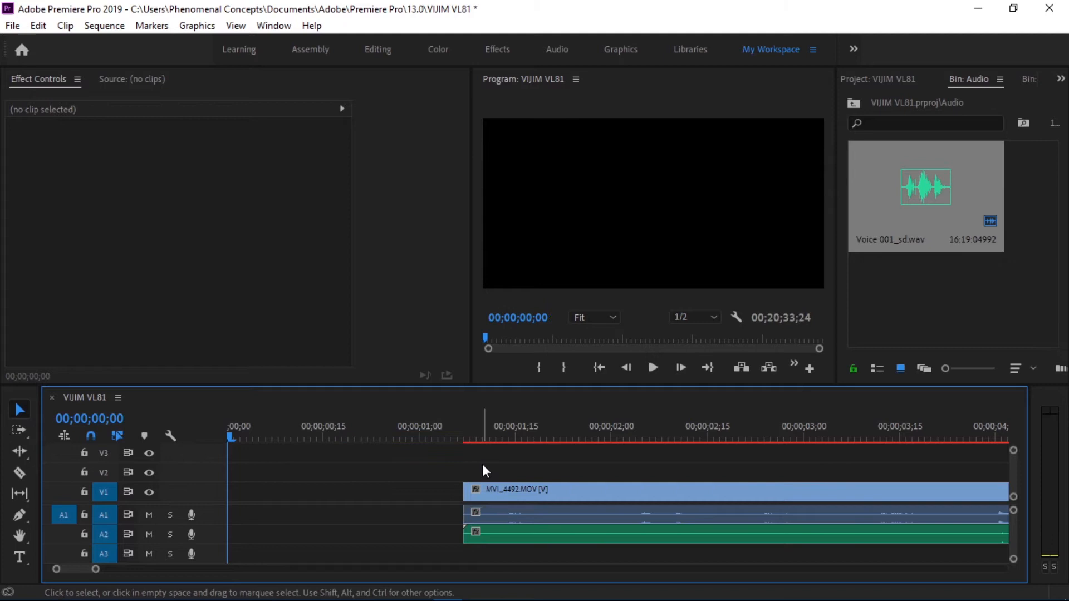
right_click(382, 490)
click(403, 500)
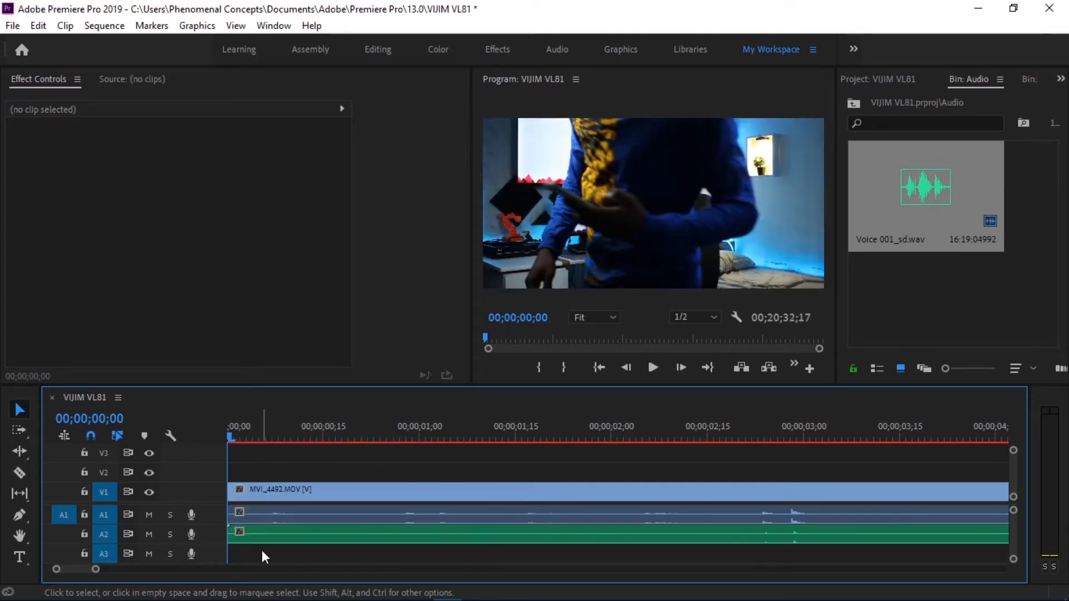
drag(97, 574, 731, 575)
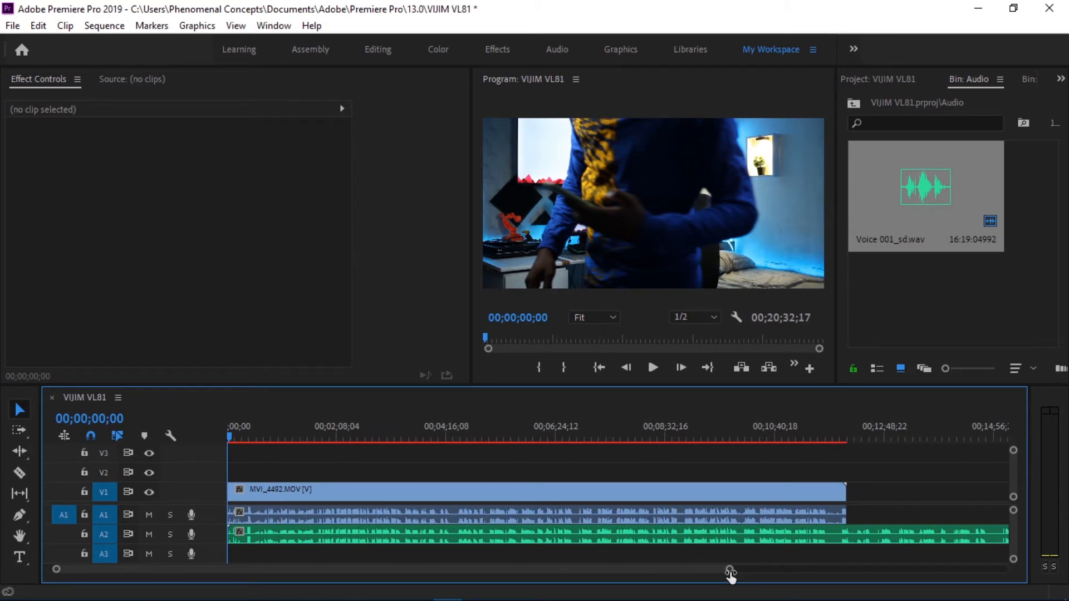
Play the sequence with track A2 muted and then unmuted, and replay it from the start to compare the camera and voice audio.
click(551, 517)
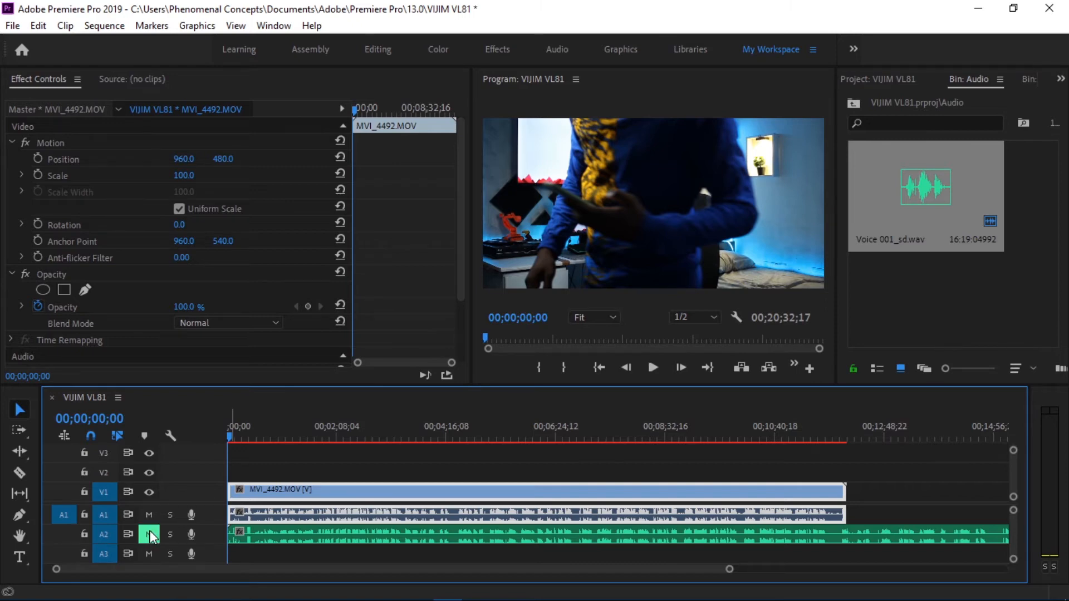
click(653, 367)
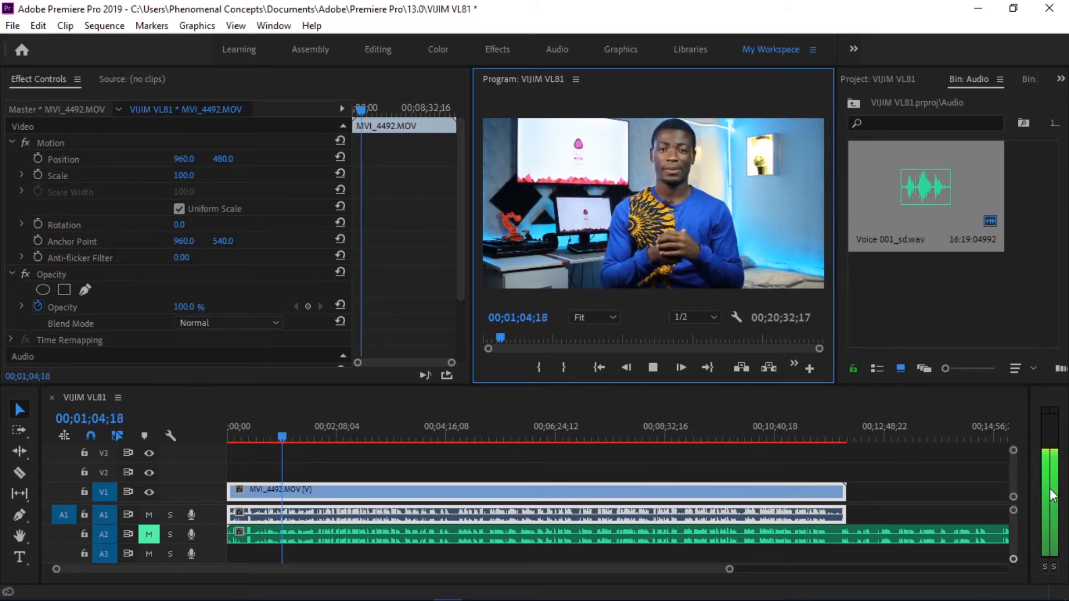
key(space)
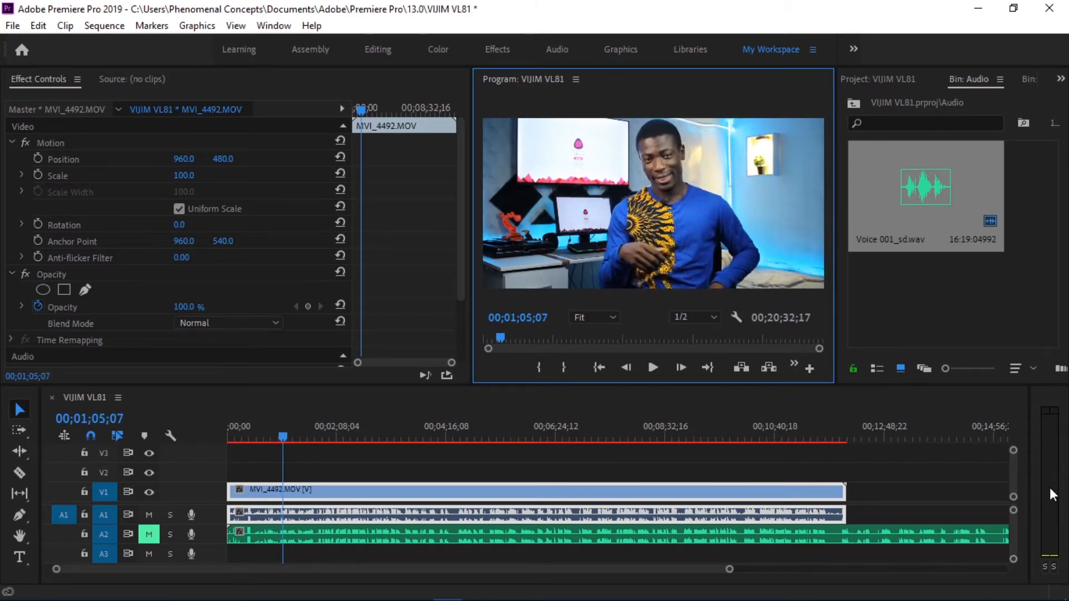
click(149, 534)
key(space)
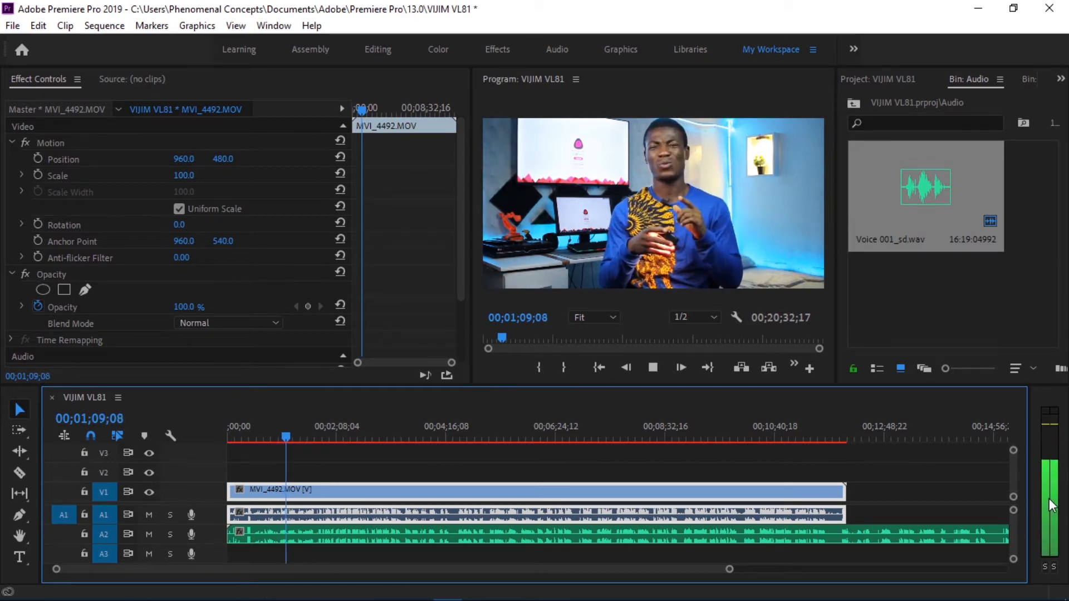
click(597, 368)
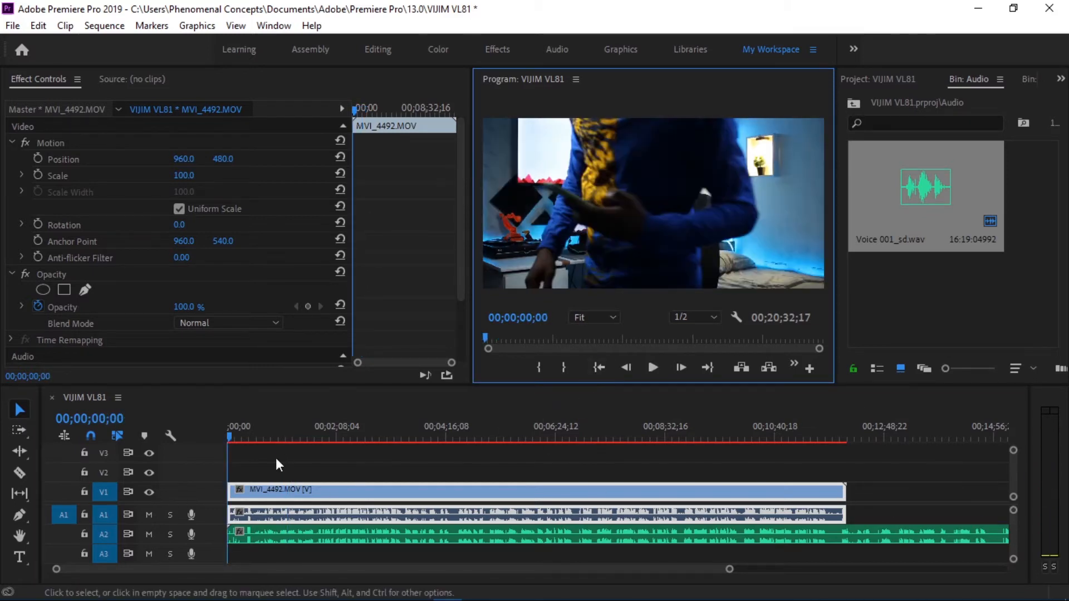
key(space)
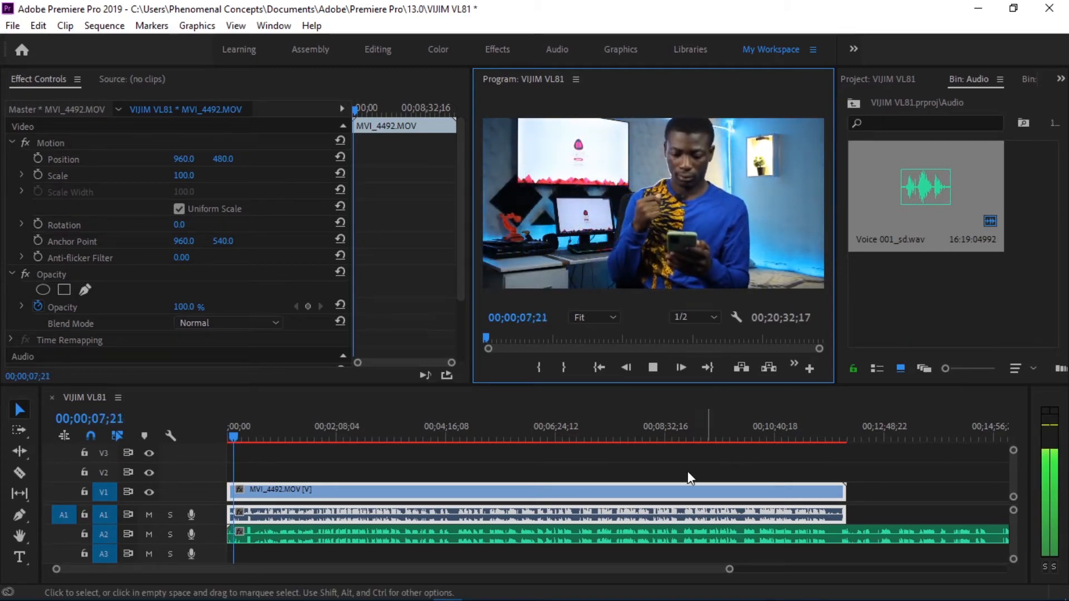
Stop playback, unlink the video and audio of MVI_4492.MOV, and delete its camera audio from track A1.
click(654, 369)
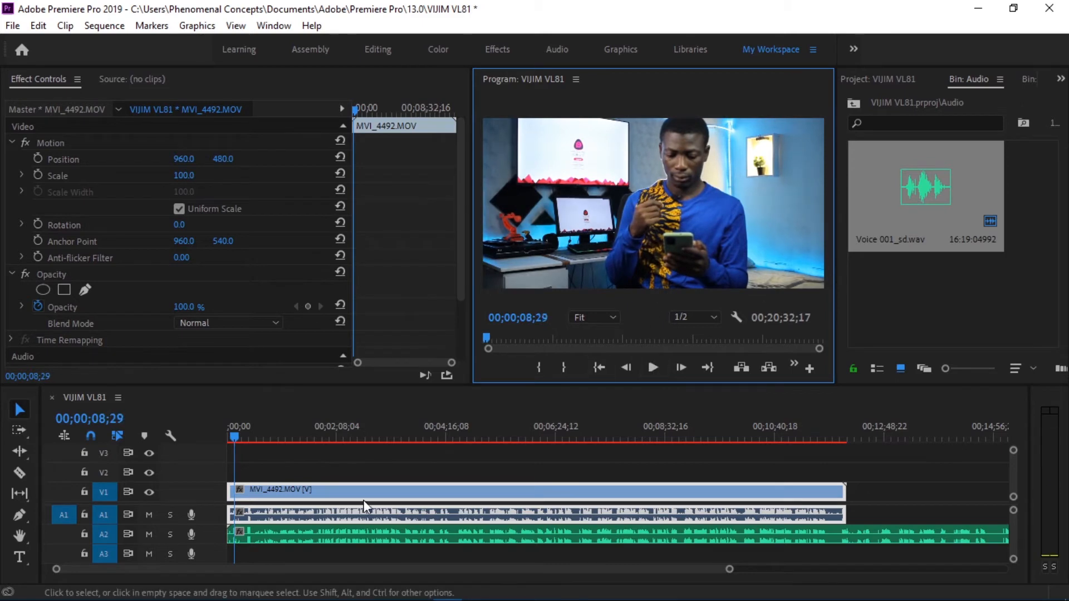
click(436, 472)
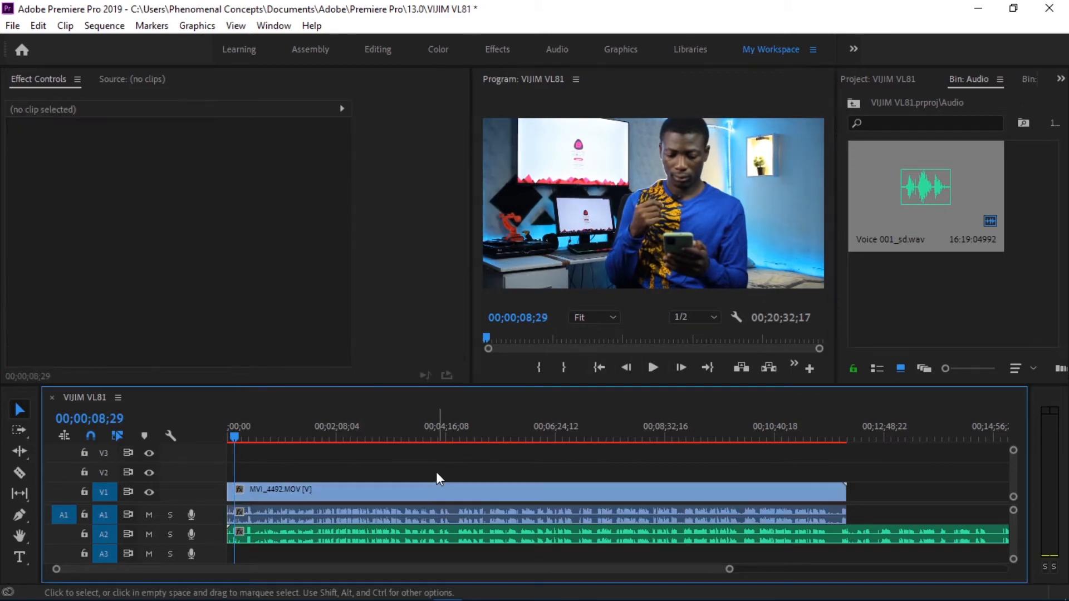
click(423, 491)
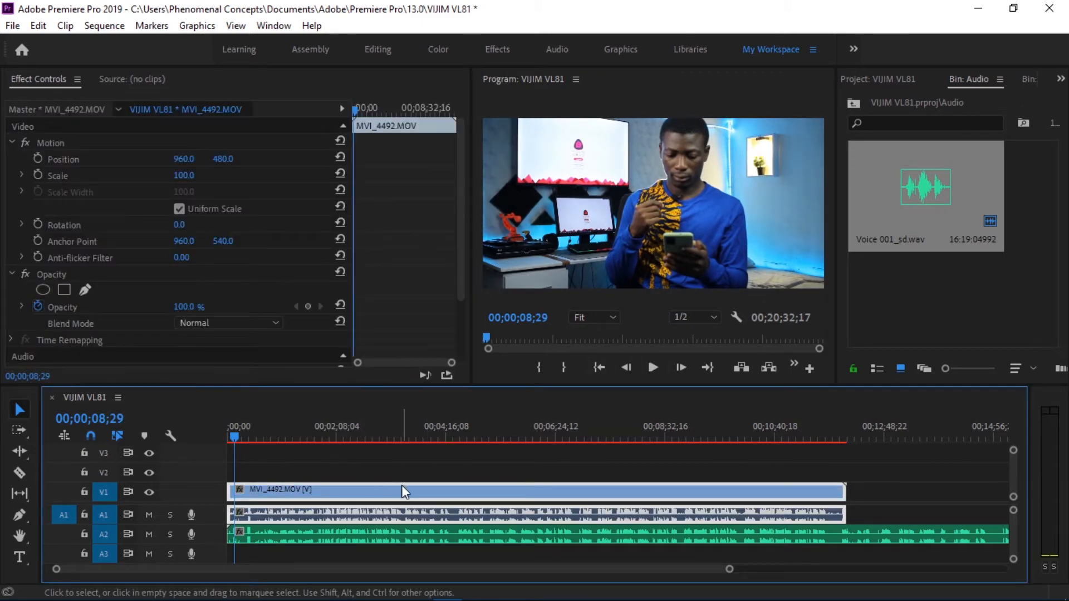
right_click(390, 496)
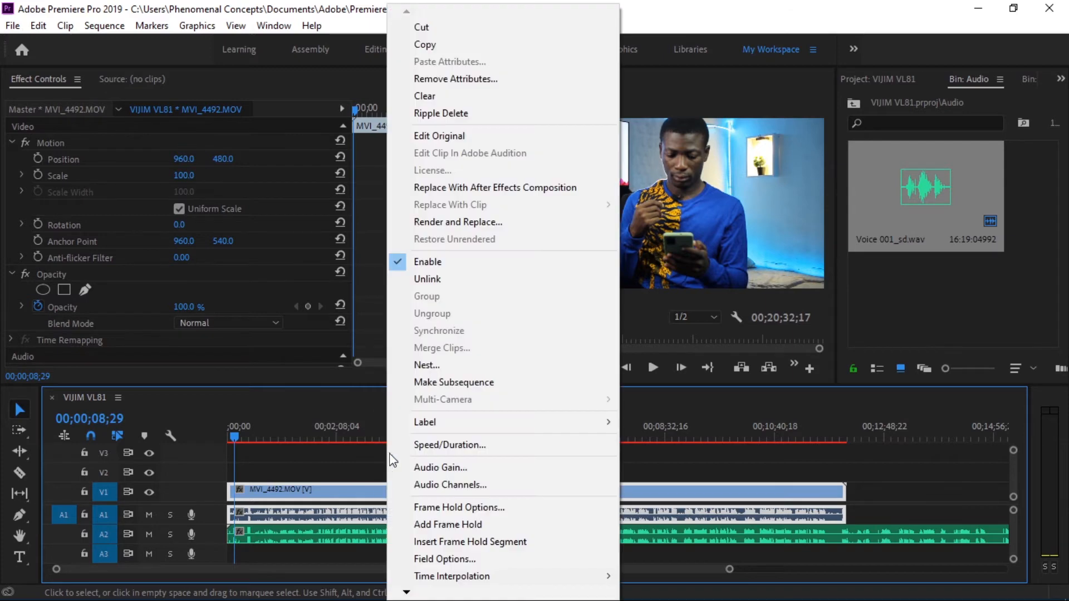
click(437, 280)
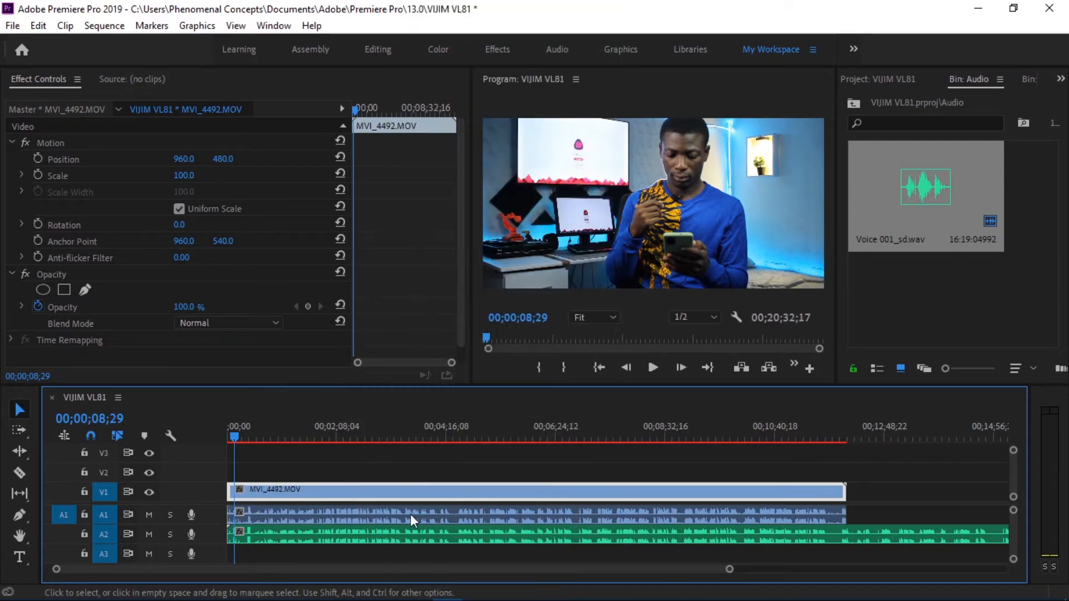
click(555, 511)
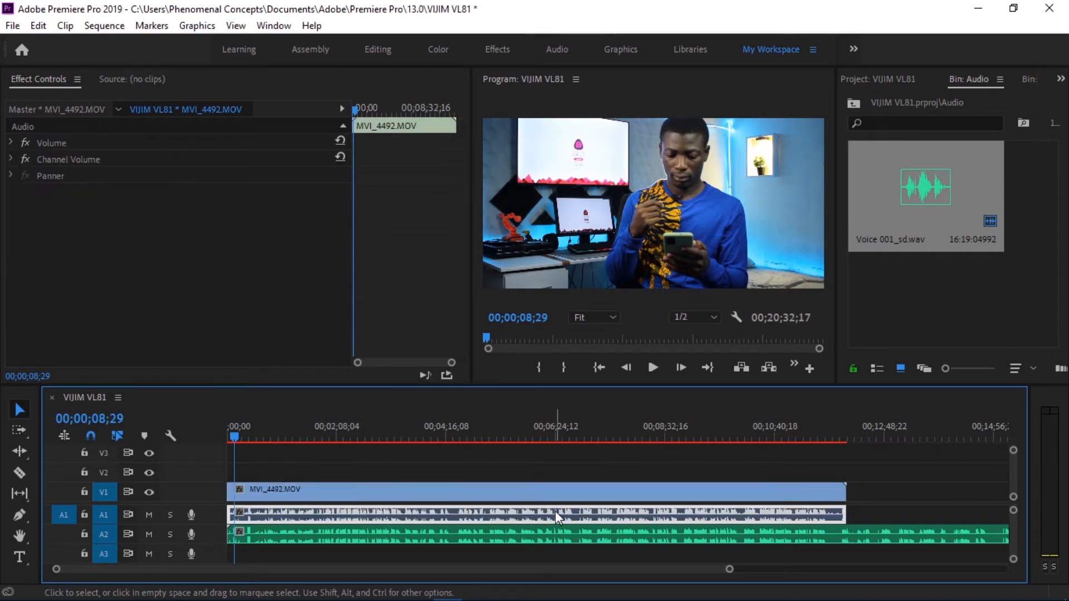
right_click(556, 511)
click(613, 103)
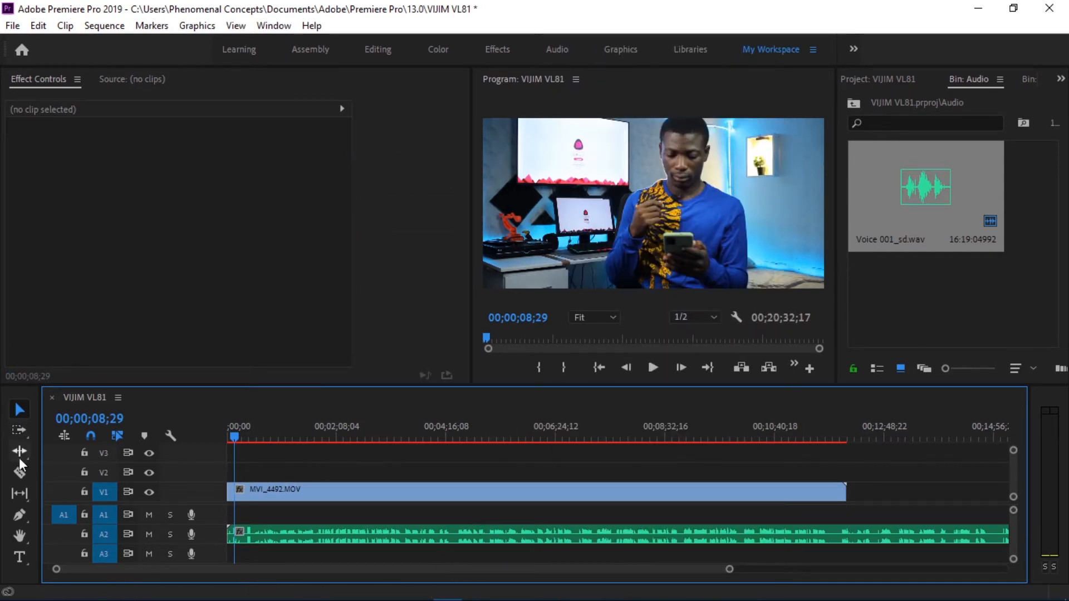
Split the voice recording on A2 at the end of MVI_4492.MOV and move the first part up to track A1.
click(20, 472)
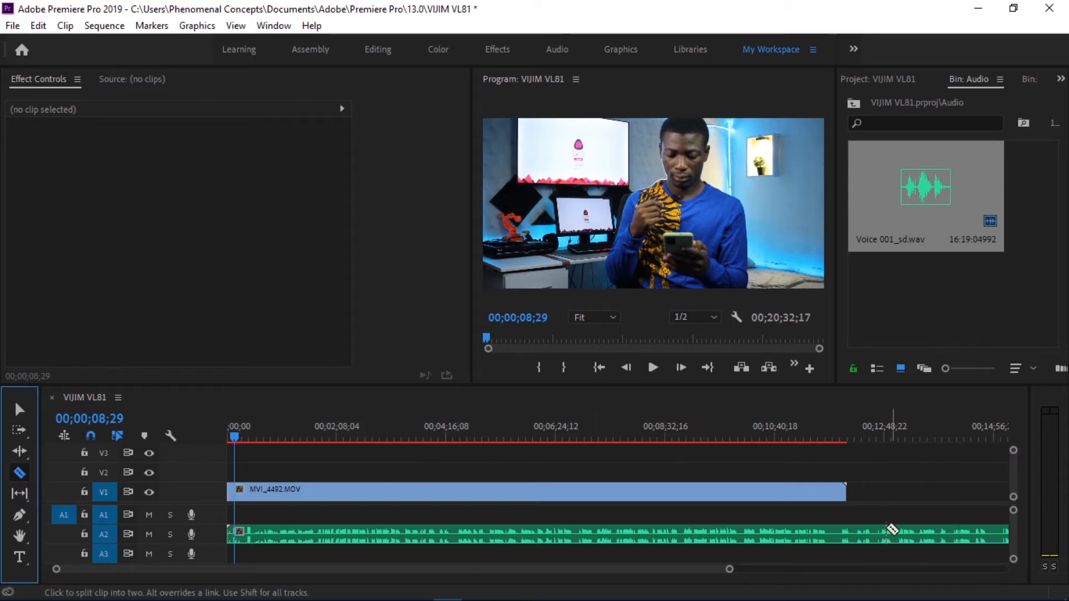
click(848, 534)
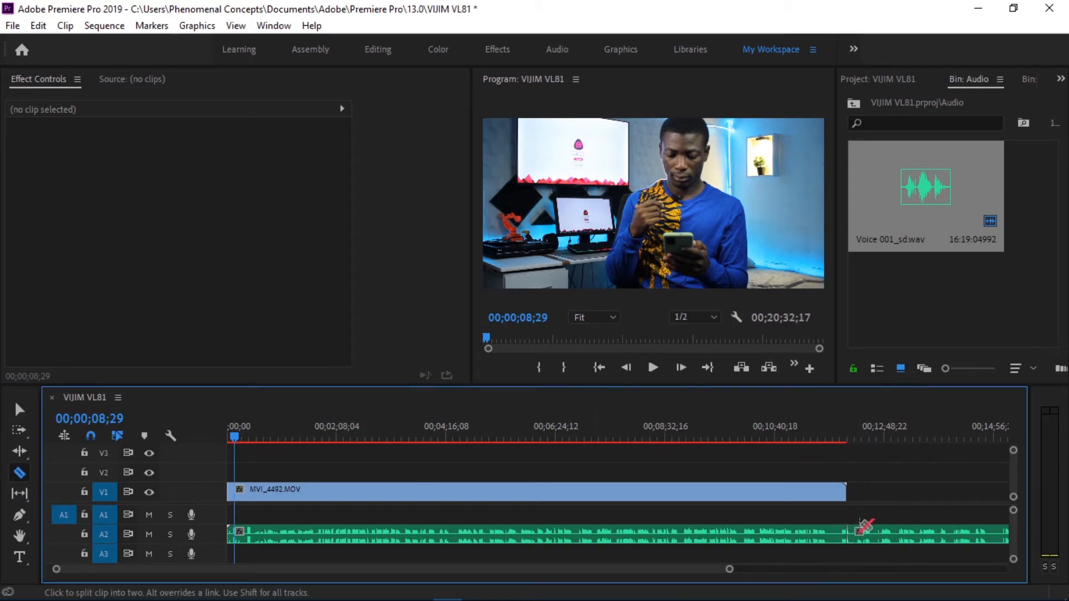
click(18, 410)
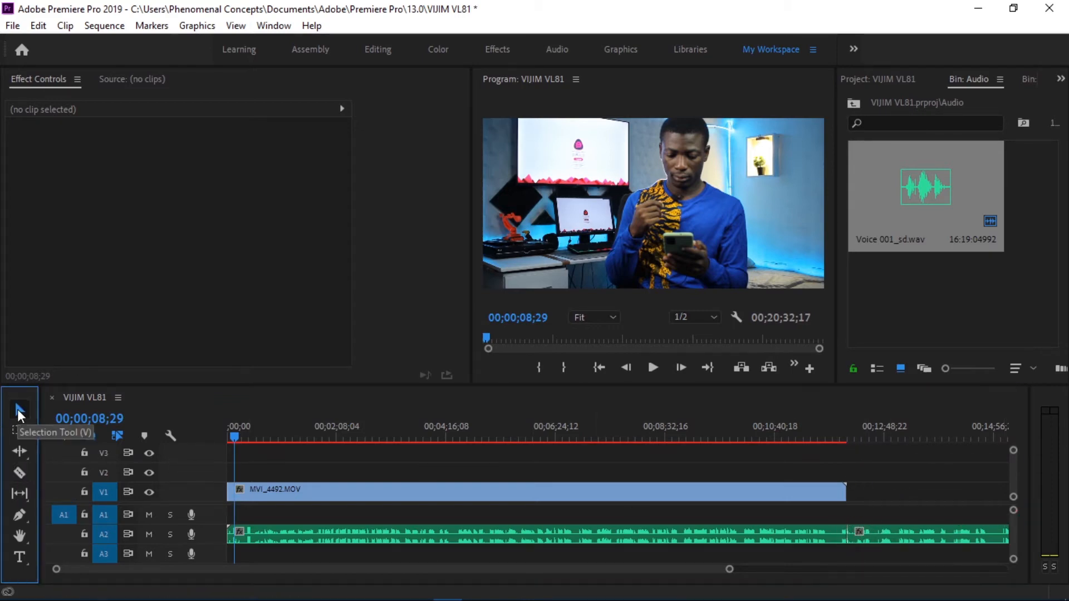
drag(270, 532, 269, 516)
click(336, 536)
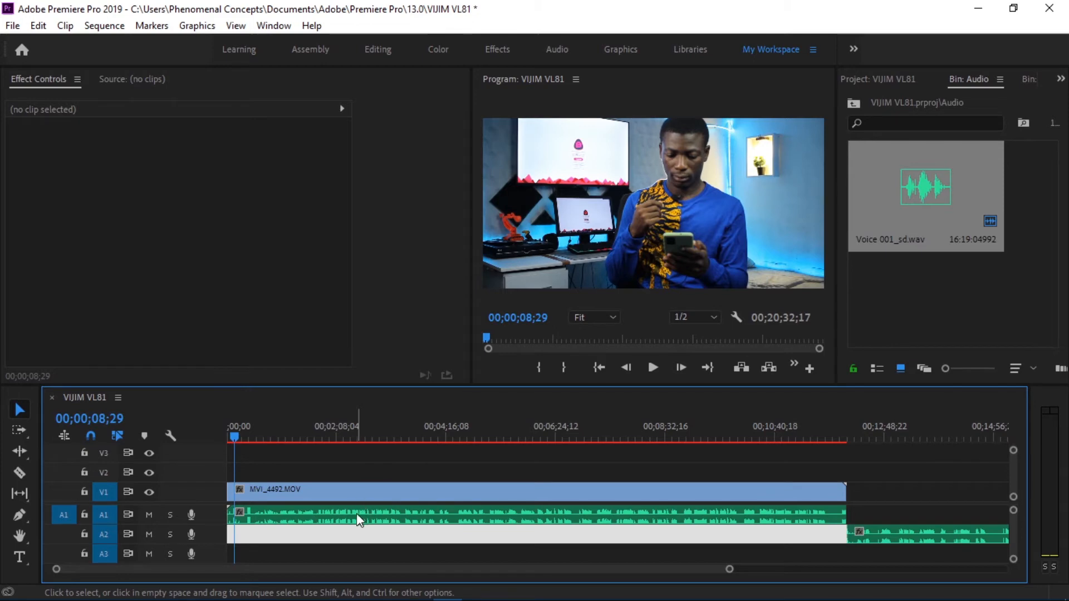
click(346, 544)
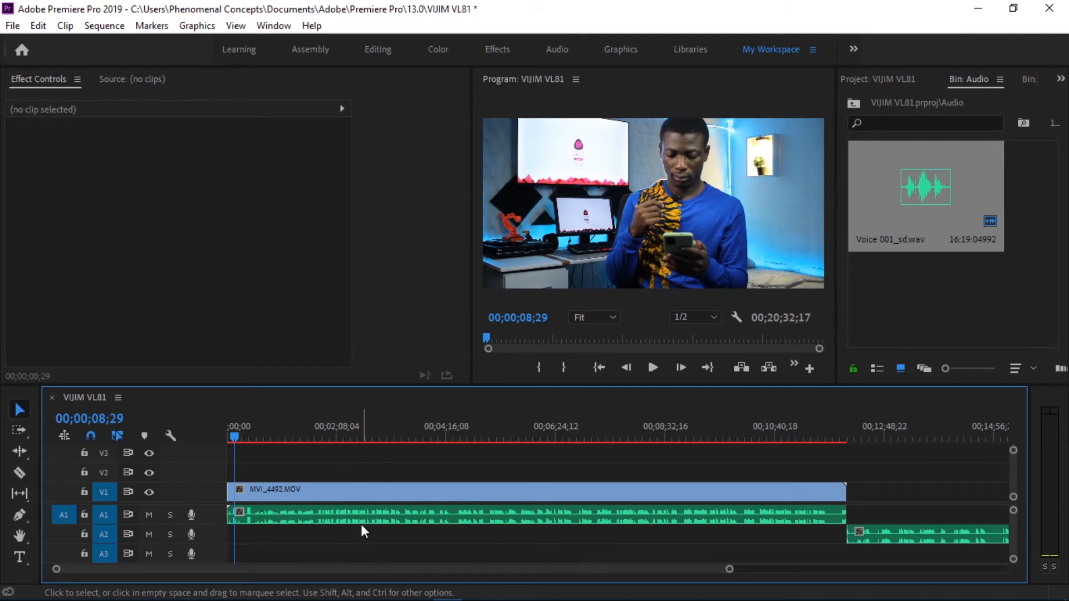
Link MVI_4492.MOV with the voice recording segment below it on track A1.
click(351, 515)
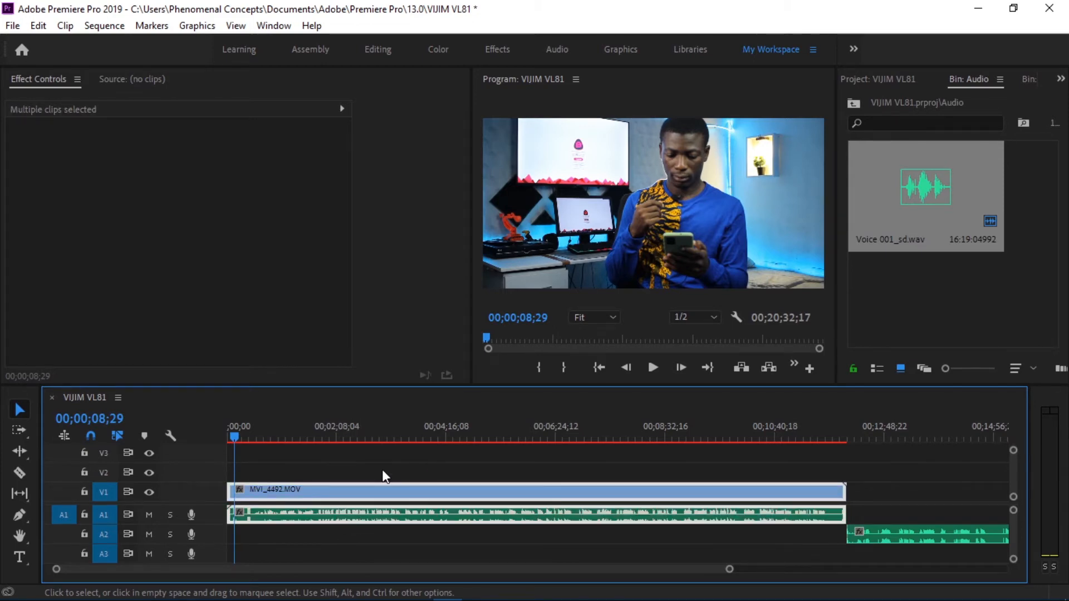
right_click(416, 495)
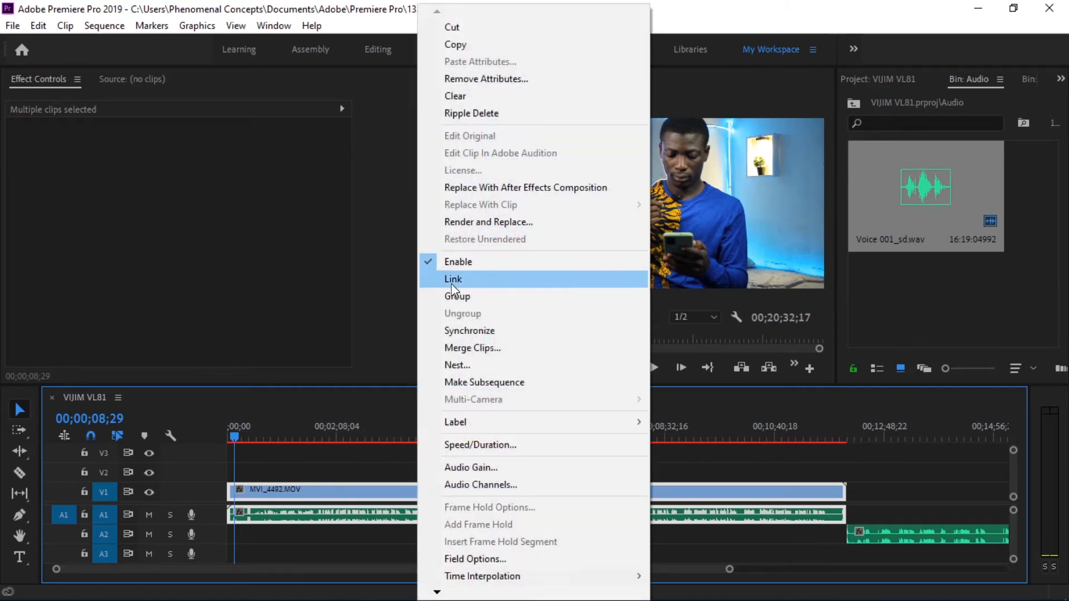
click(460, 284)
click(388, 547)
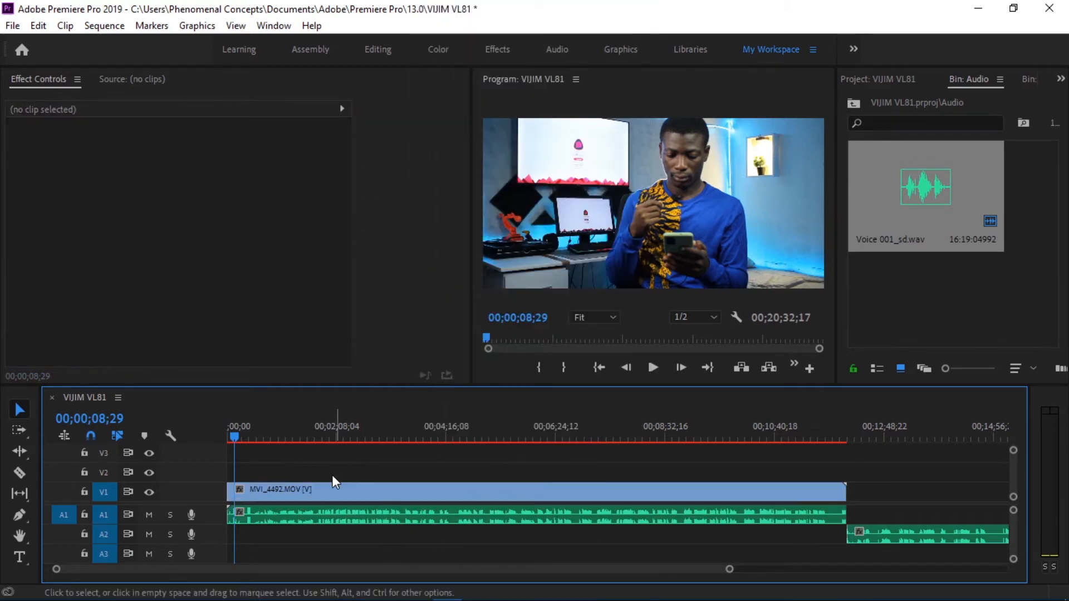
Test the link by shifting MVI_4492.MOV and undoing the move, and replay the sequence from the start to check the sync.
drag(282, 490, 349, 495)
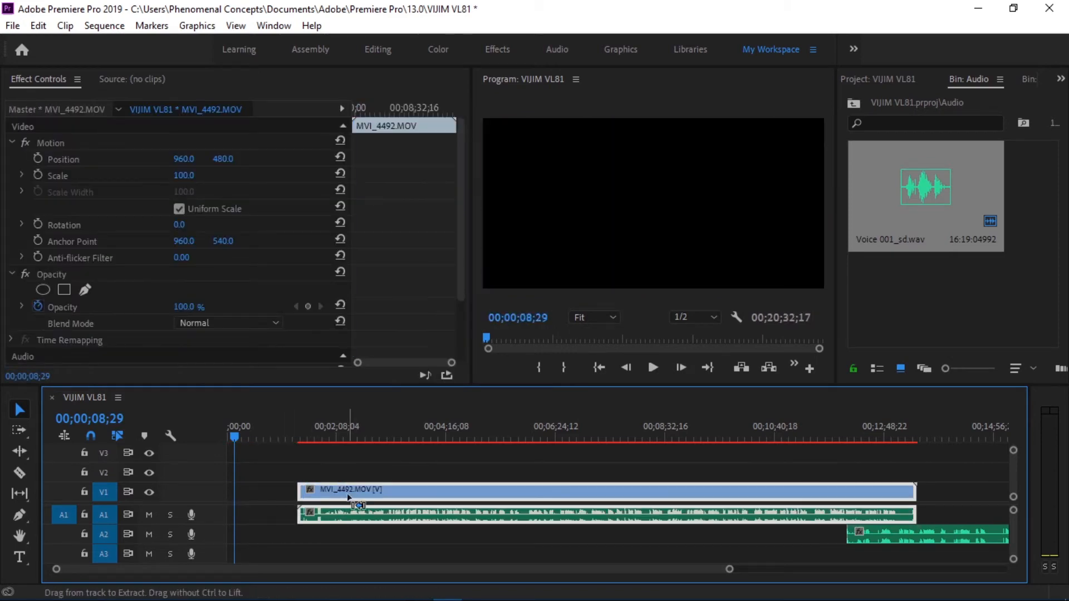
key(ctrl+z)
key(space)
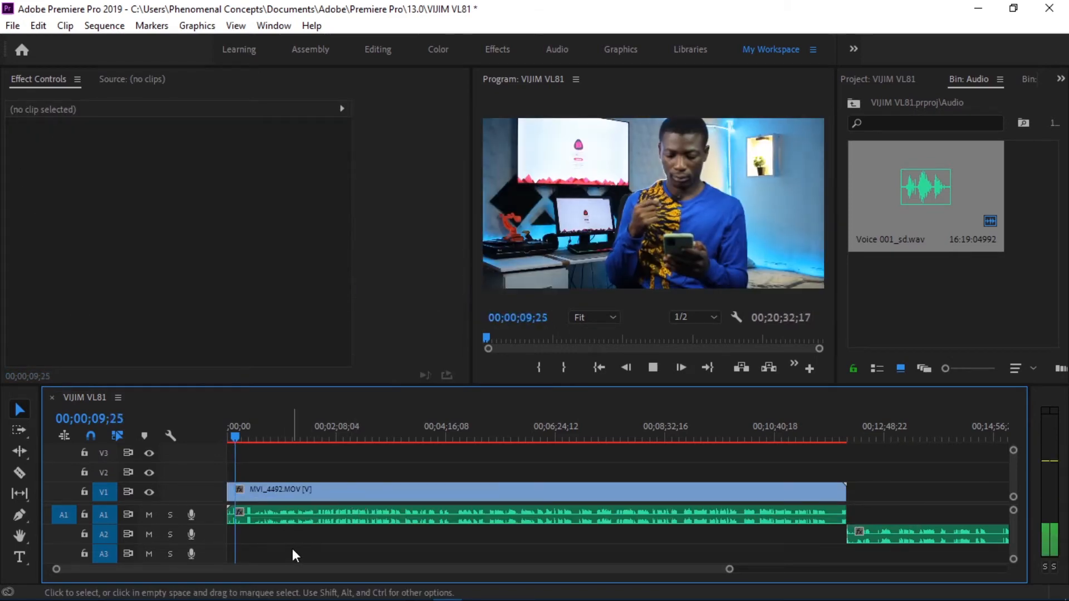
click(598, 367)
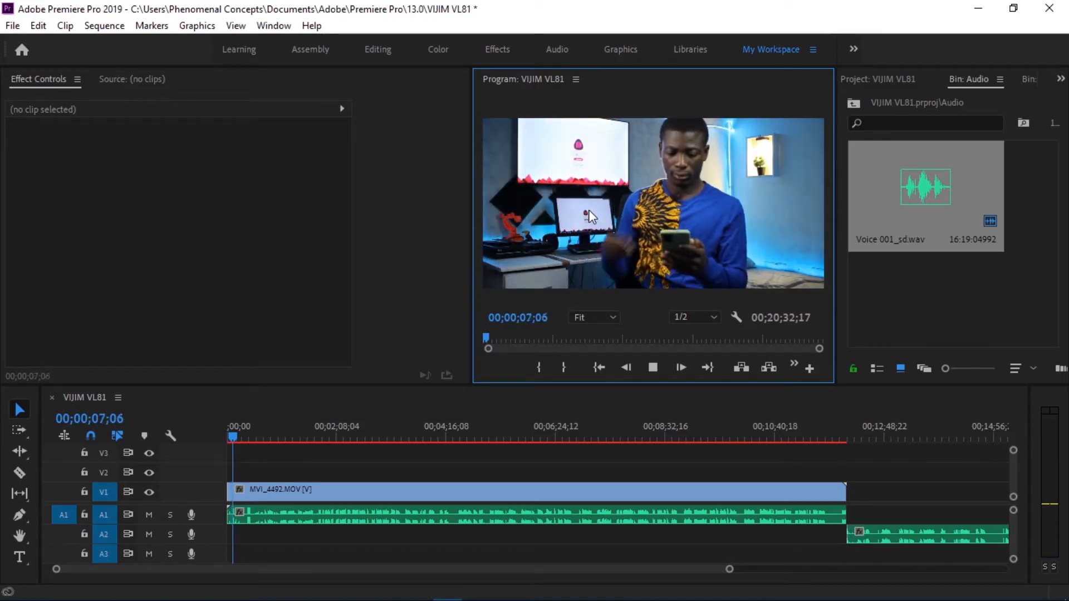
key(space)
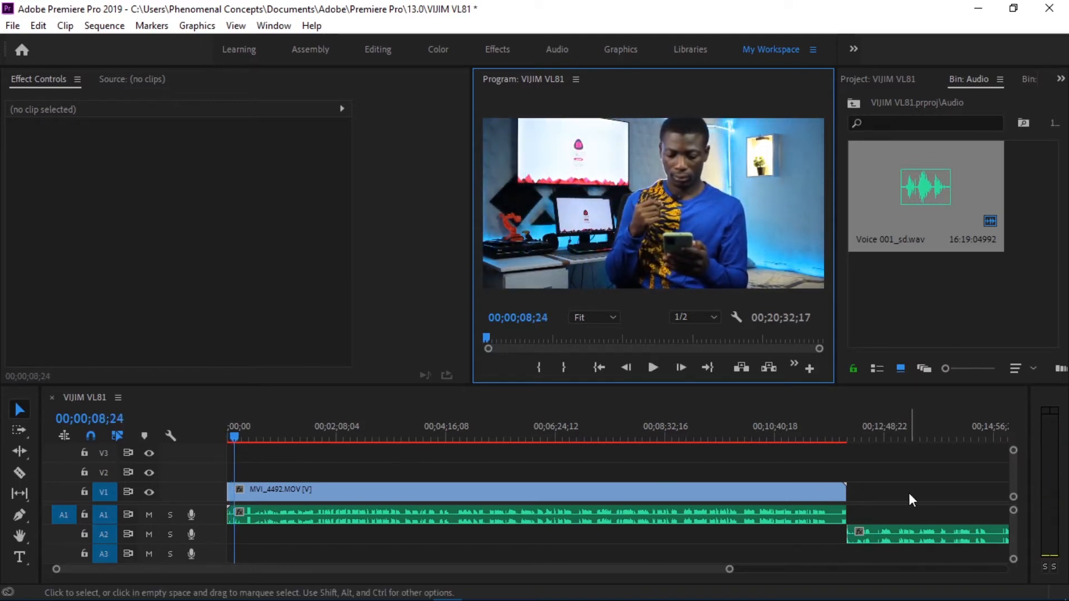
Move the remaining voice segment on A2 under MVI_4493.MOV and synchronize the two clips.
scroll(909, 493, right, 6)
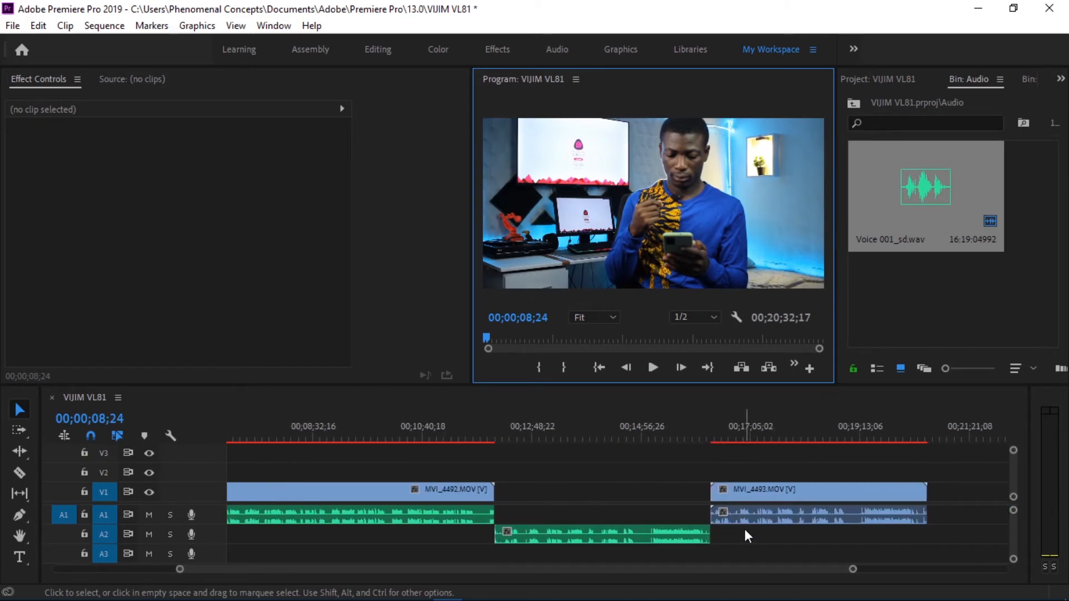
drag(649, 536, 867, 536)
shift+click(818, 510)
right_click(817, 510)
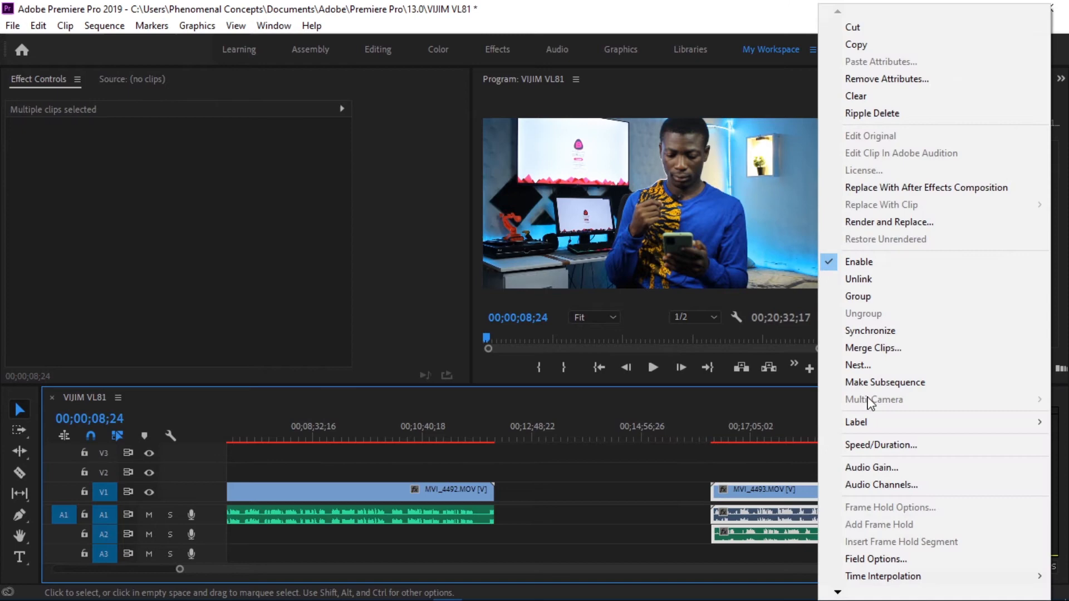
click(885, 331)
click(491, 377)
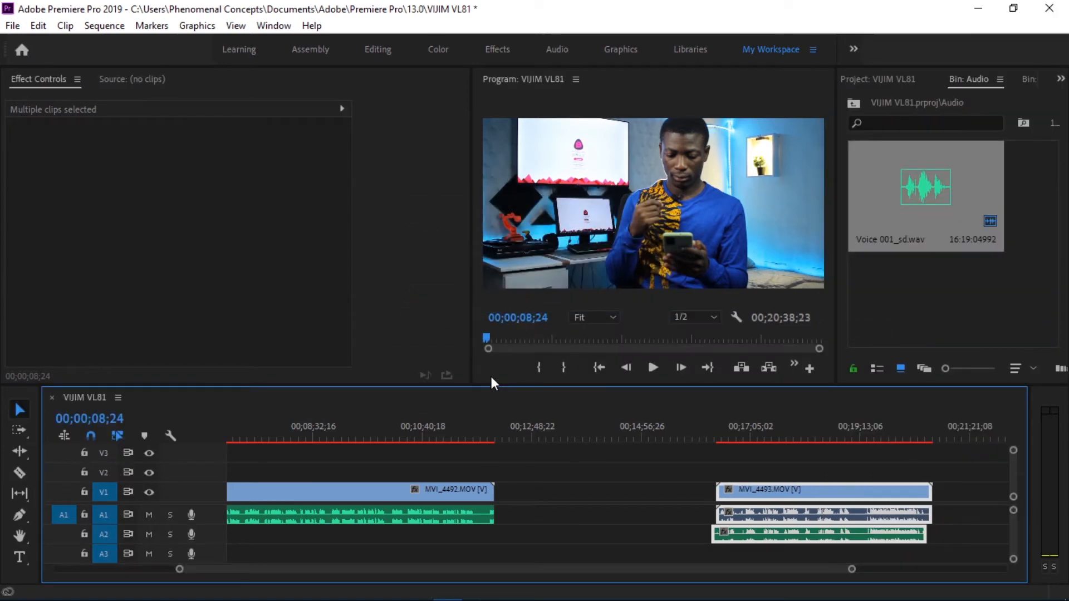
Trim the voice segment's start to the start of MVI_4493.MOV and trim MVI_4493.MOV's end to the end of the voice segment.
click(652, 428)
click(677, 483)
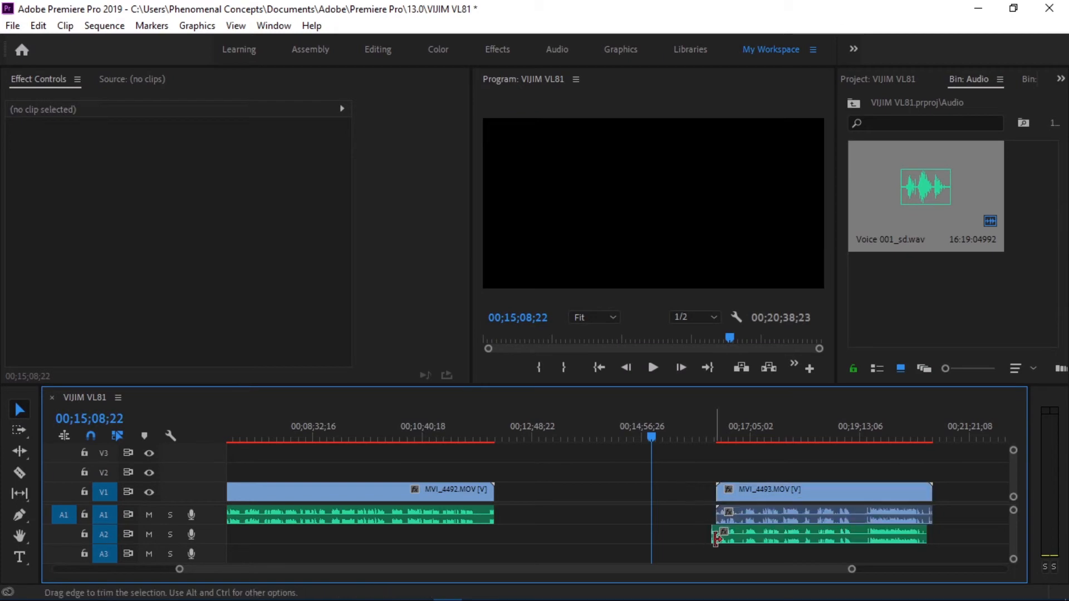
drag(716, 537, 719, 538)
drag(940, 517, 934, 516)
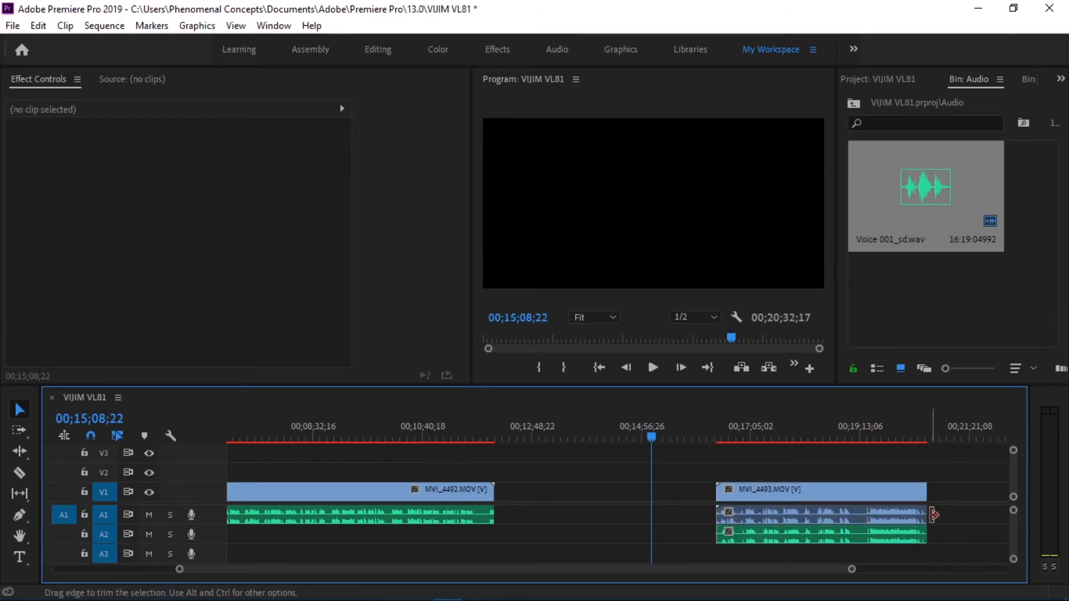
Unlink the video and audio of MVI_4493.MOV and delete its camera audio from track A1.
right_click(827, 514)
click(859, 276)
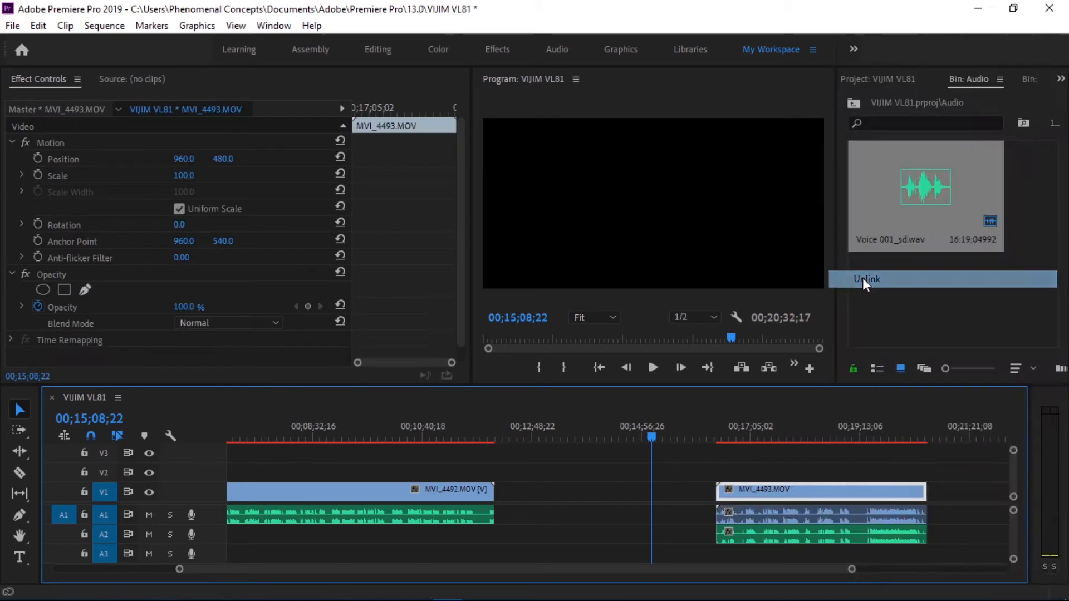
click(805, 510)
key(Delete)
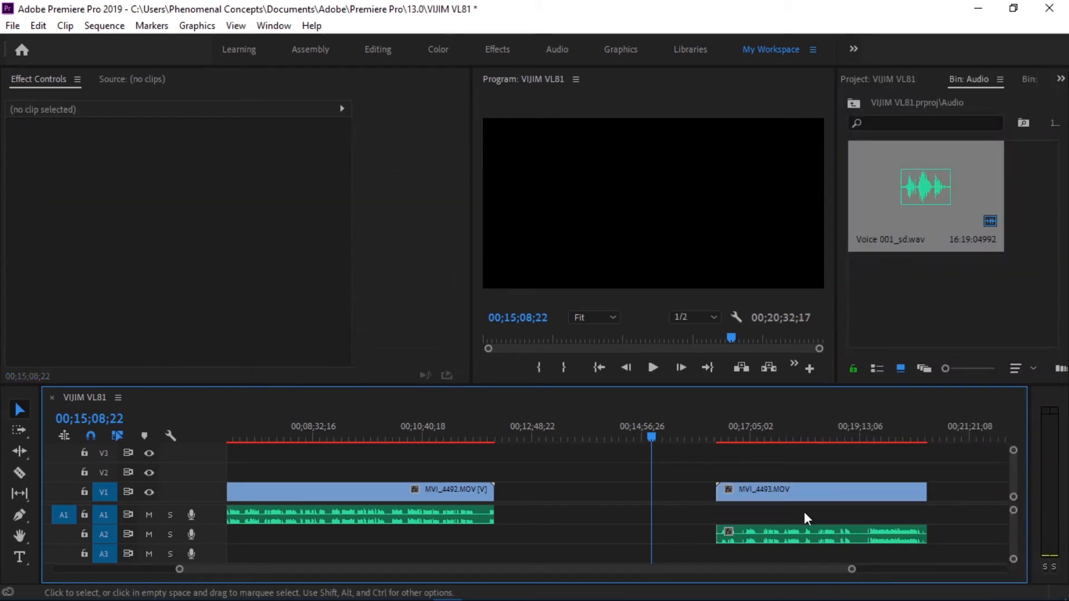
Link MVI_4493.MOV with its voice segment moved up to A1, and place the pair directly after MVI_4492.MOV.
drag(786, 533, 780, 497)
right_click(781, 498)
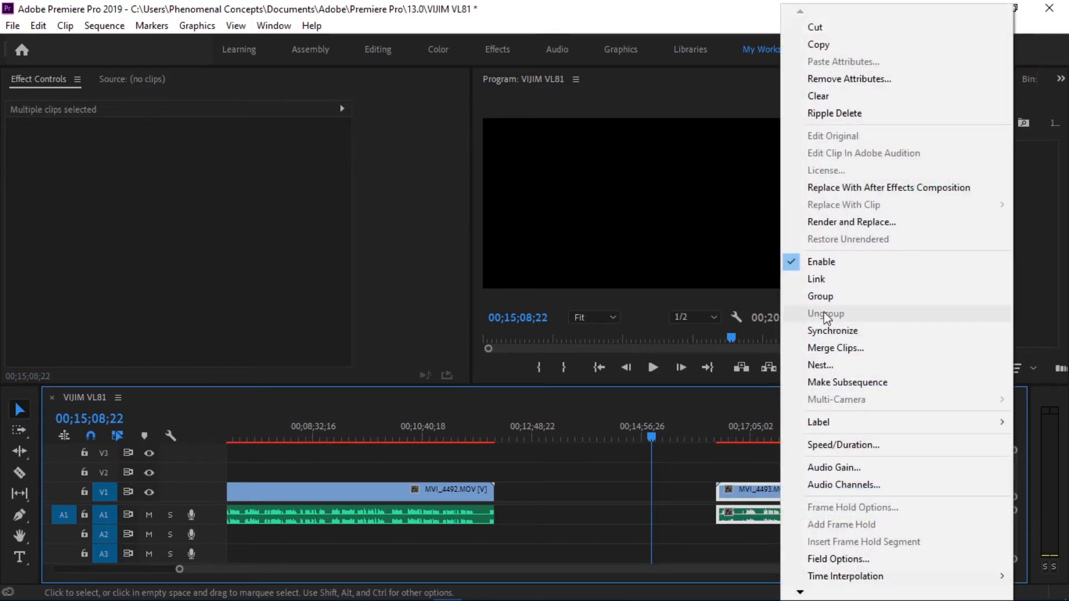
click(829, 280)
drag(761, 493, 545, 500)
click(563, 539)
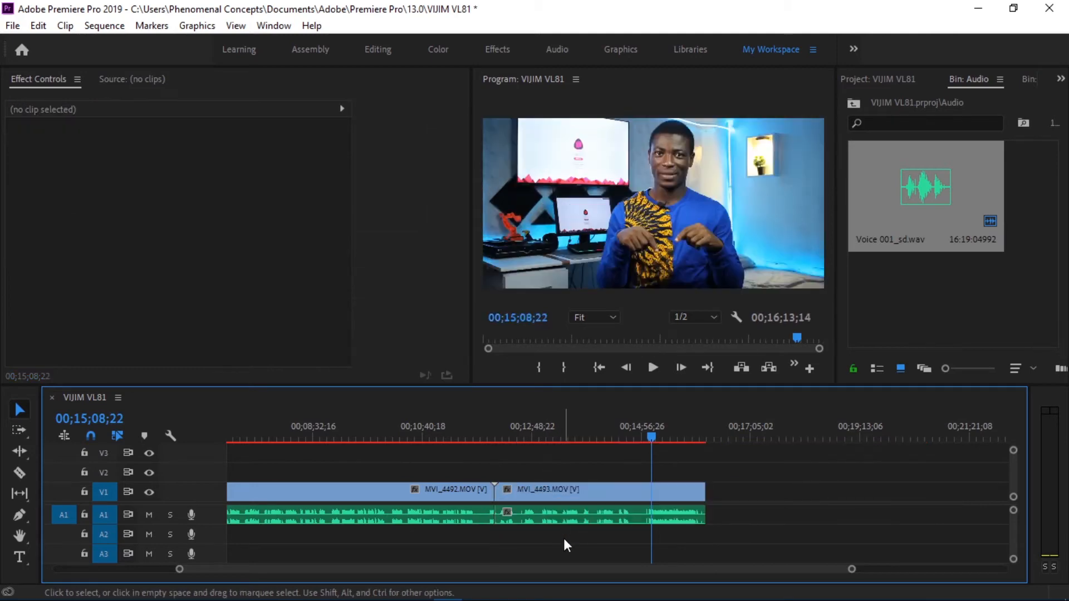
Scrub through the opening of MVI_4492.MOV and split the clip with its audio at 00;00;30;19.
click(599, 369)
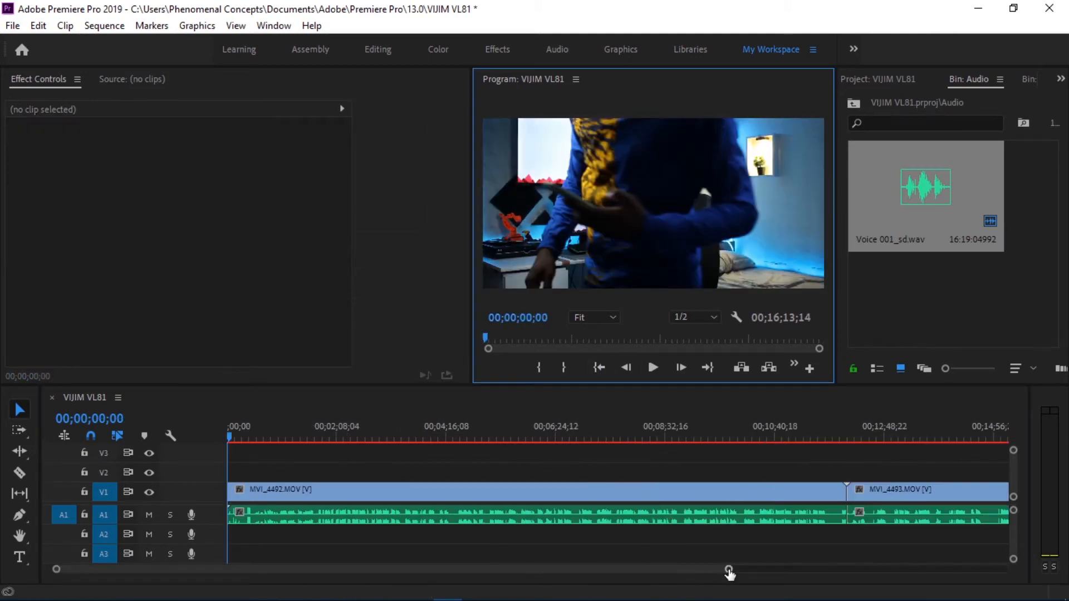
drag(728, 569, 627, 576)
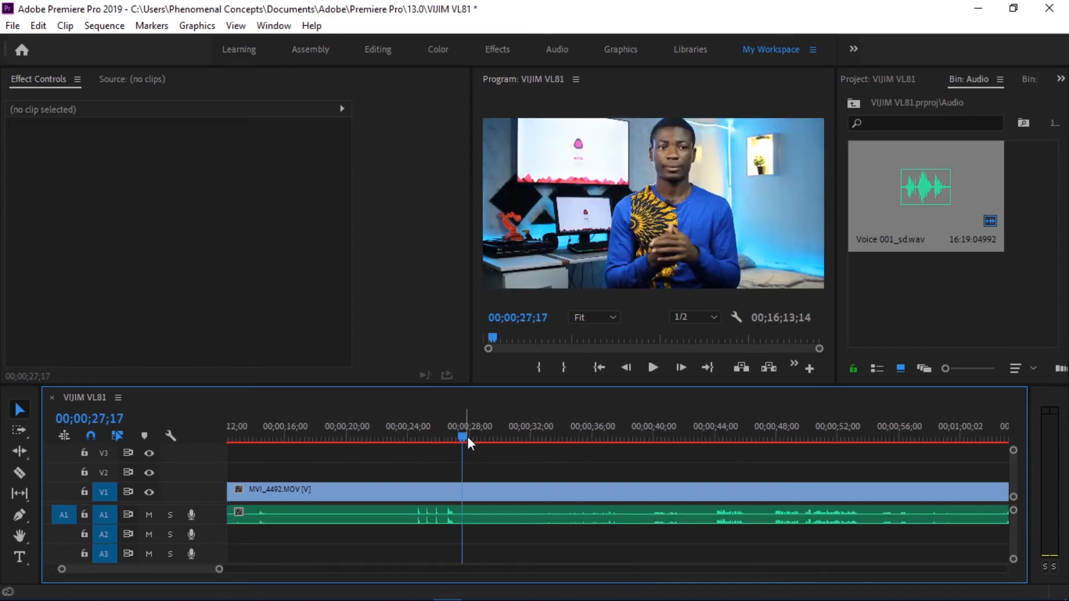
drag(468, 438, 474, 438)
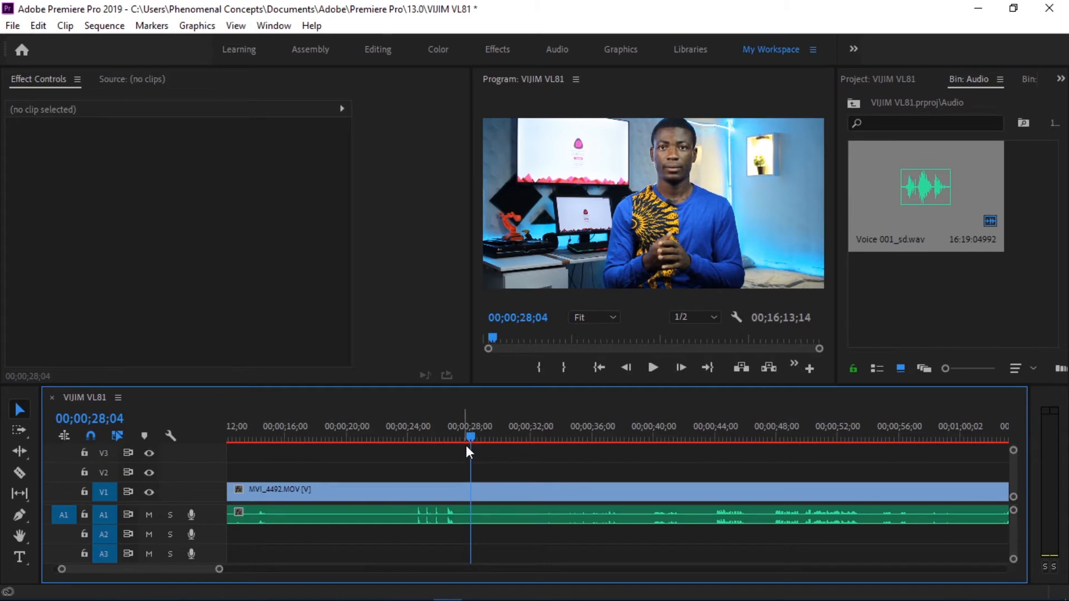
drag(219, 569, 277, 569)
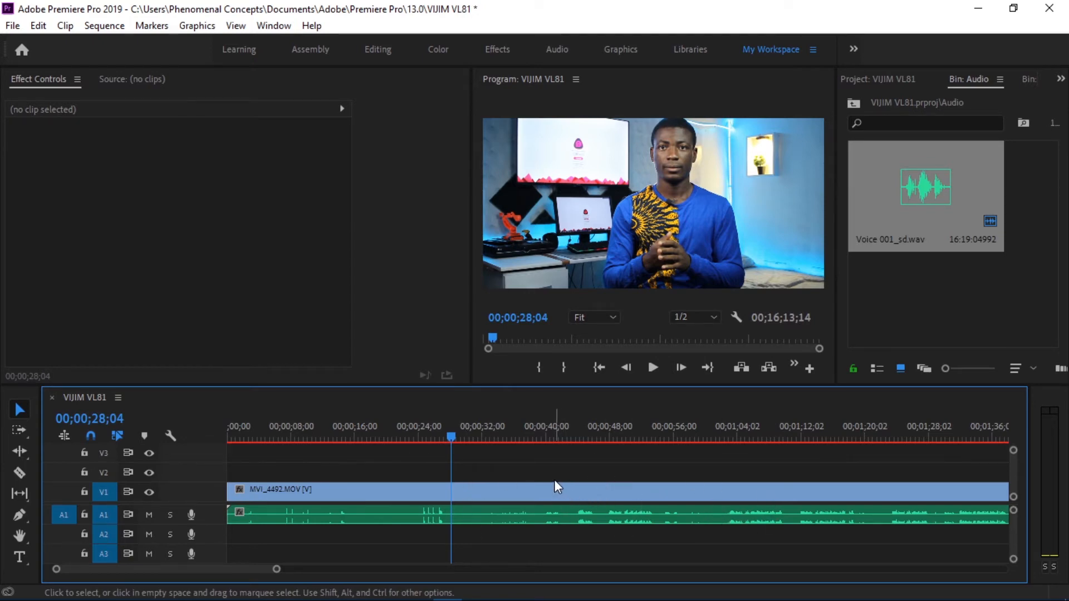
click(469, 441)
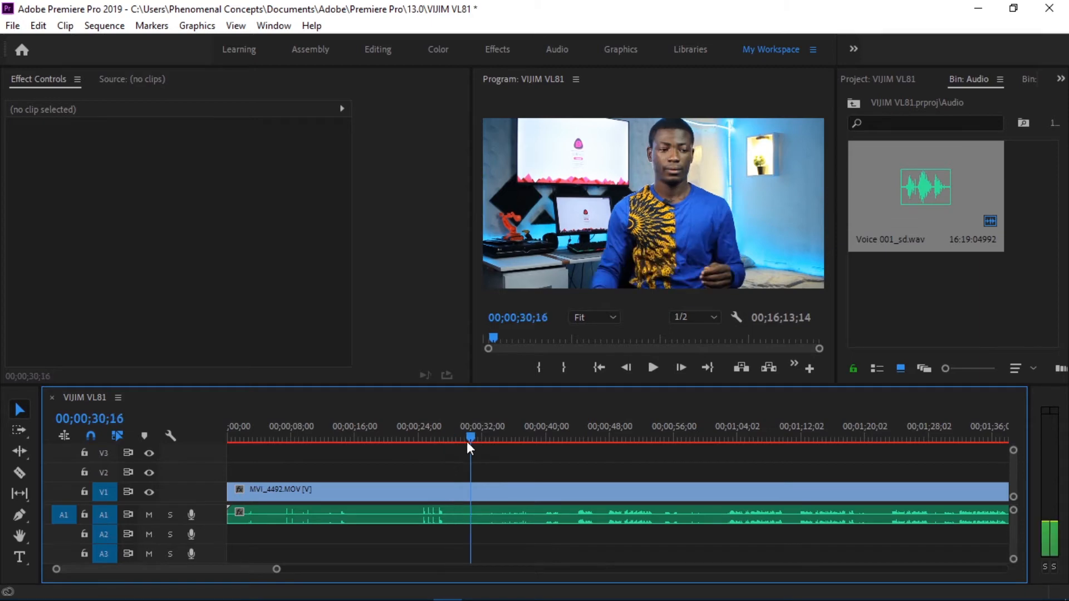
click(419, 442)
drag(417, 446, 471, 445)
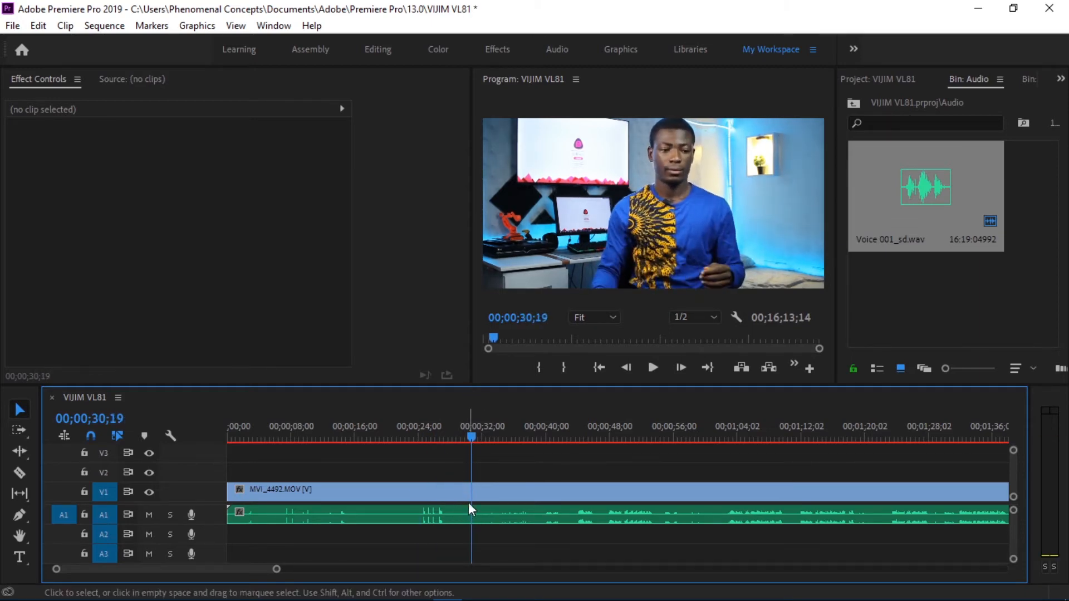
click(20, 472)
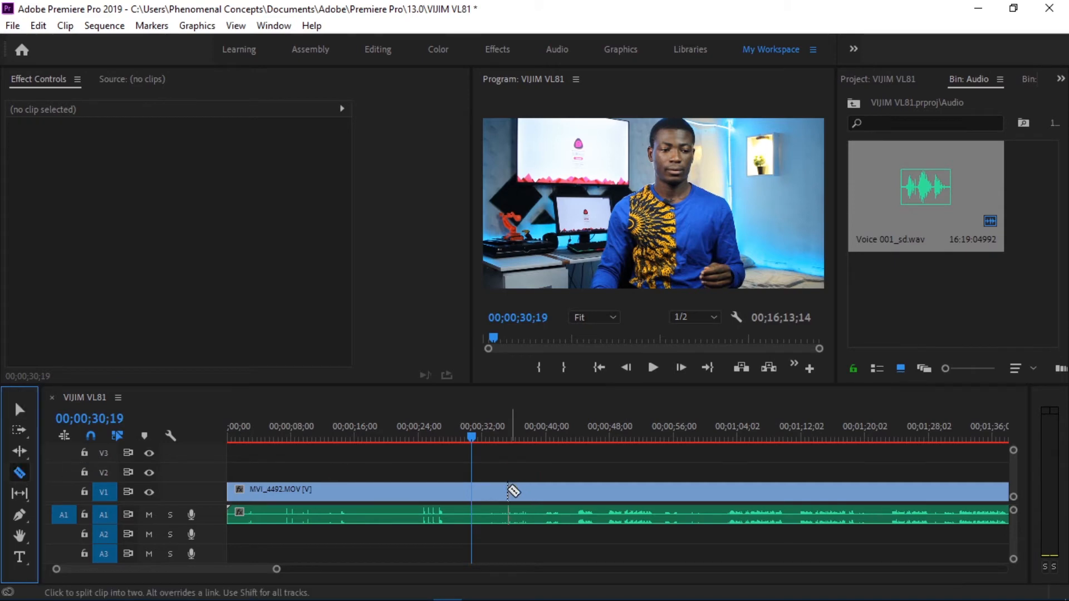
click(474, 493)
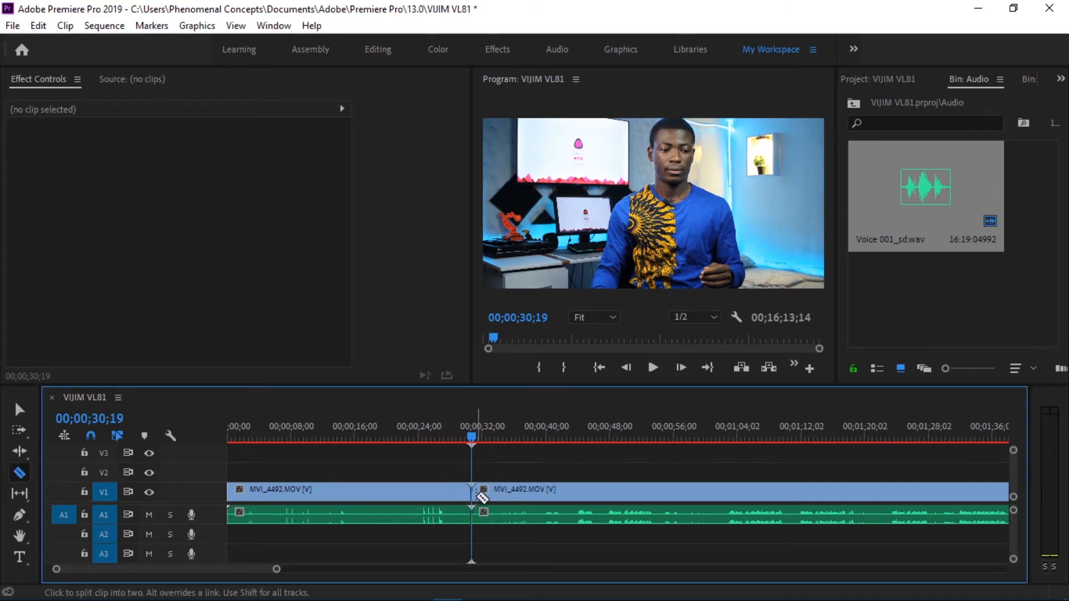
Ripple delete the MVI_4492.MOV segment before the cut at 00;00;30;19, and undo both the deletion and the cut.
key(v)
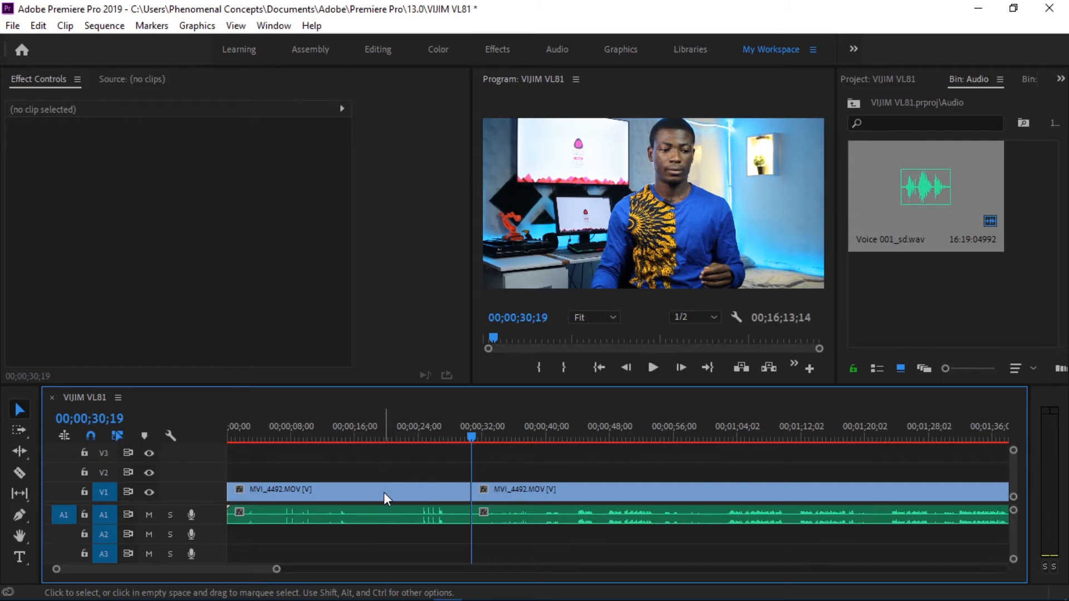
click(357, 489)
right_click(357, 489)
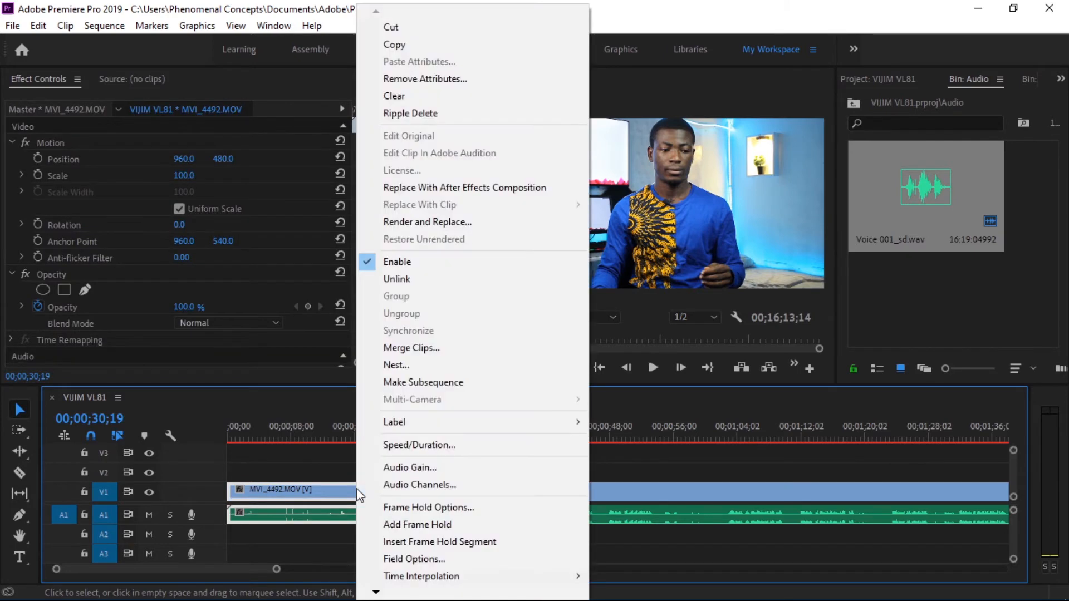
click(433, 115)
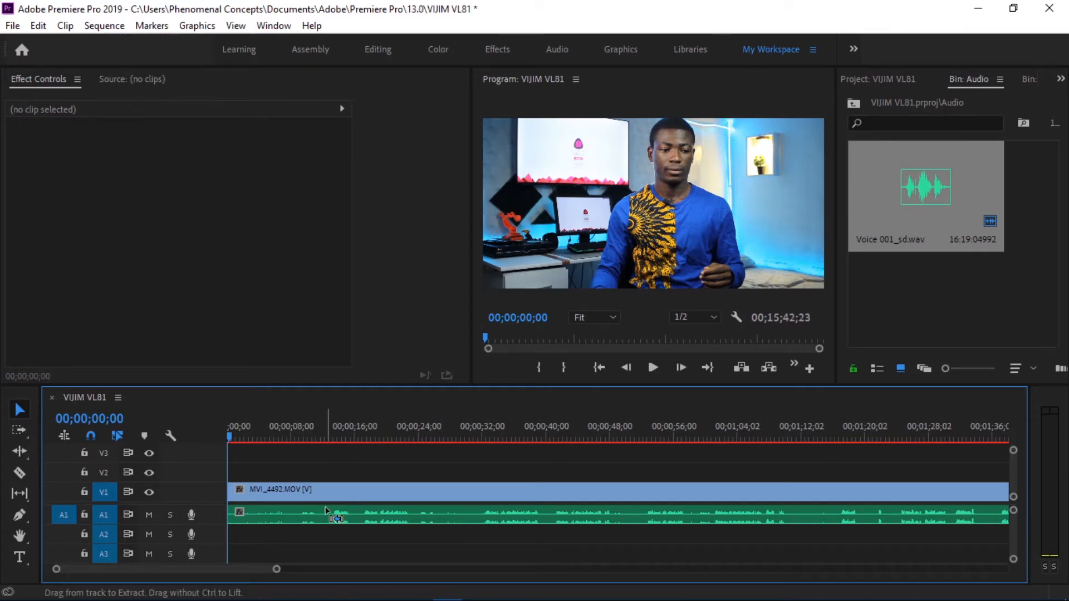
key(ctrl+z)
key(ctrl+z)
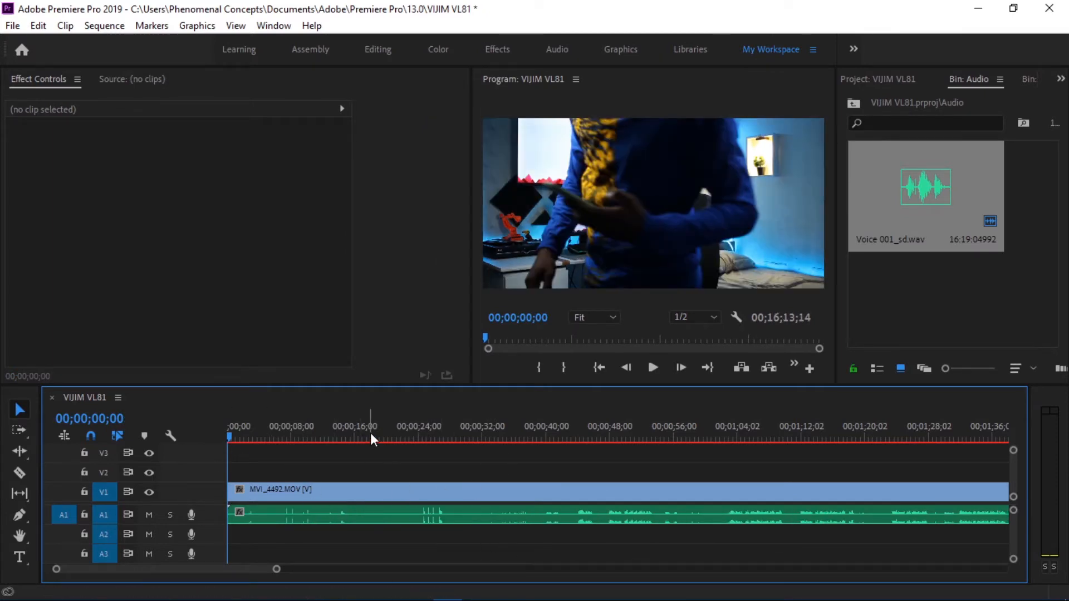
Ripple trim the start of MVI_4492.MOV up to 00;00;33;03.
click(513, 433)
click(492, 434)
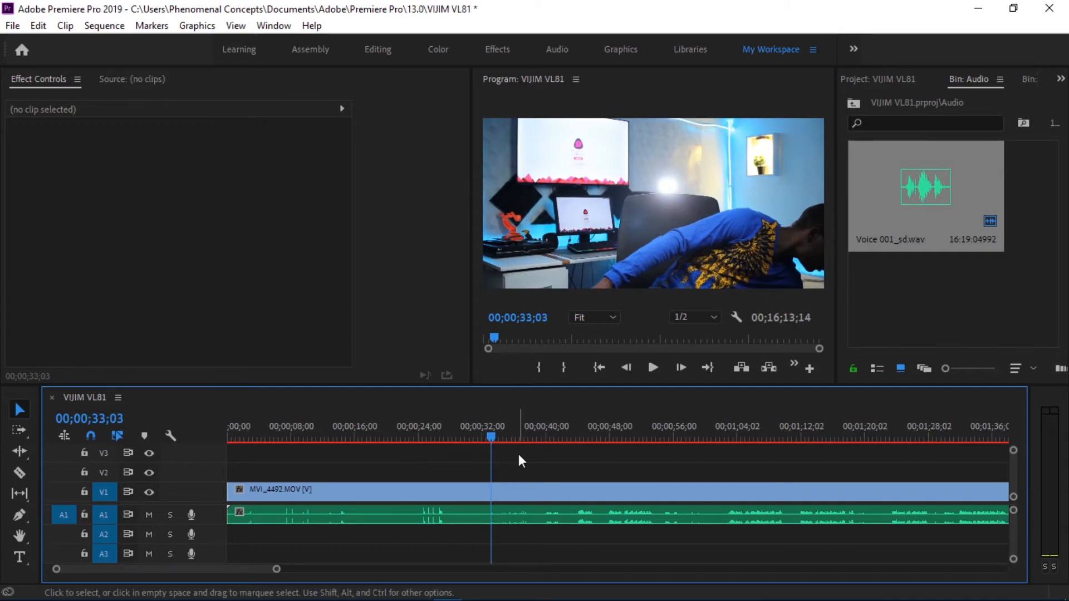
key(q)
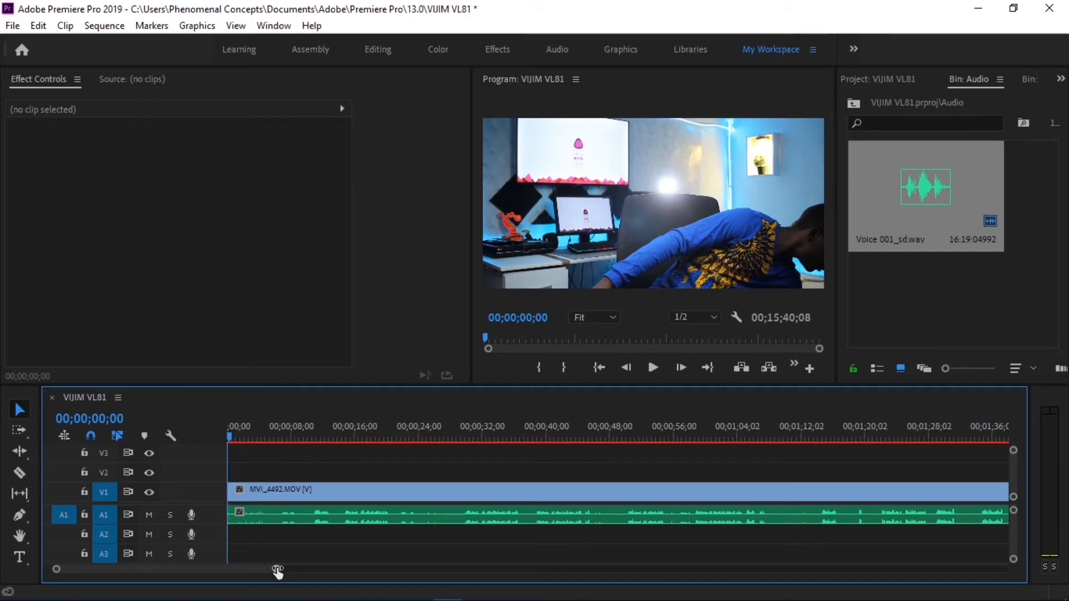
Split MVI_4492.MOV and its audio near the end of the clip at 00;10;56;26.
drag(277, 572, 343, 570)
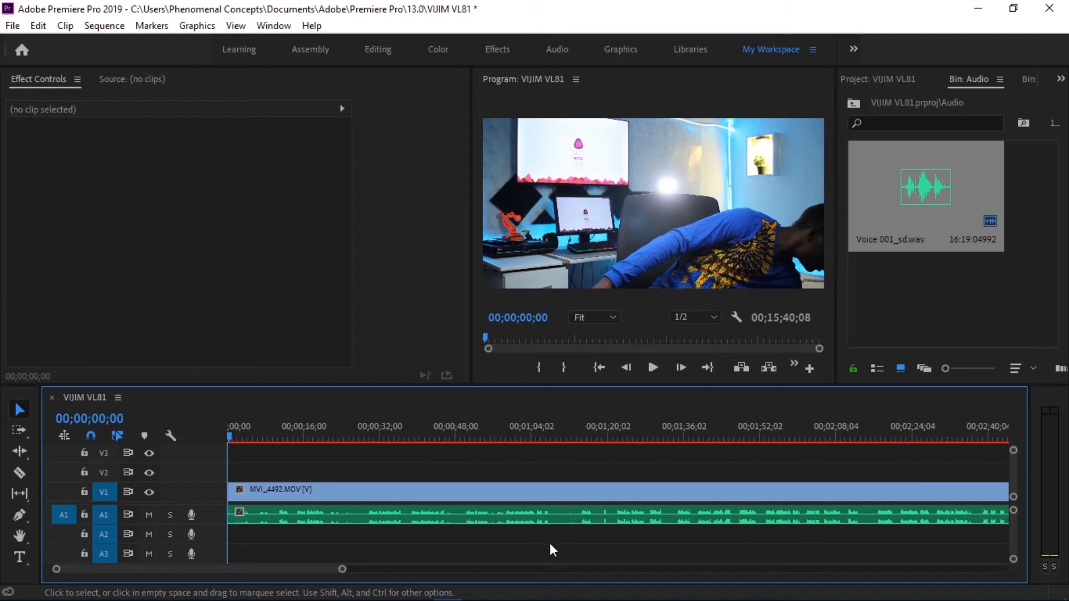
drag(305, 566, 551, 582)
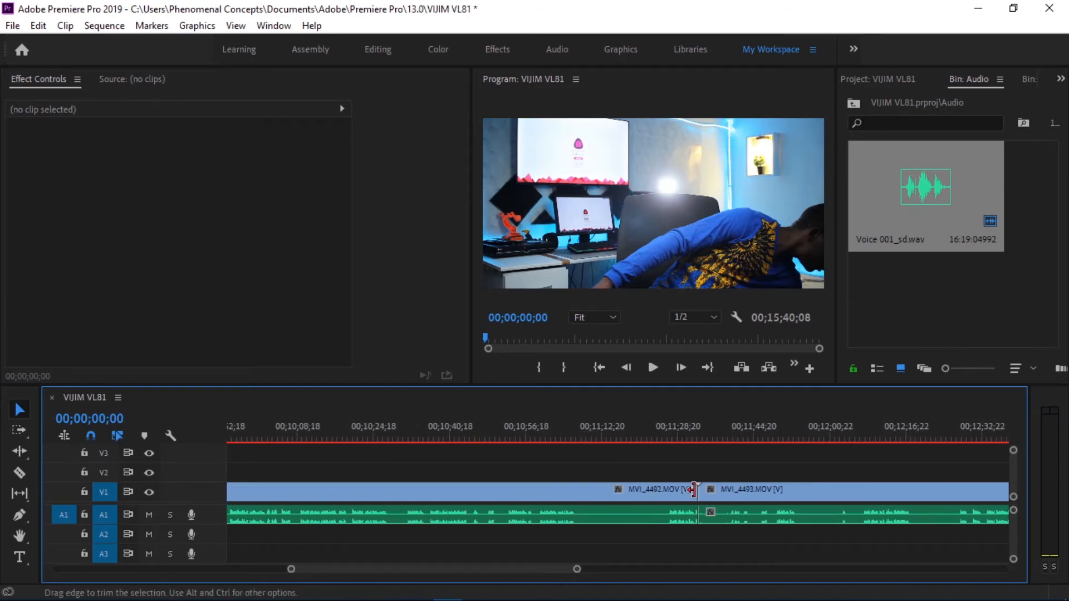
mouse_move(534, 427)
mouse_down()
mouse_move(506, 439)
mouse_move(522, 436)
mouse_up()
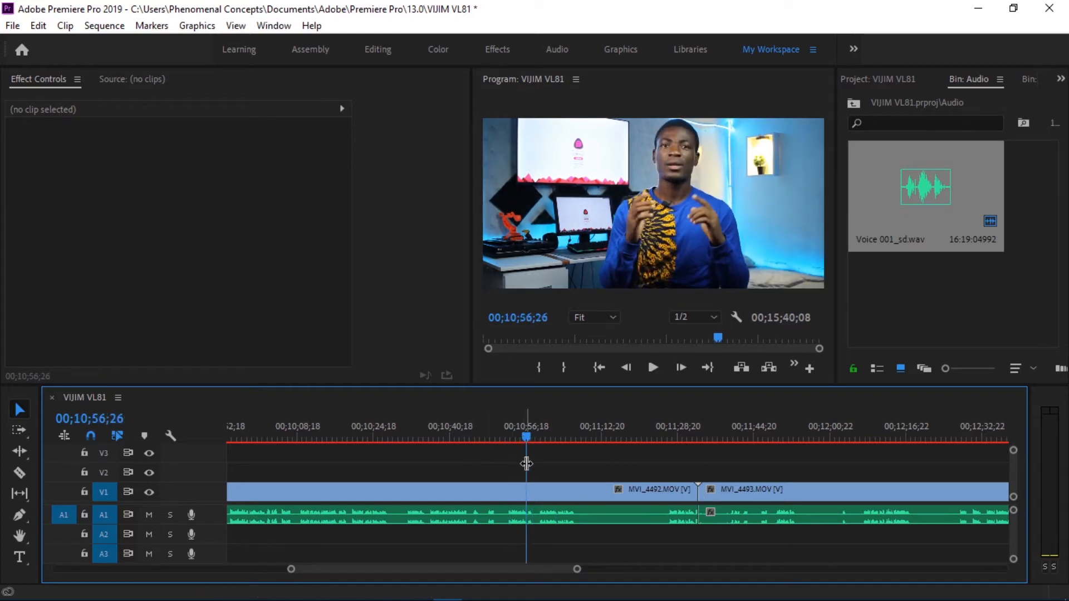
key(c)
click(528, 493)
key(v)
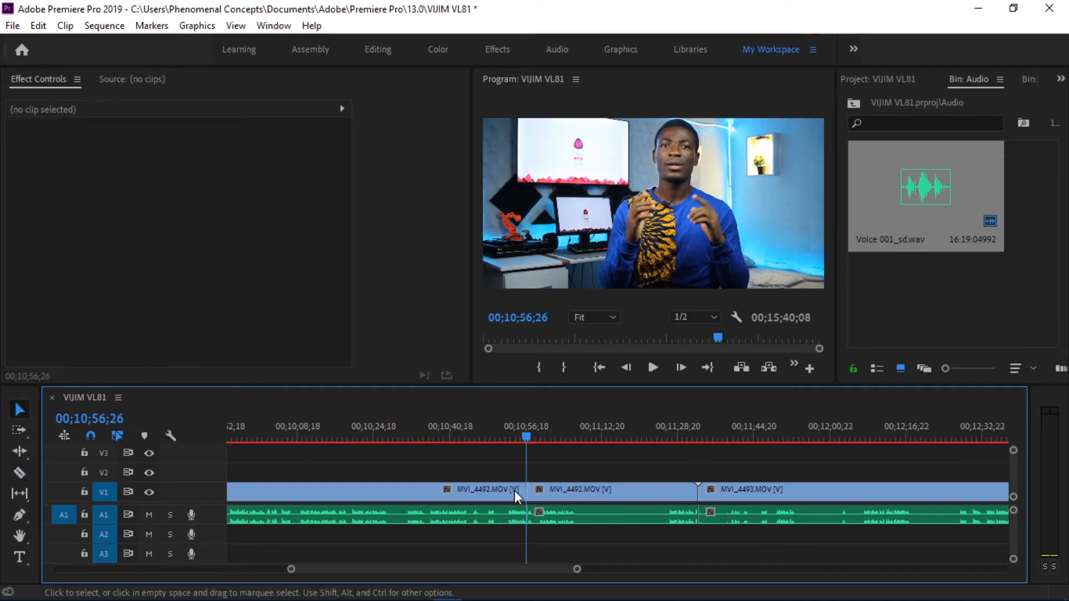
Ripple delete the segment between the 00;10;56;26 cut and MVI_4493.MOV, and undo the deletion and the cut.
click(607, 493)
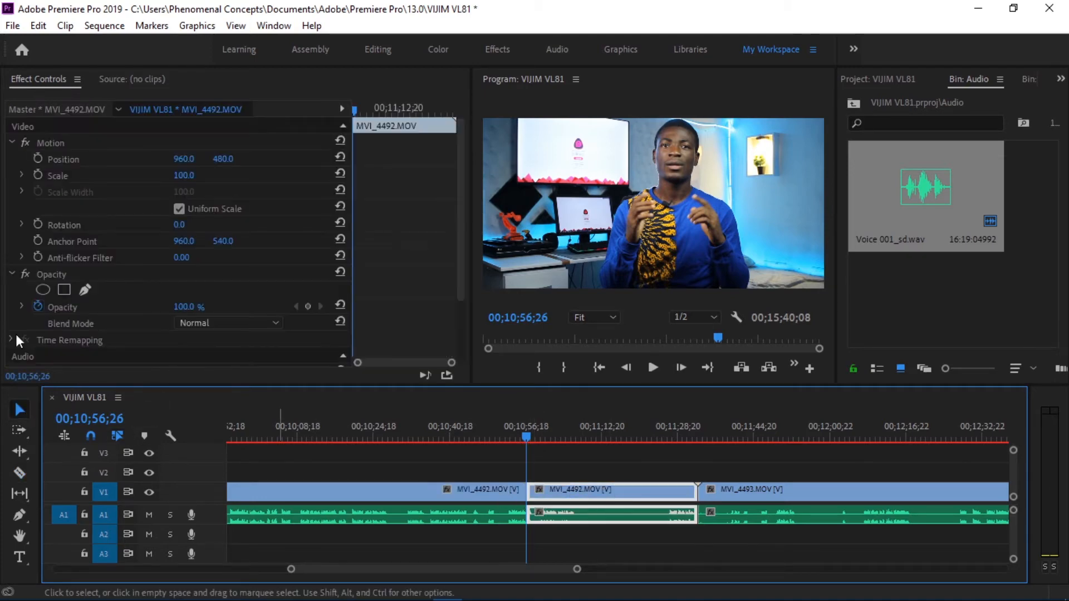
right_click(586, 490)
click(627, 110)
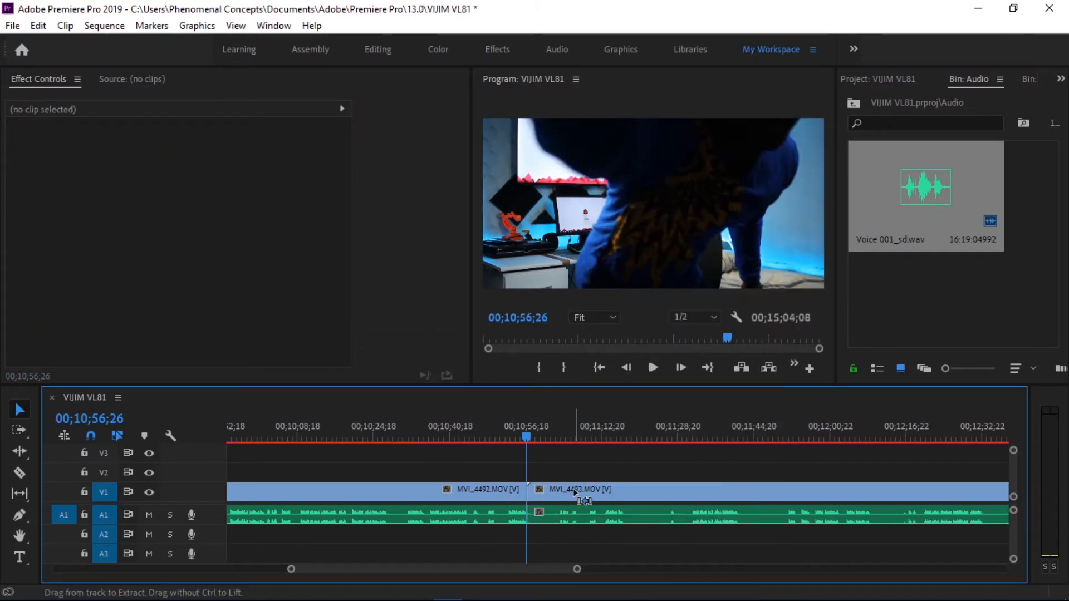
key(ctrl+z)
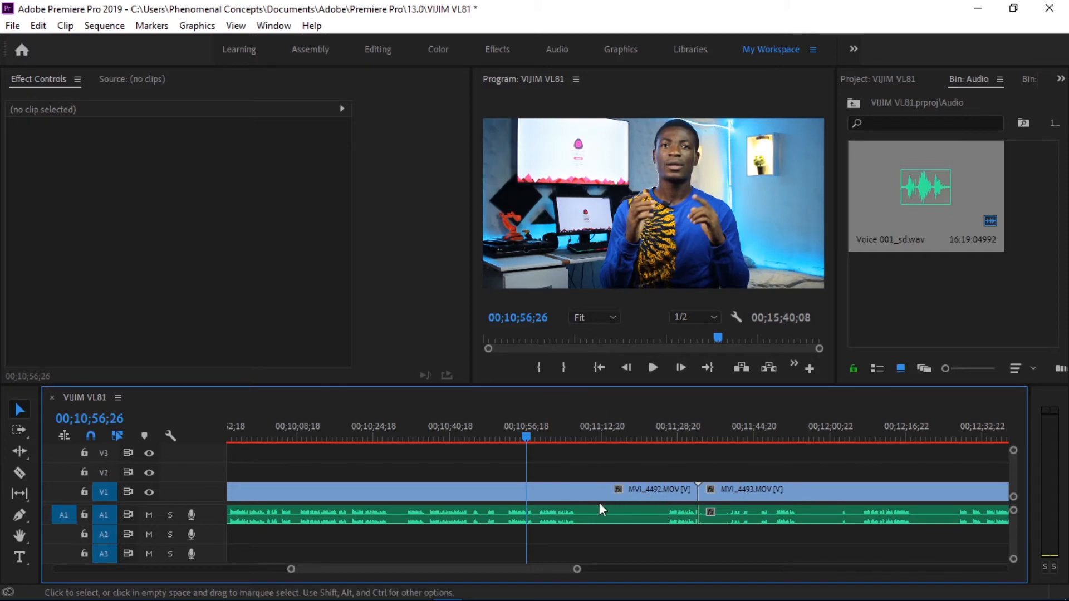
key(ctrl+shift+z)
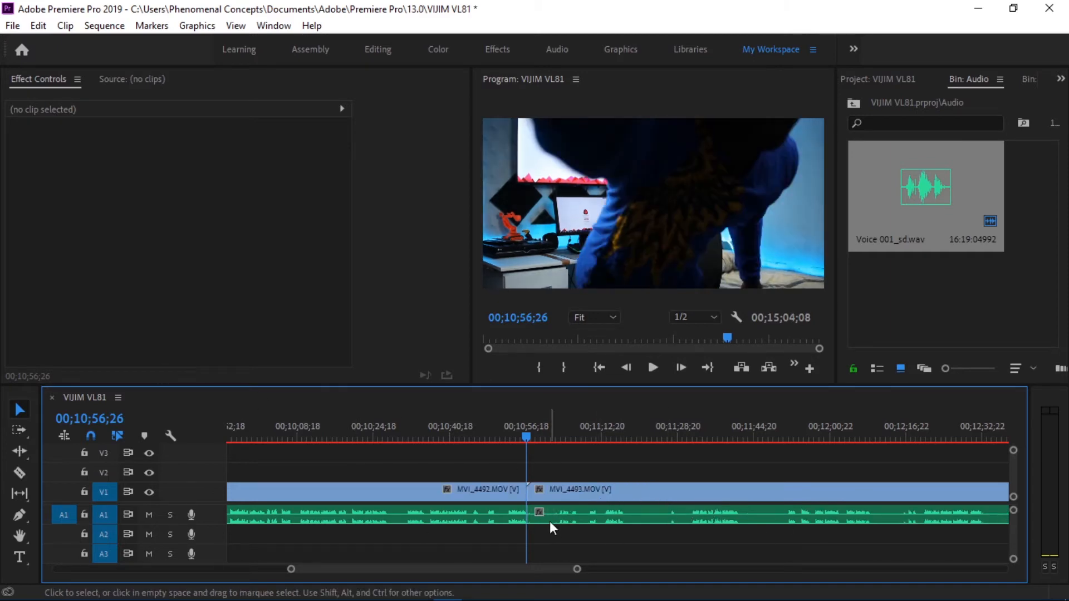
key(ctrl+z)
Return to the sequence start and ripple trim about 29 seconds off the beginning of MVI_4492.MOV.
click(599, 369)
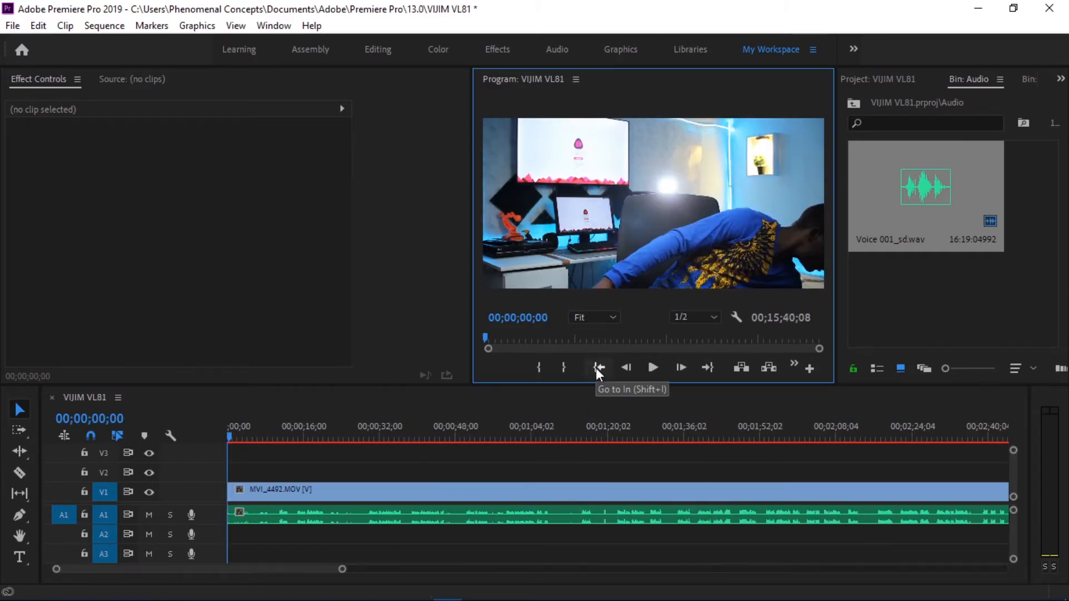
drag(285, 430, 366, 433)
key(q)
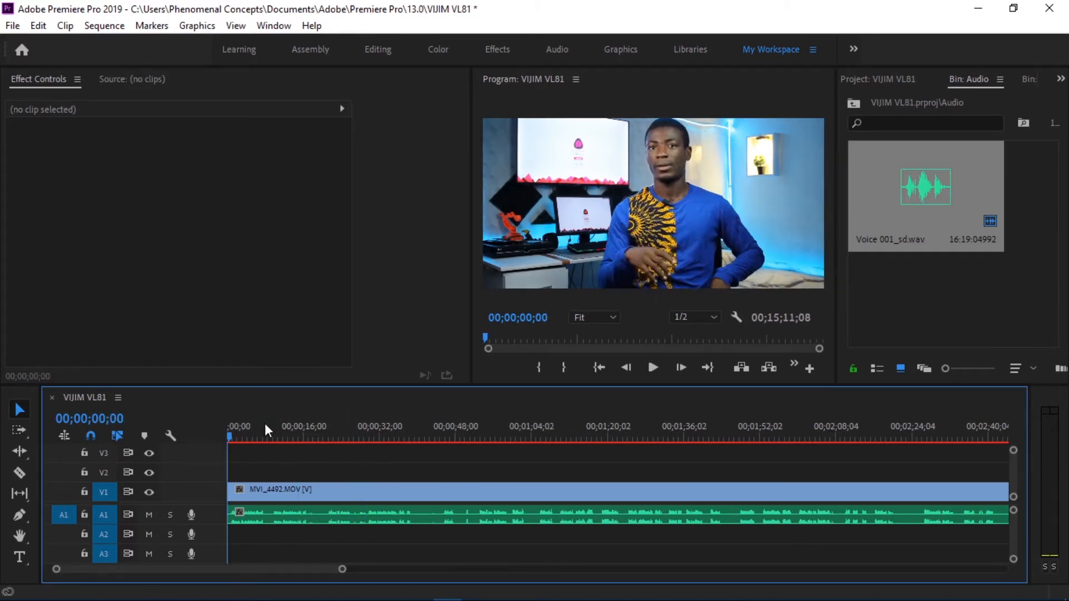
Play the opening of MVI_4492.MOV and ripple trim its start up to about 00;00;09;18.
key(space)
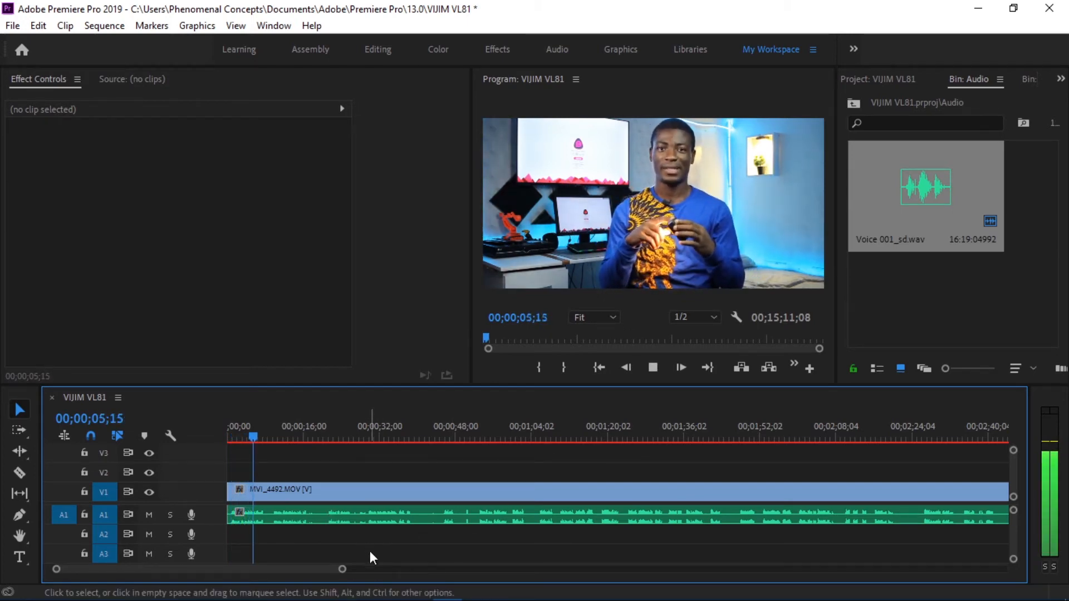
drag(343, 569, 293, 579)
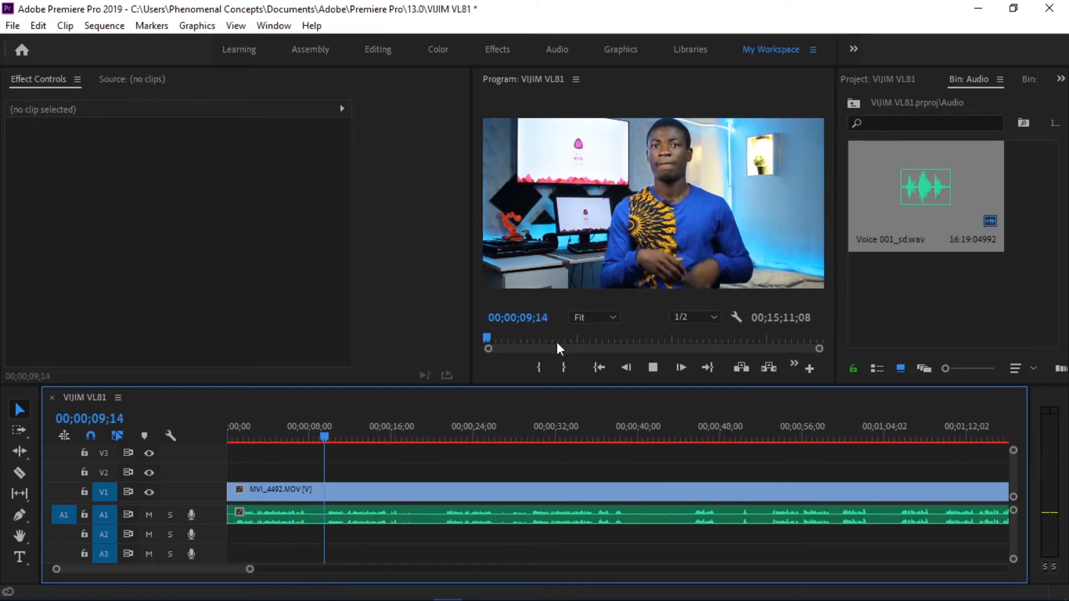
click(326, 438)
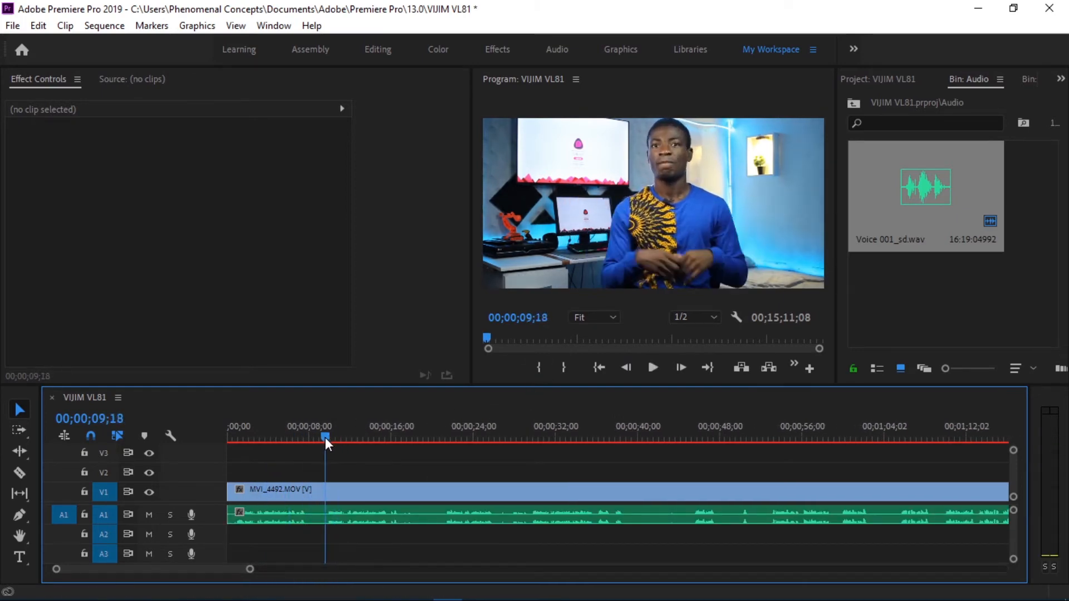
key(Home)
Play the shortened opening of MVI_4492.MOV and ripple trim its start up to about 00;00;11;18.
key(space)
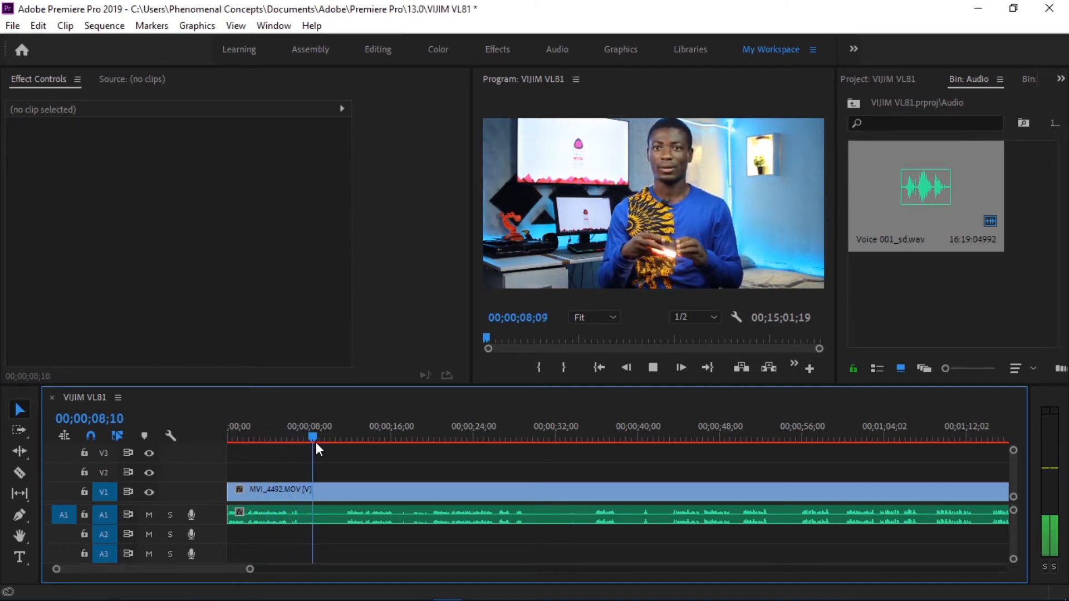
drag(322, 439, 344, 440)
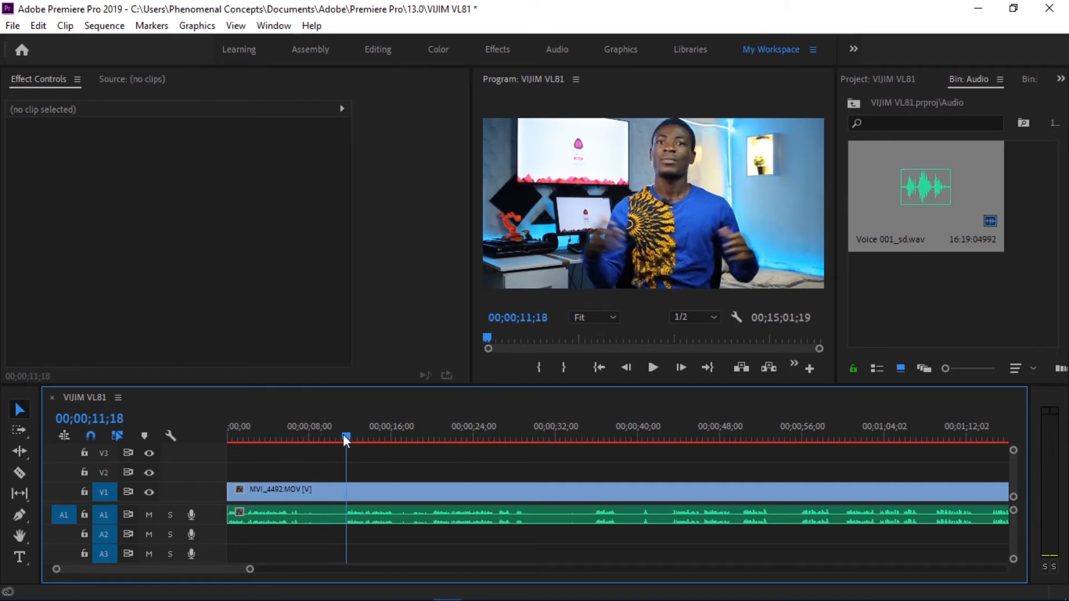
key(Home)
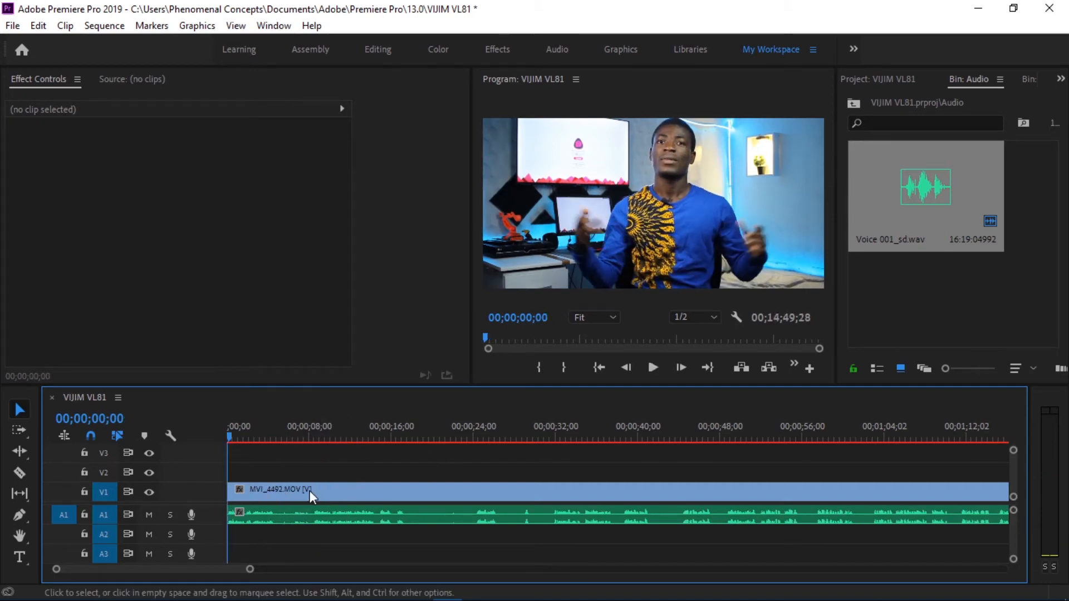
Play the new opening and ripple trim the start of MVI_4492.MOV up to the speech beginning at about 8 seconds.
key(space)
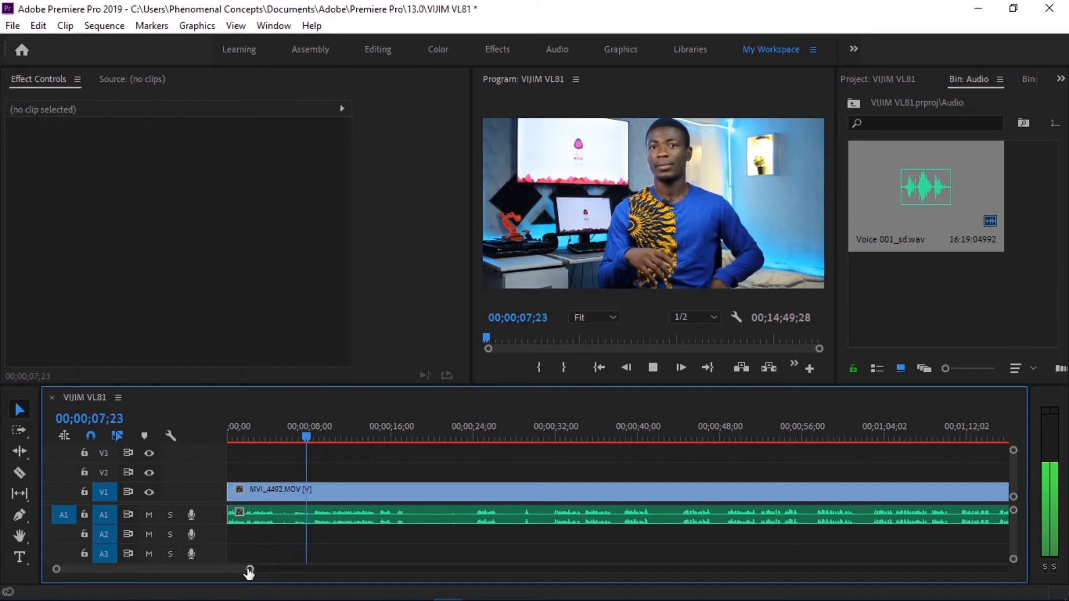
drag(247, 569, 201, 569)
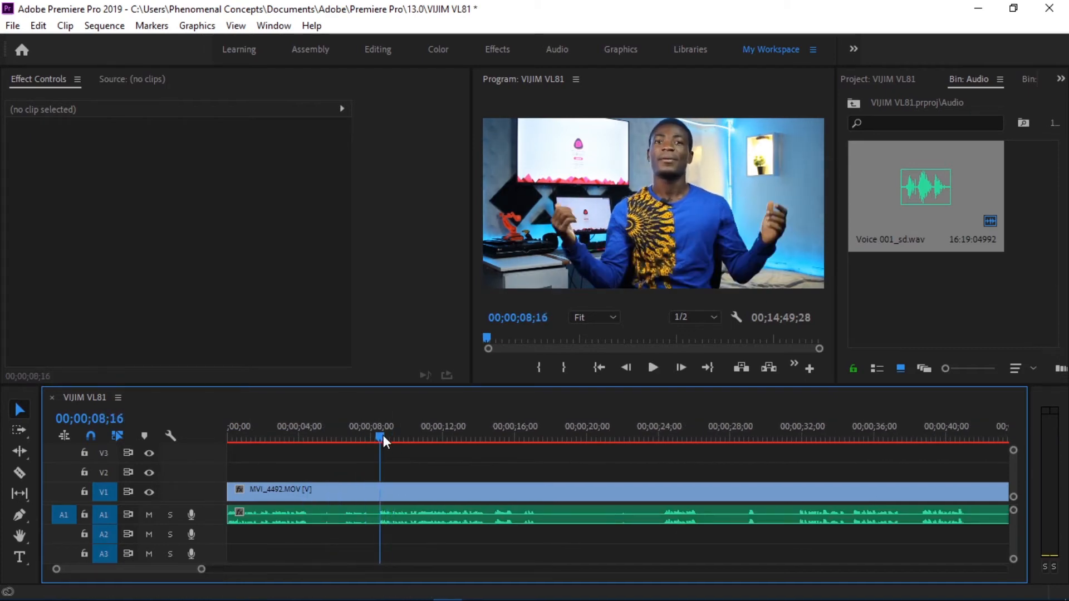
key(Home)
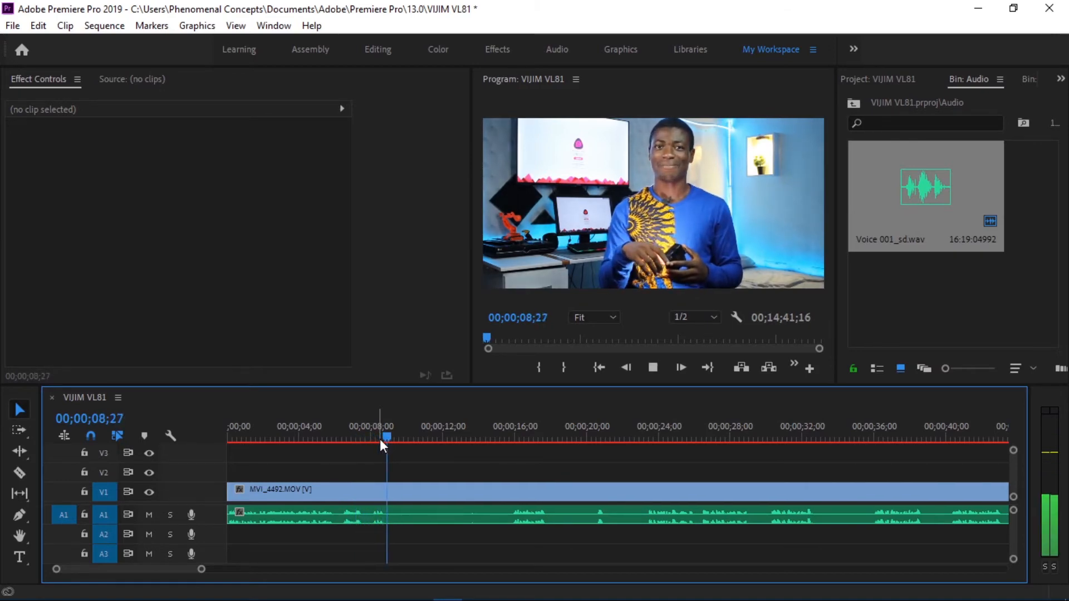
Stop playback at 00;00;09;01 and try to split MVI_4492.MOV there.
key(space)
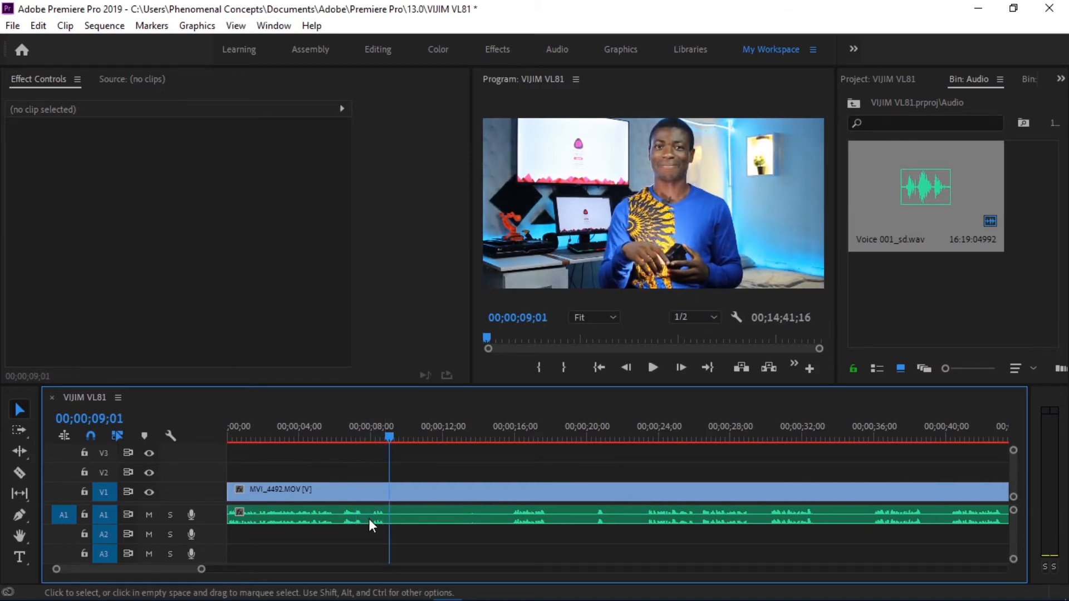
key(c)
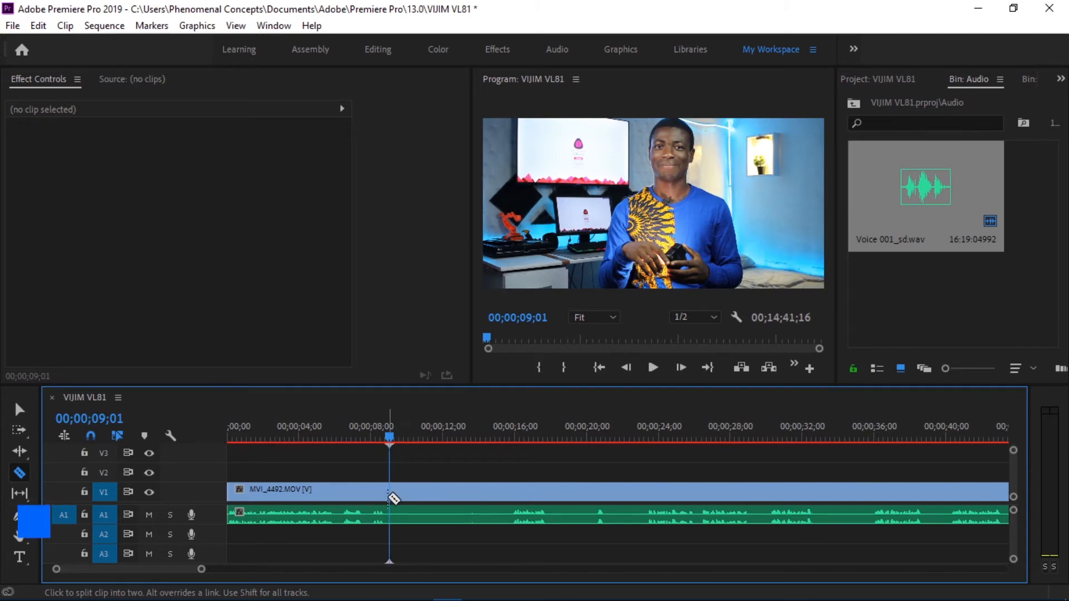
click(389, 492)
key(v)
Select the MVI_4492.MOV clip and set its vertical position to 516 so the picture fills the frame.
click(437, 489)
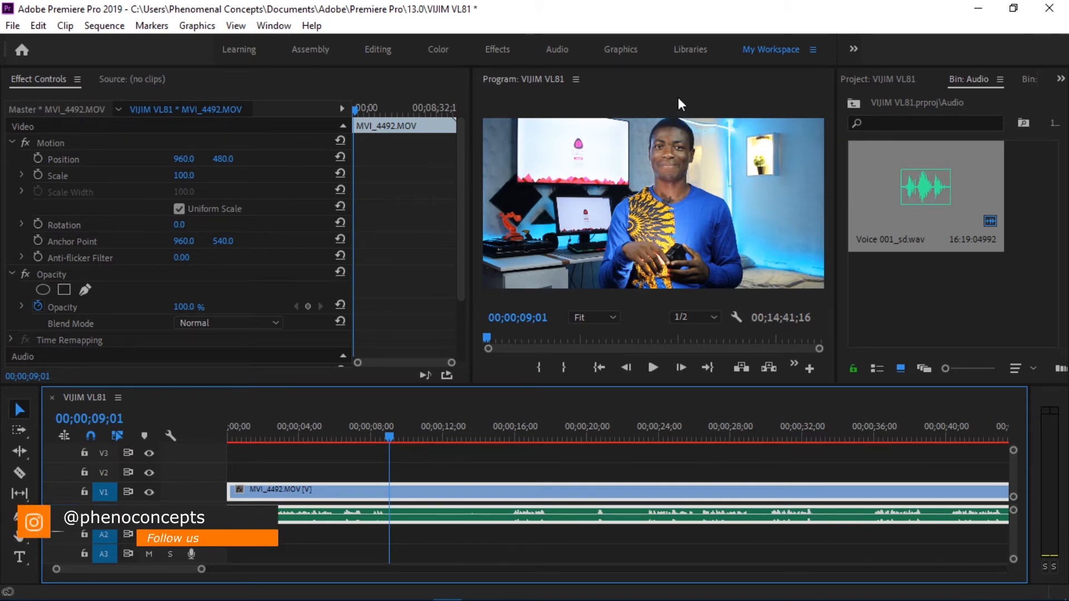
click(734, 150)
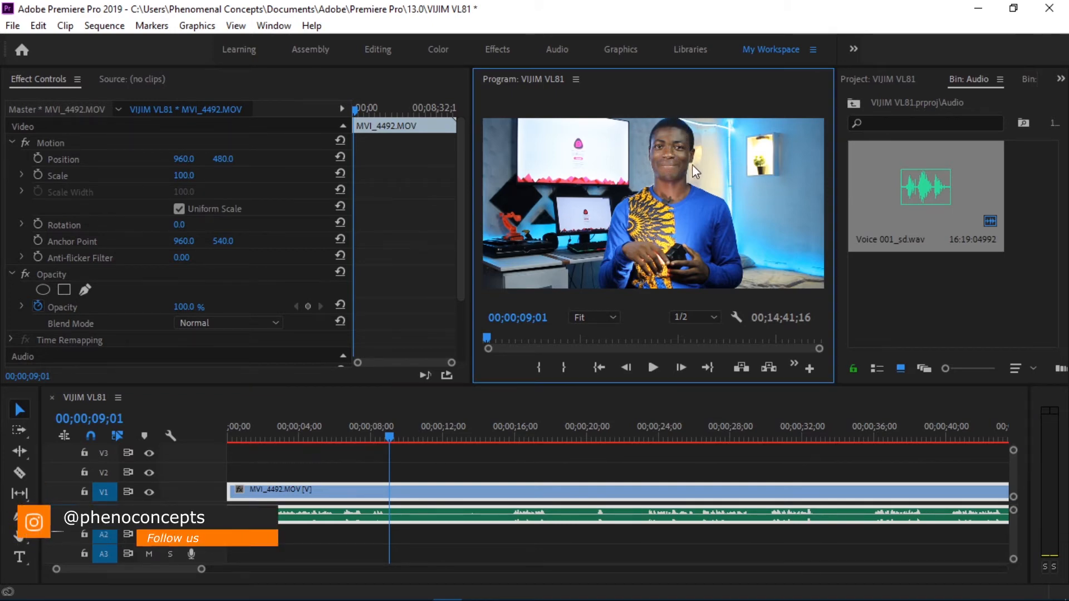
key(ctrl+s)
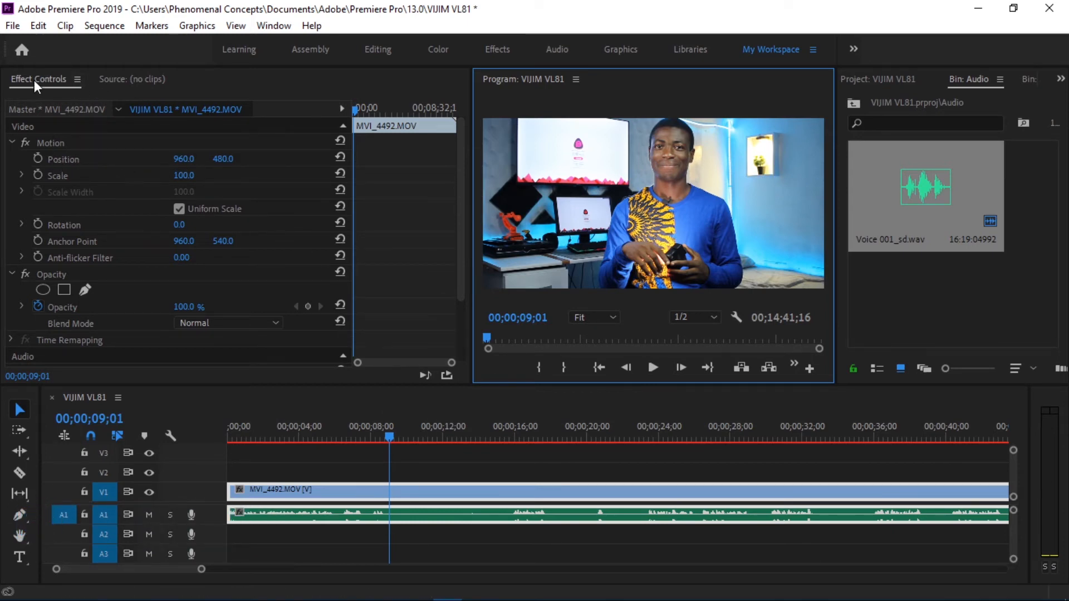
drag(232, 164, 193, 160)
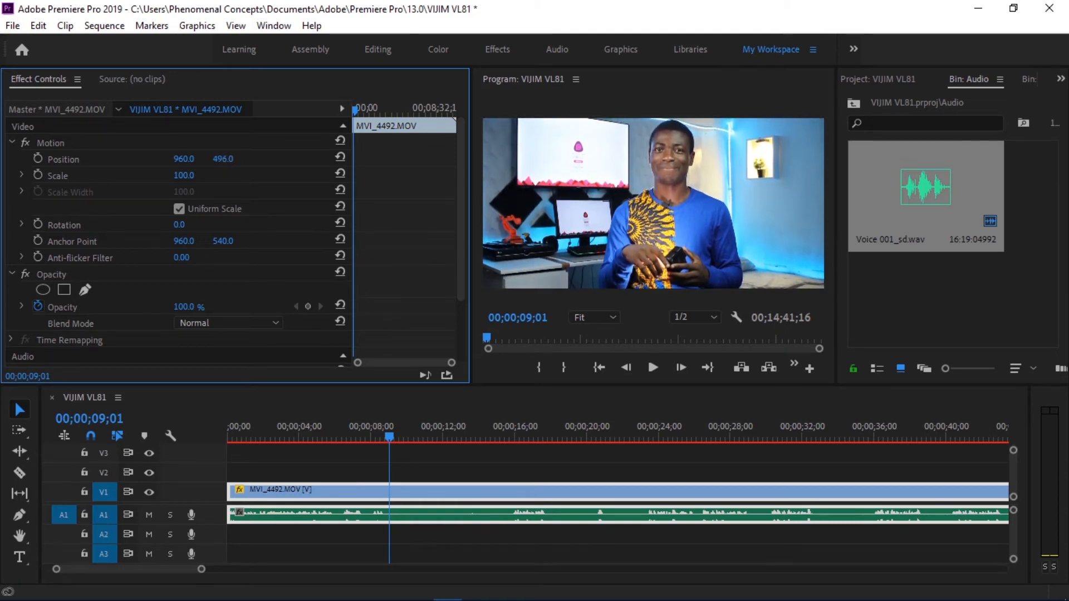
mouse_move(190, 160)
mouse_down()
mouse_move(170, 160)
mouse_move(194, 160)
mouse_up()
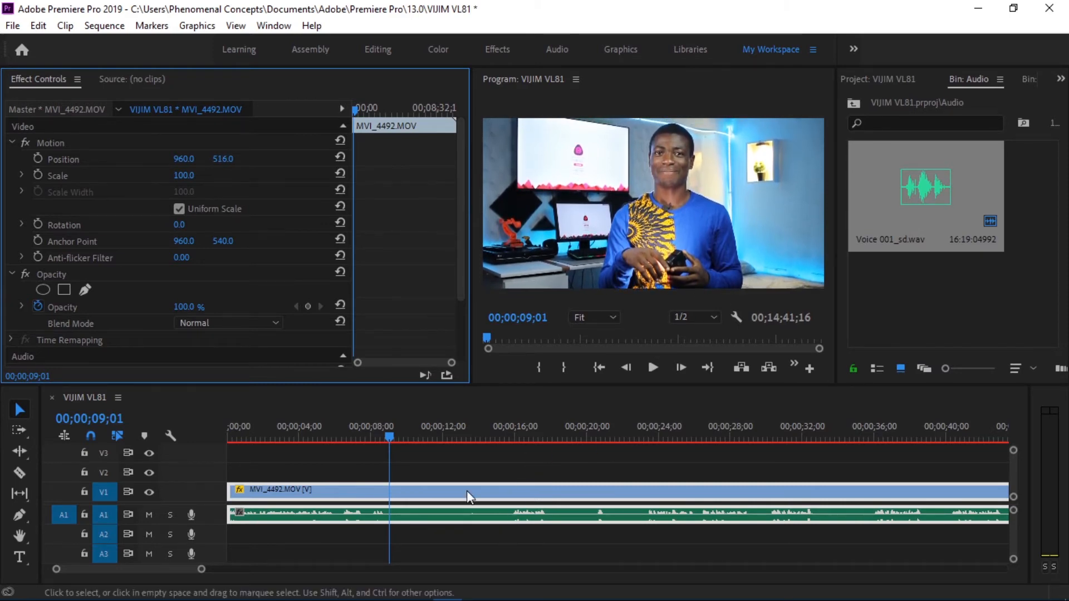
Split MVI_4492.MOV at 00;00;09;01 and ripple trim the second part's start up to the speech at 00;00;15;22.
key(c)
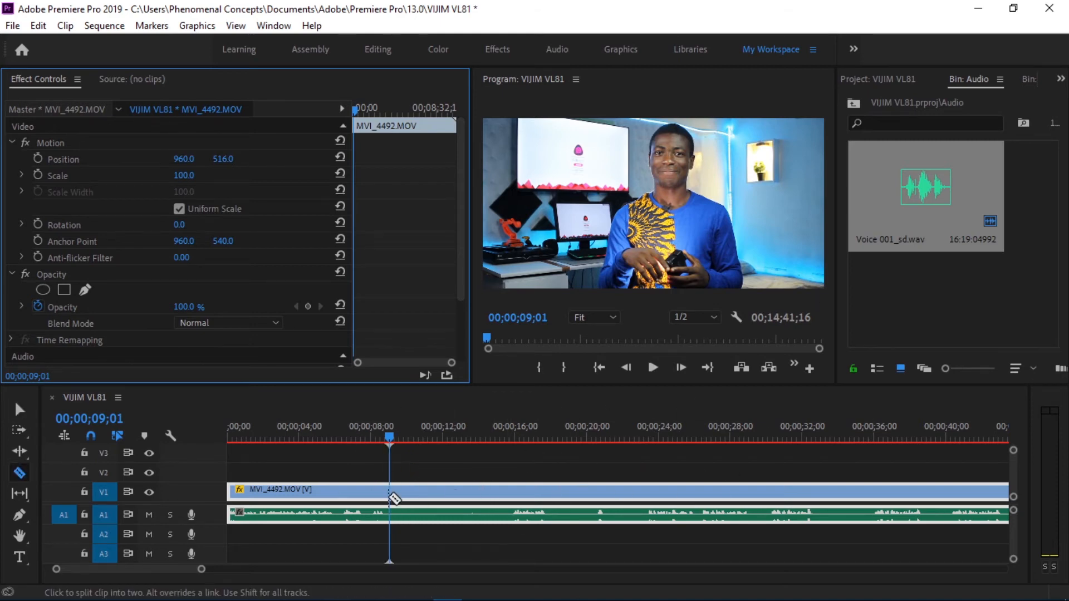
click(395, 491)
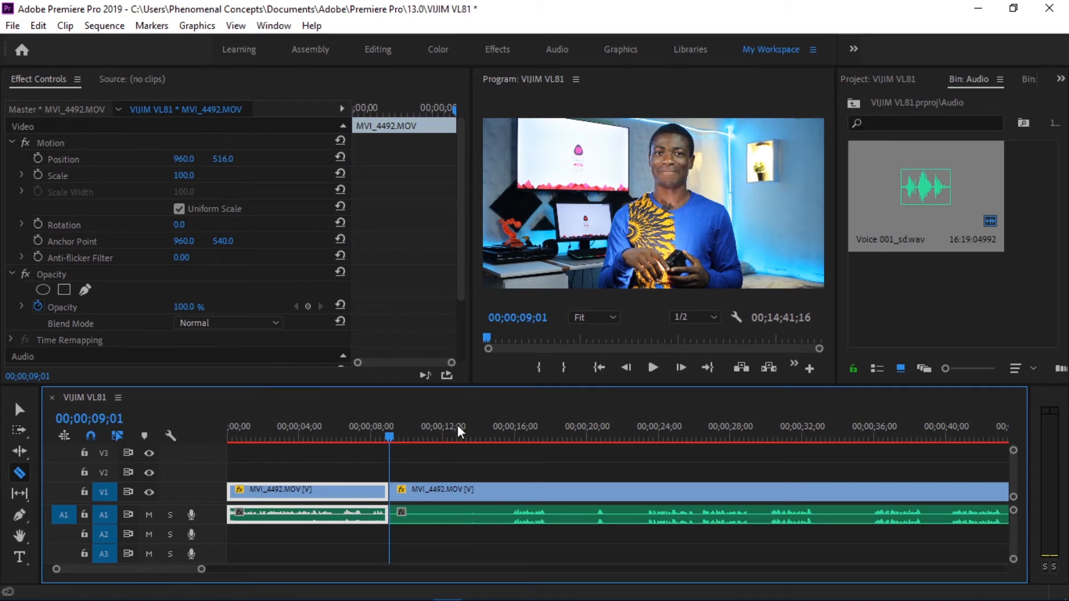
drag(458, 429, 647, 430)
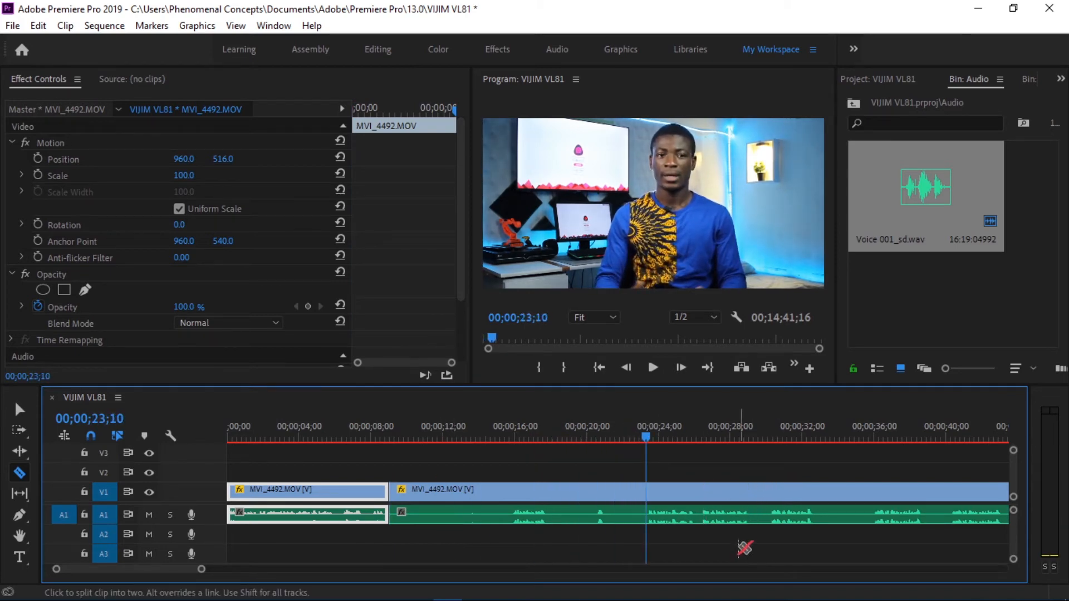
key(space)
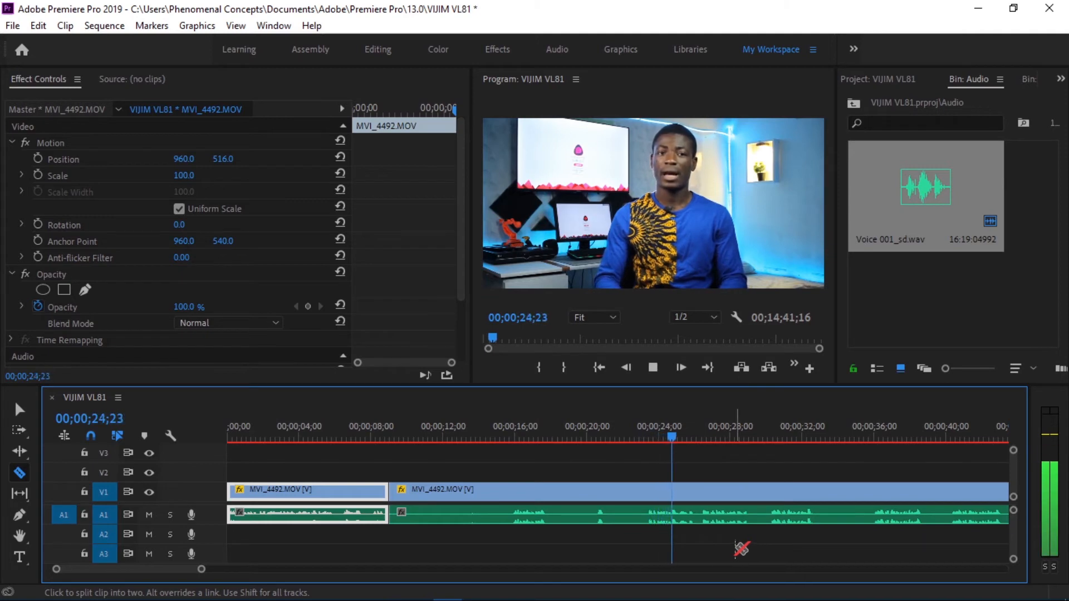
click(503, 440)
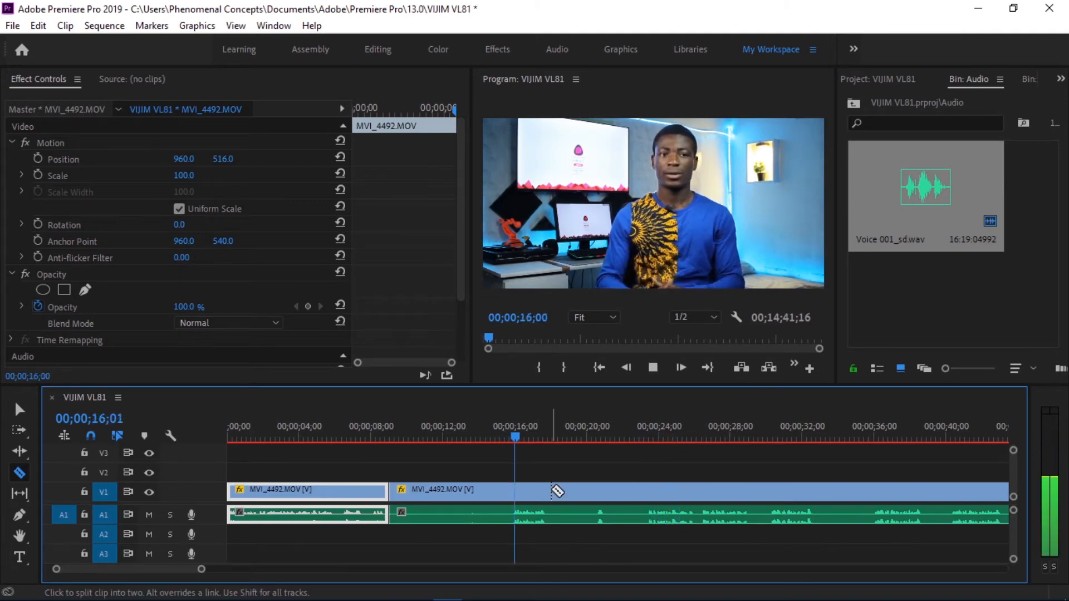
key(space)
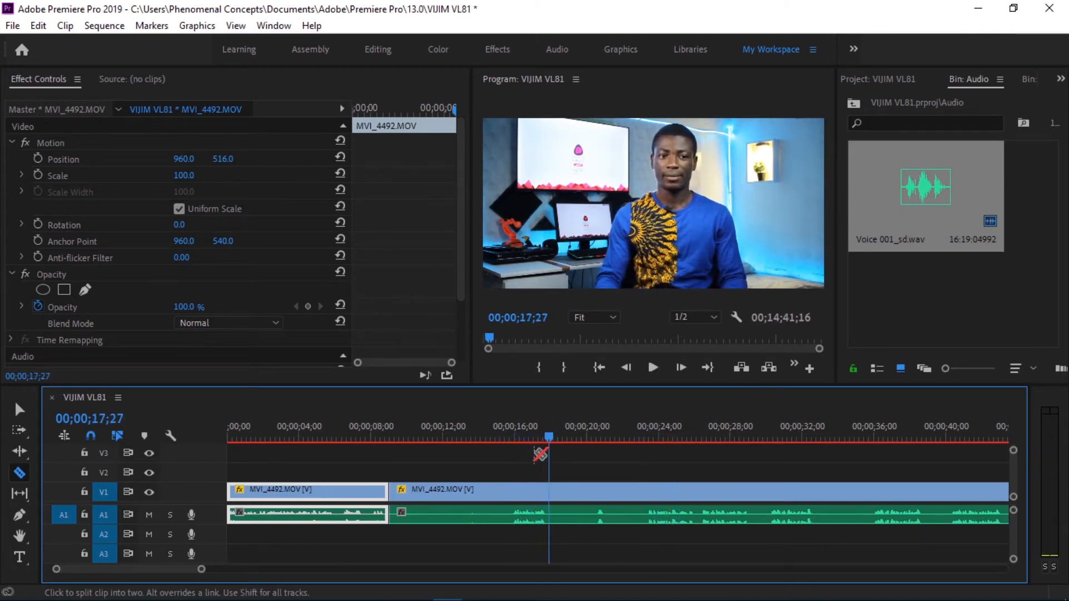
drag(503, 438, 511, 439)
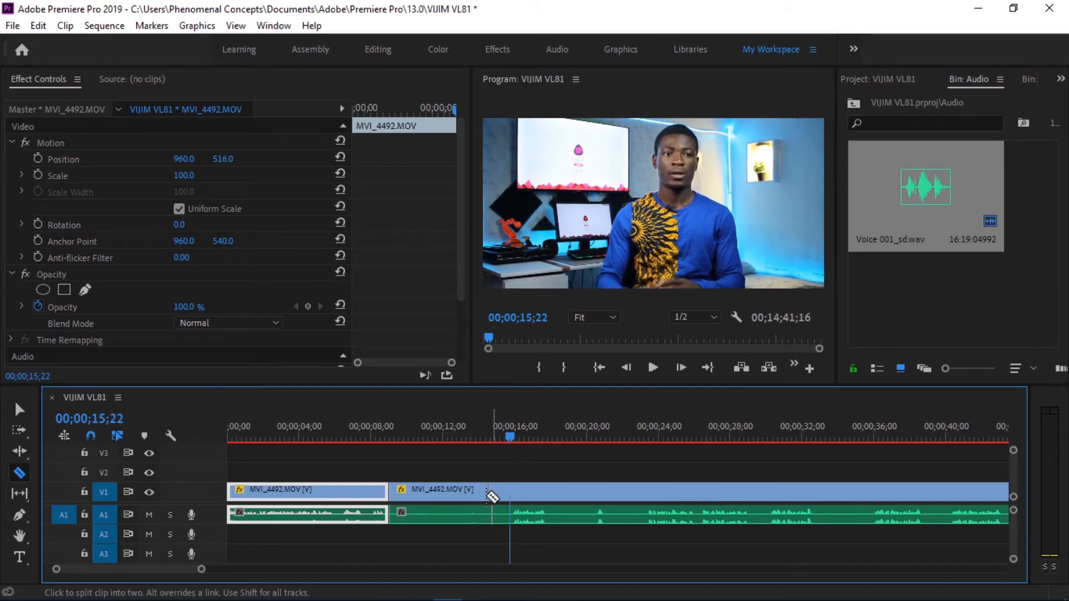
key(q)
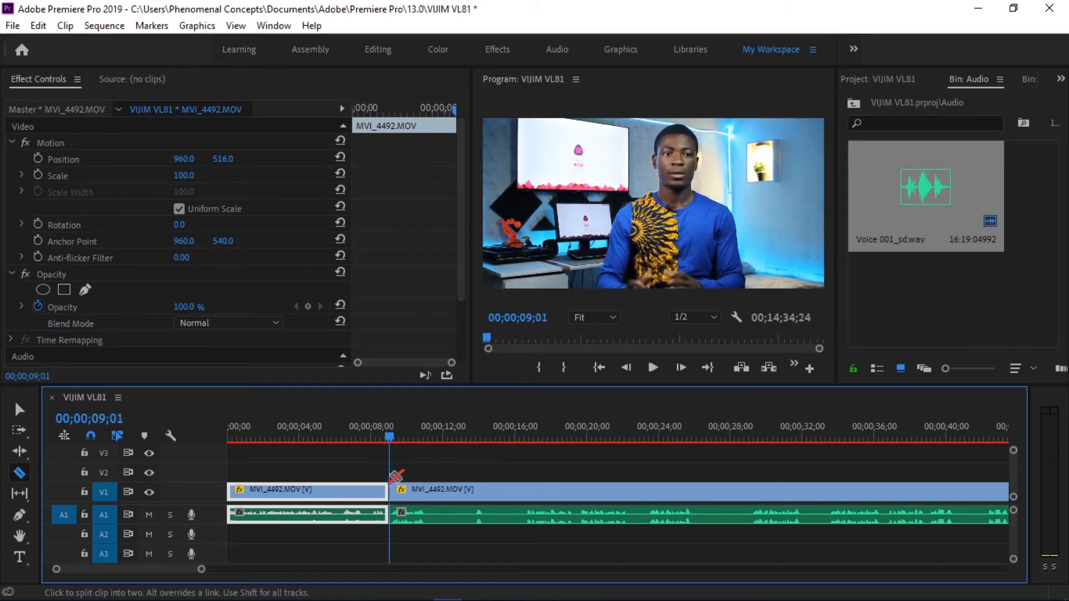
Split MVI_4492.MOV at about 00;00;11;02 and ripple trim the following part's start up to 00;00;16;18.
click(427, 489)
drag(436, 438, 528, 435)
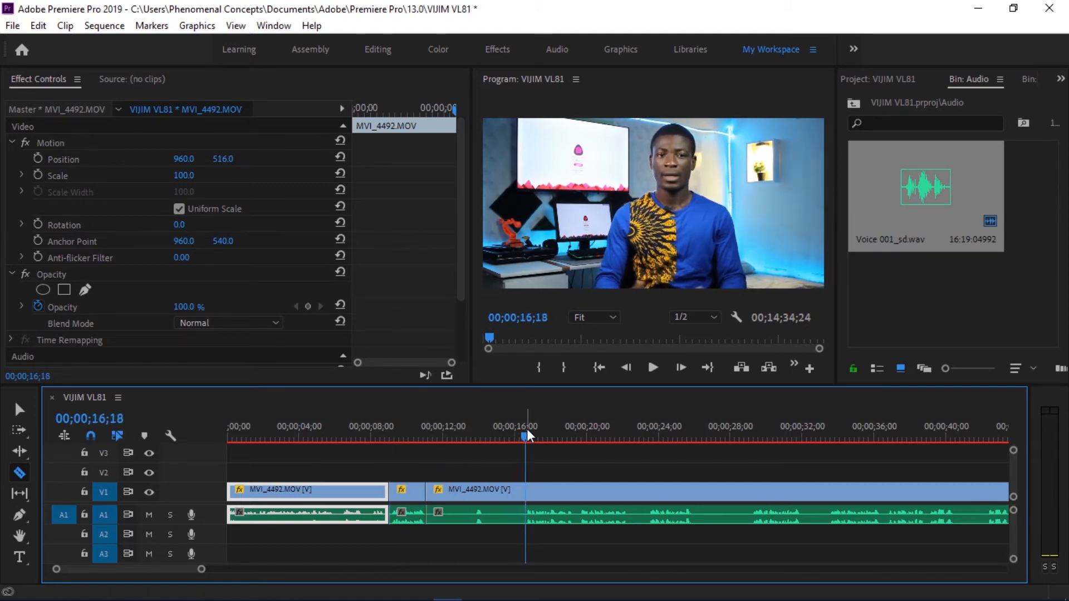
key(q)
Review MVI_4492.MOV from 00;00;16;13, split it at 00;00;20;14, and ripple cut the pause between 00;00;16;22 and about 00;00;17;24.
click(521, 437)
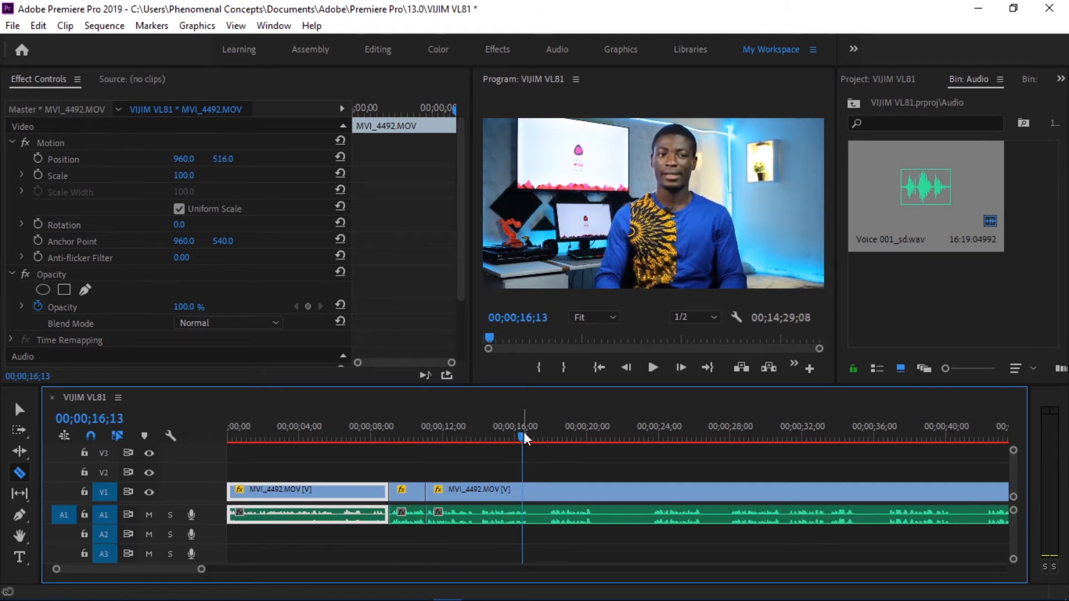
key(space)
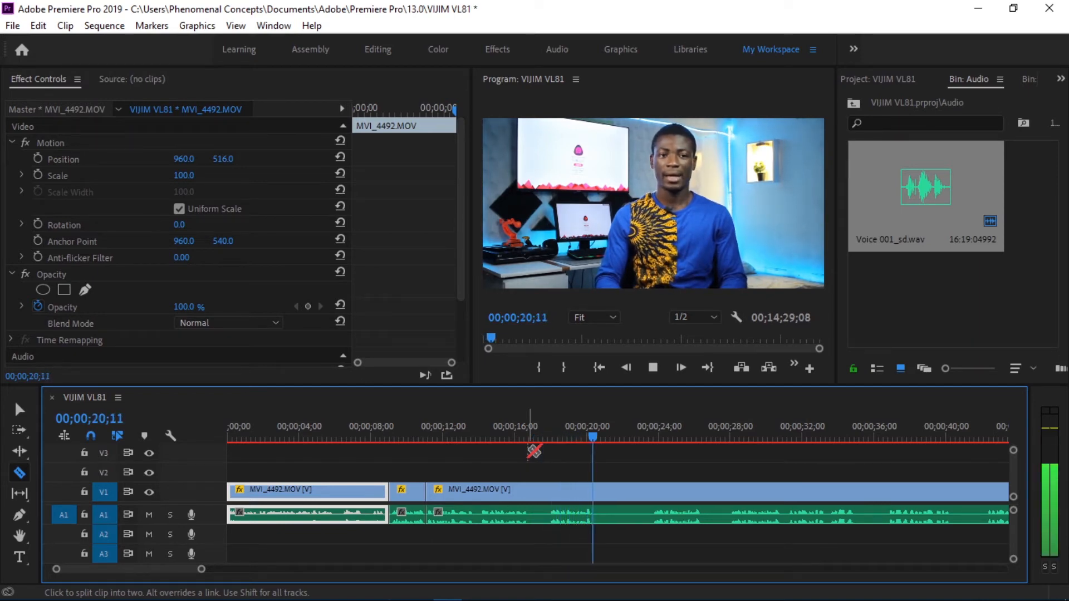
key(space)
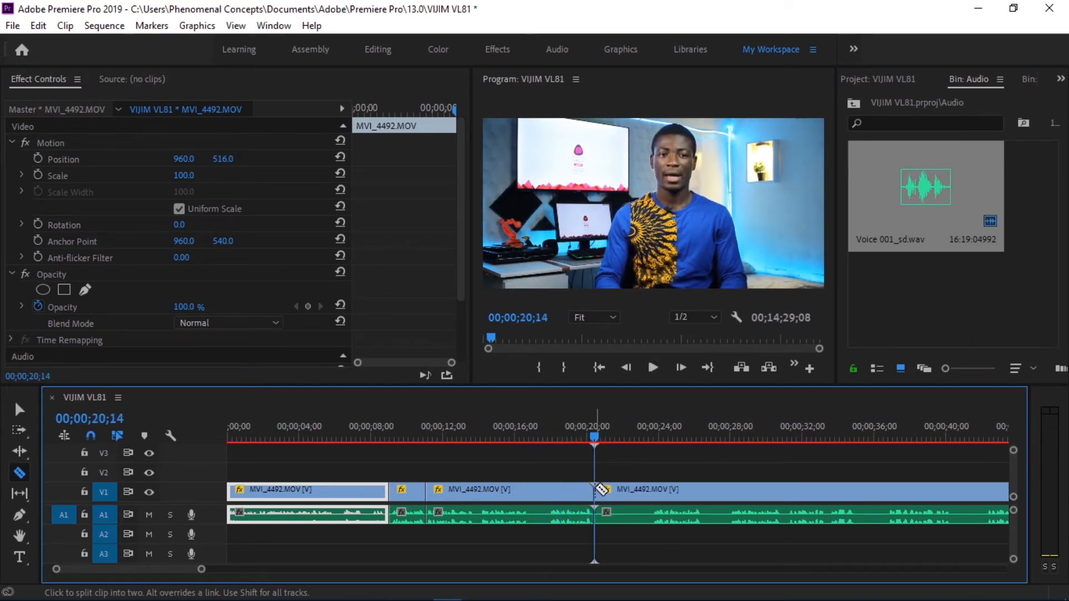
drag(597, 437, 530, 439)
click(552, 490)
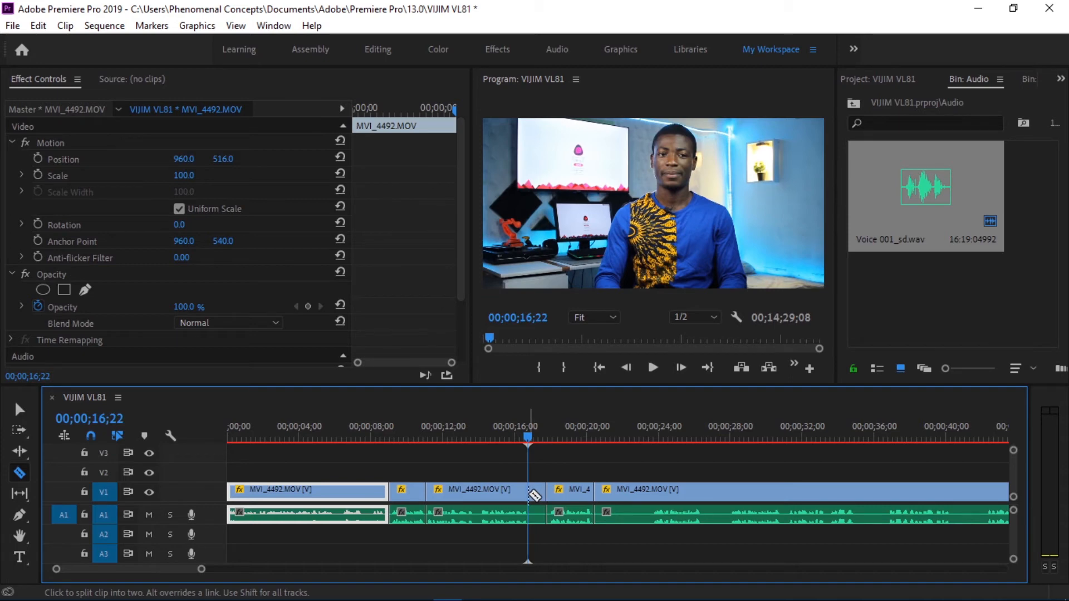
key(w)
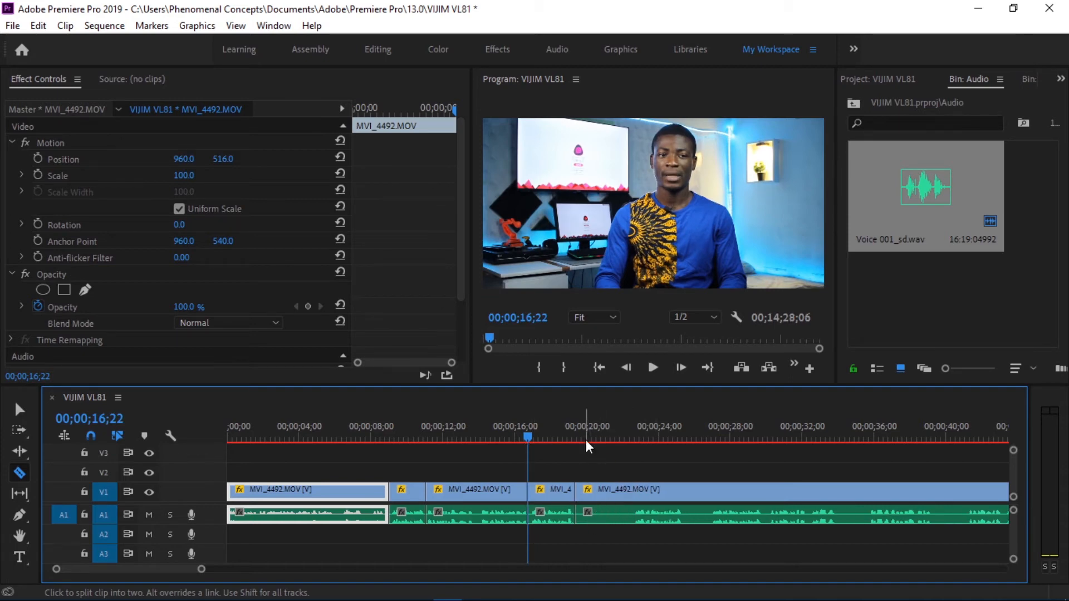
Cut the unwanted parts around 00;00;26;14 out of MVI_4492.MOV and ripple trim the following segment's start up to 00;00;31;28.
drag(588, 445, 702, 436)
key(q)
click(734, 493)
key(w)
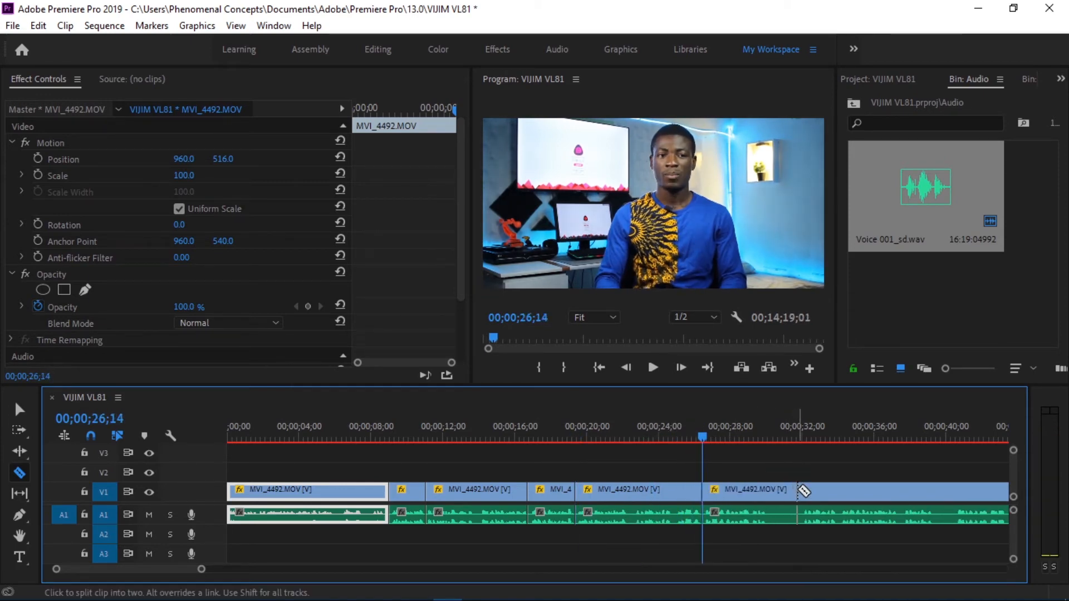
drag(726, 444, 801, 440)
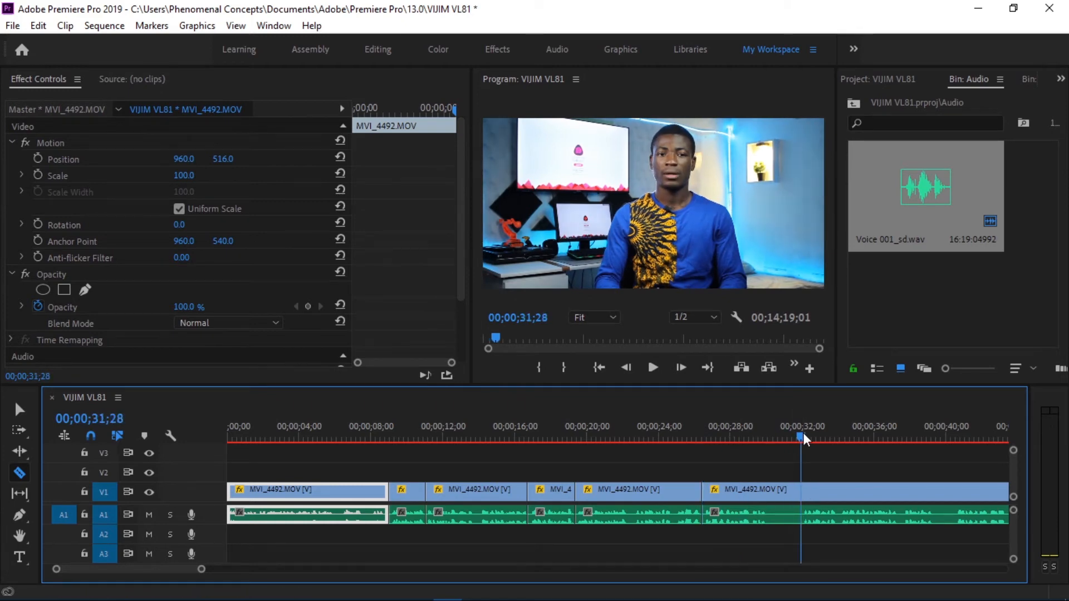
key(q)
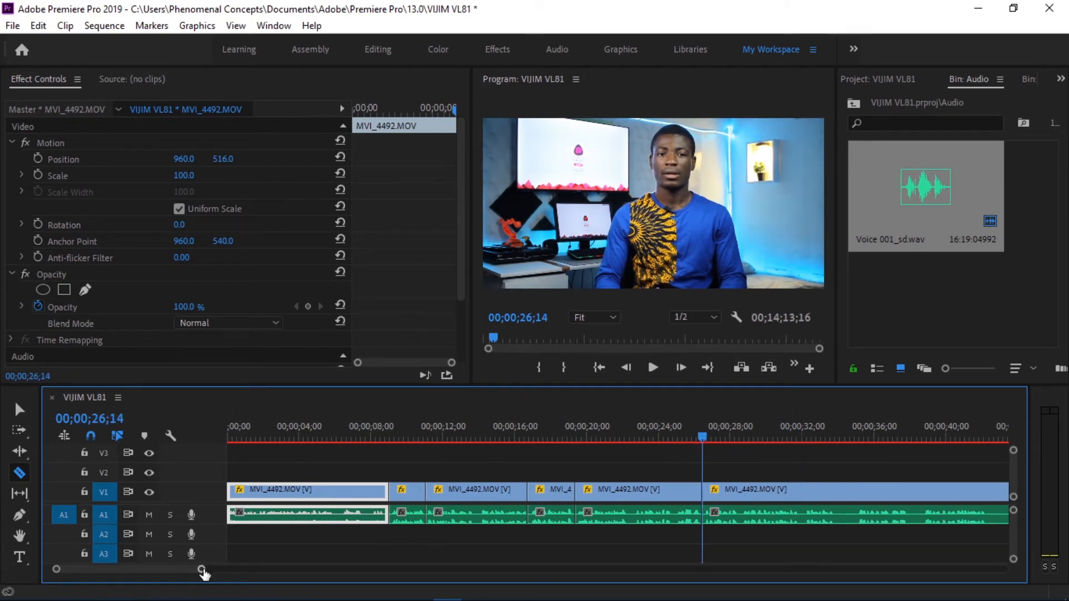
Move all clips after the first MVI_4492.MOV segment about 27 seconds along the timeline to open a gap behind it.
drag(202, 569, 226, 569)
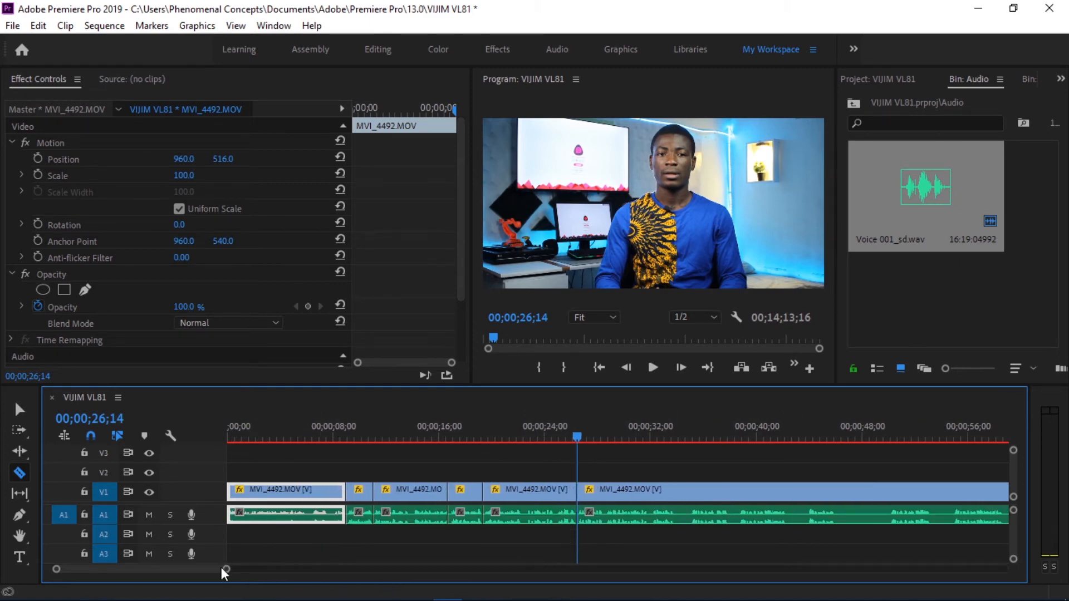
drag(224, 571, 724, 579)
key(v)
drag(853, 540, 236, 495)
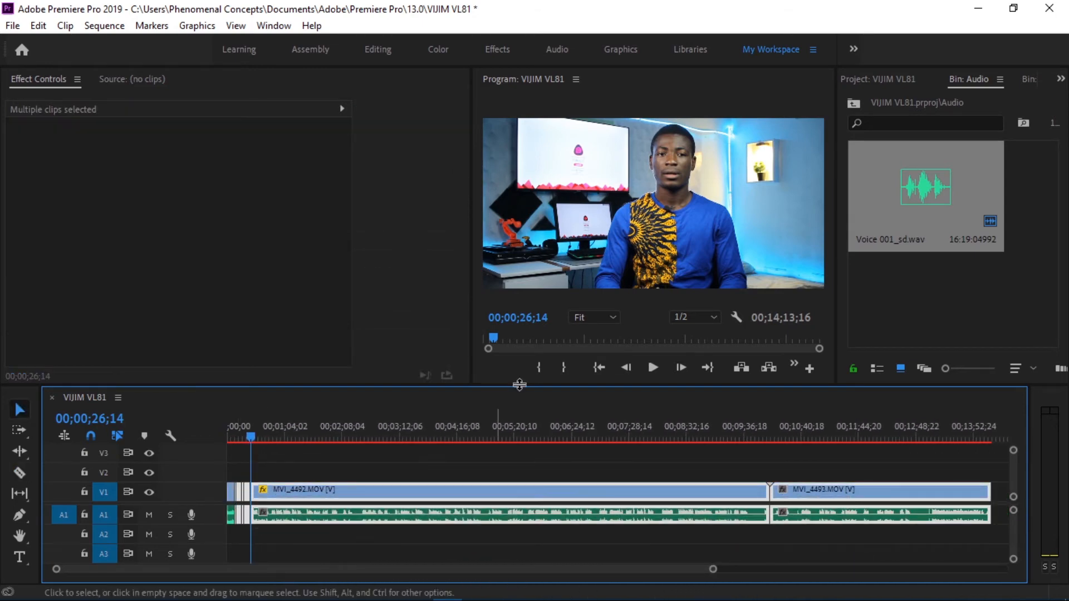
click(599, 368)
drag(714, 571, 460, 574)
drag(401, 500, 714, 500)
click(688, 543)
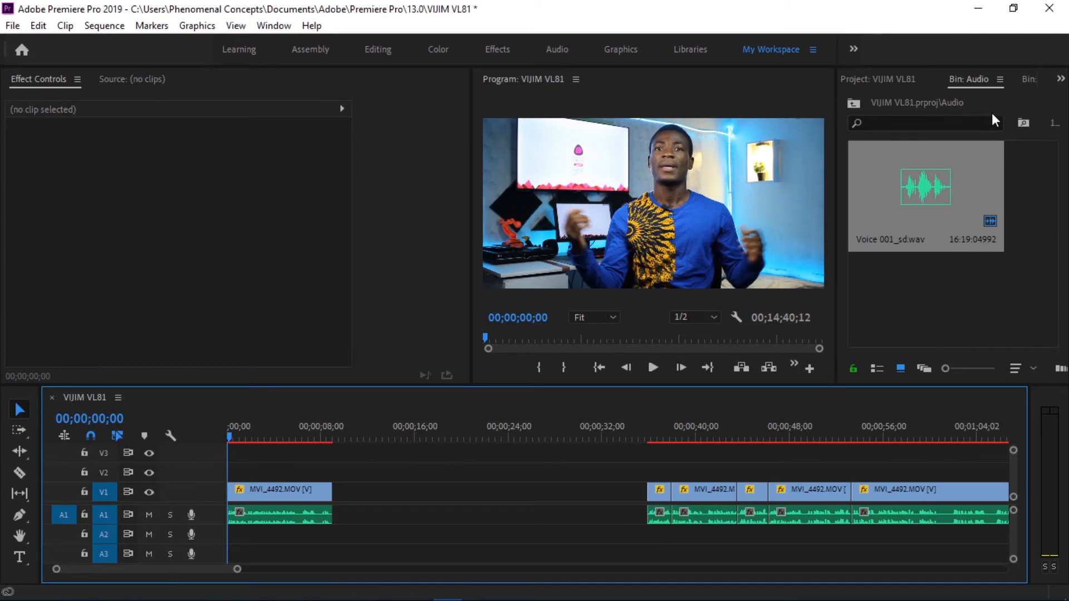
Close the Audio bin and place TheyoLarbi Logo Intro.avi from the YouTube bin directly after the first MVI_4492.MOV segment.
click(1001, 79)
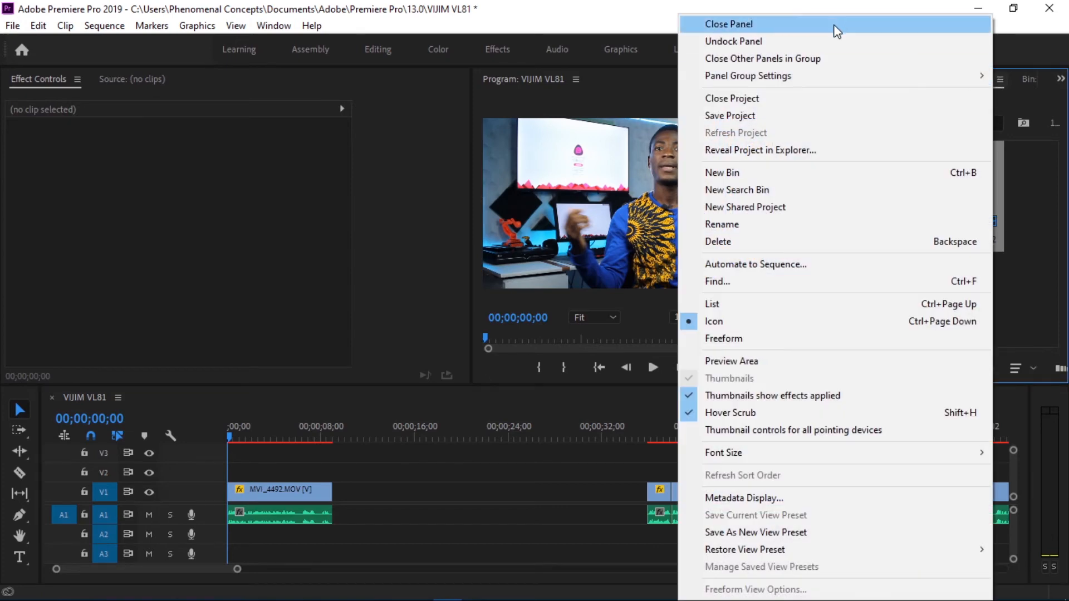
click(837, 32)
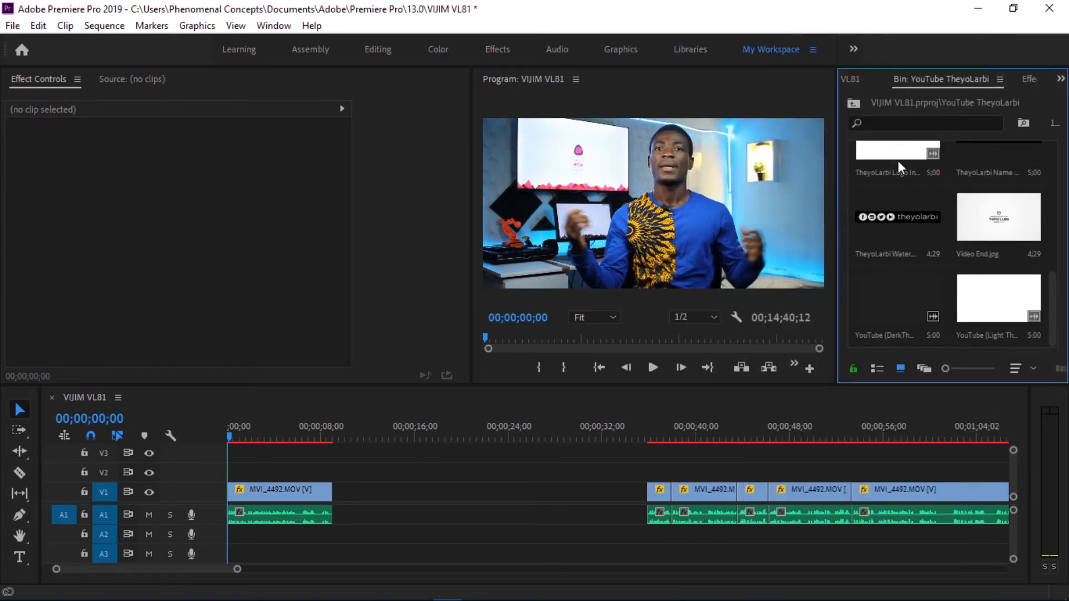
scroll(919, 236, up, 2)
scroll(919, 234, up, 3)
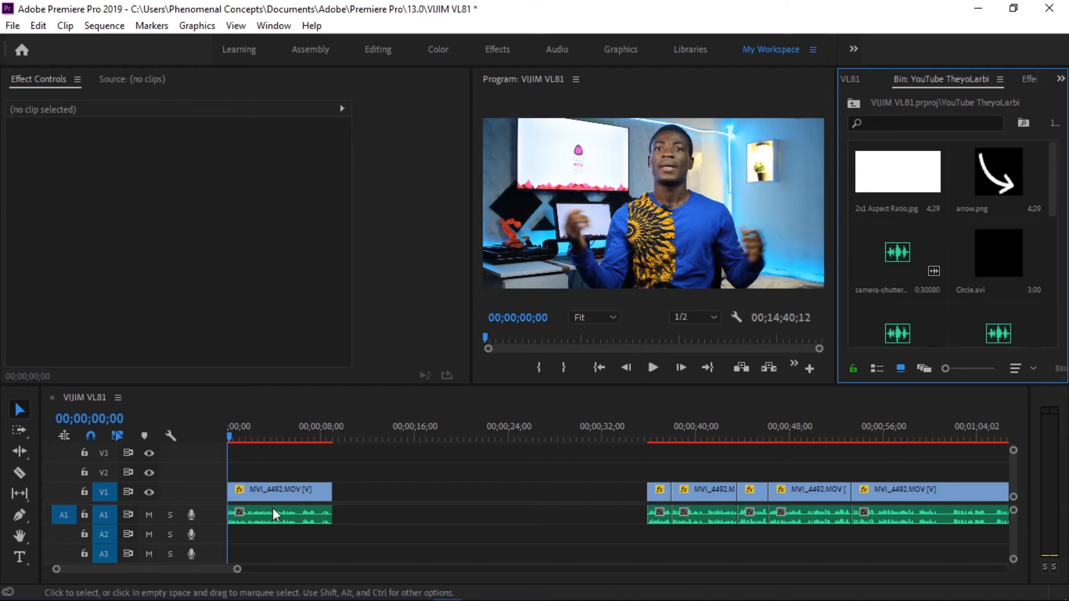
drag(1054, 189, 1059, 277)
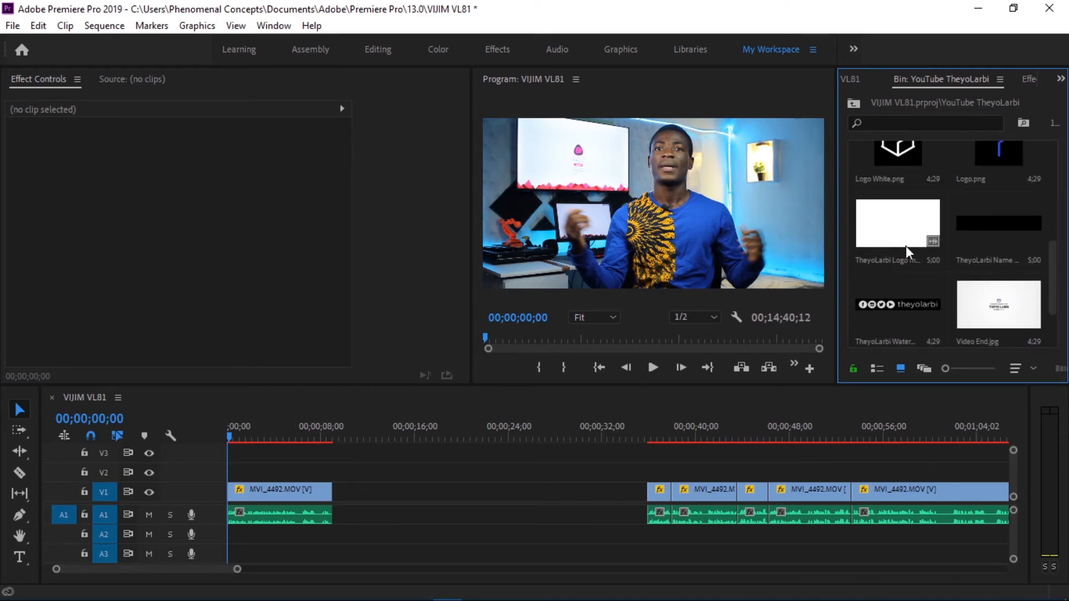
drag(877, 229, 355, 525)
Step through TheyoLarbi Logo Intro.avi to find where its transition starts and split the clip at 00;00;12;27.
drag(292, 438, 382, 434)
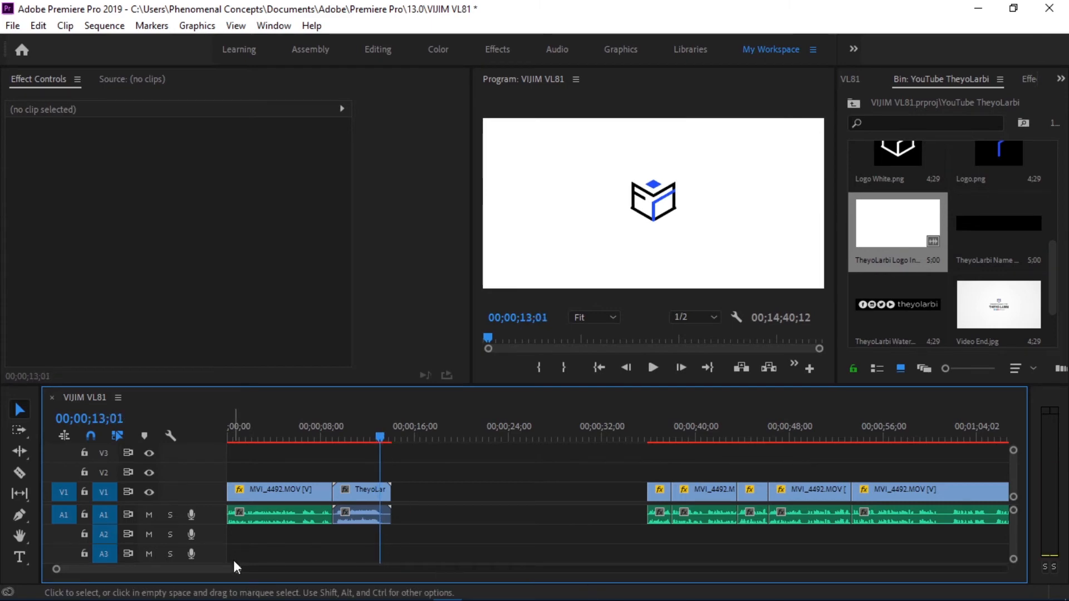
drag(238, 569, 203, 574)
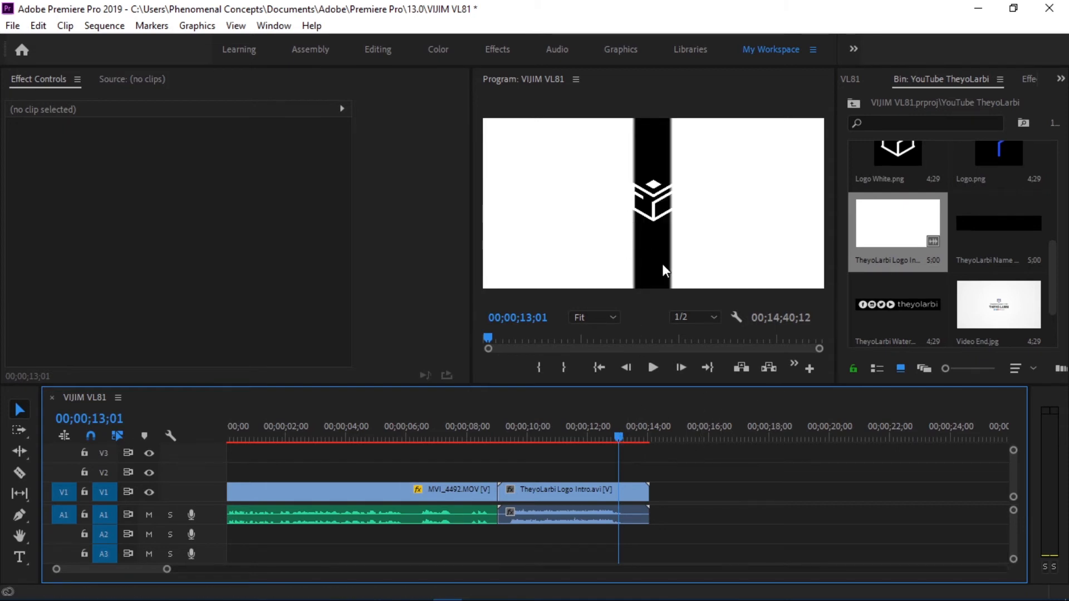
click(632, 369)
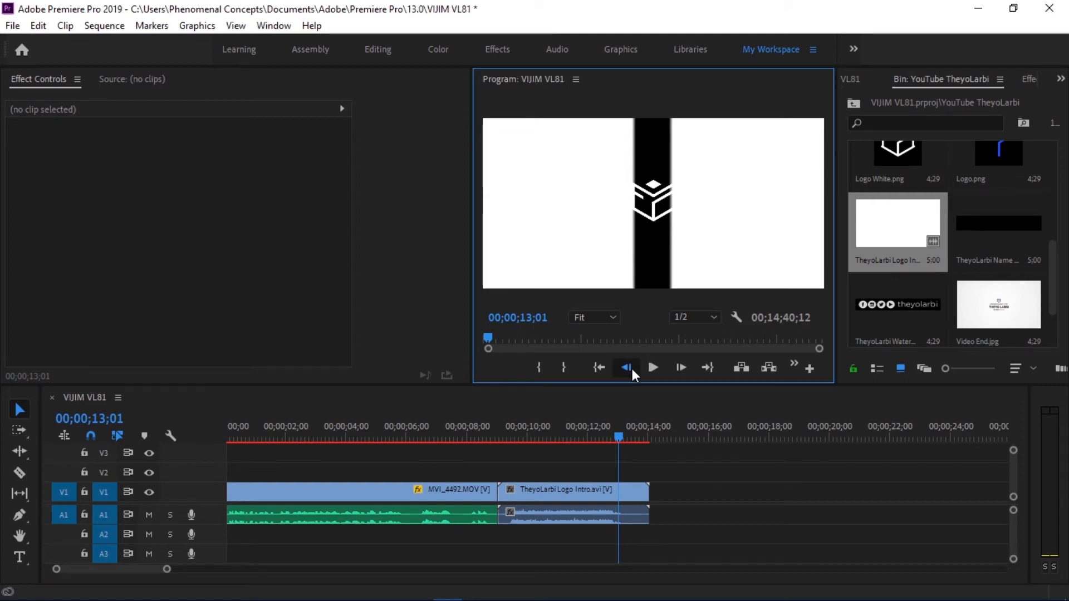
click(632, 369)
click(632, 368)
drag(617, 436, 613, 437)
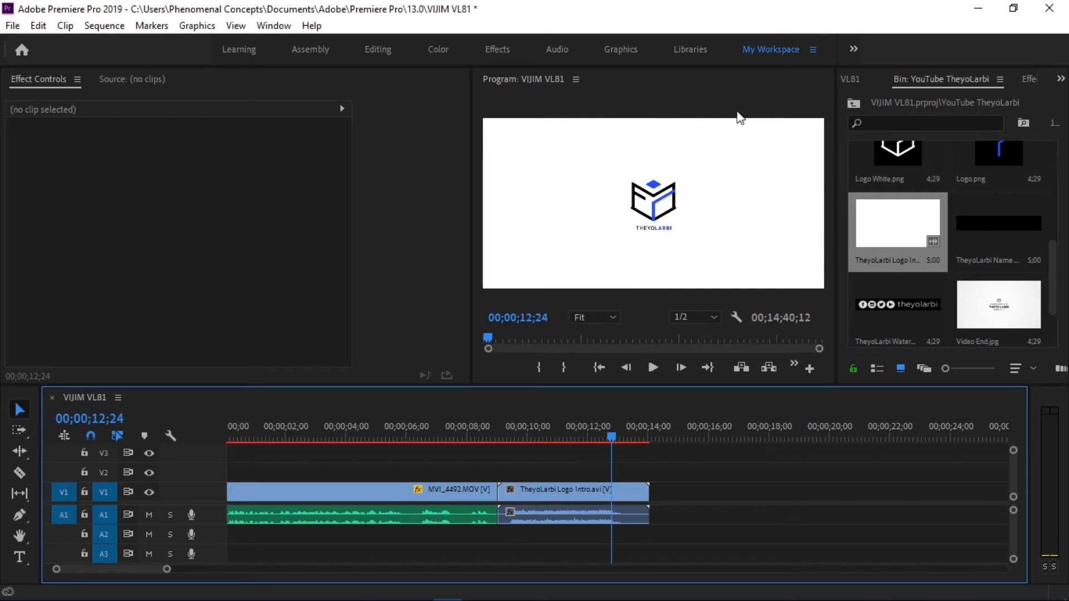
click(682, 369)
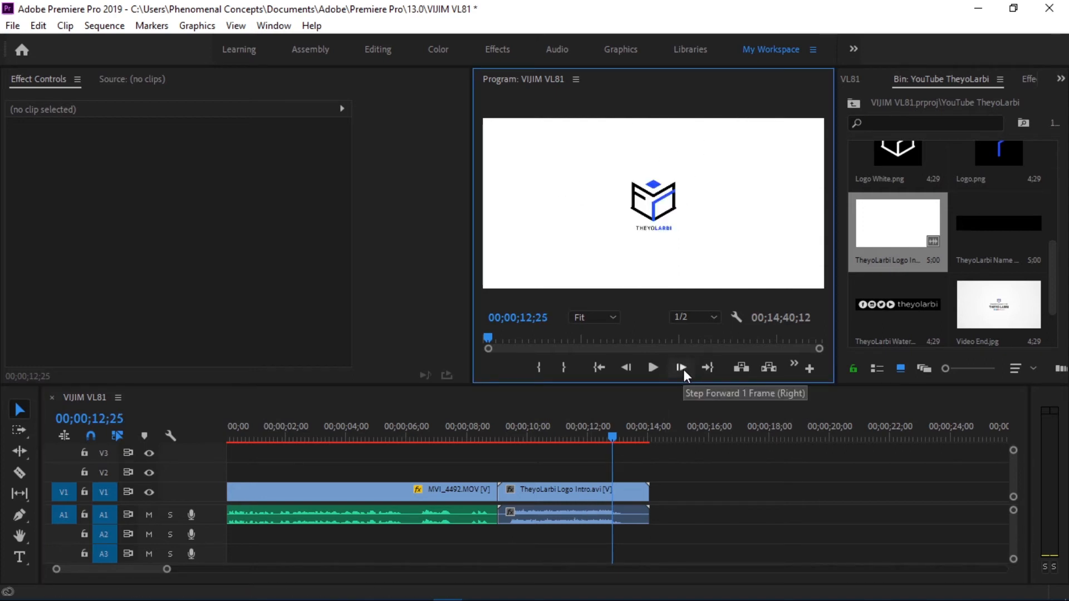
click(683, 369)
click(683, 369)
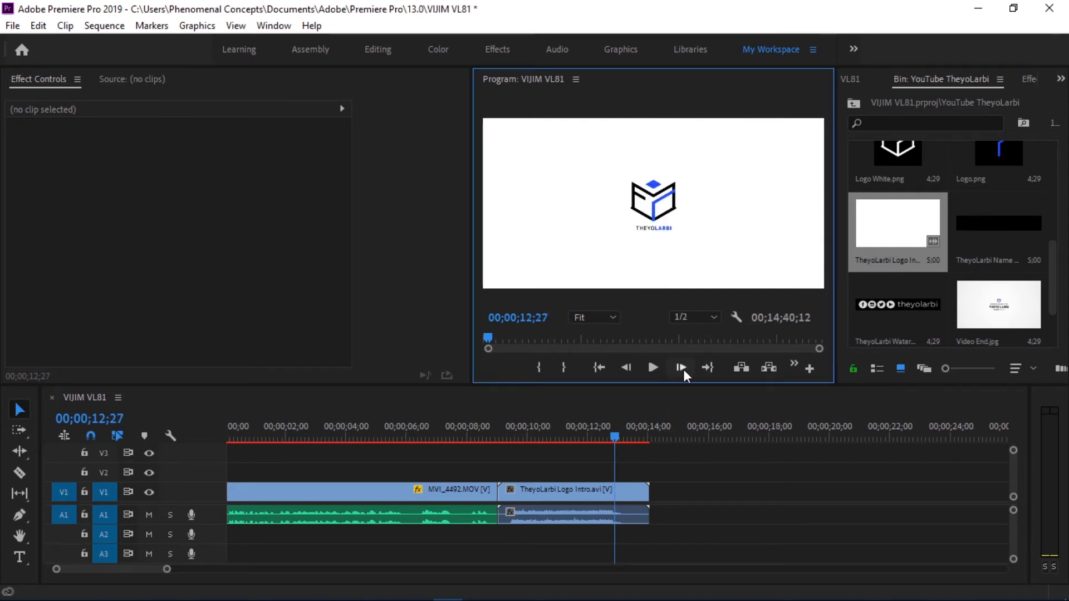
click(683, 369)
click(629, 370)
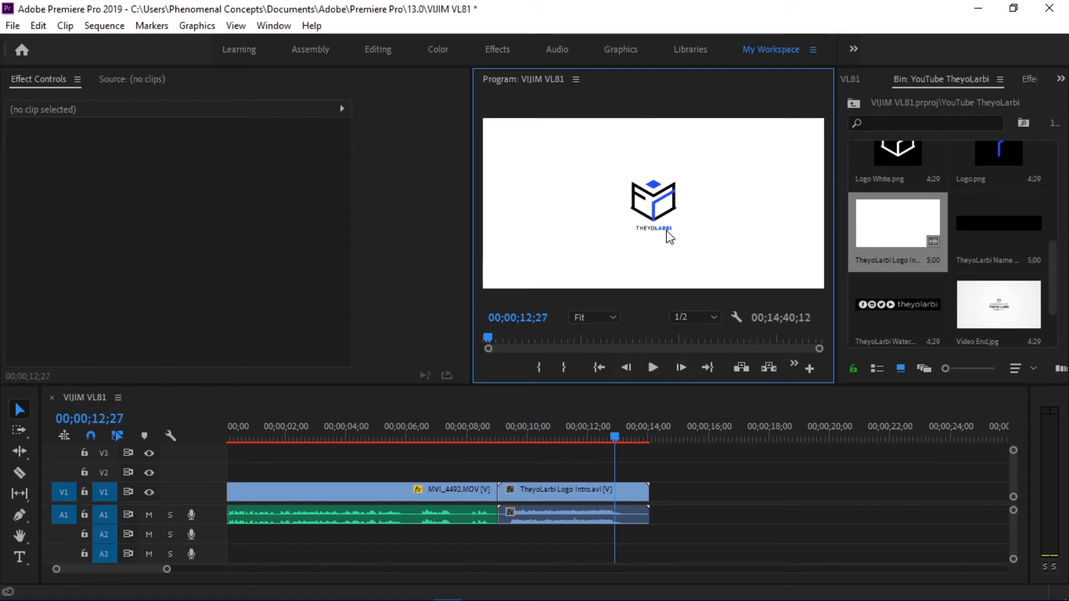
key(c)
click(616, 489)
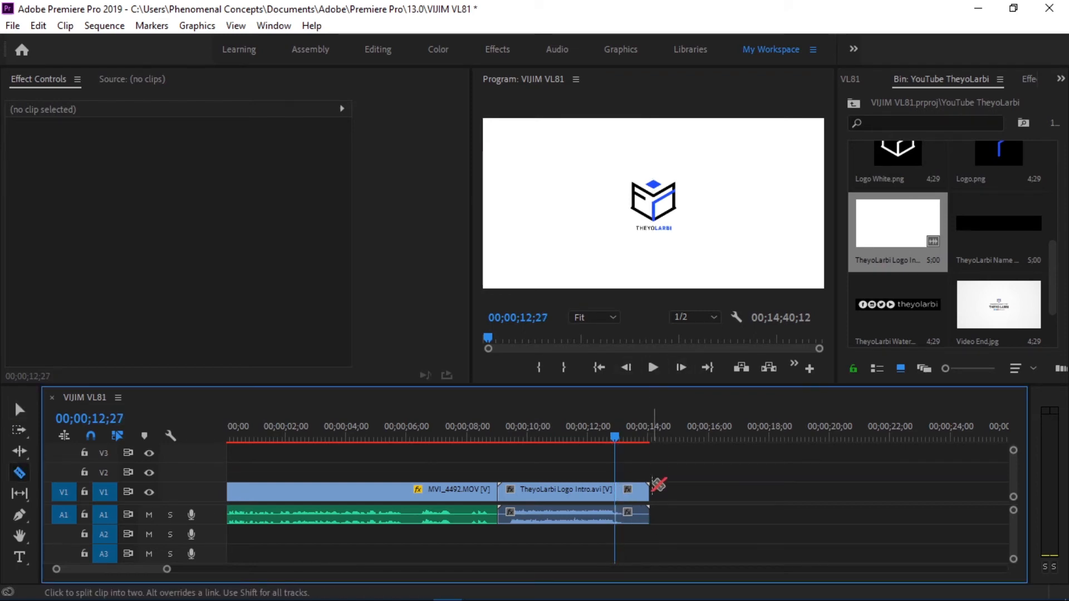
Move the split-off tail of the logo intro to tracks V2 and A2 and shift it earlier so it ends at 00;00;12;27.
key(v)
drag(640, 492, 639, 472)
drag(636, 512, 635, 532)
right_click(668, 492)
click(636, 475)
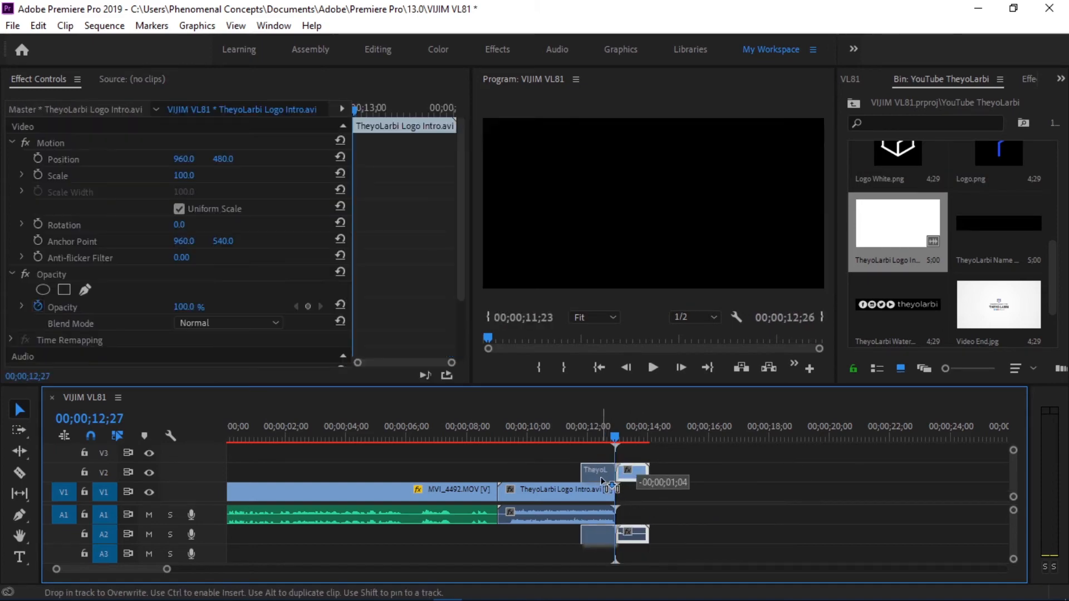
drag(637, 475, 588, 462)
Ripple delete the gap behind the logo intro and move the intro's tail over the start of the following MVI_4492.MOV segment.
right_click(657, 496)
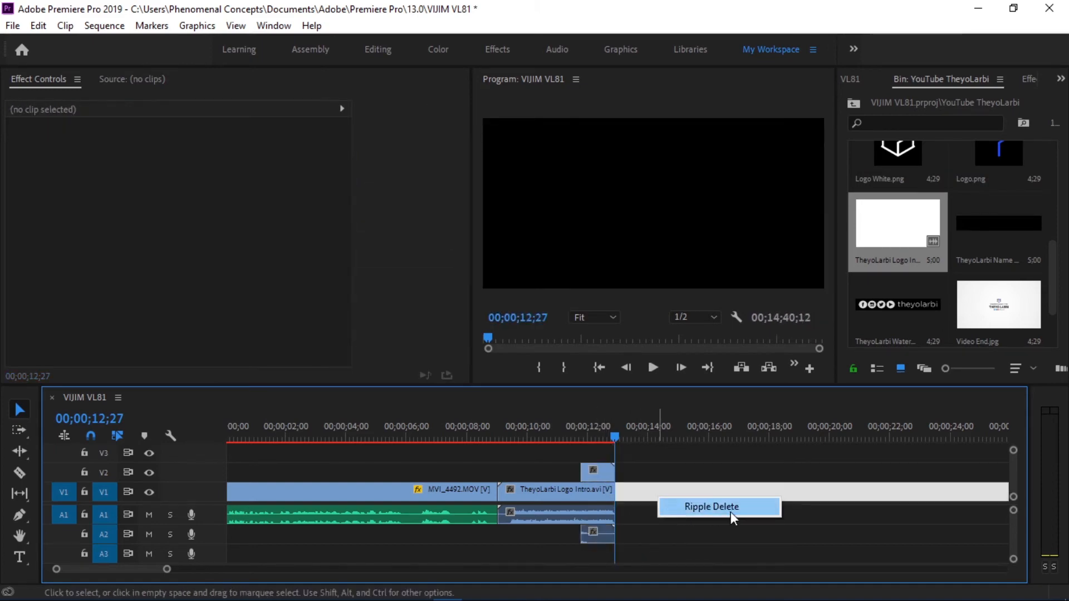
click(706, 509)
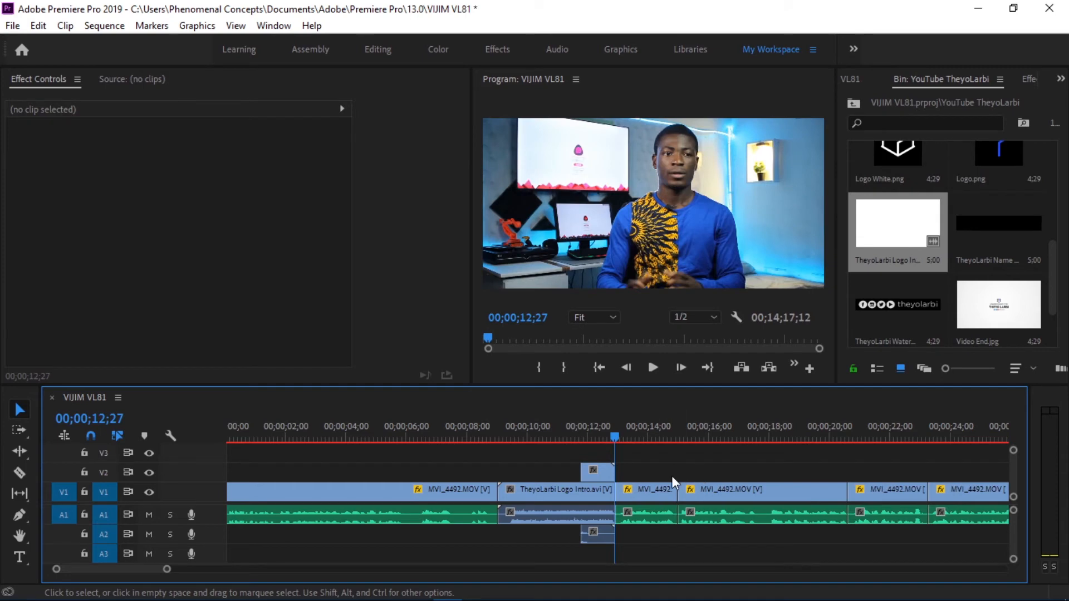
drag(605, 473, 647, 490)
Preview the sequence up to 00;00;14;22, raise the intro's tail to V3 to free V2, and enlarge the video track area.
click(599, 367)
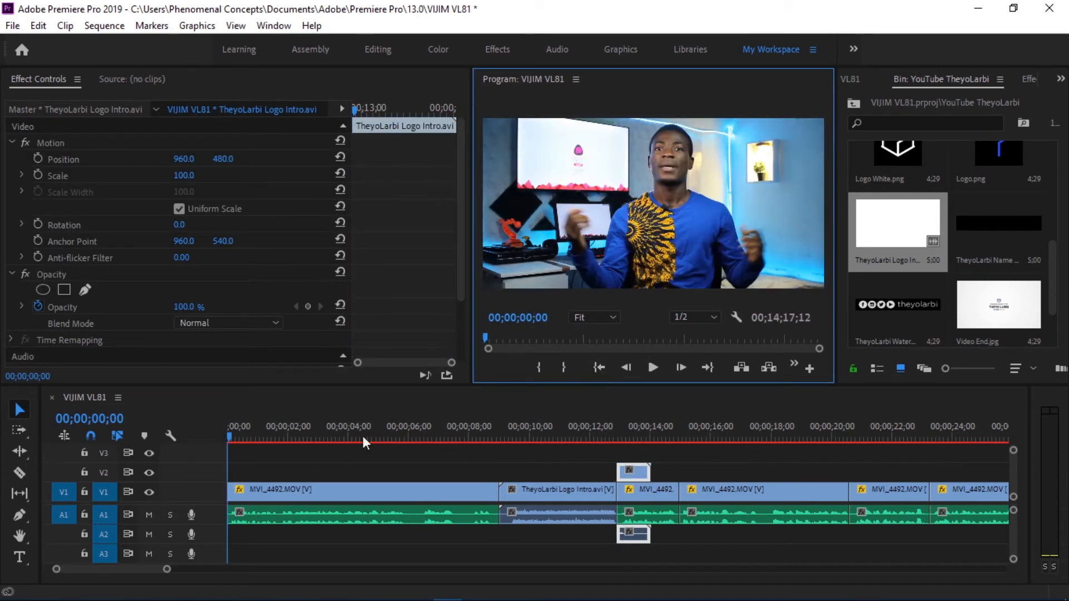
drag(229, 433, 635, 454)
drag(667, 438, 673, 442)
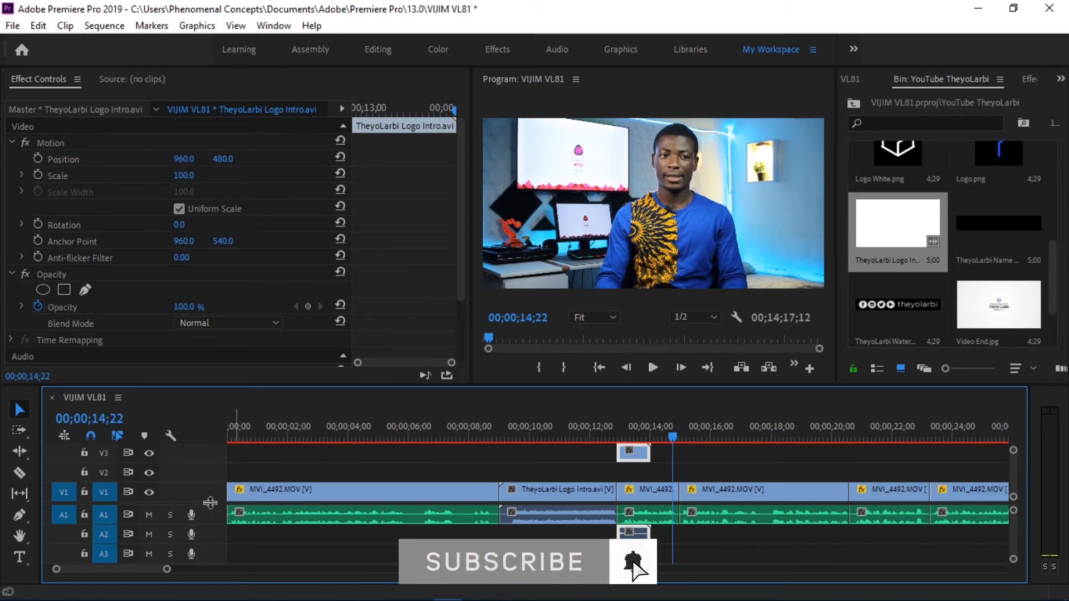
drag(210, 507, 210, 517)
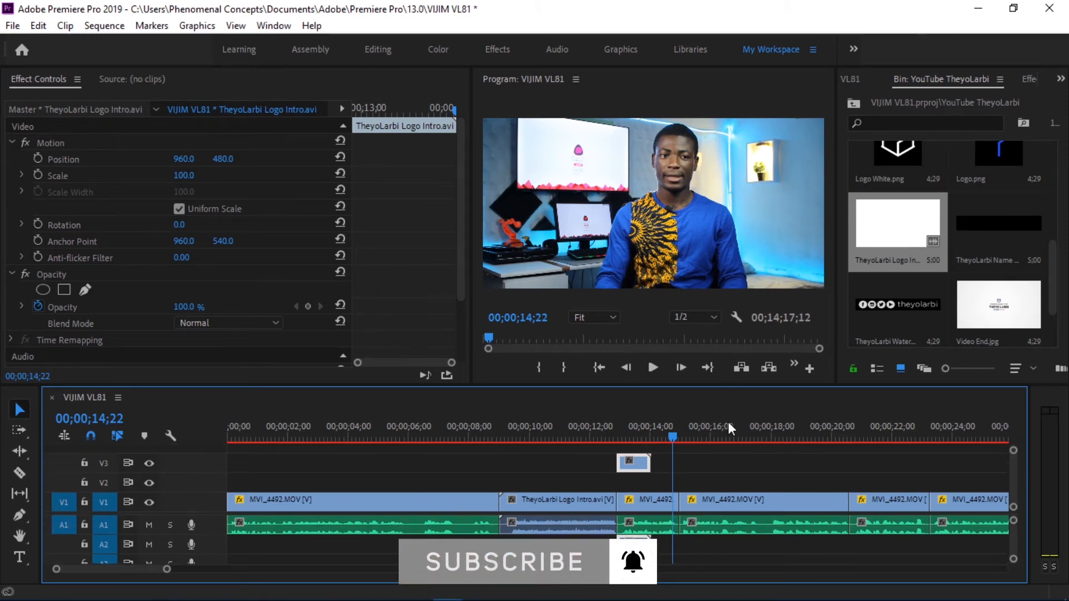
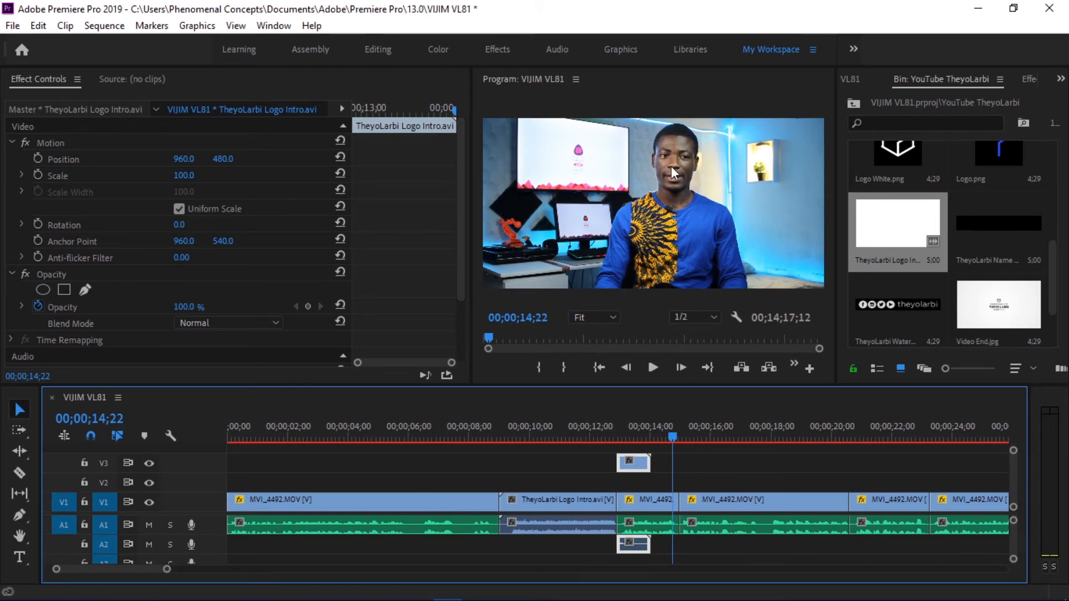
Find MVI_4426.MOV in the B-Roll bin and load it for source preview.
click(857, 75)
double_click(888, 260)
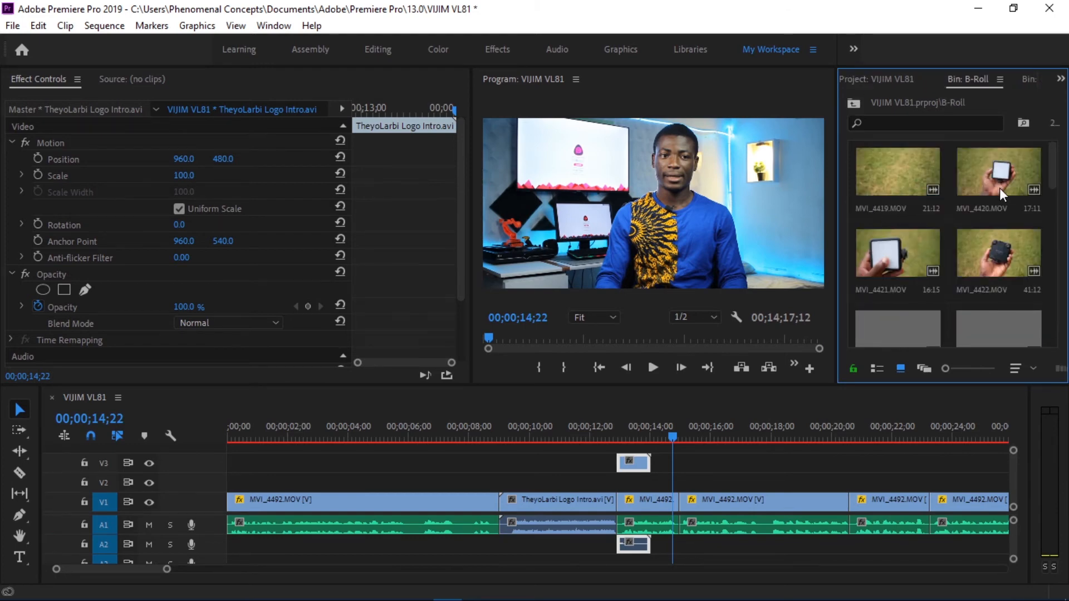
scroll(1057, 170, down, 1)
drag(1057, 170, 1057, 213)
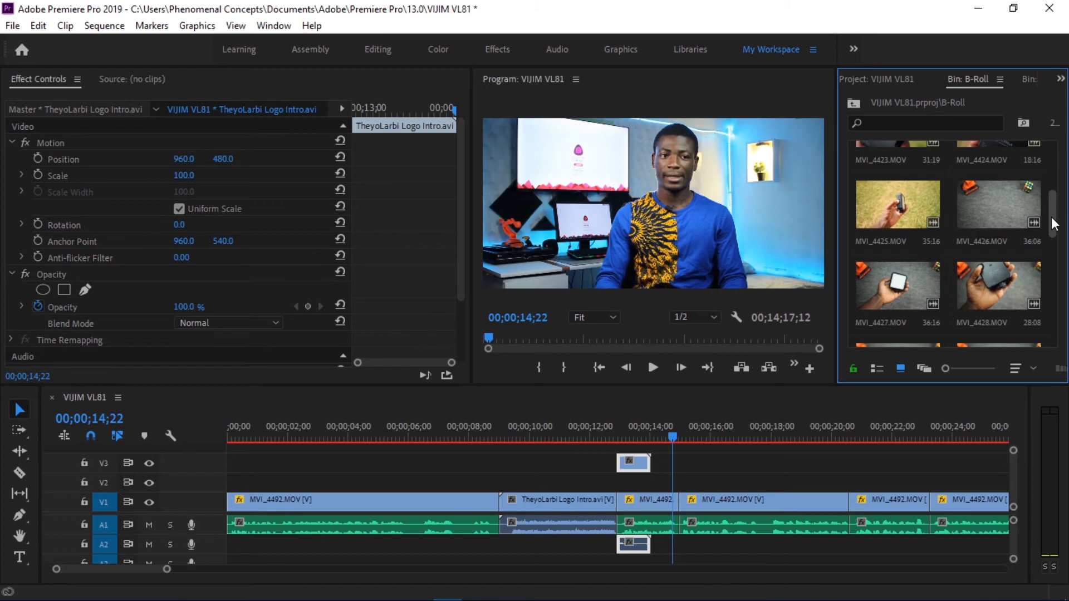
double_click(975, 206)
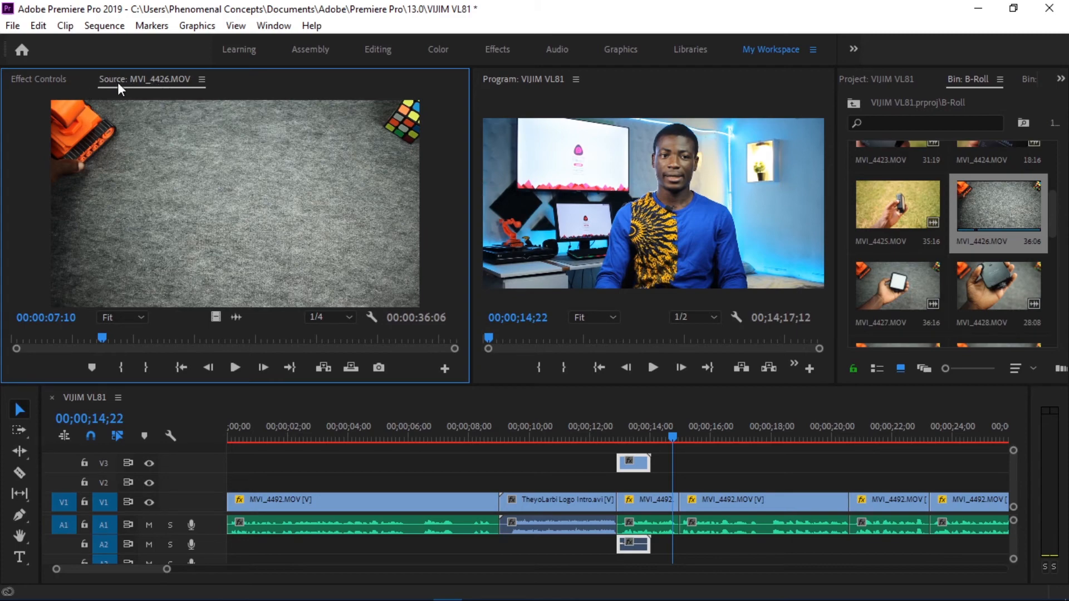
click(52, 79)
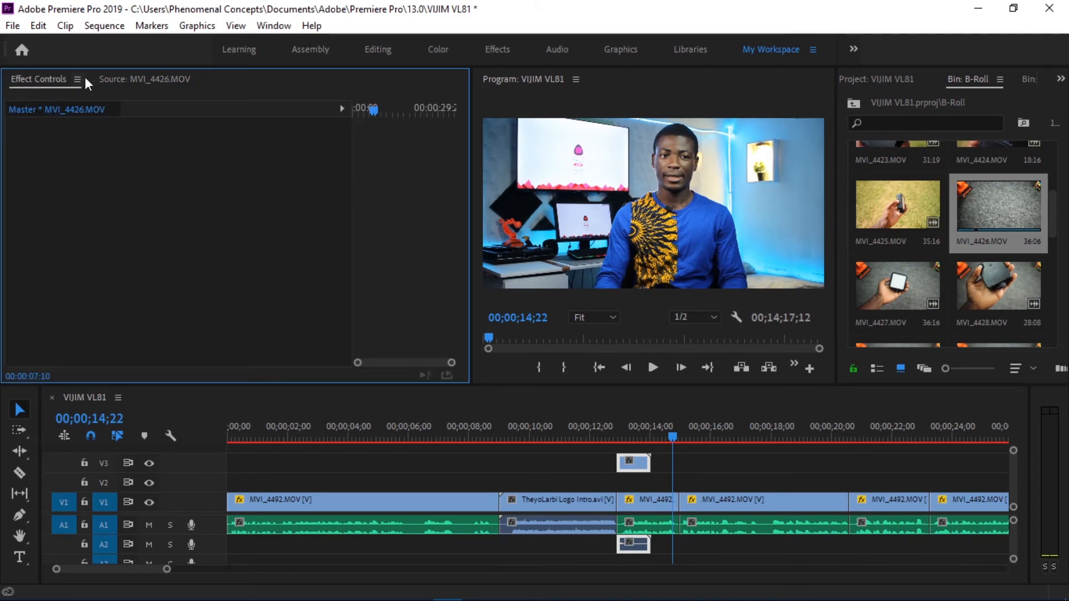
click(123, 79)
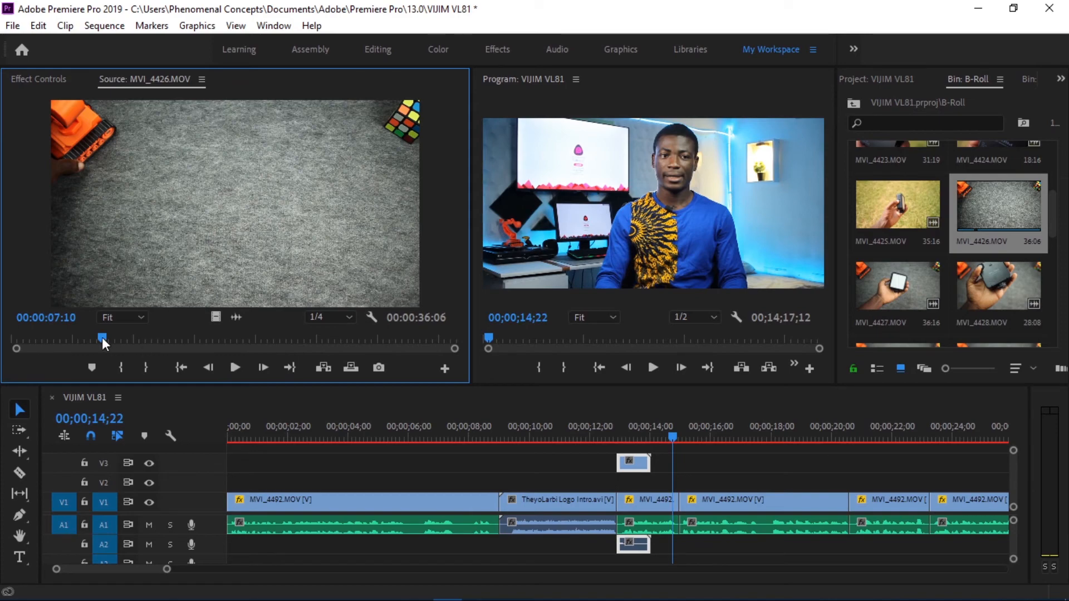
Review MVI_4426.MOV in the source preview and mark its In point at 00:00:21:07.
mouse_move(102, 338)
mouse_down()
mouse_move(12, 339)
mouse_move(115, 336)
mouse_up()
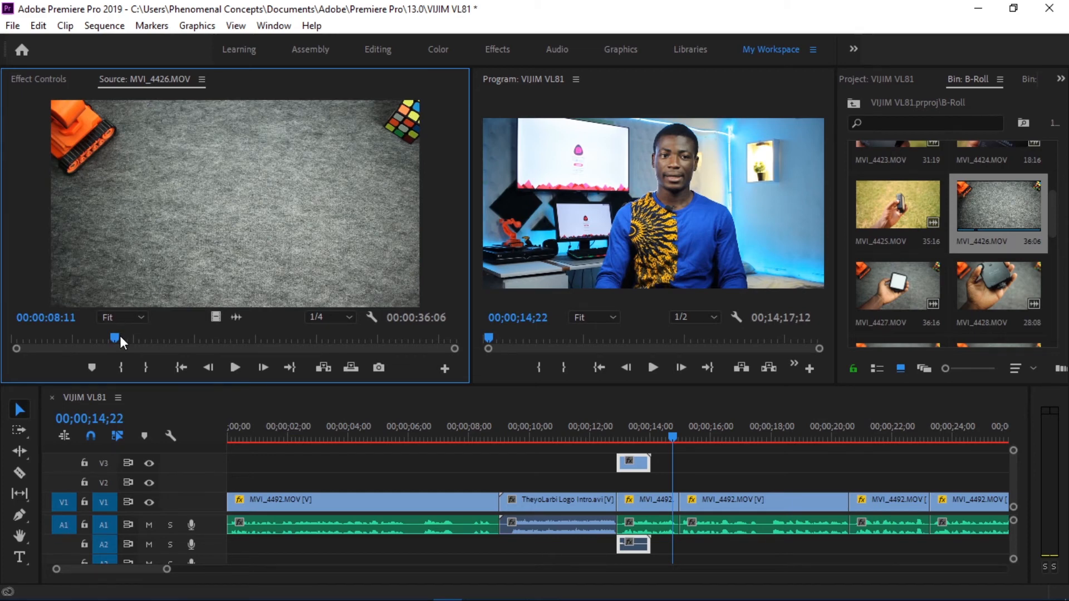
drag(118, 336, 238, 330)
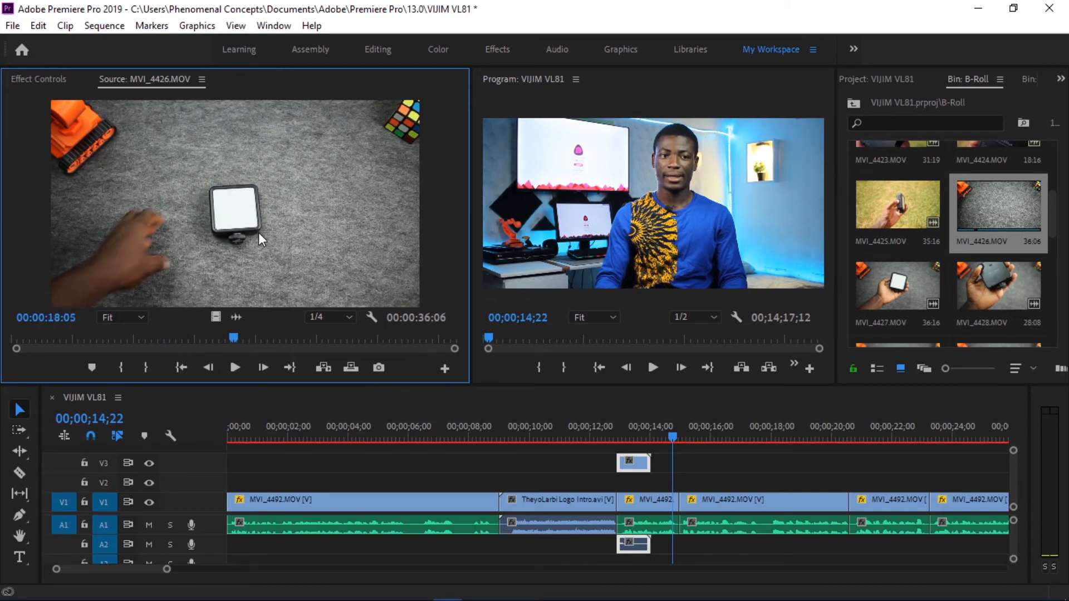
drag(235, 339, 274, 342)
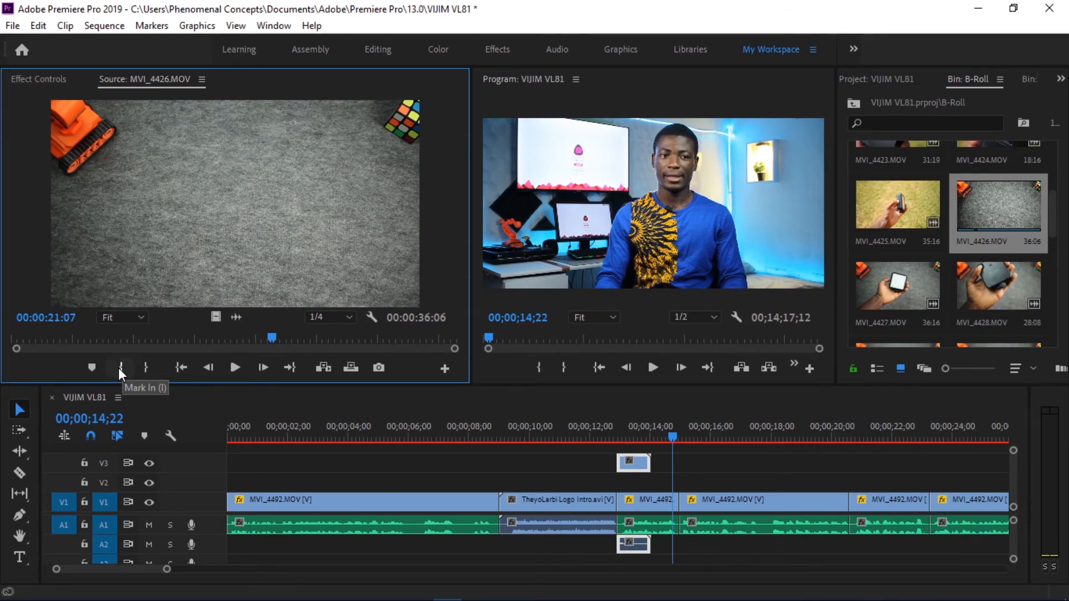
mouse_move(16, 349)
mouse_down()
mouse_move(220, 351)
mouse_move(17, 350)
mouse_up()
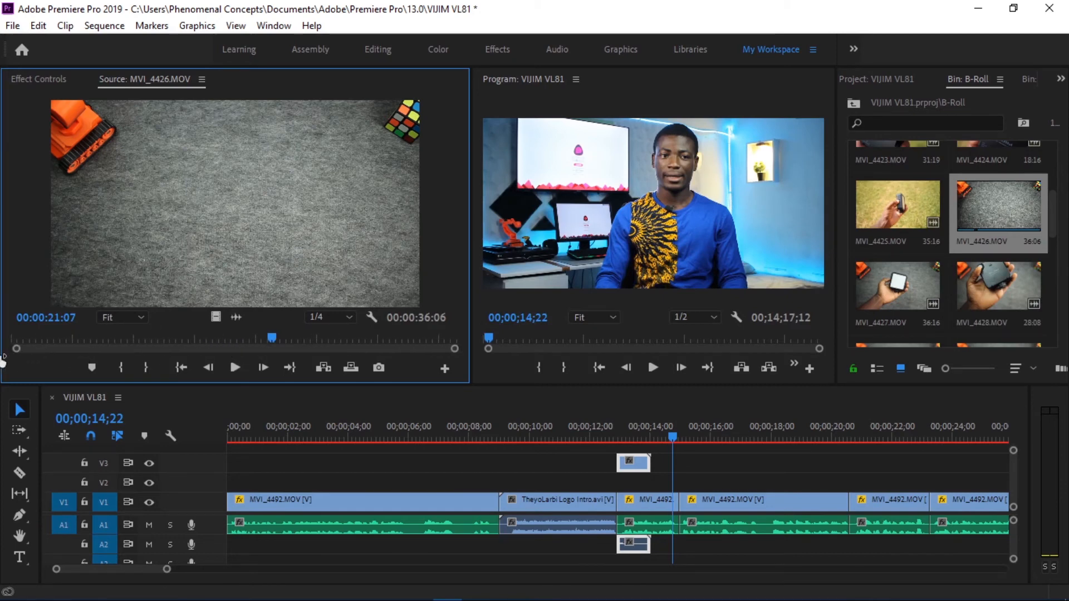
click(119, 367)
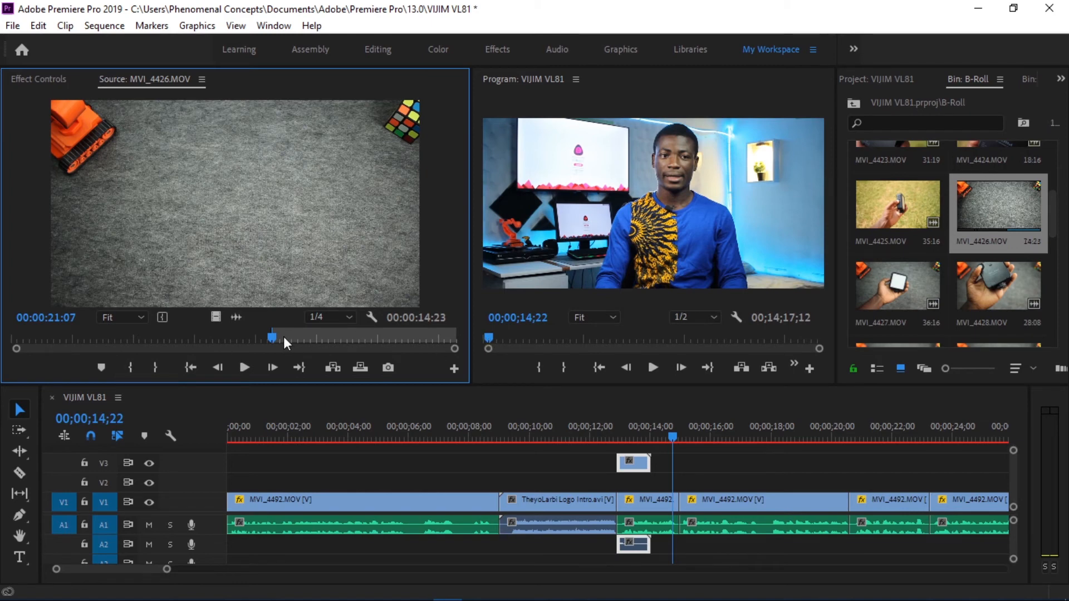
Mark the Out point of MVI_4426.MOV at 00:00:36:00 and place only its video on V2 directly after the logo intro.
drag(273, 335, 450, 336)
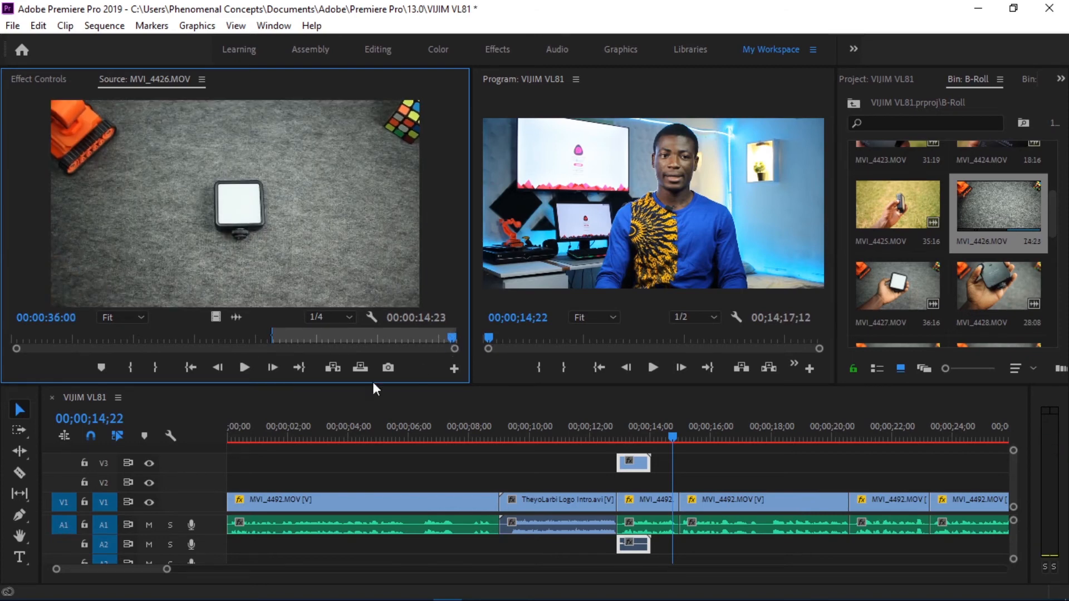
click(159, 367)
drag(216, 320, 622, 490)
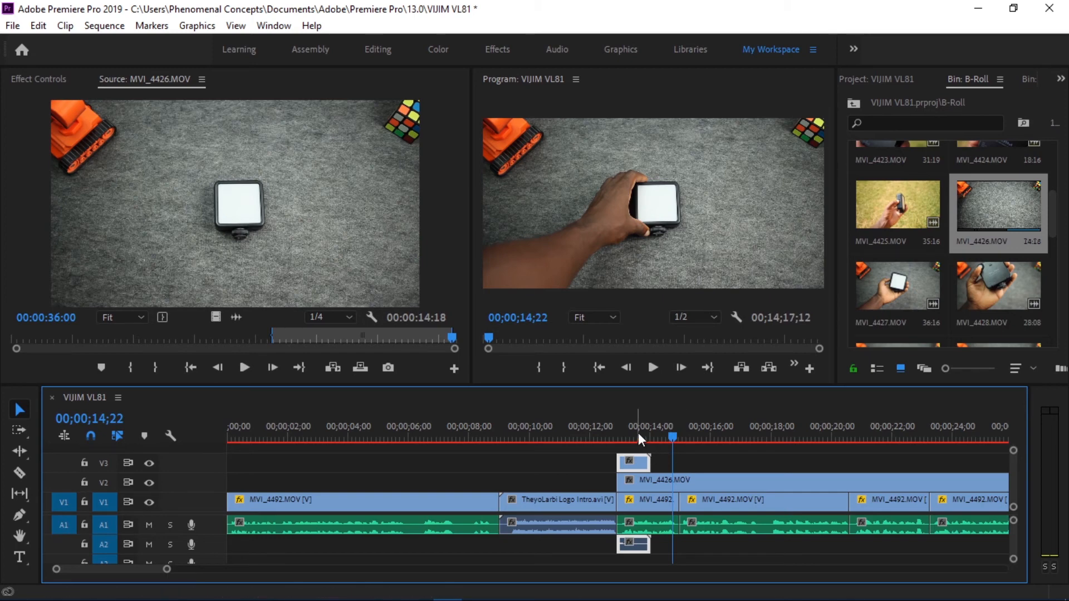
Split MVI_4426.MOV on V2 at 00;00;17;26 and delete the part after the cut.
drag(630, 433, 768, 448)
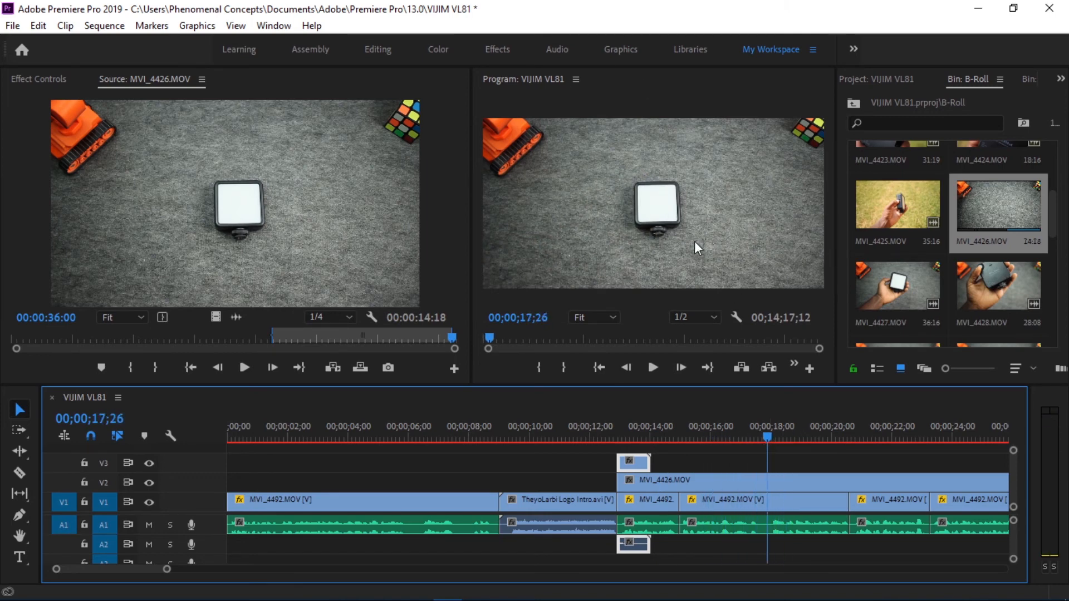
key(c)
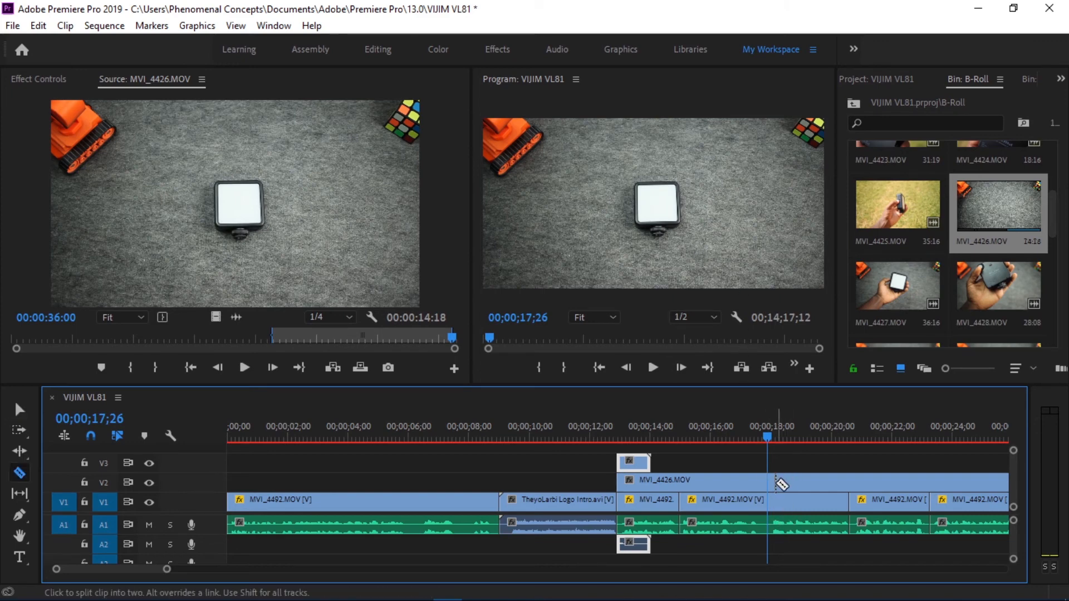
click(775, 484)
key(v)
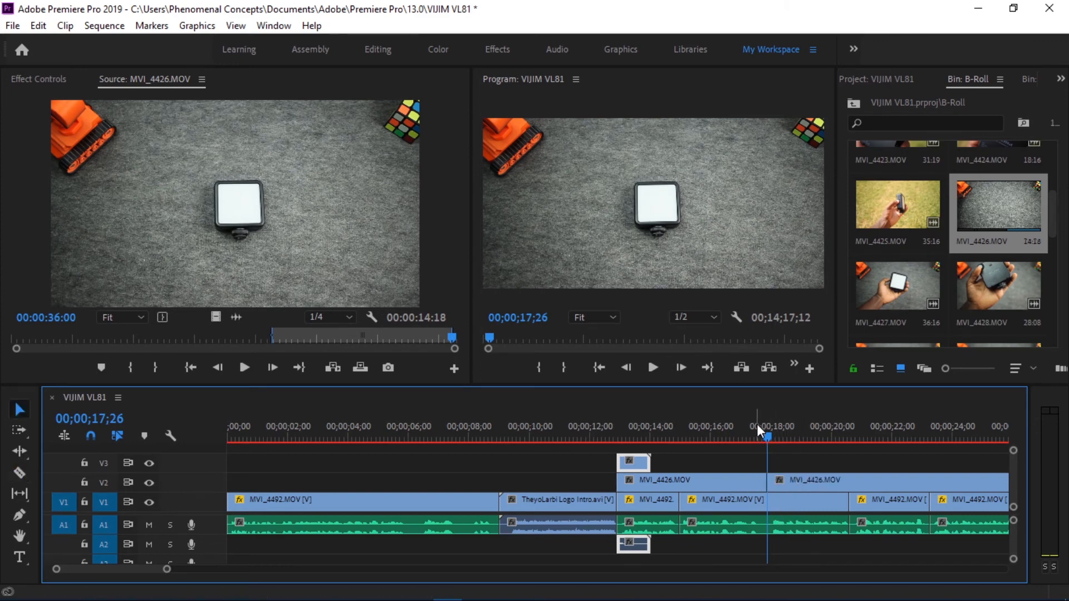
click(728, 441)
drag(728, 440, 757, 440)
click(834, 479)
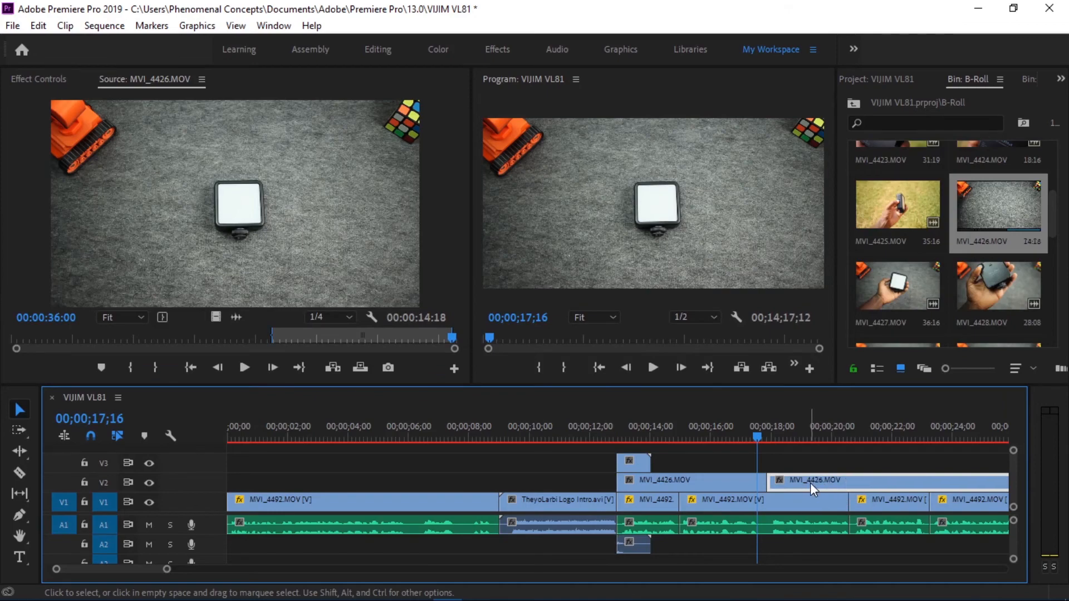
right_click(812, 484)
Load MVI_4427.MOV from the B-Roll bin and place only its video on V2 directly after MVI_4426.MOV.
click(863, 102)
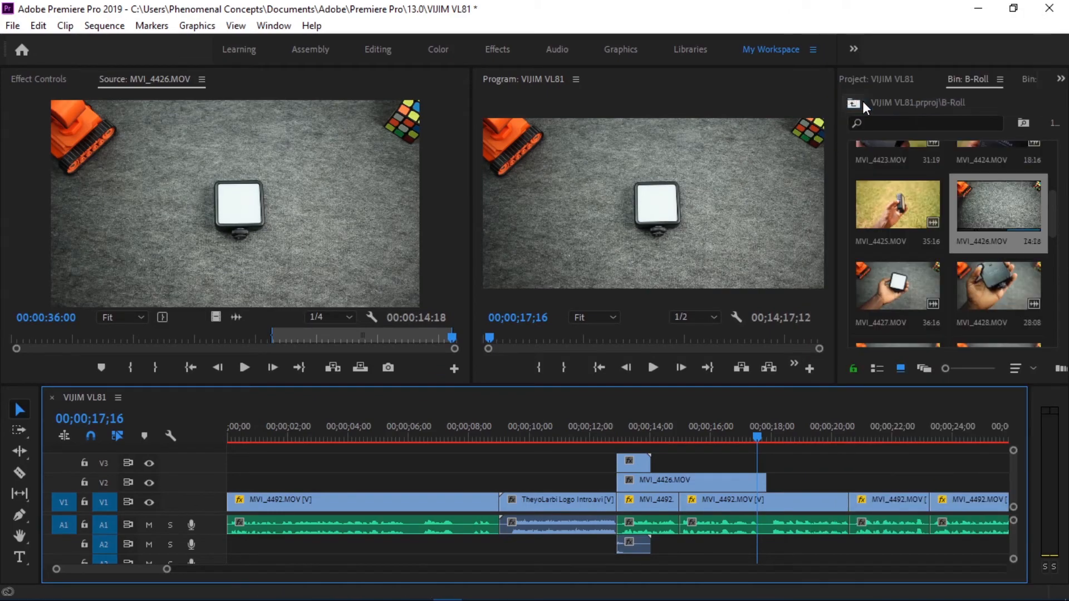
double_click(862, 282)
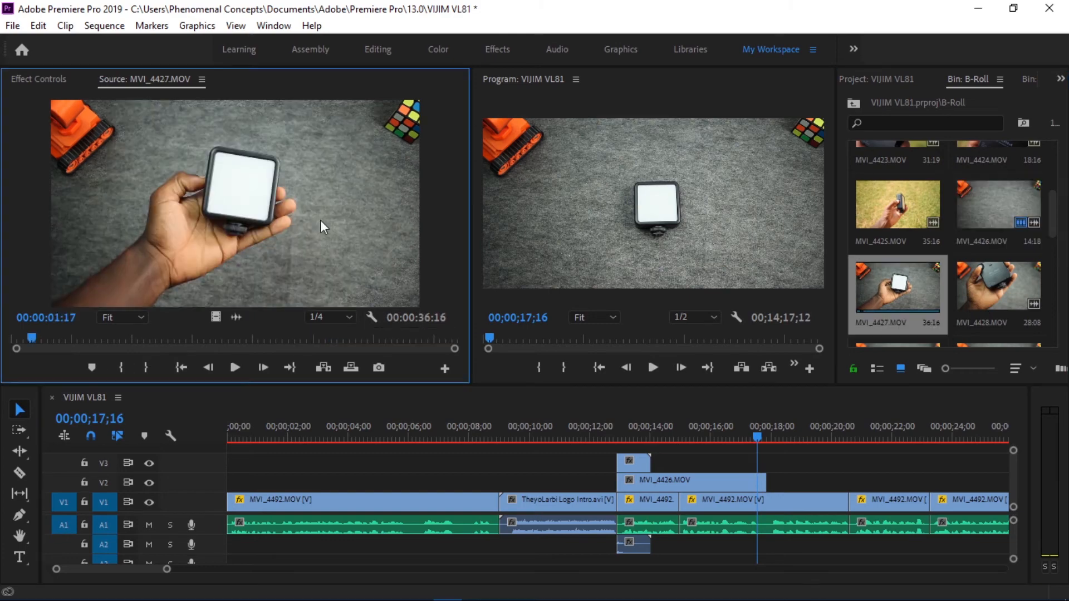
mouse_move(32, 336)
mouse_down()
mouse_move(232, 339)
mouse_move(13, 338)
mouse_up()
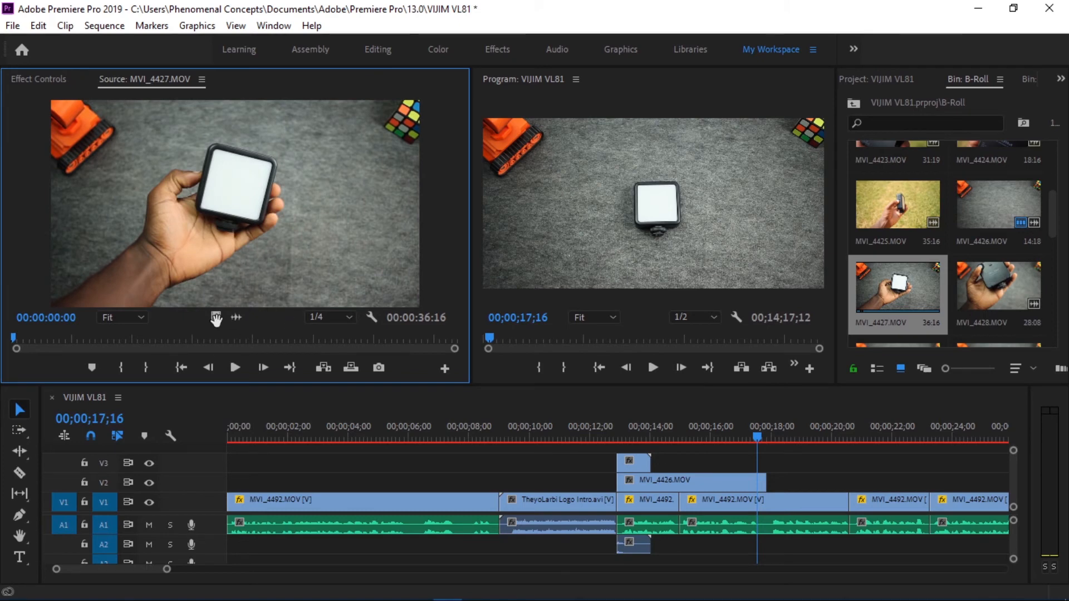
drag(699, 439, 783, 479)
drag(790, 482, 783, 482)
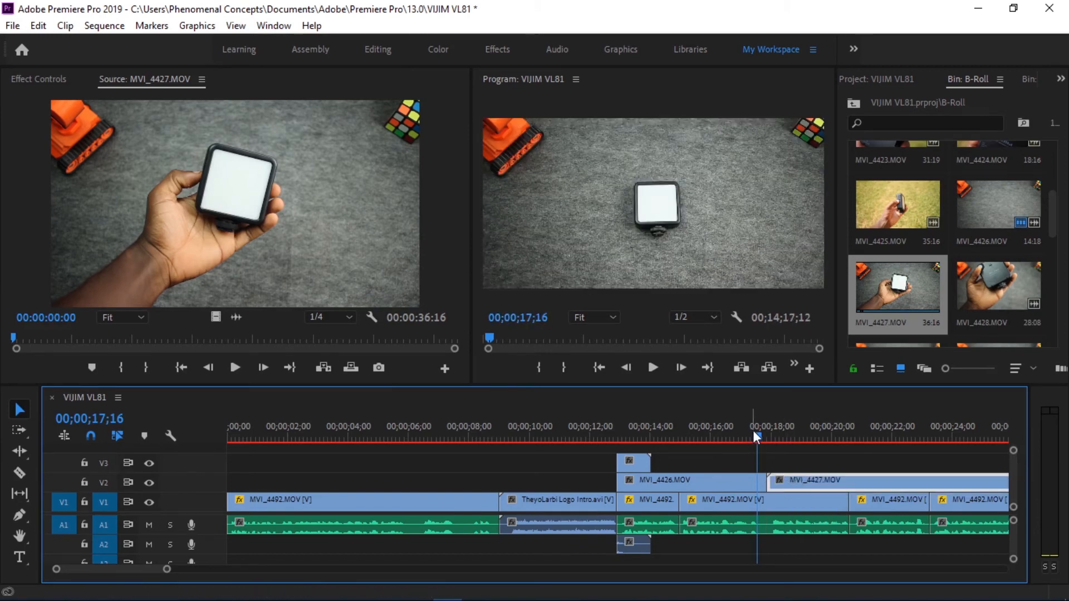
Scrub across the cut into MVI_4427.MOV and look through the effects stored in Custom Bin 01.
drag(757, 435, 835, 443)
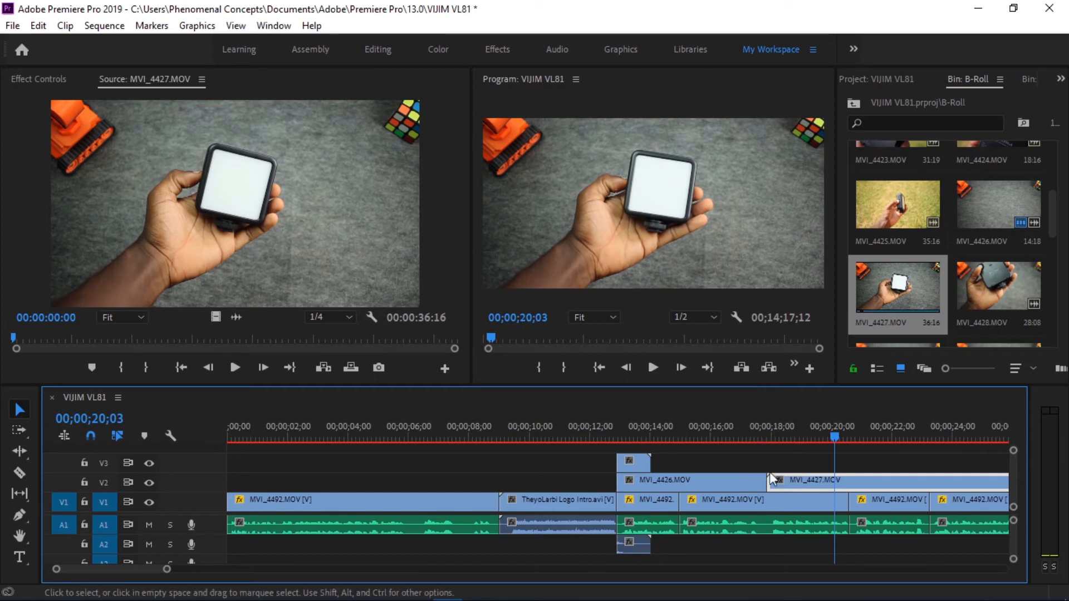
scroll(753, 472, down, 10)
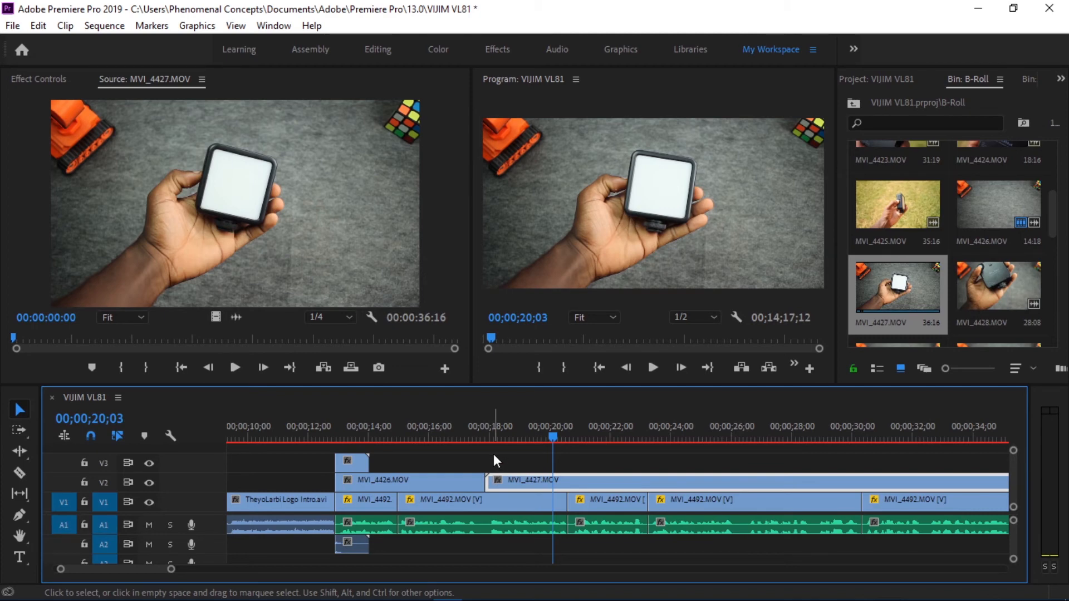
click(1061, 78)
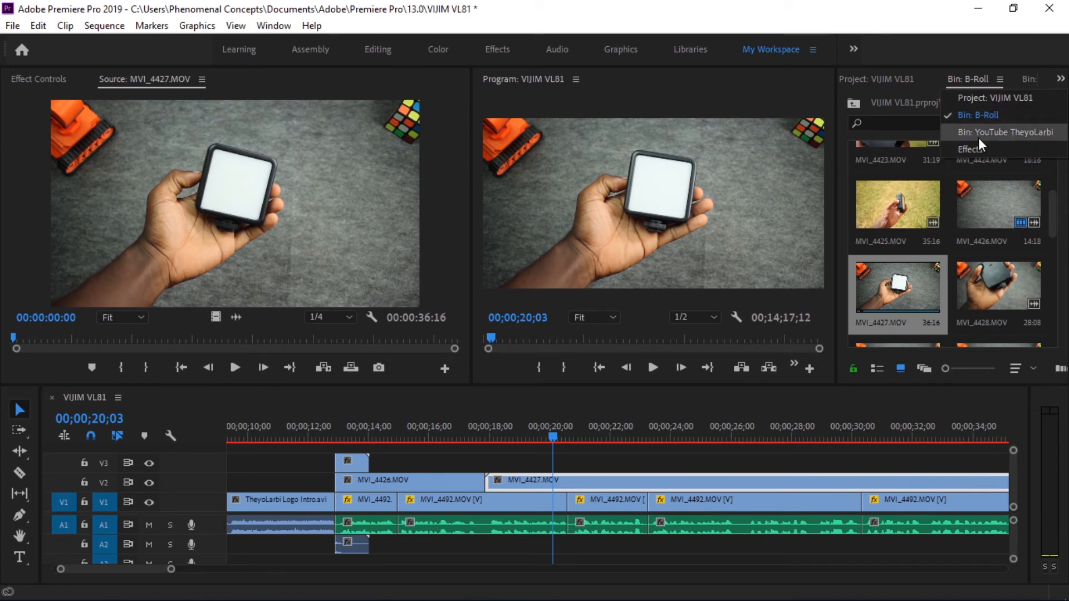
click(977, 143)
click(848, 216)
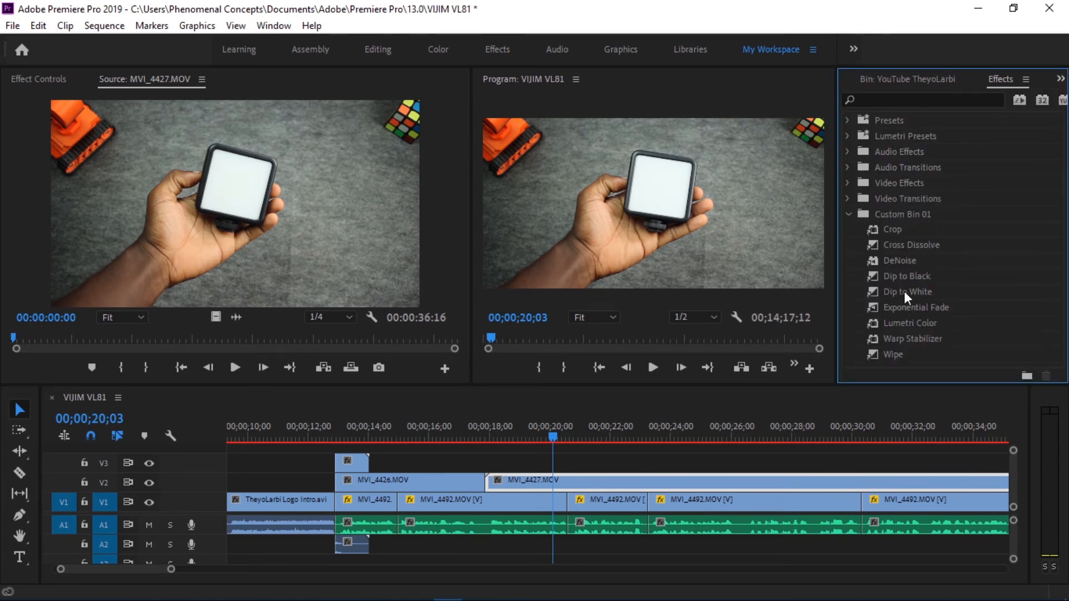
click(886, 82)
click(859, 80)
click(858, 79)
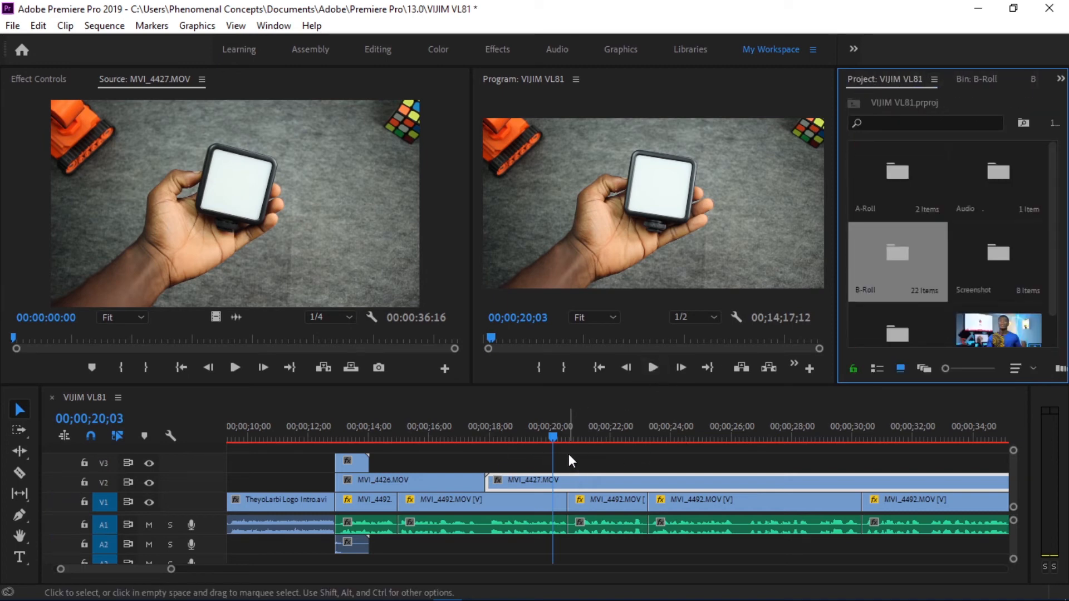
Trim the end of MVI_4427.MOV on V2 back to the A-roll cut at about 00;00;23.
drag(171, 569, 252, 569)
drag(762, 492, 460, 483)
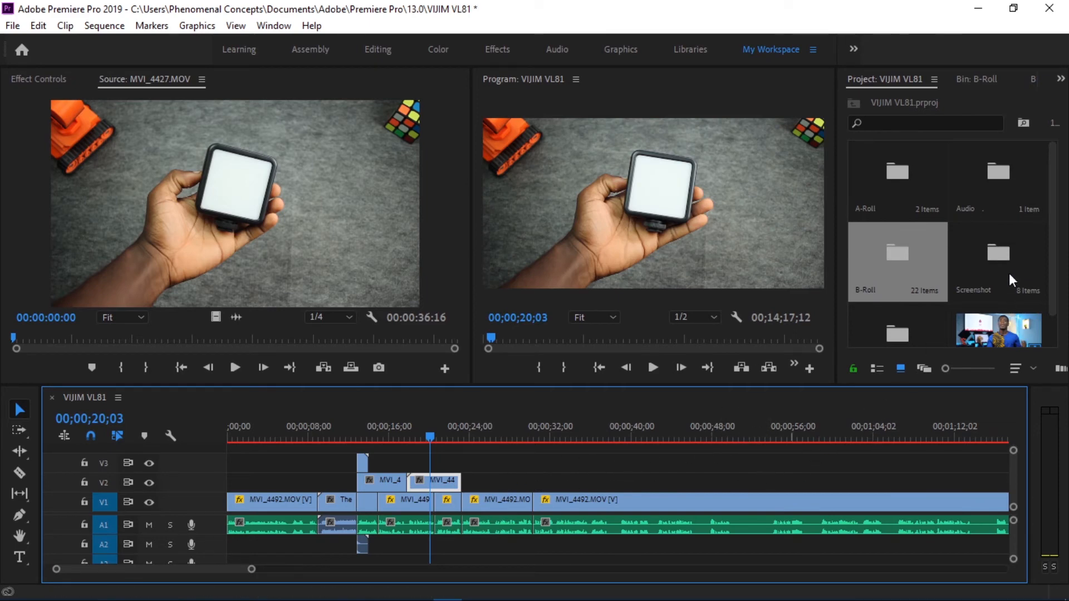
Open the Screenshot bin of the project and browse its images.
drag(1054, 269, 1060, 309)
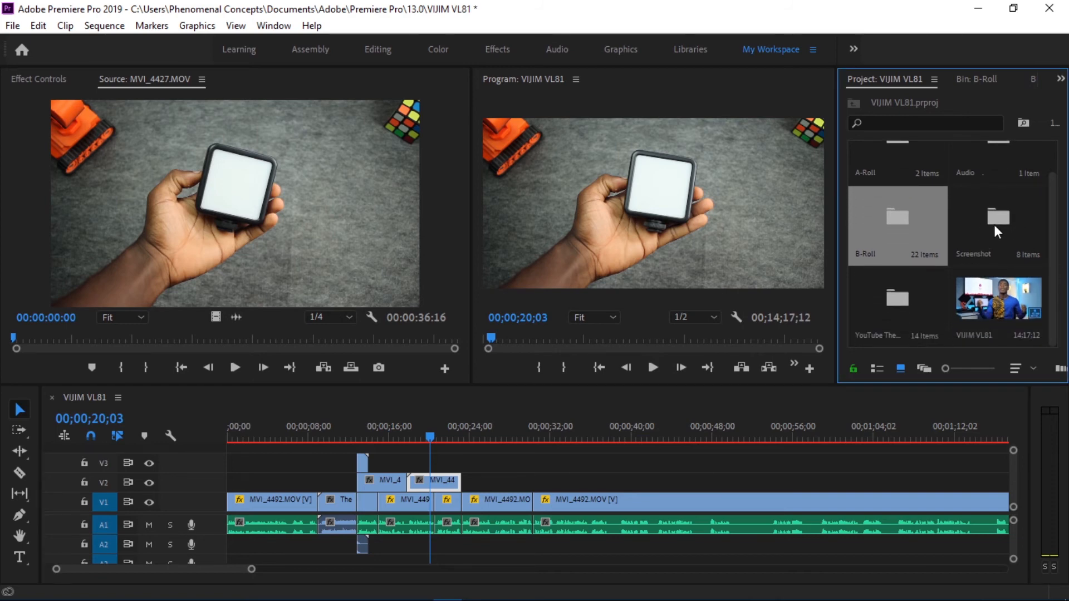
double_click(995, 222)
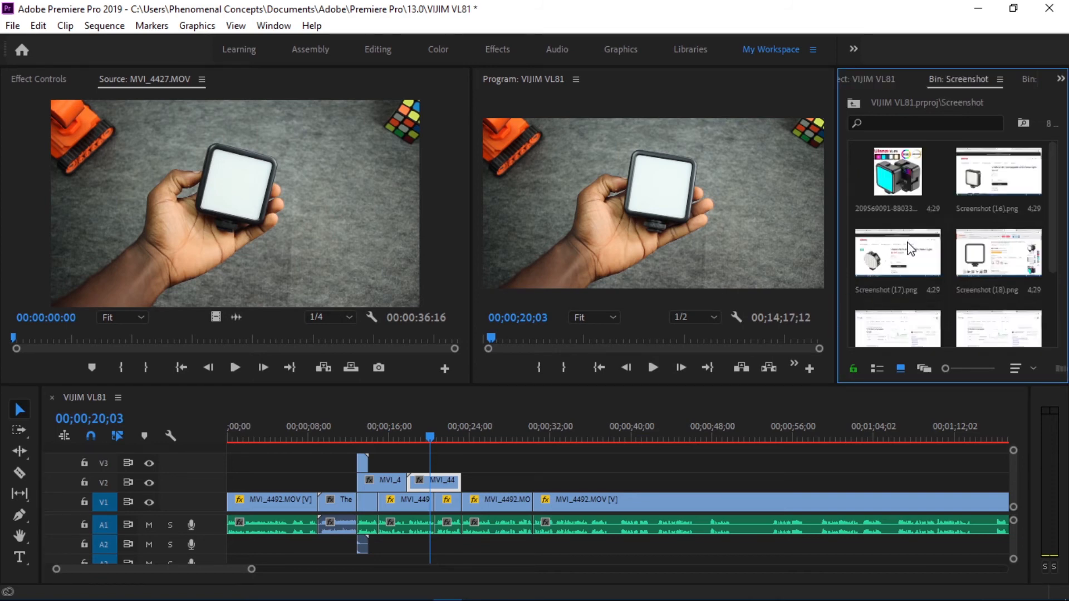
scroll(907, 249, down, 3)
scroll(907, 248, up, 3)
Find the next usable line and ripple-trim the unwanted opening of the A-roll clip that starts at 00;00;30;10.
drag(476, 430, 894, 446)
scroll(877, 453, down, 8)
drag(642, 432, 276, 434)
click(431, 436)
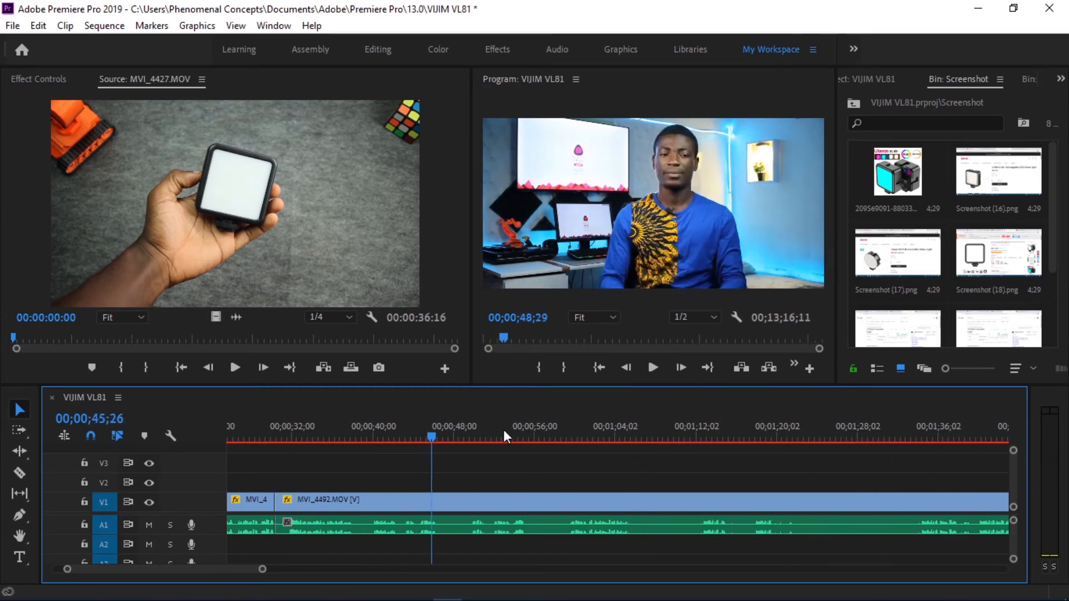
drag(503, 436, 856, 433)
key(q)
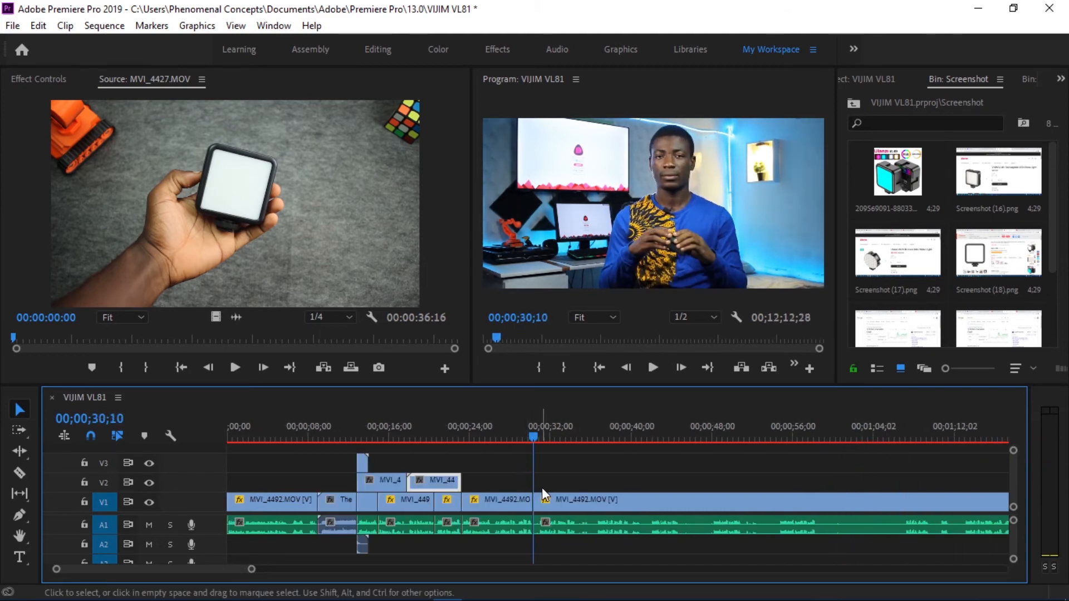
click(537, 436)
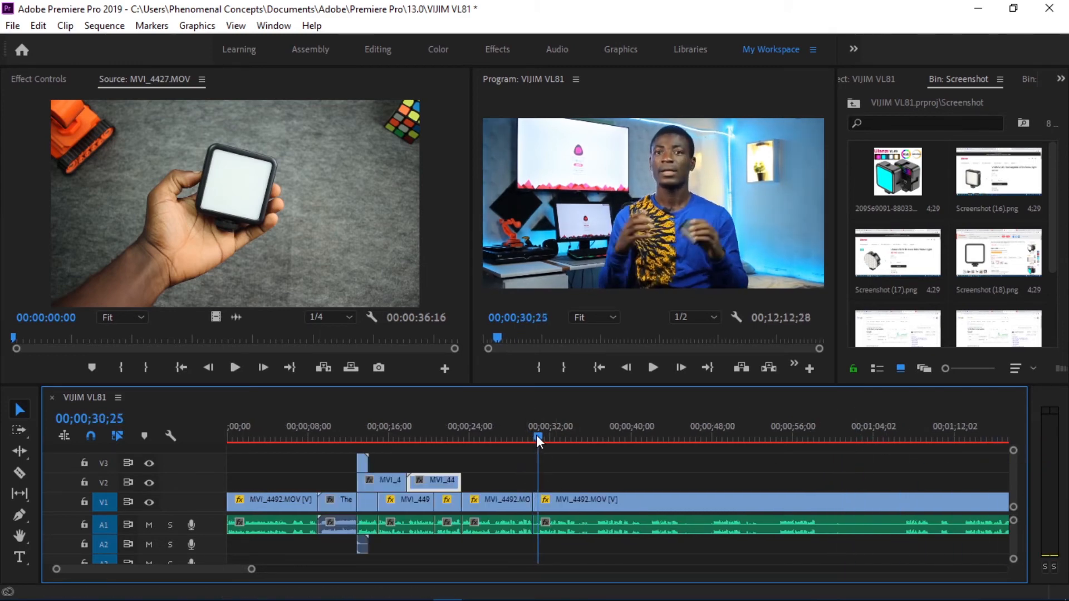
key(q)
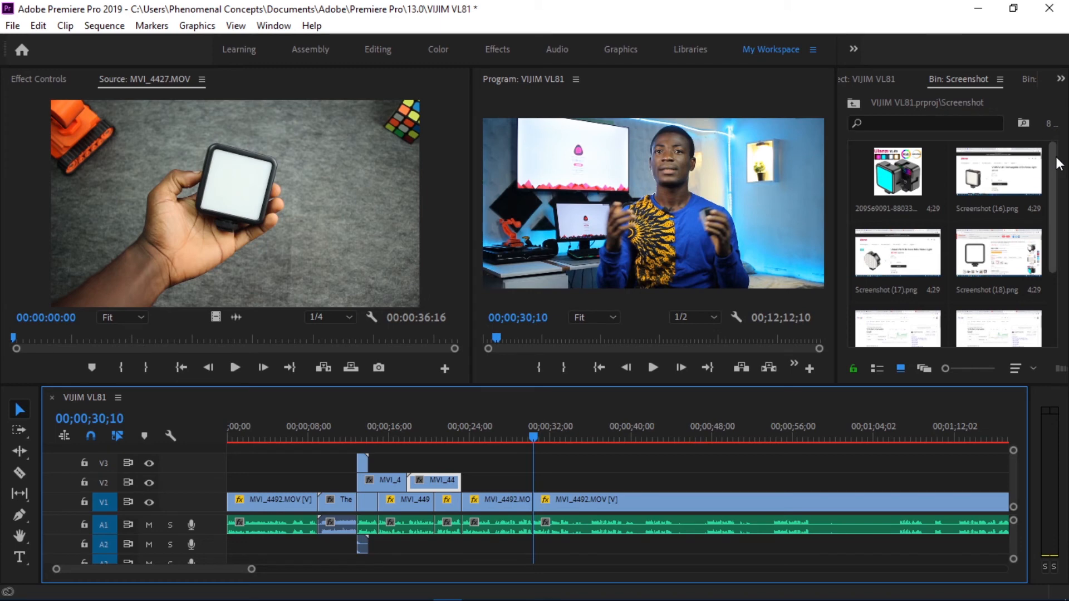
drag(1058, 162, 824, 173)
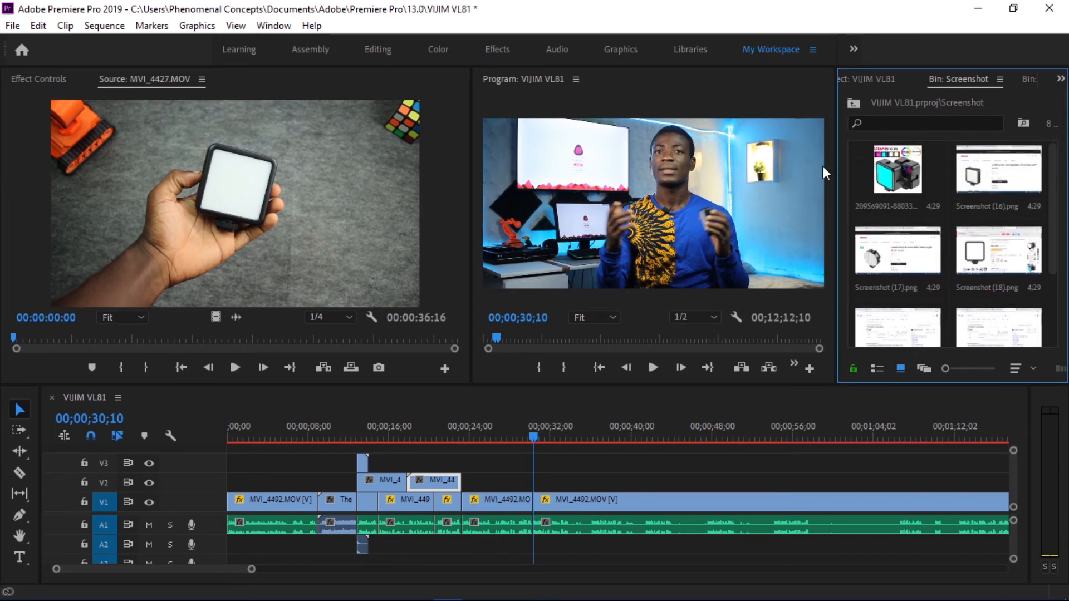
drag(1057, 167, 1056, 240)
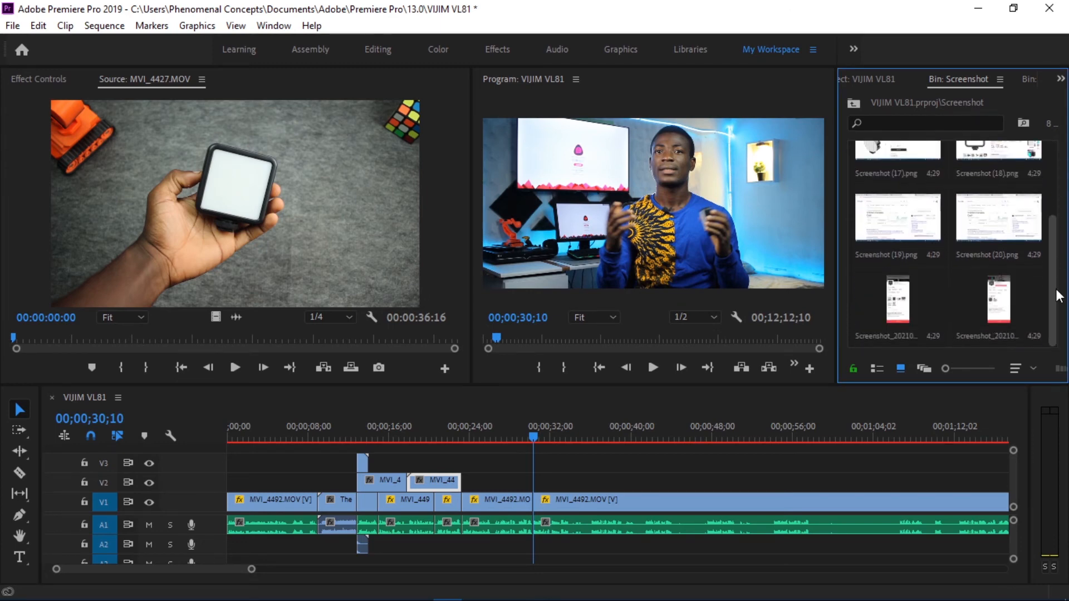
double_click(883, 303)
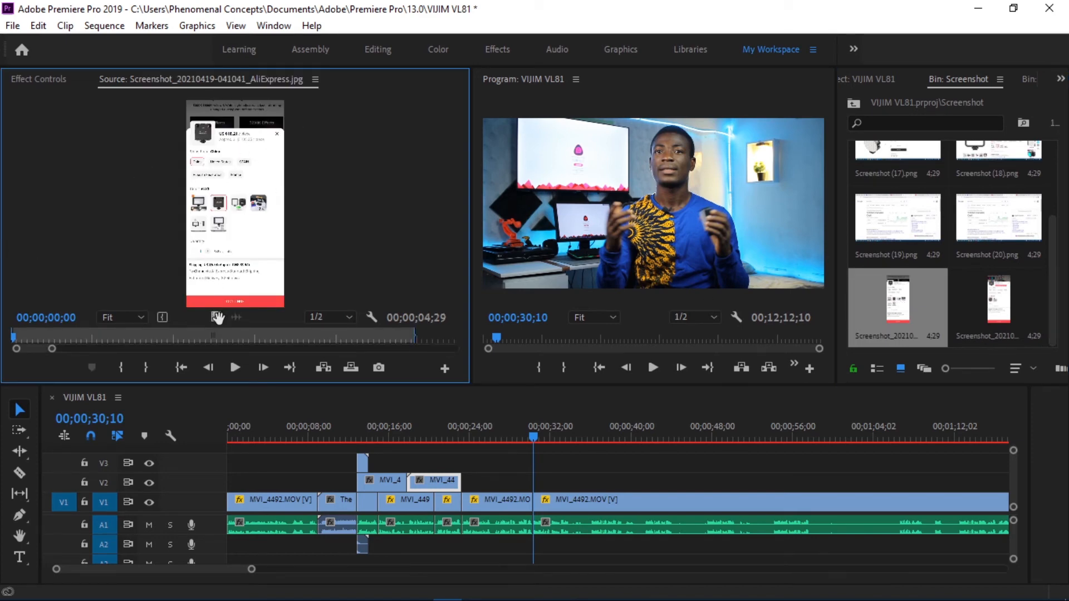
drag(216, 318, 544, 490)
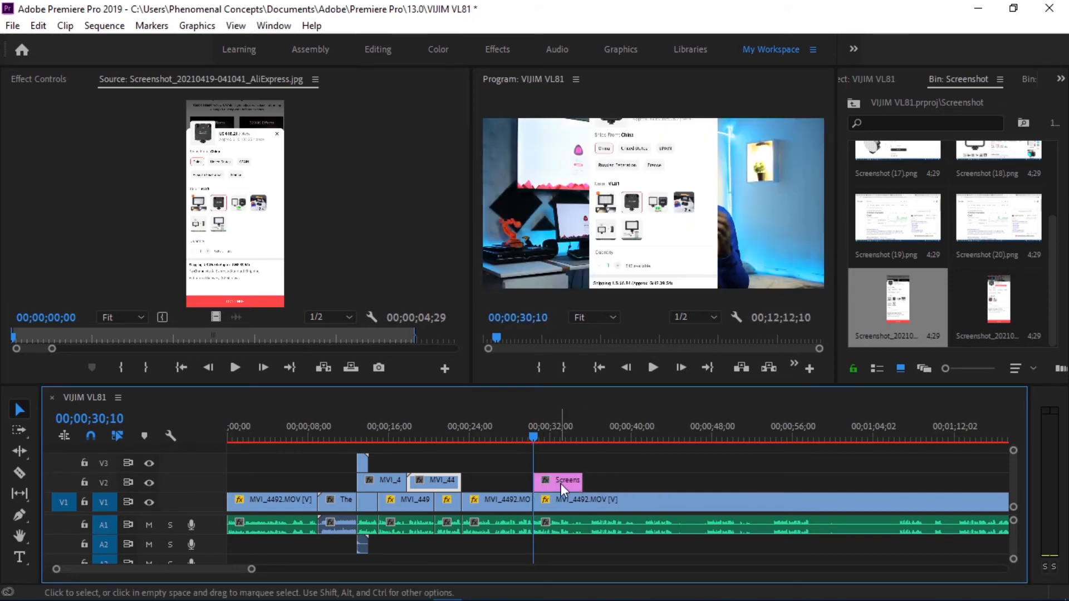
Set the AliExpress screenshot's Scale to 64 and its horizontal Position to 231 so it sits beside the speaker.
click(560, 483)
drag(548, 434, 557, 430)
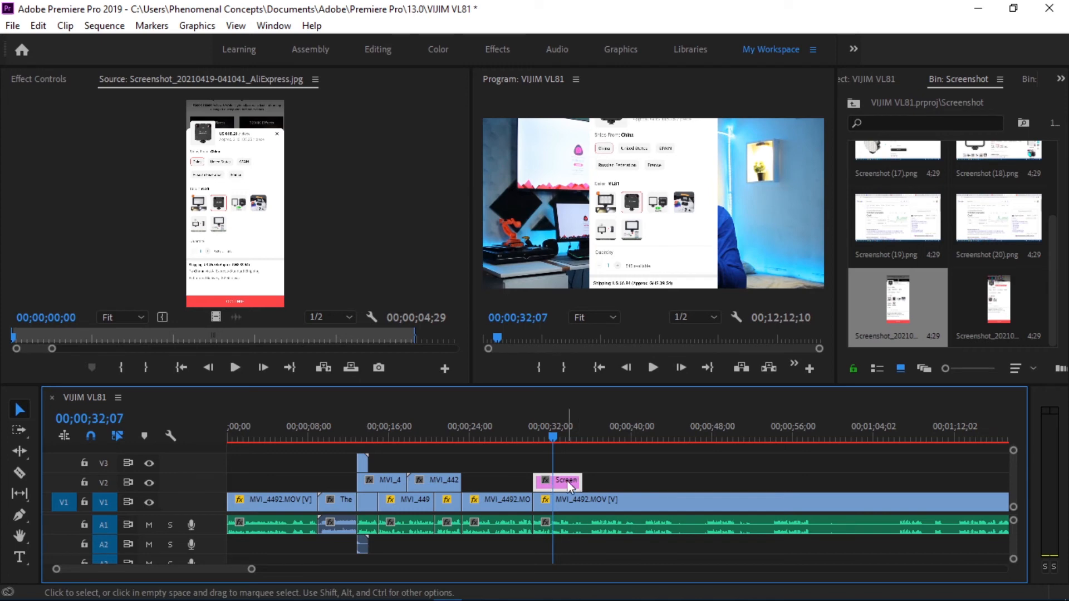
click(33, 80)
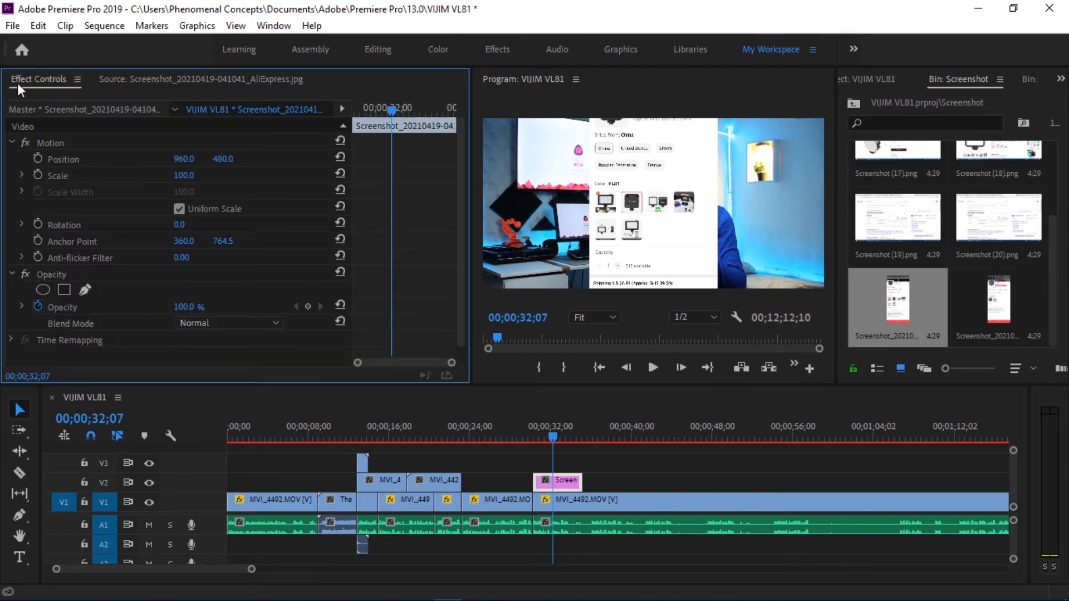
drag(184, 176, 161, 175)
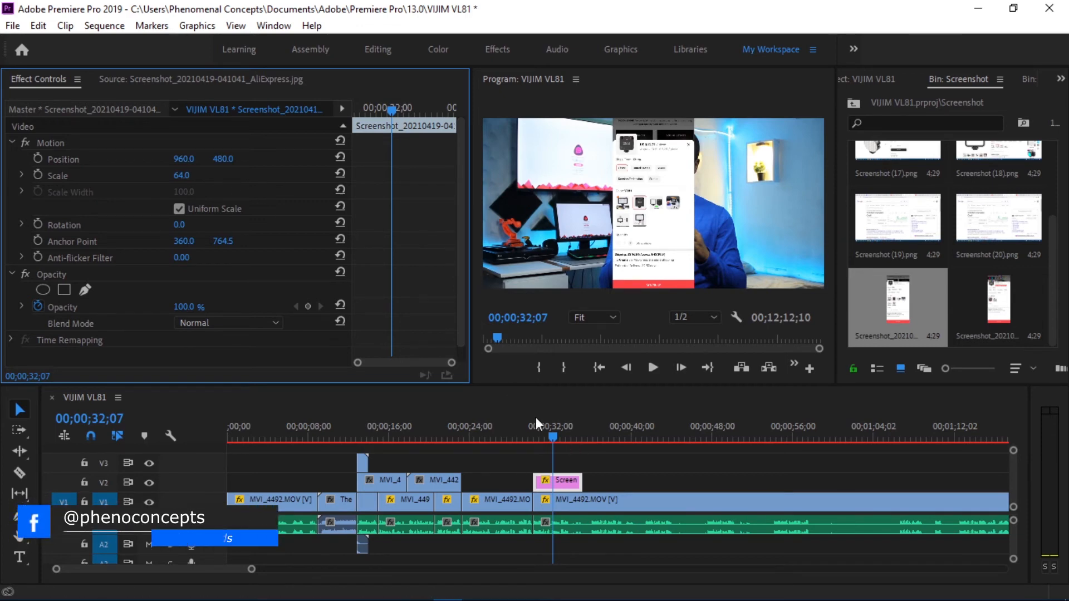
drag(184, 159, 1, 159)
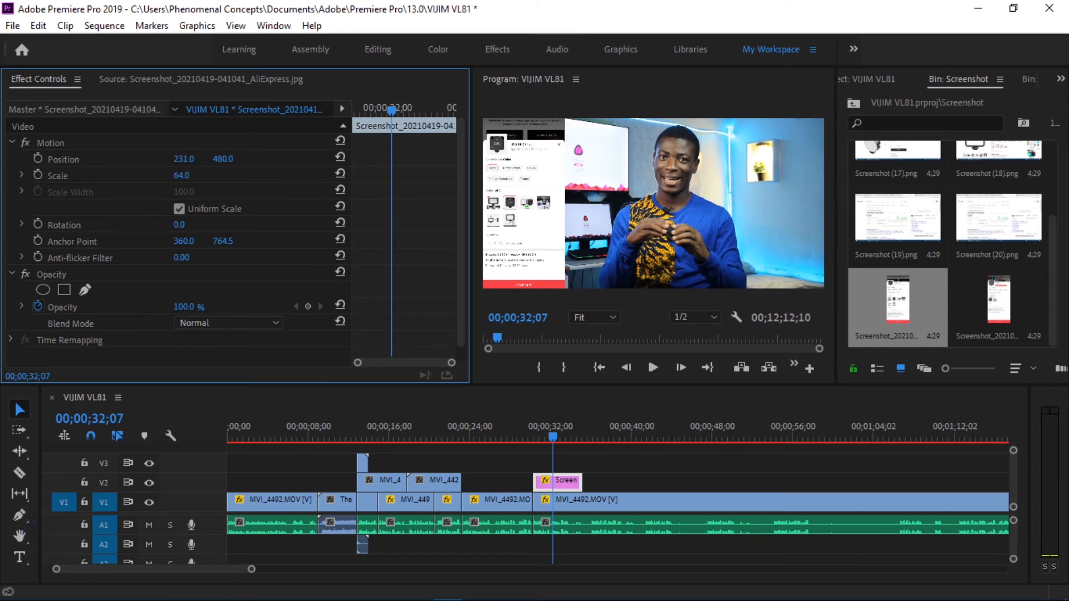
Apply the Wipe transition from Custom Bin 01 to the start of the screenshot clip on V2 and play it back.
click(1000, 79)
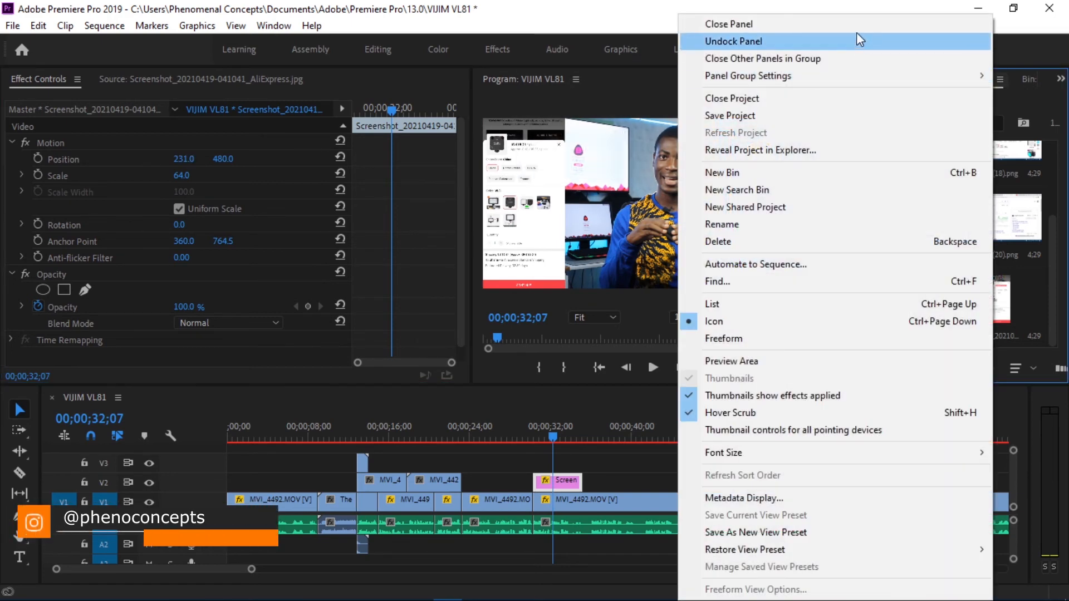
click(853, 25)
click(981, 80)
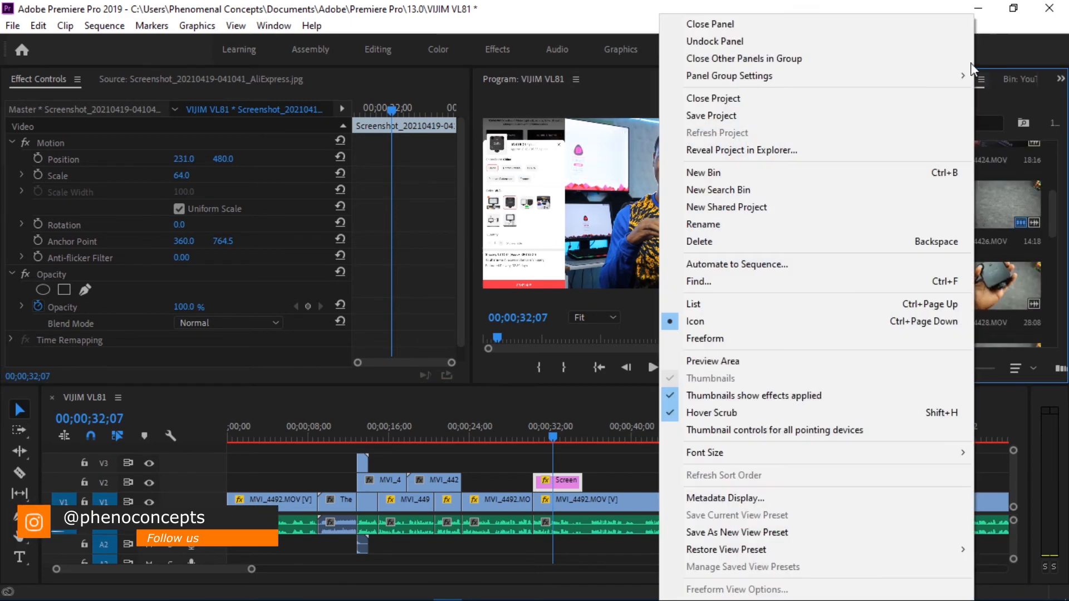
click(922, 25)
click(1024, 76)
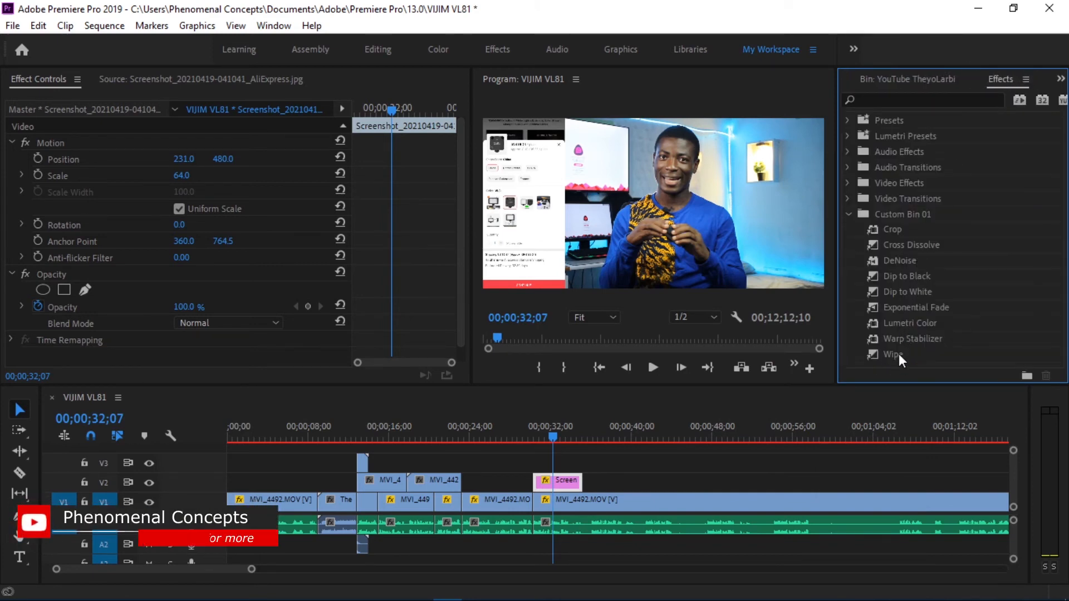
drag(898, 353, 541, 482)
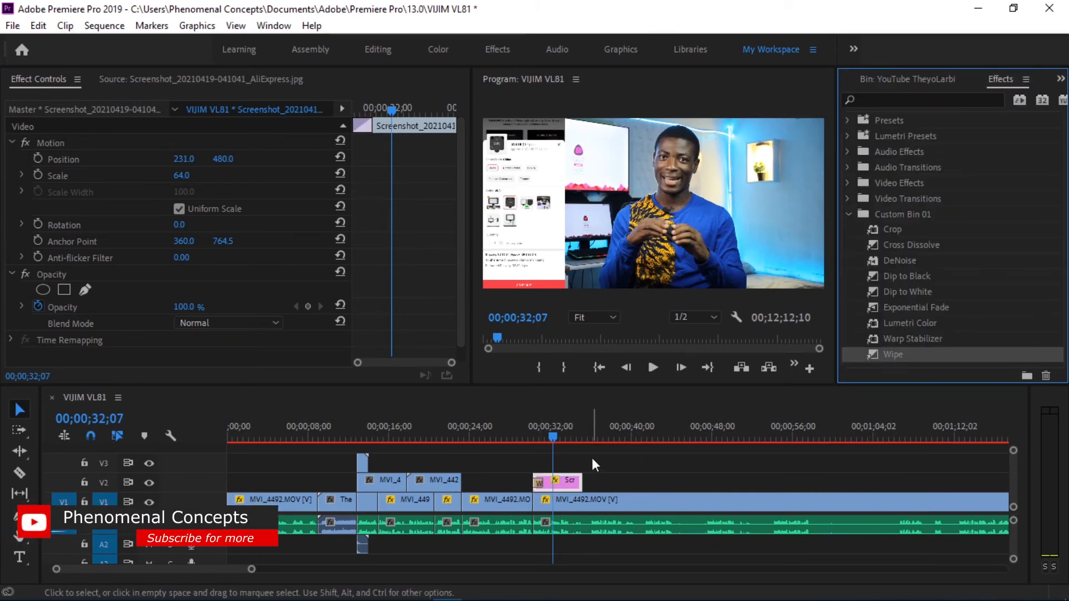
click(523, 429)
key(space)
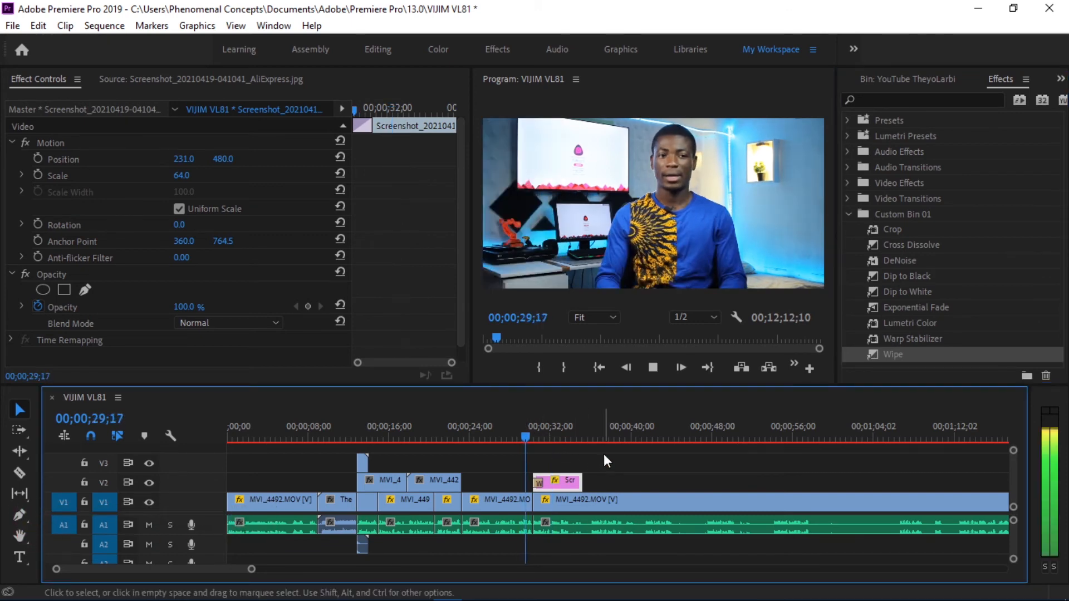
key(space)
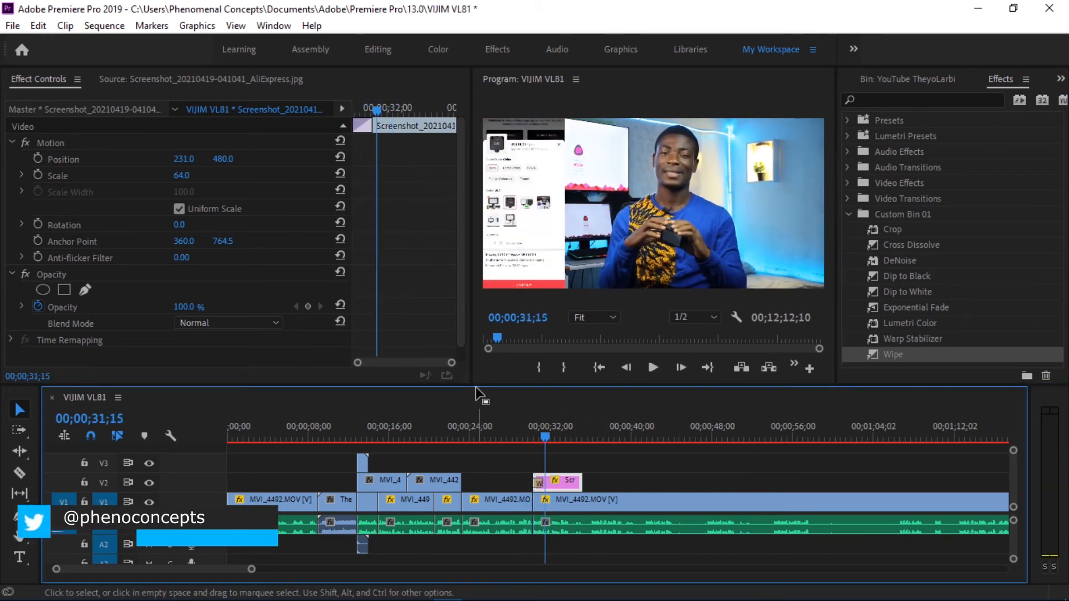
Add a Wipe transition to the end of the screenshot clip on V2 and scrub through the result.
drag(253, 569, 191, 576)
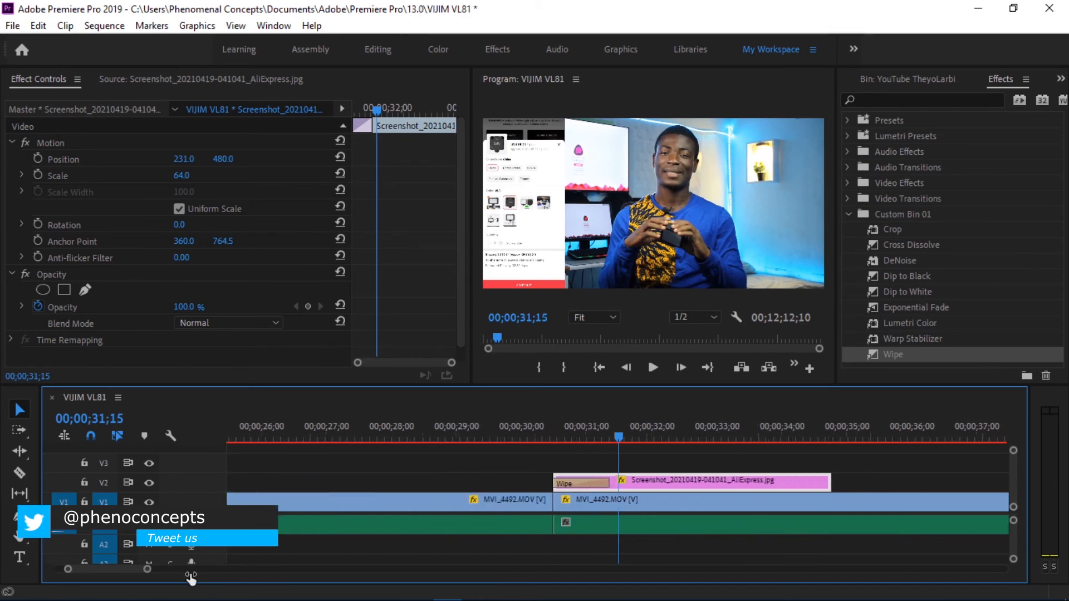
drag(557, 429, 655, 433)
drag(893, 355, 923, 487)
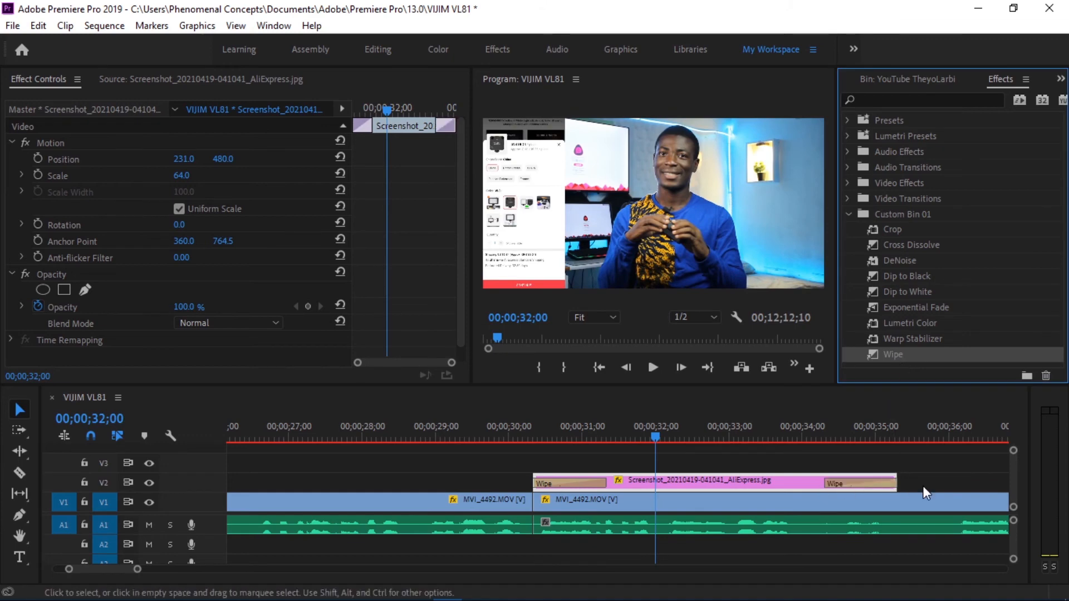
scroll(674, 497, down, 2)
drag(517, 429, 726, 429)
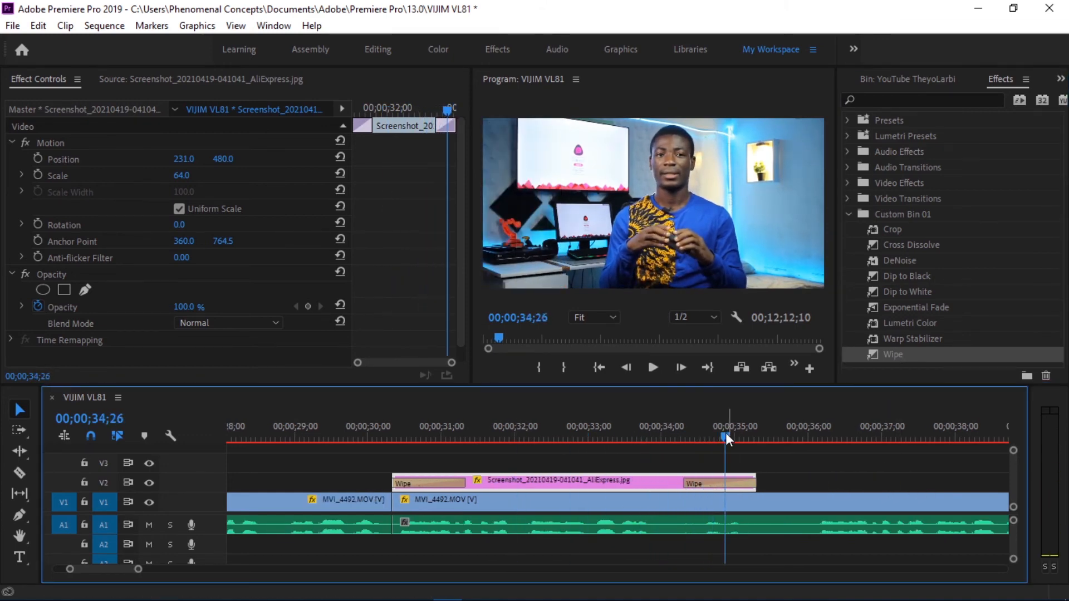
drag(138, 569, 546, 574)
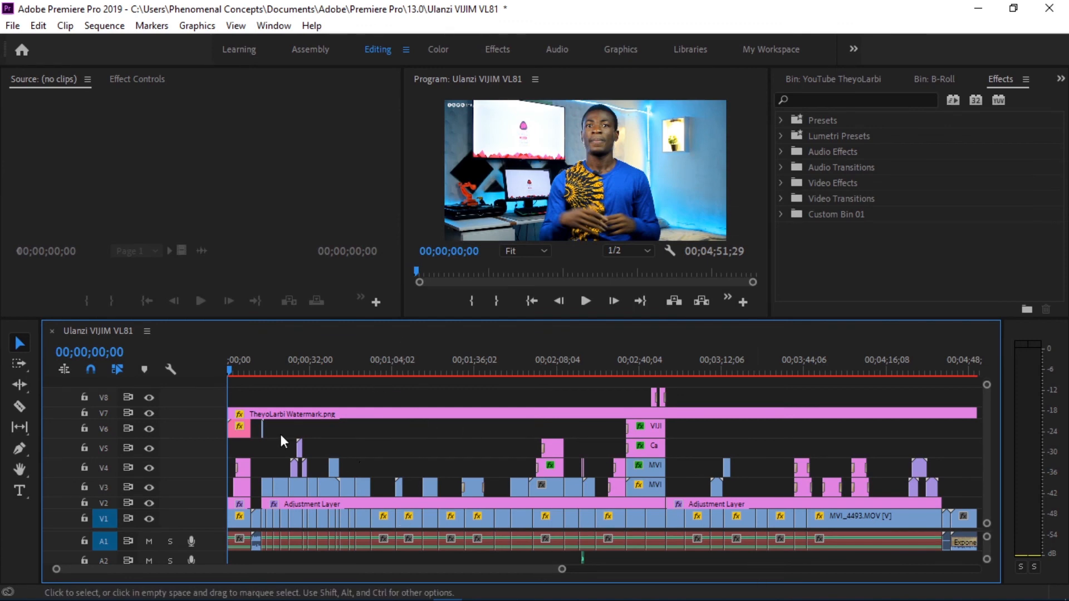
Increase the V7 track's height and give the program preview more room above the timeline.
drag(203, 405, 204, 396)
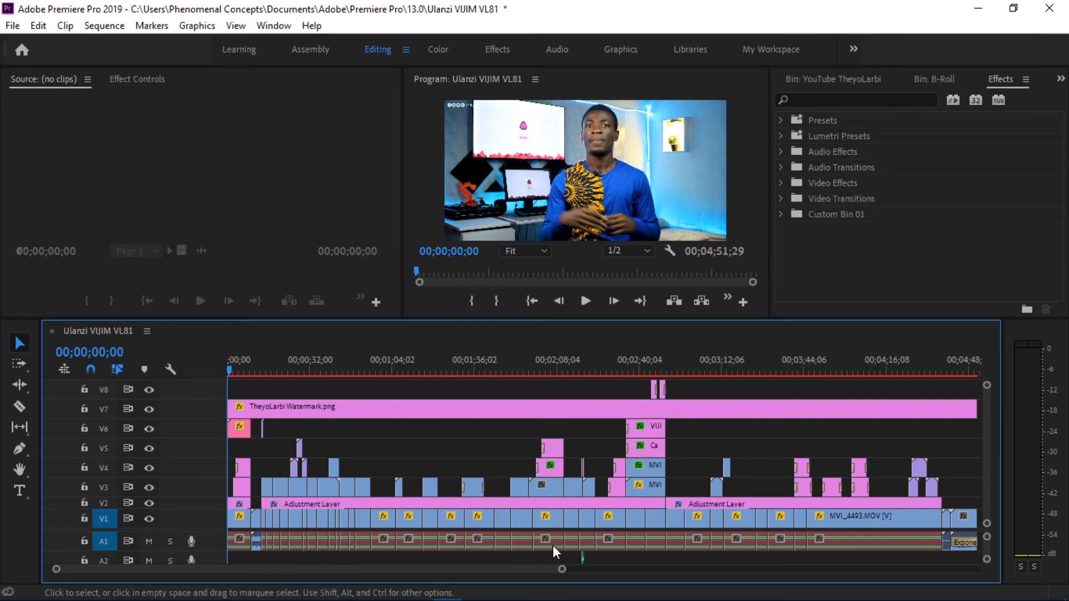
click(236, 517)
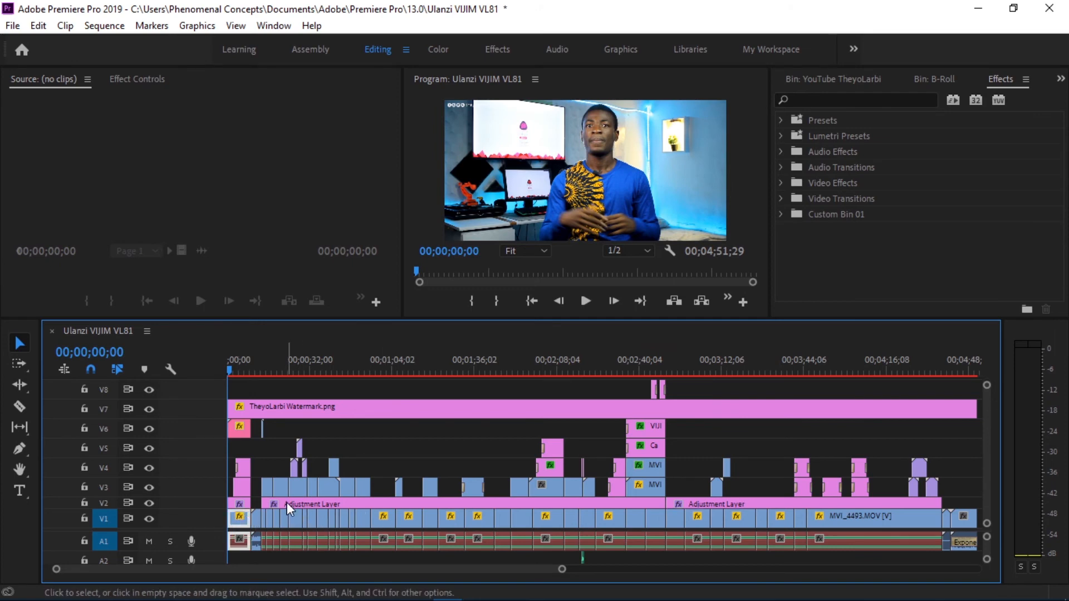
drag(562, 570, 341, 574)
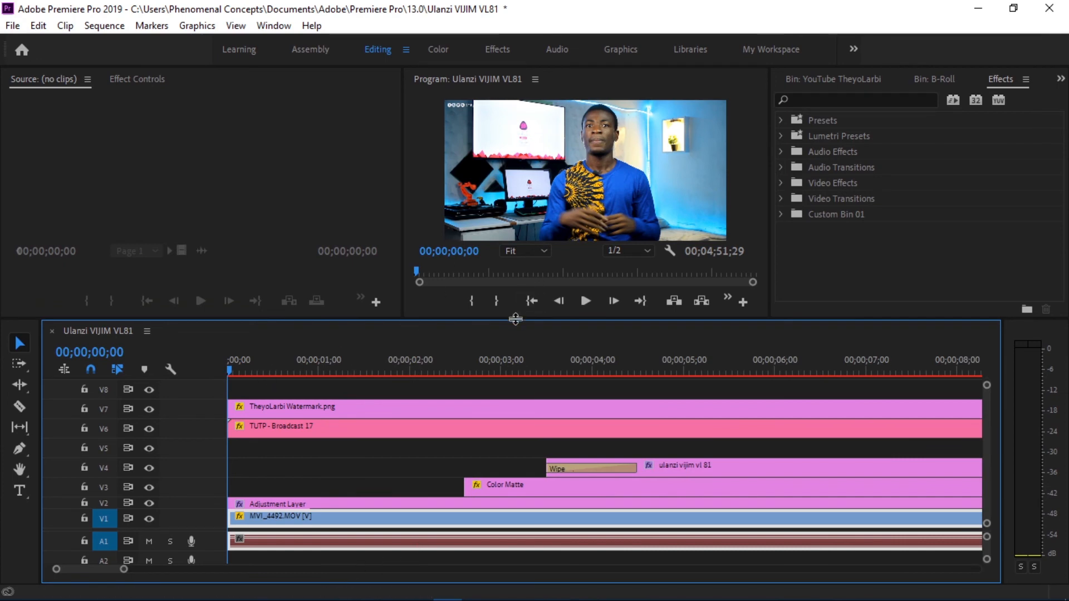
drag(516, 320, 515, 336)
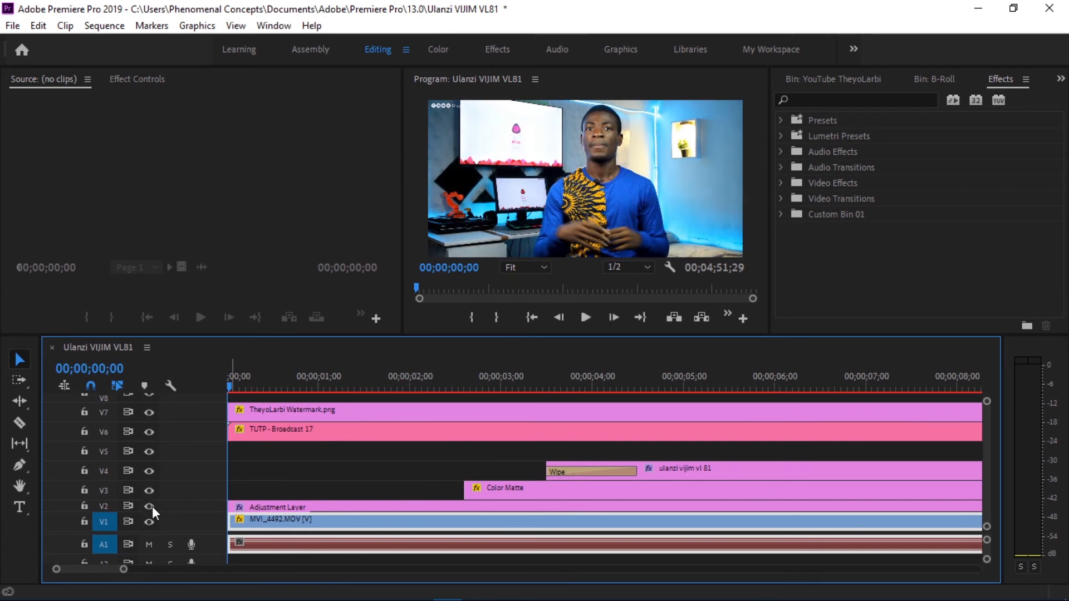
Move the playhead to 00;00;00;20 and toggle V2's visibility to compare the picture with and without the adjustment layer.
drag(276, 389, 290, 383)
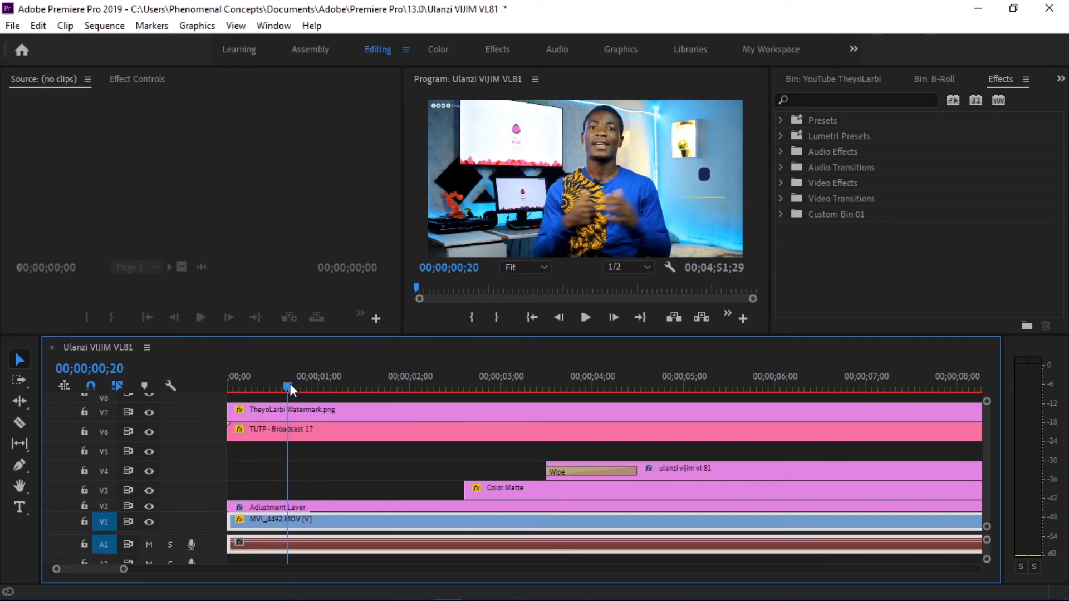
click(151, 507)
click(151, 507)
click(151, 507)
click(151, 506)
click(150, 506)
Select the TUTP - Broadcast 17 title on V6 and check its animation up to 00;00;02;10.
click(296, 429)
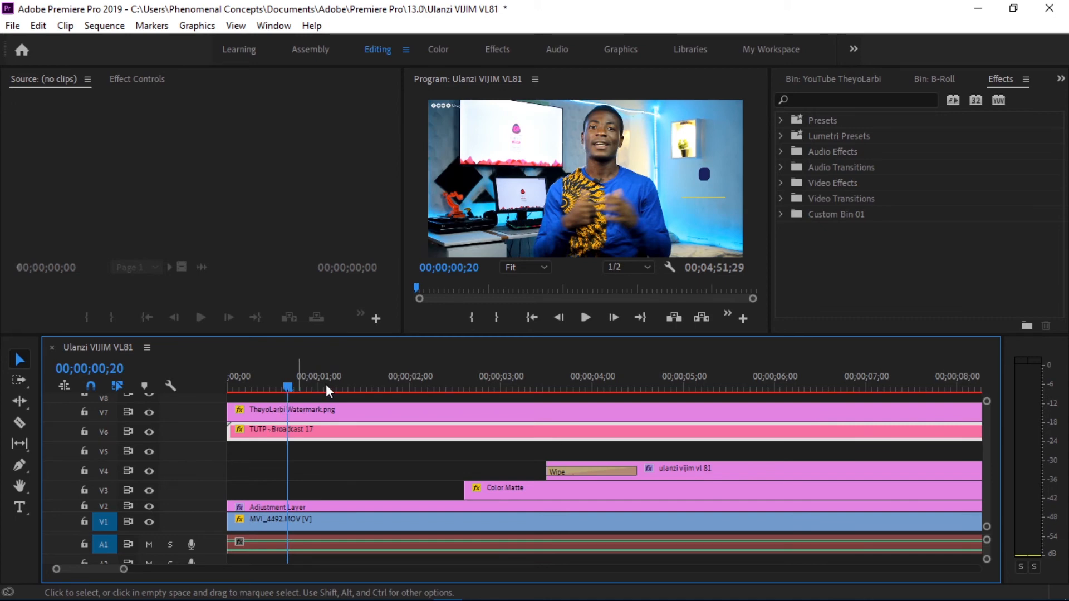
click(343, 379)
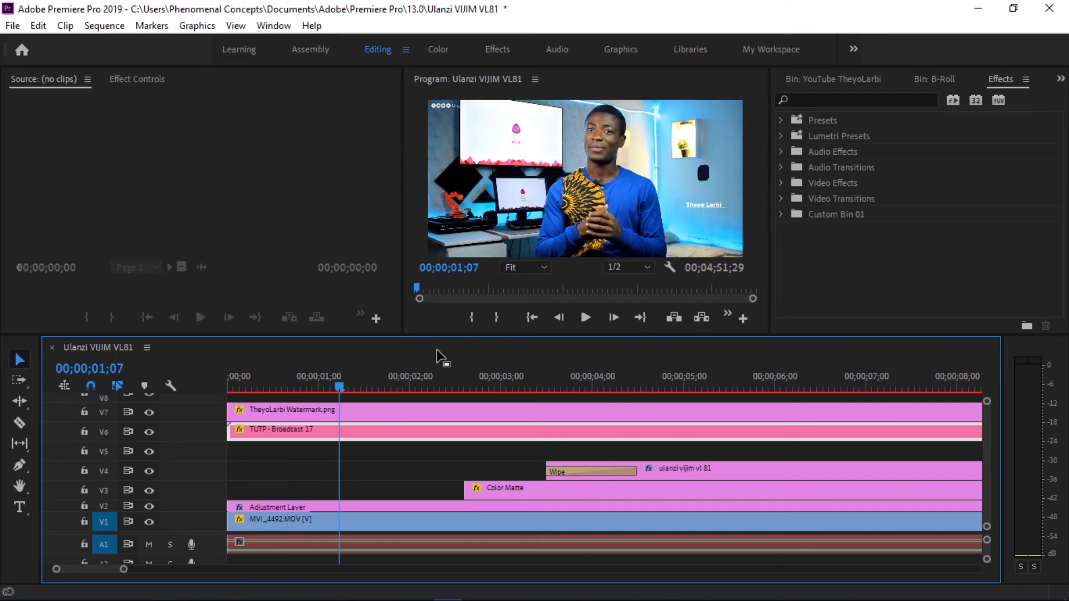
click(441, 379)
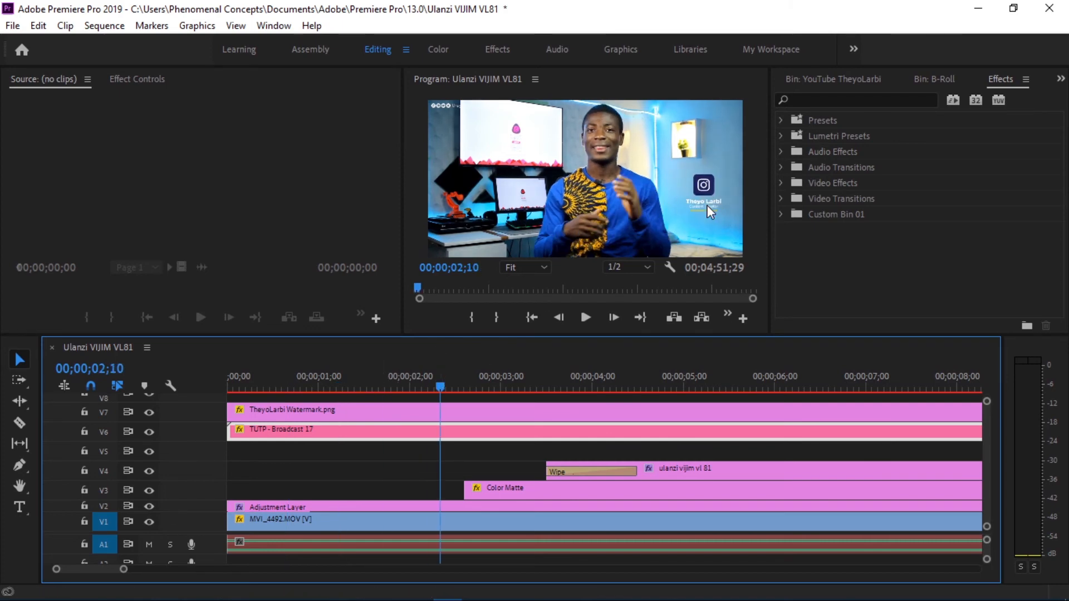
Select the watermark on V7, inspect it at 00;00;16;28 with the program preview at 100%, and restore the preview to Fit.
click(338, 410)
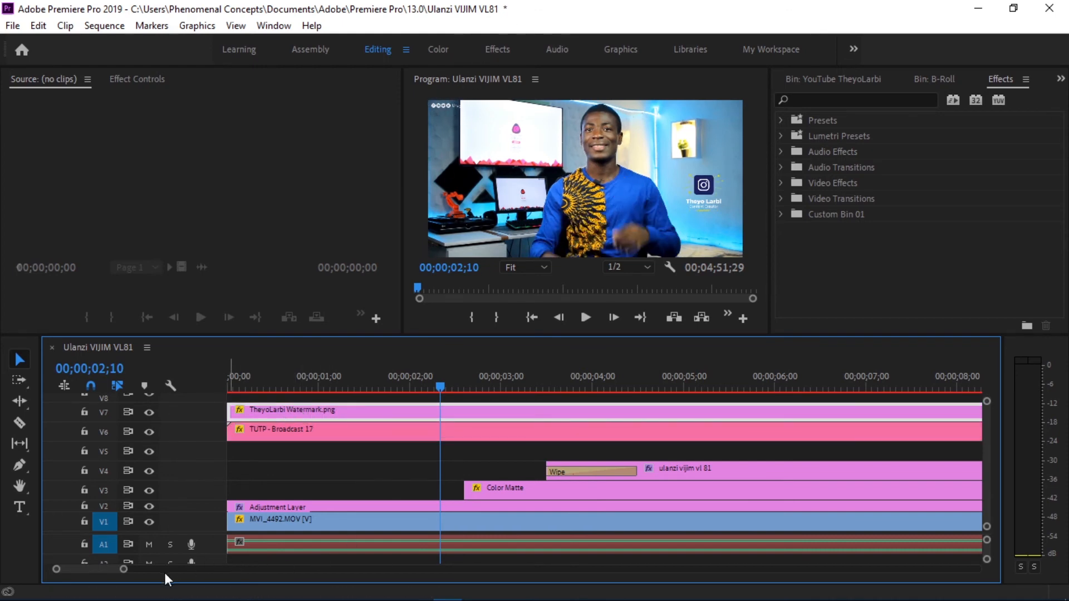
drag(122, 570, 216, 569)
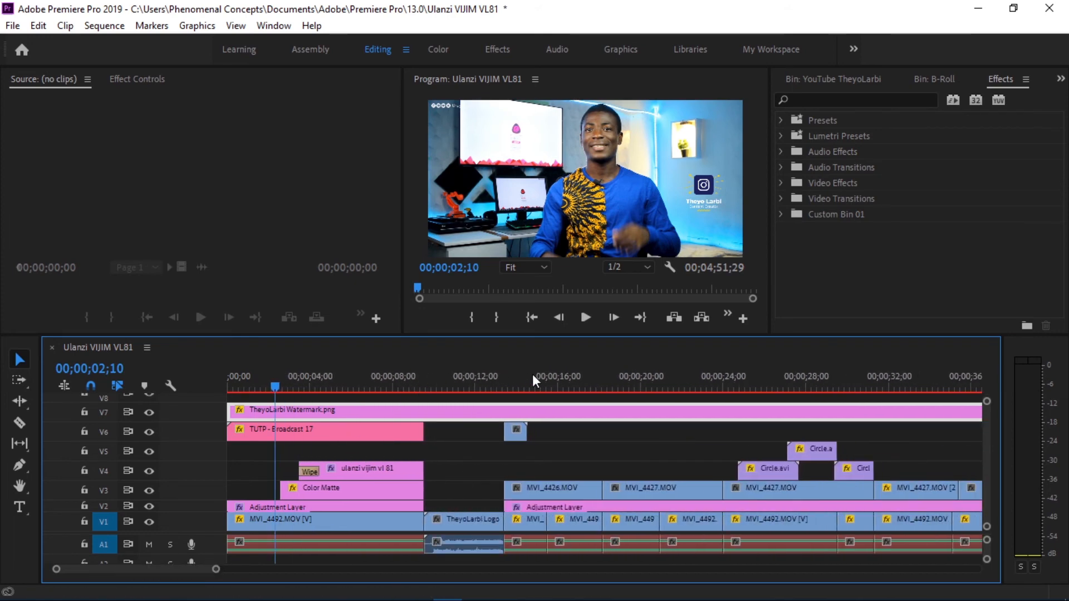
drag(562, 374, 577, 371)
drag(216, 570, 139, 570)
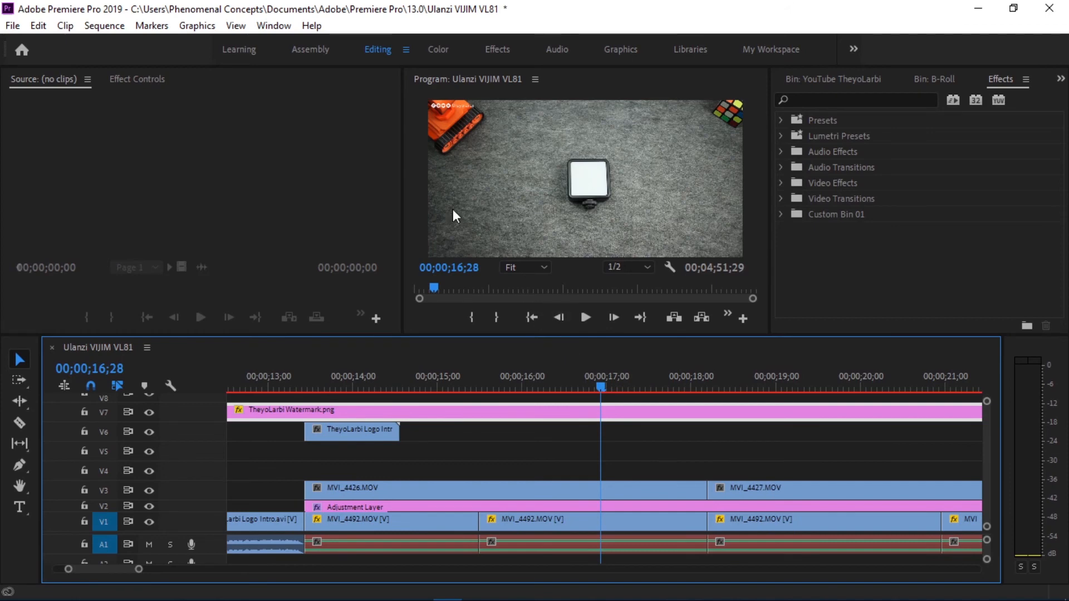
click(513, 270)
click(527, 370)
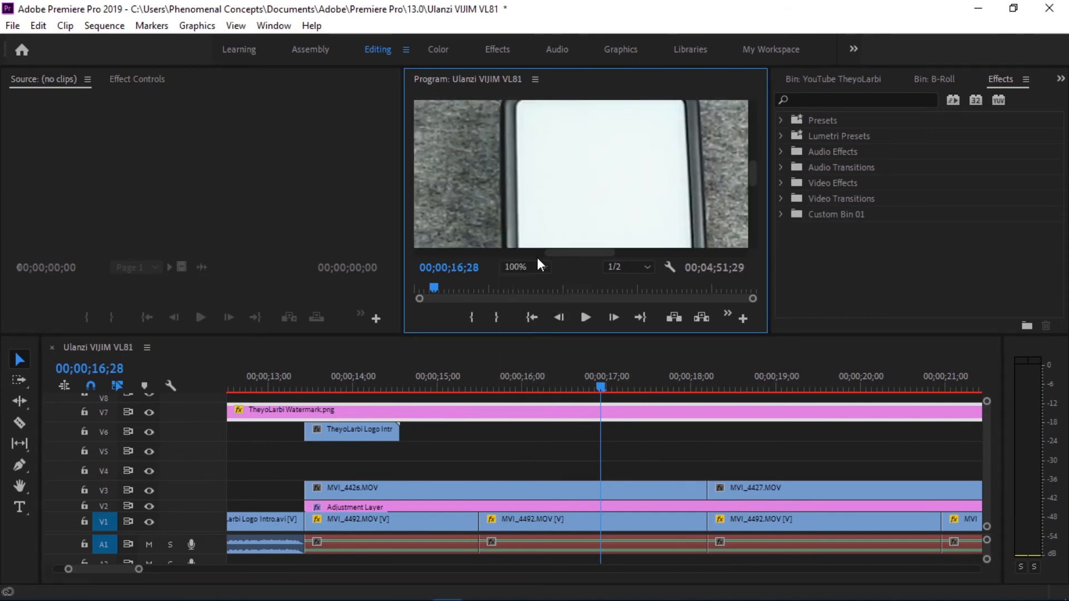
drag(566, 251, 437, 254)
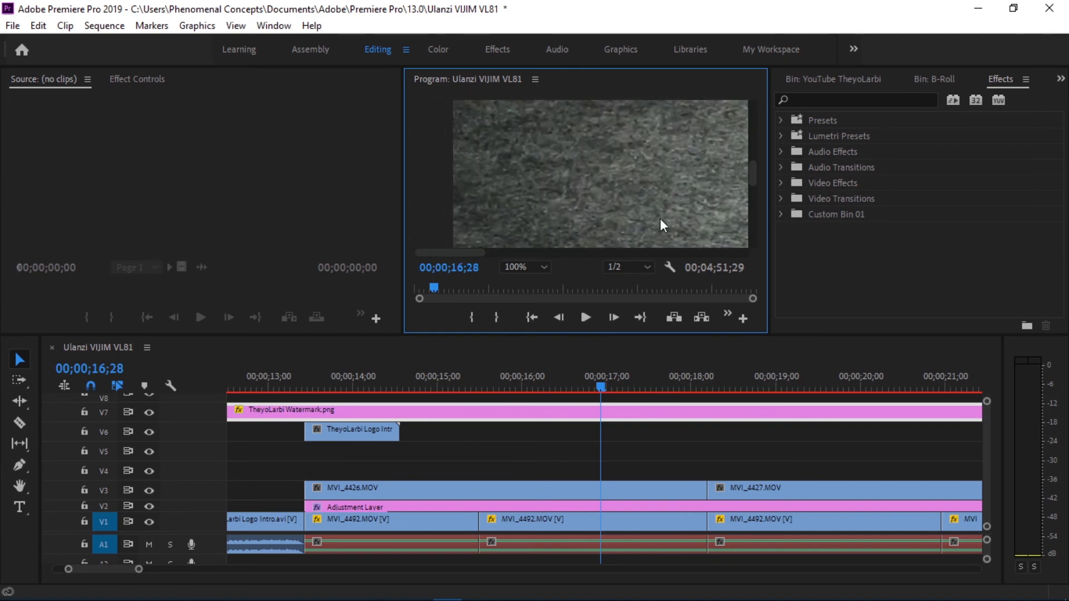
drag(758, 177, 755, 160)
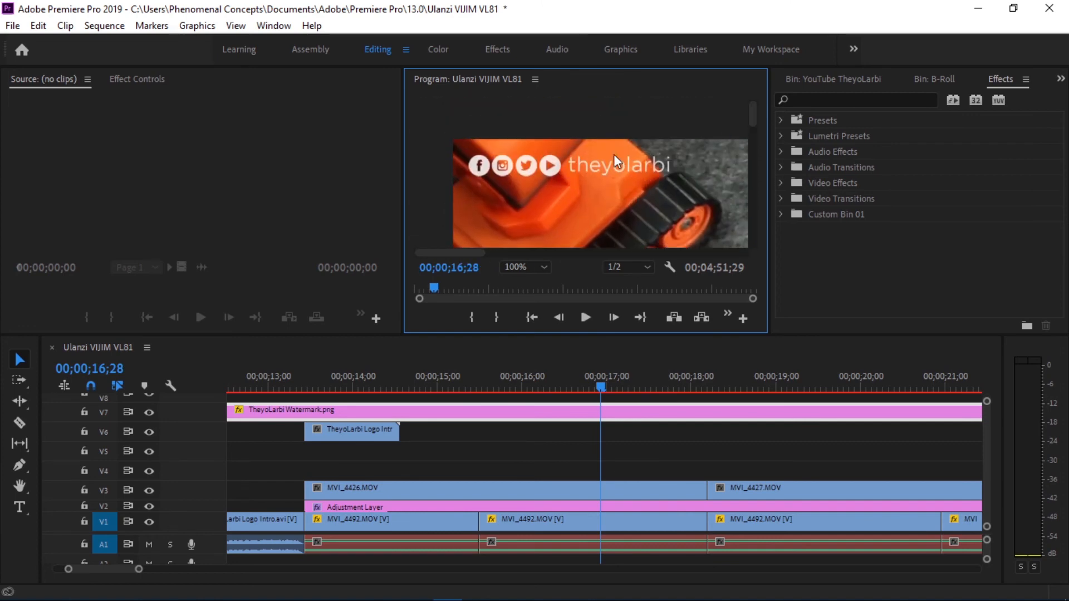
click(521, 266)
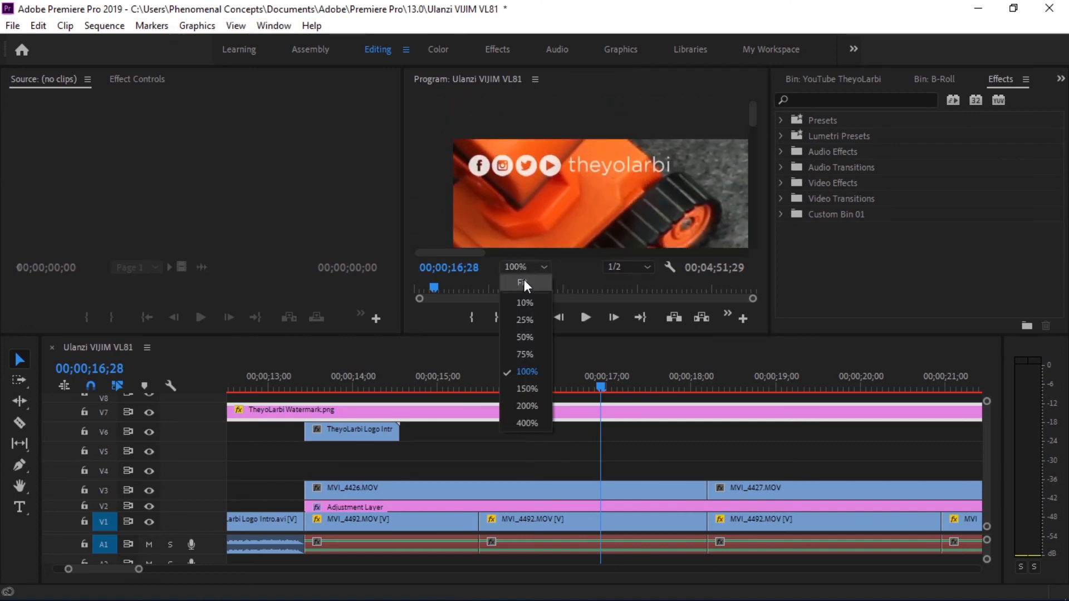
click(523, 291)
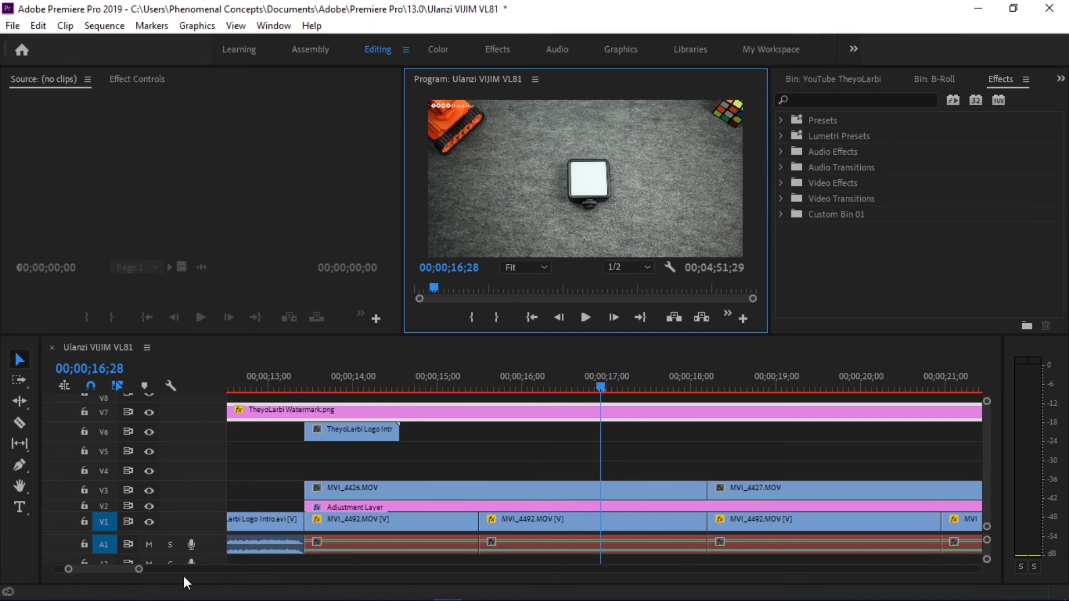
Scrub through the B-roll and circle overlays to 00;00;45;15 and view the full sequence in the timeline.
drag(138, 569, 264, 569)
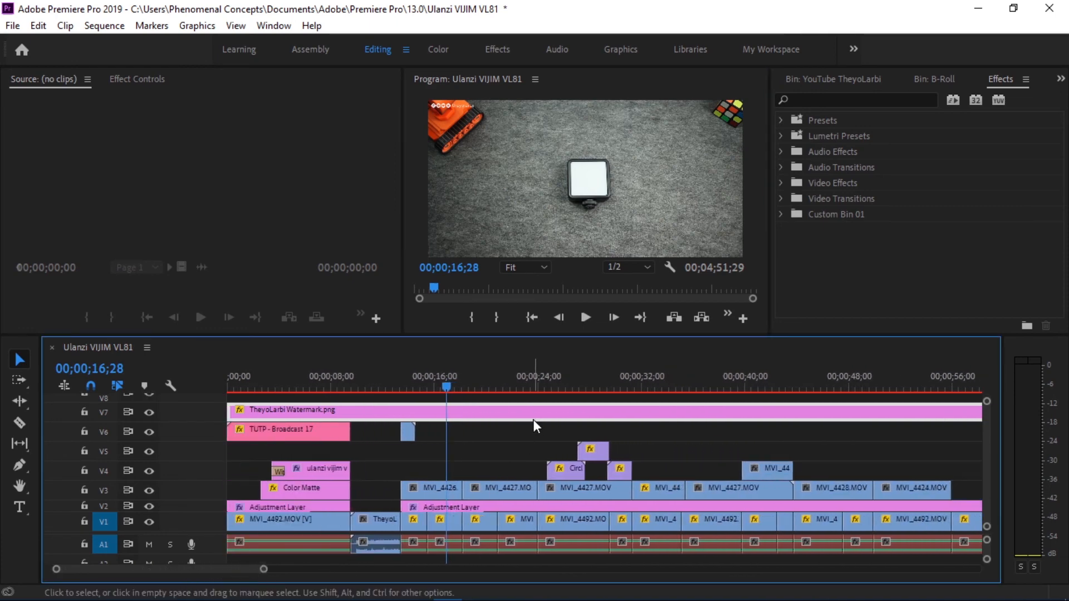
drag(494, 385, 817, 398)
drag(264, 569, 566, 565)
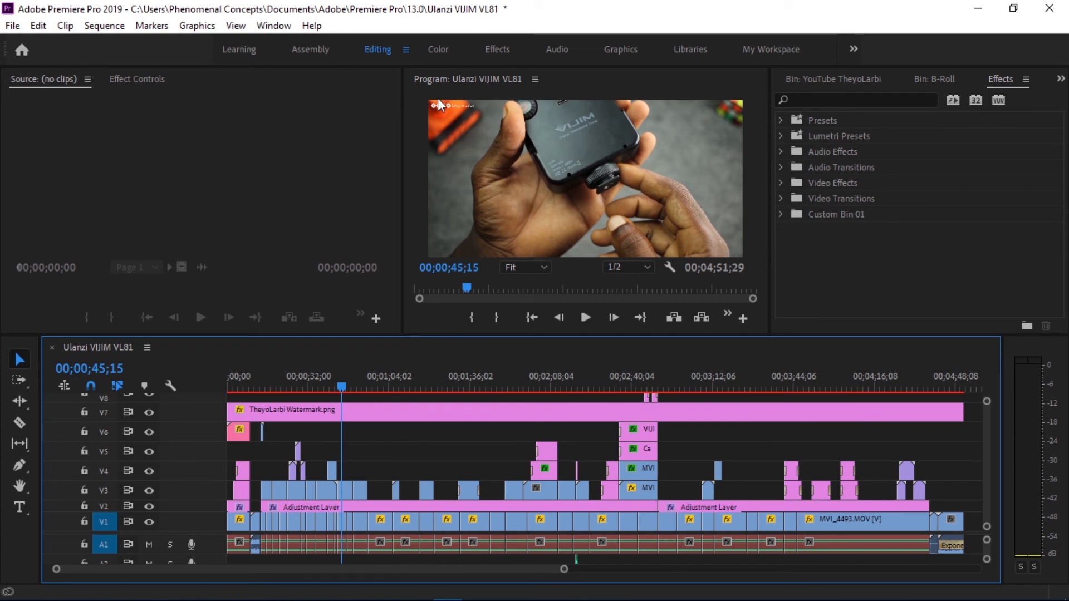
click(478, 149)
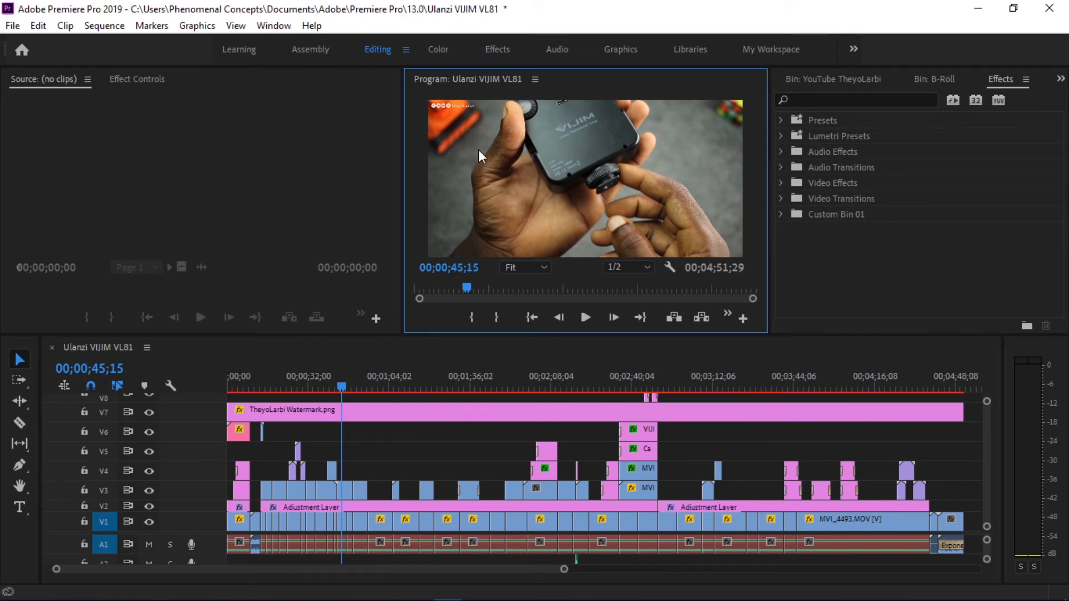
click(453, 446)
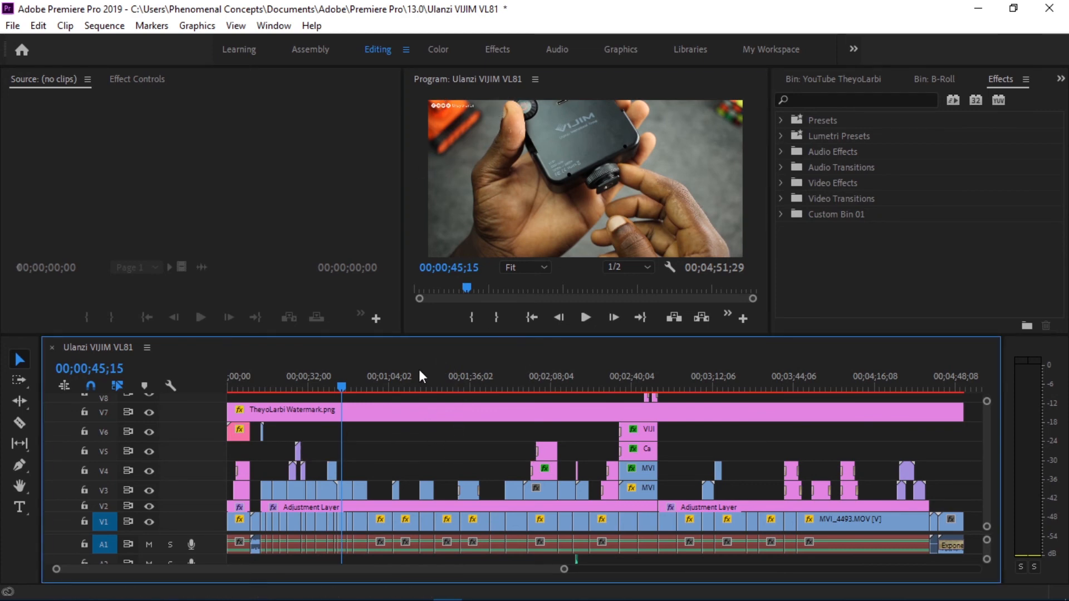
click(110, 95)
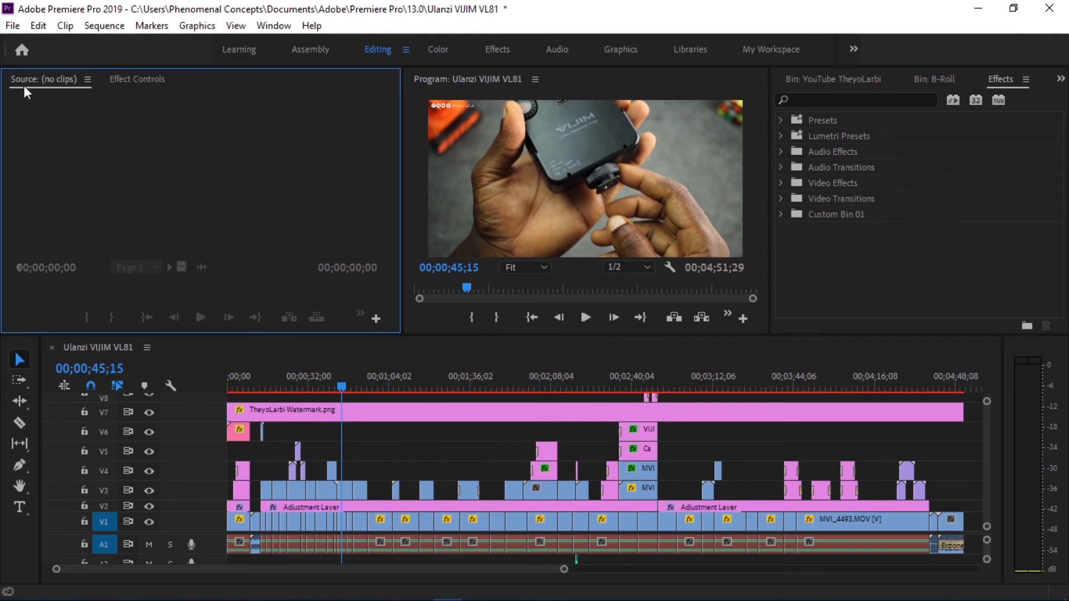
click(12, 26)
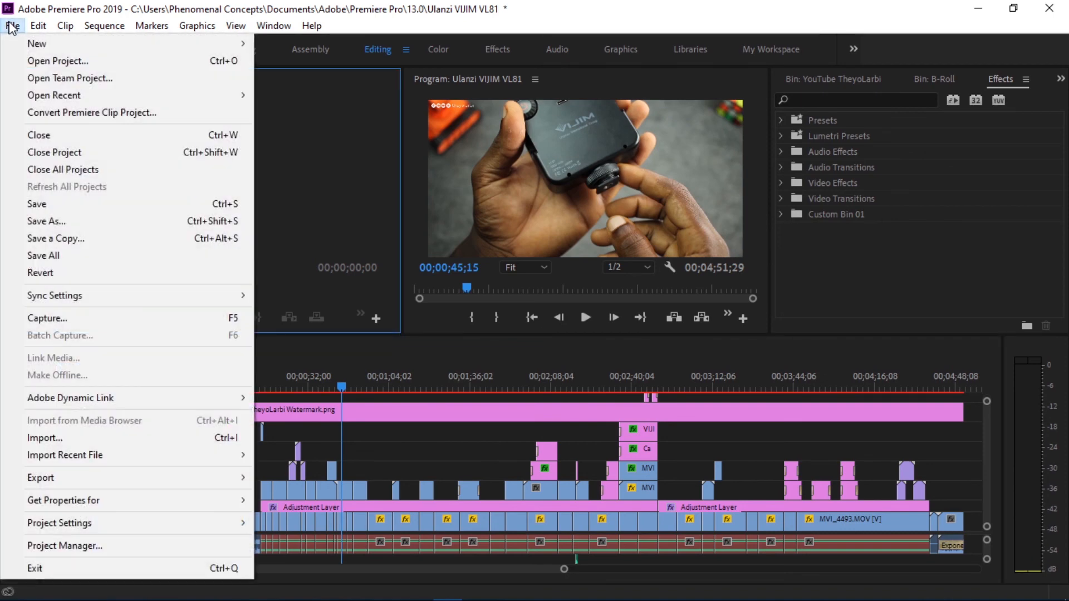
mouse_move(57, 478)
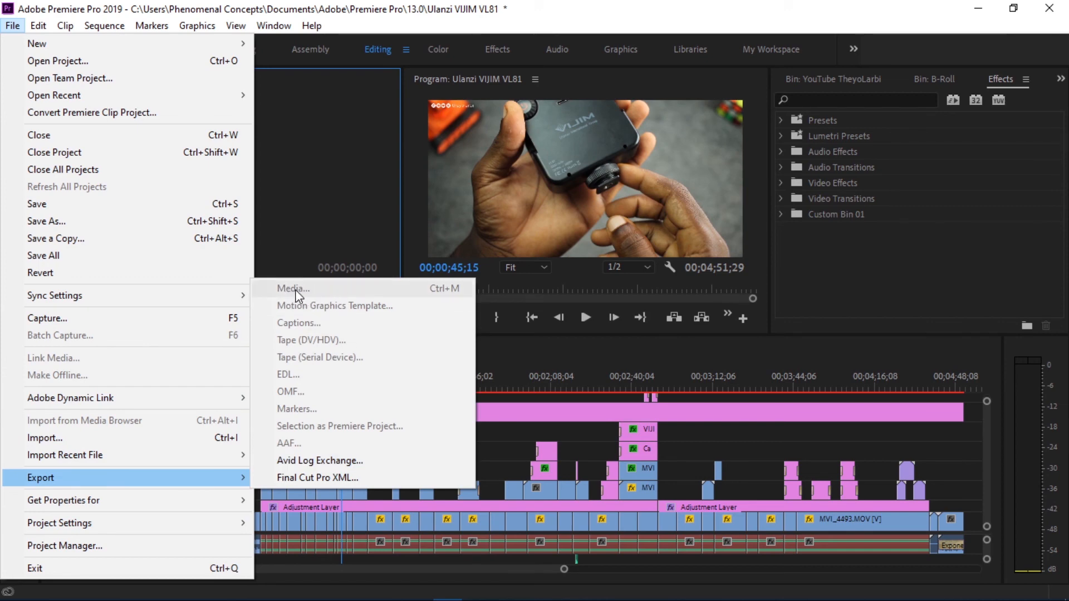
click(340, 192)
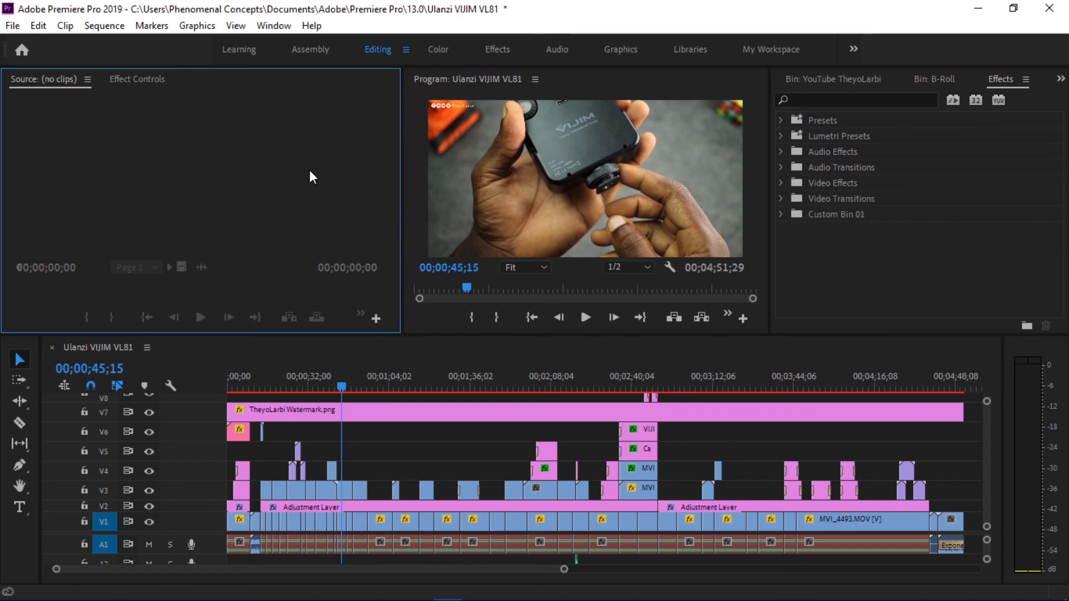
Open the media export settings for the Ulanzi VIJIM VL81 sequence, accepting the export with offline material.
click(423, 437)
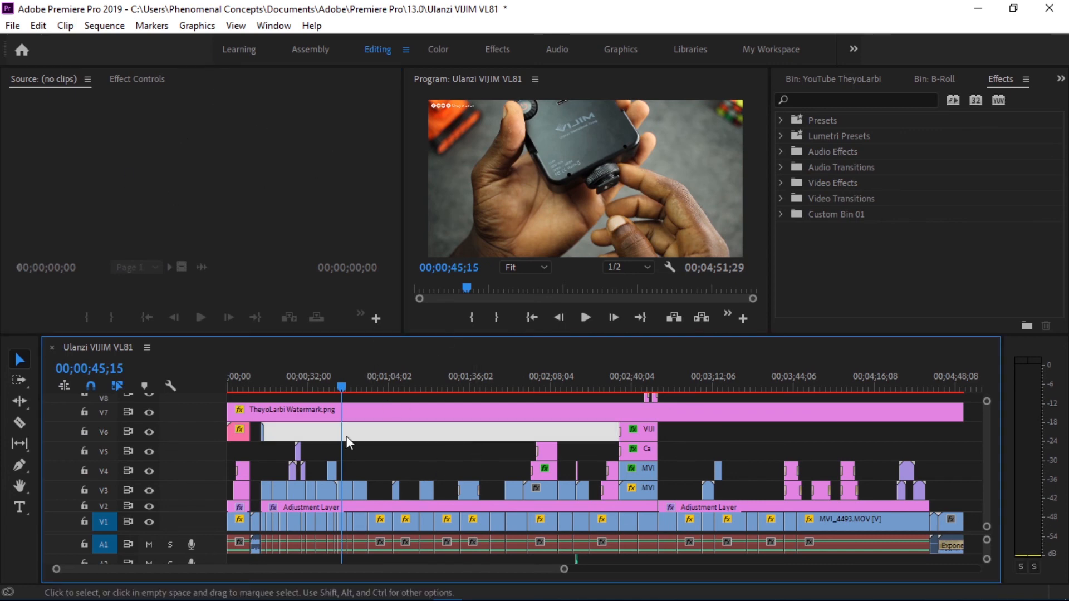
click(427, 435)
click(548, 186)
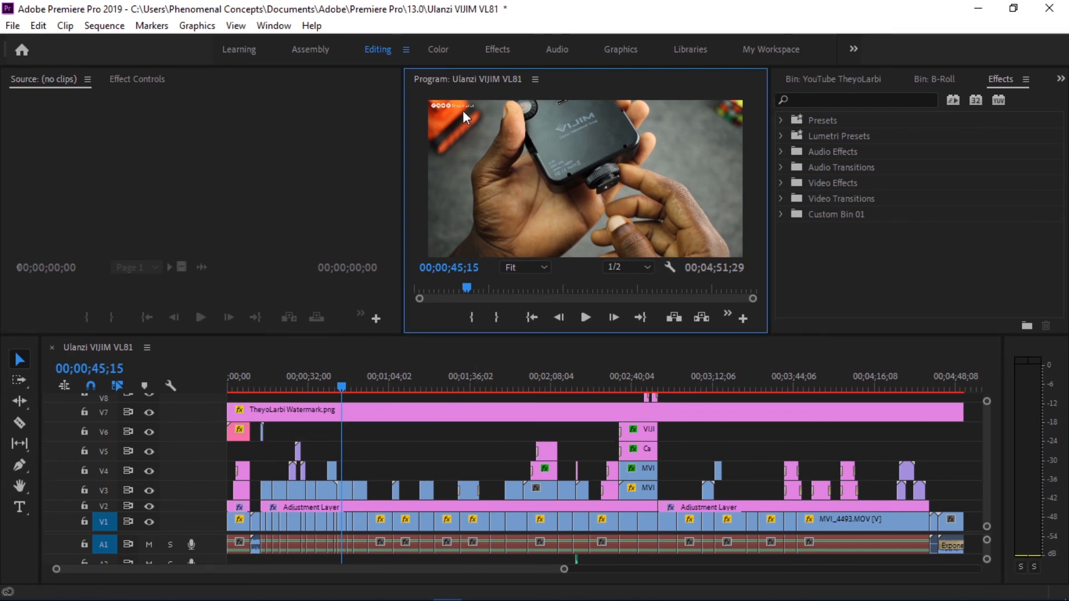
click(12, 26)
mouse_move(136, 483)
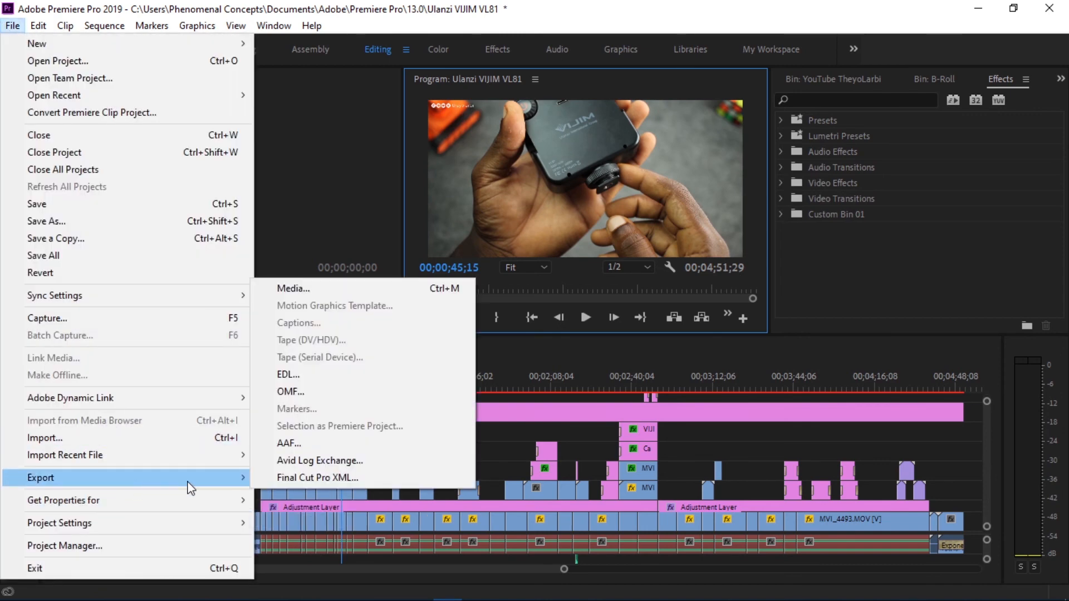
click(330, 288)
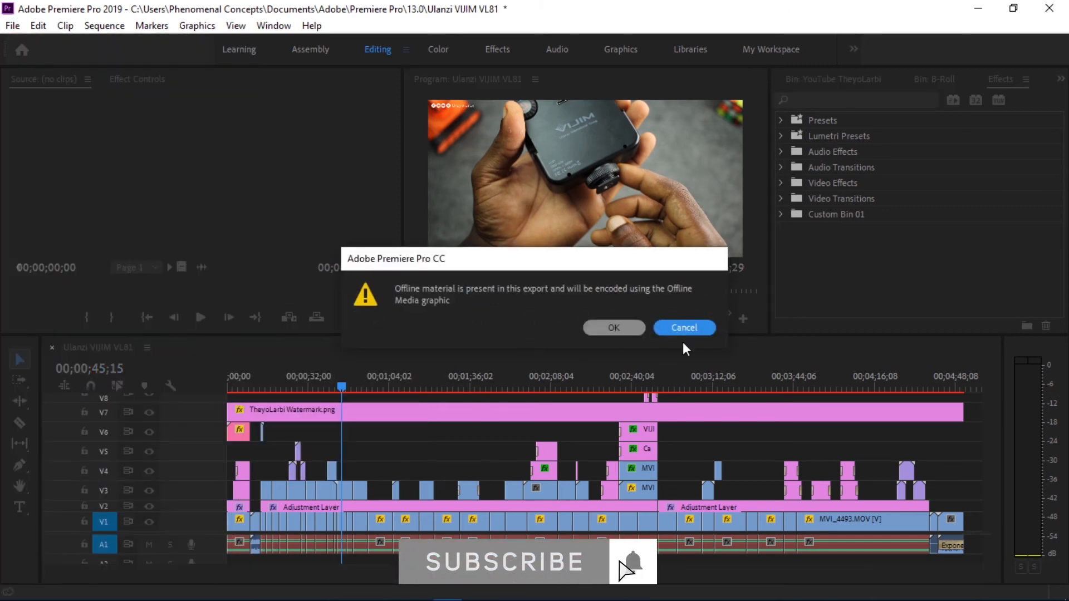
click(636, 332)
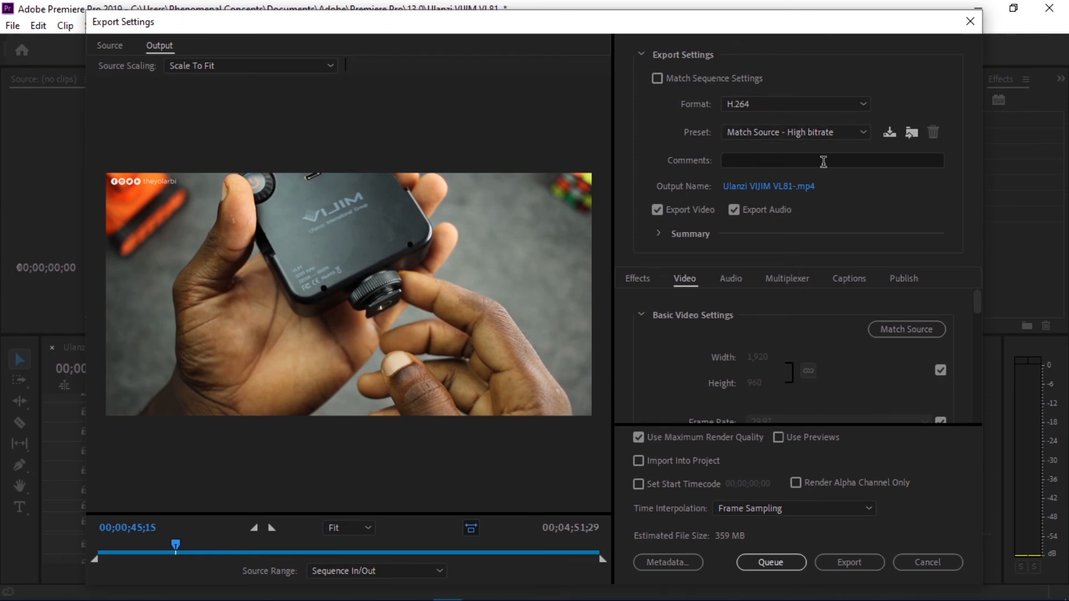
Review the export format, preset and bitrate options, keeping H.264 and Match Source - High bitrate.
click(784, 104)
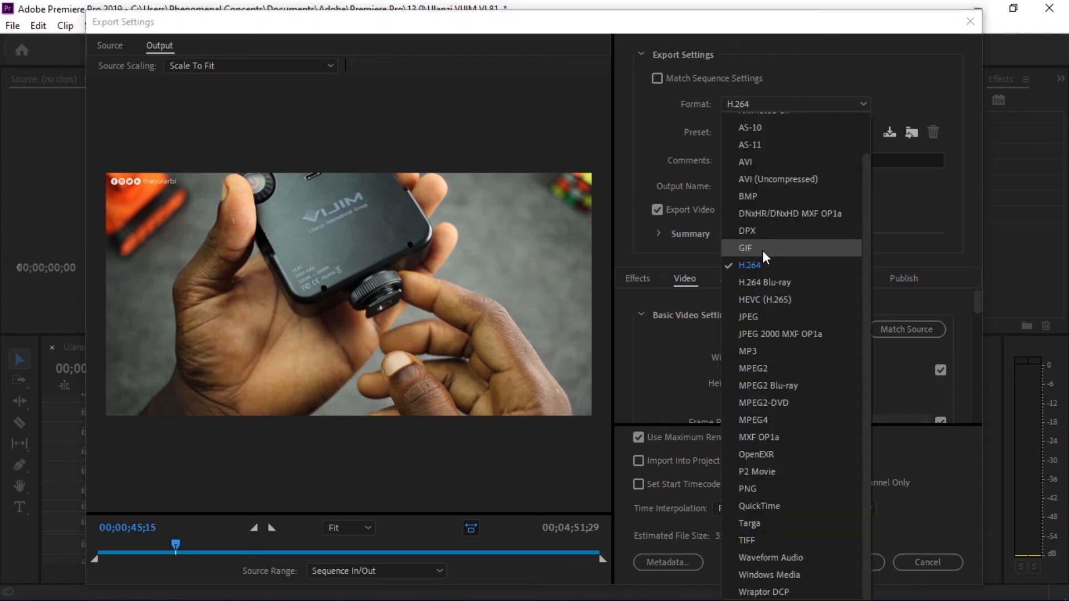
click(787, 104)
click(799, 133)
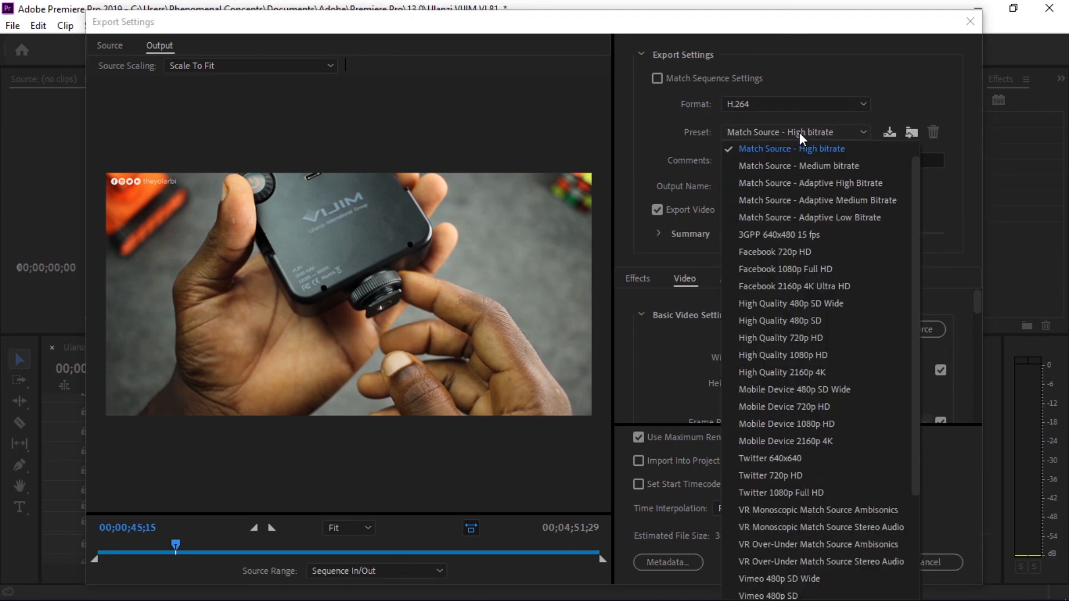
click(833, 142)
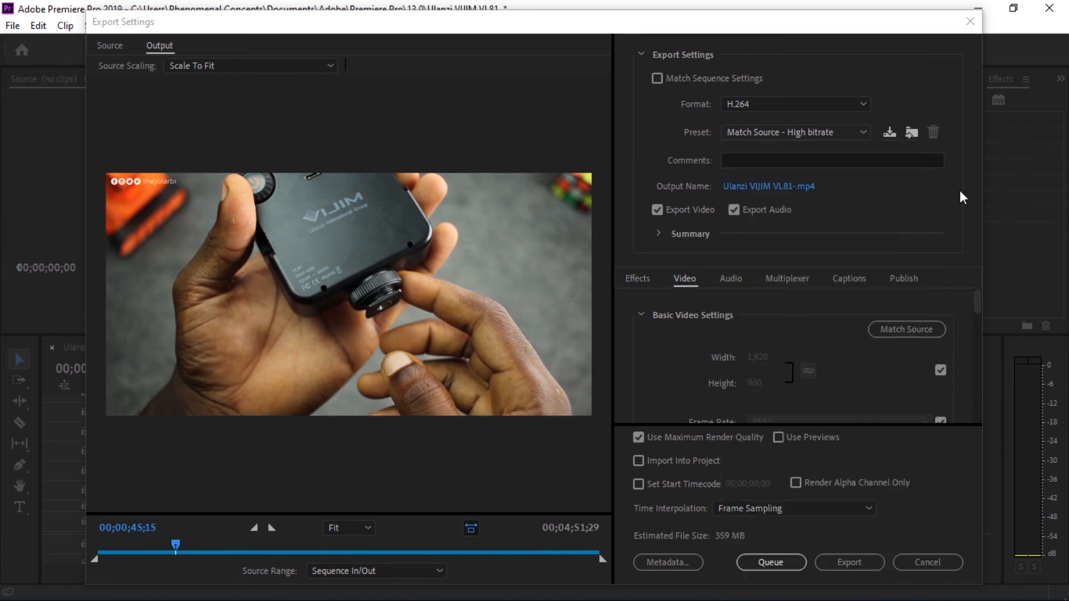
drag(982, 304, 982, 383)
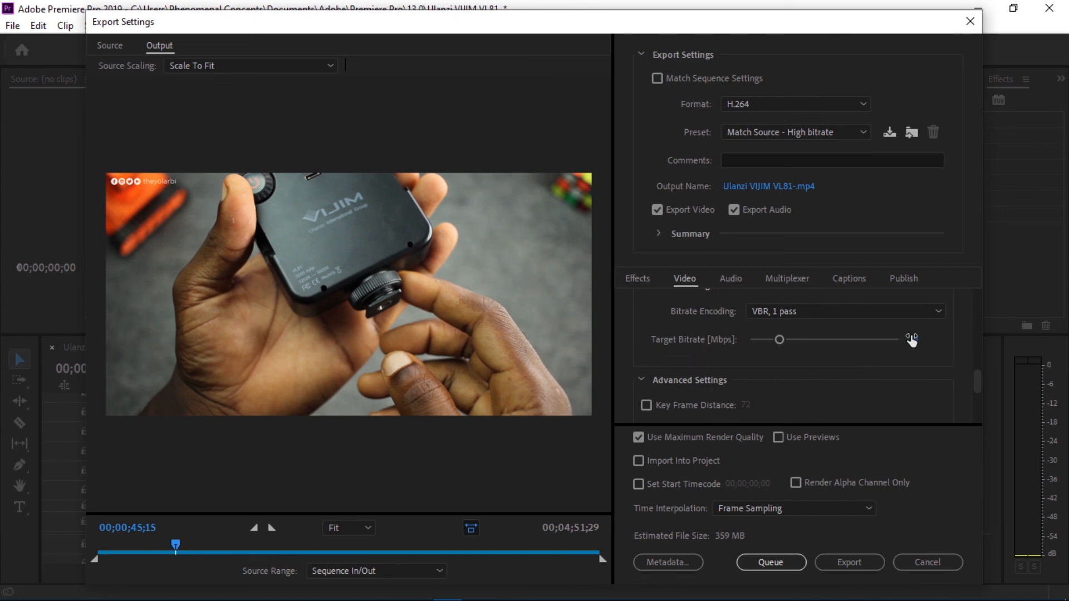
Apply the YouTube 1080p Full HD export preset and review its target bitrate and estimated file size.
click(824, 133)
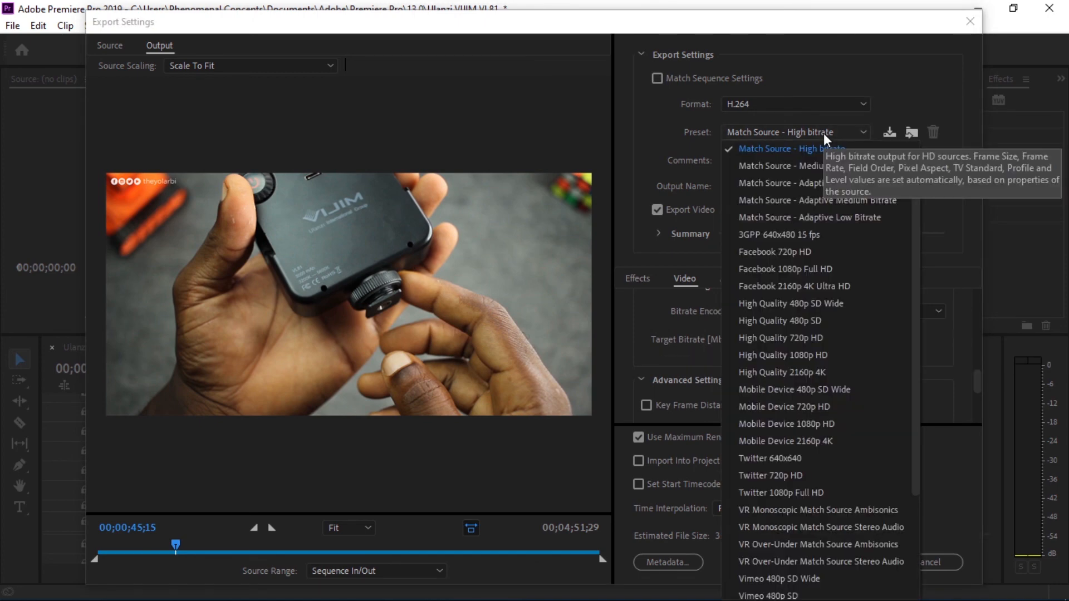
drag(915, 433, 924, 576)
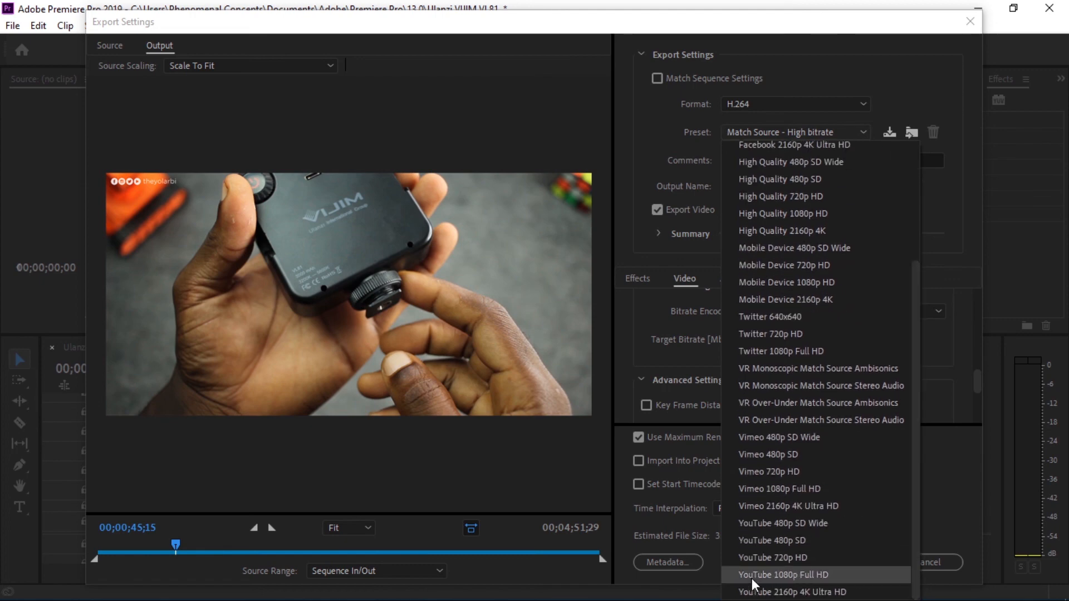
click(803, 576)
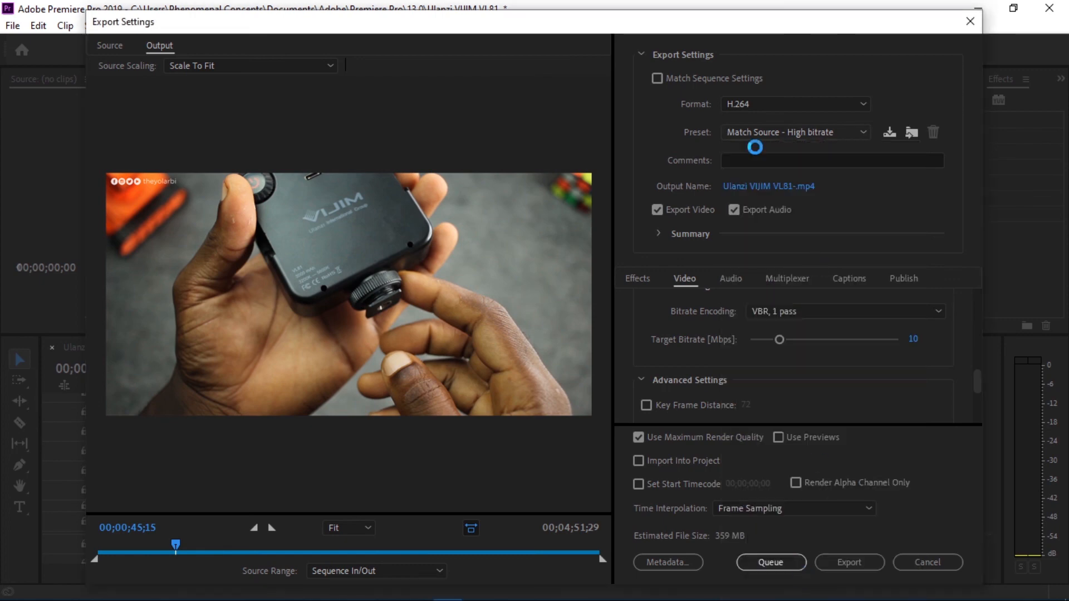
drag(977, 301, 973, 384)
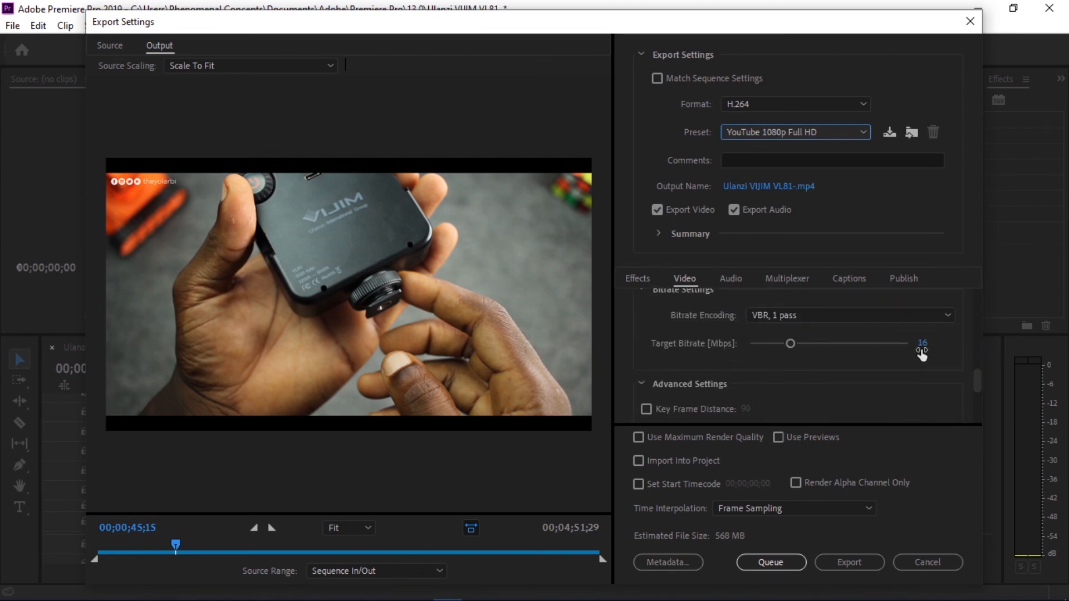
drag(974, 382, 970, 379)
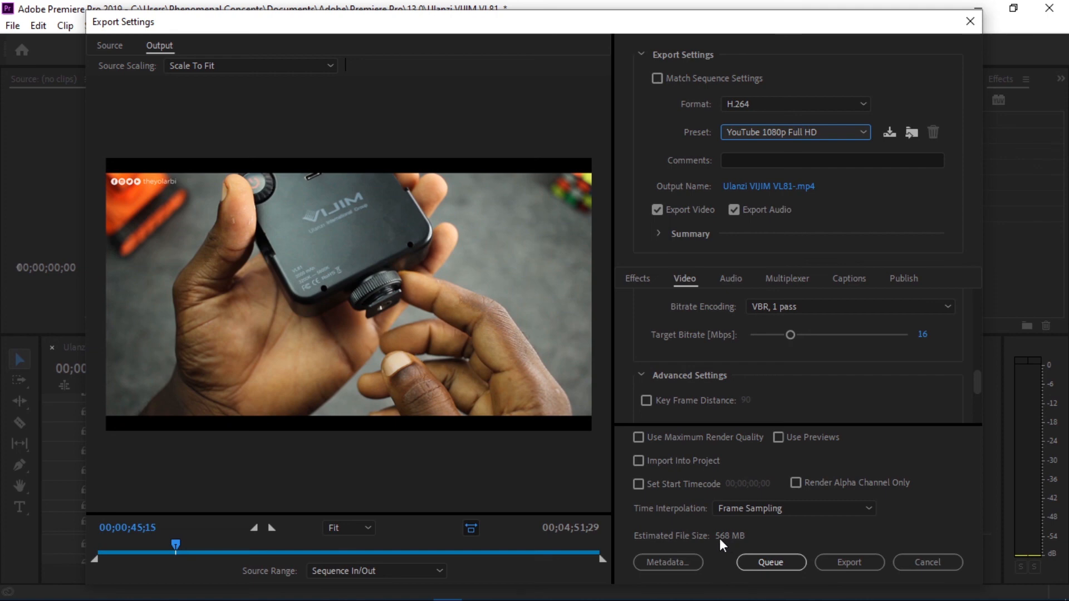
Try a target bitrate of 10 Mbps to compare the estimated file size, and set it back to 16 Mbps.
click(922, 333)
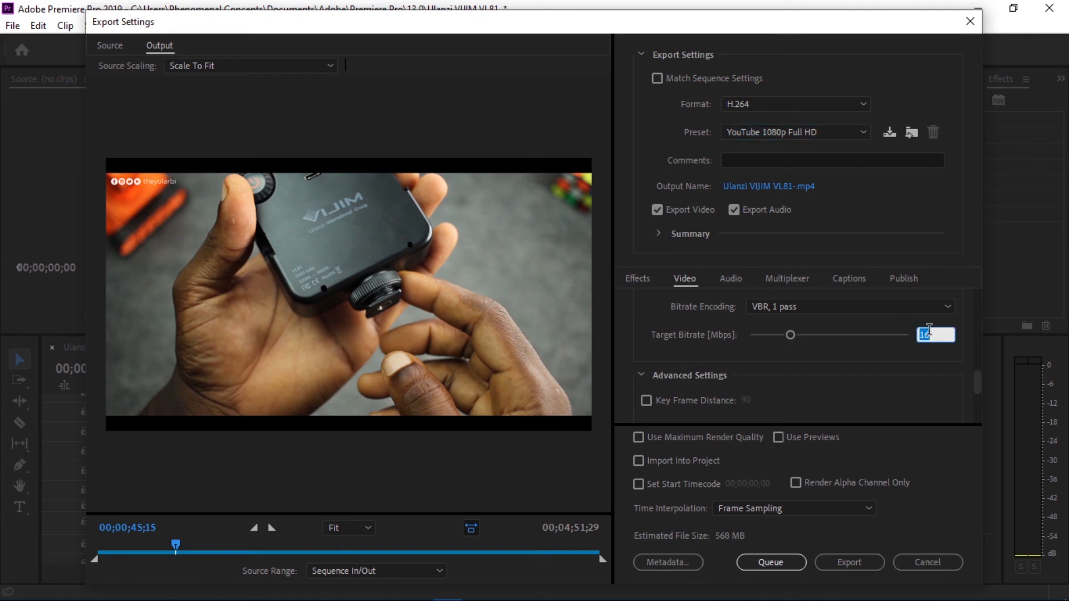
text(10)
key(Return)
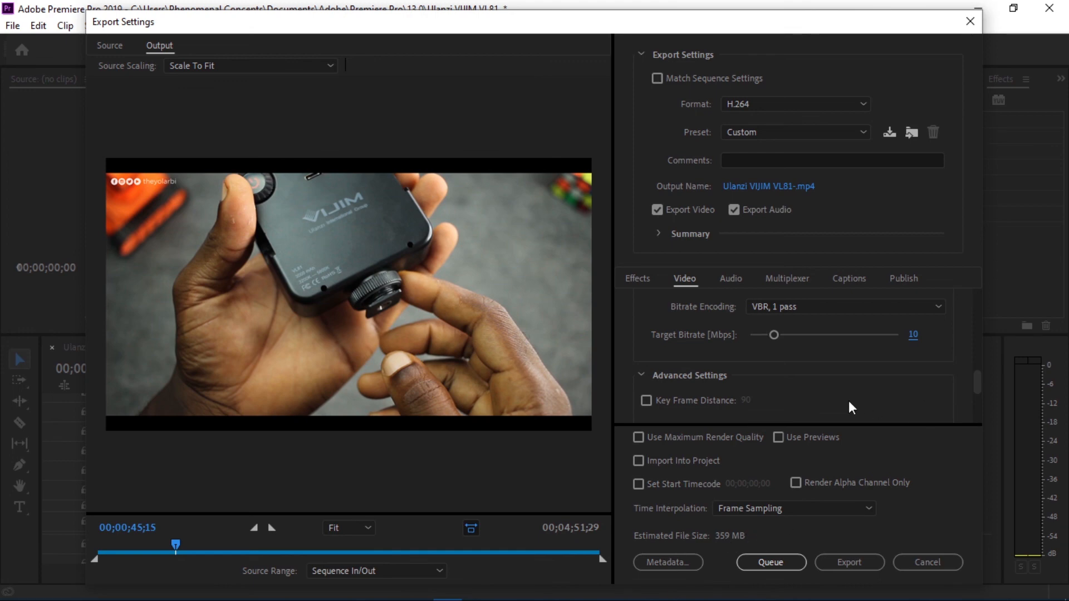
click(914, 335)
text(16)
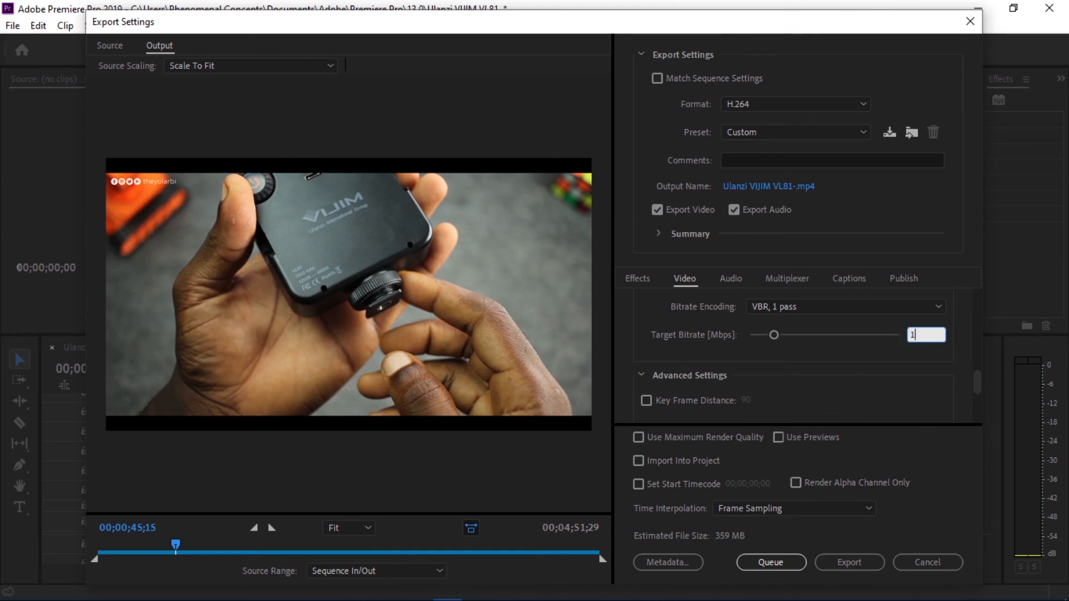
key(Return)
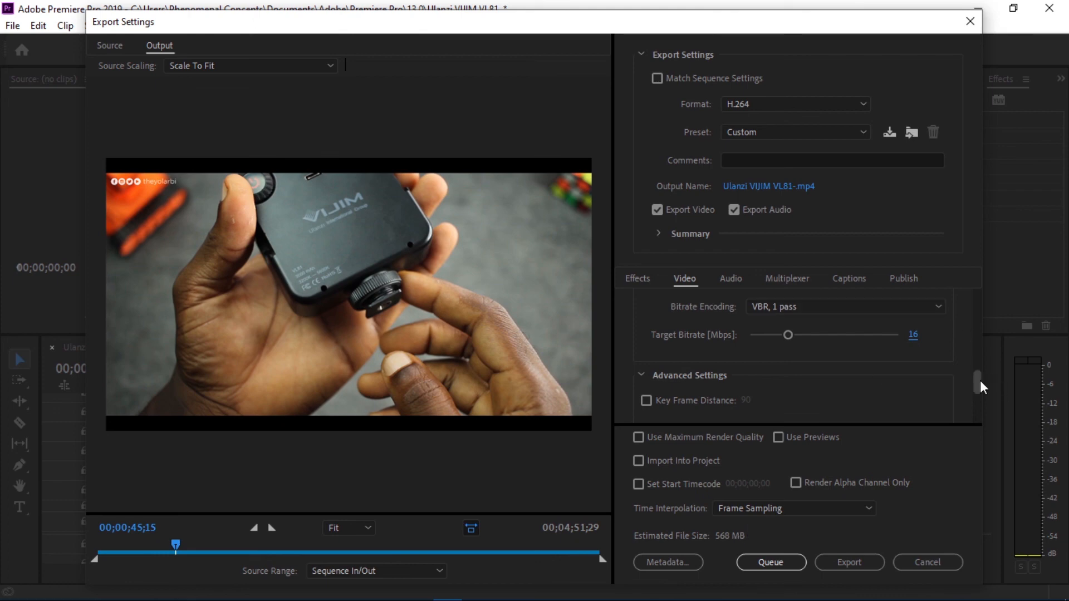
Choose the Match Source - High bitrate preset and enable Render at Maximum Depth and Use Maximum Render Quality.
drag(980, 383, 974, 296)
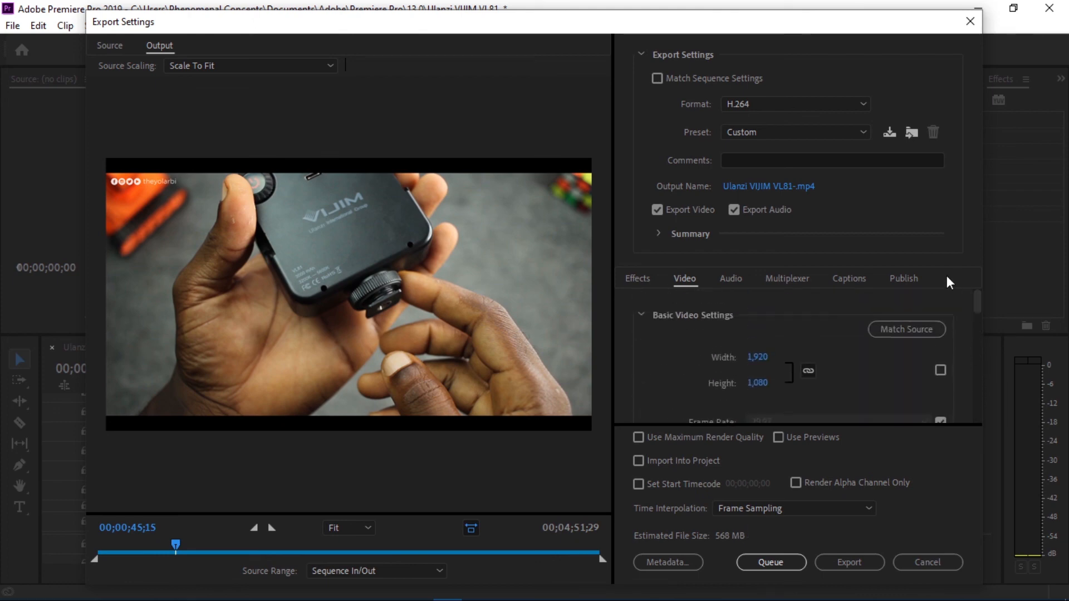
click(821, 132)
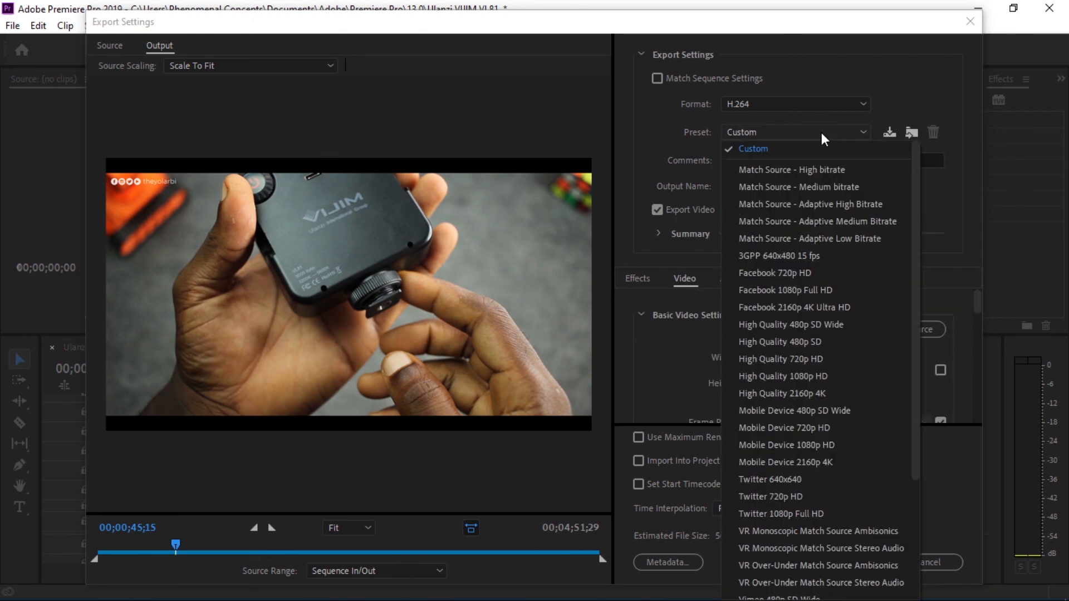
click(808, 170)
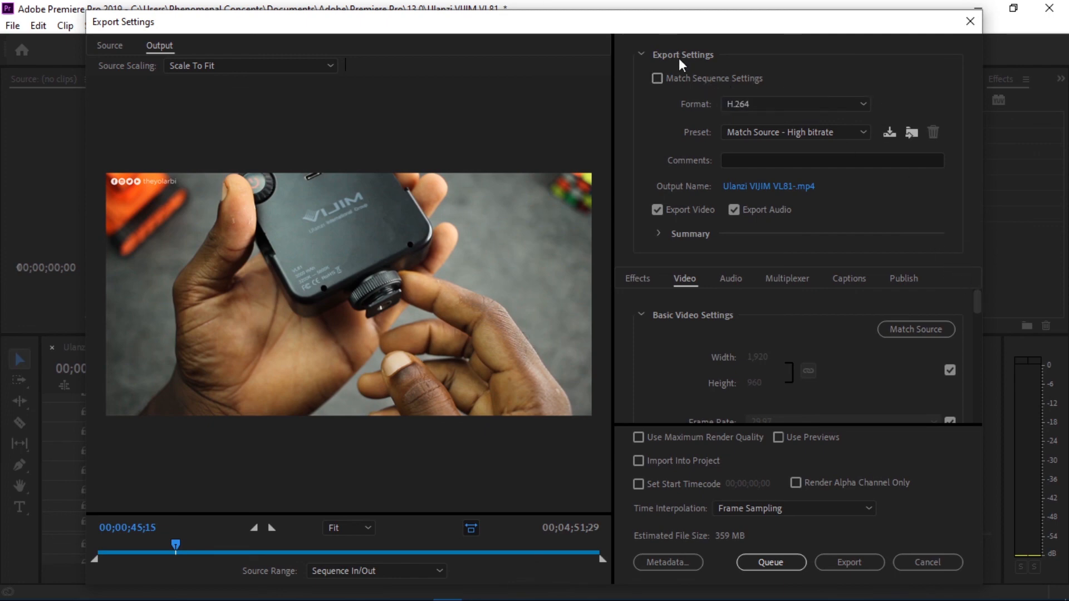
drag(976, 304, 976, 338)
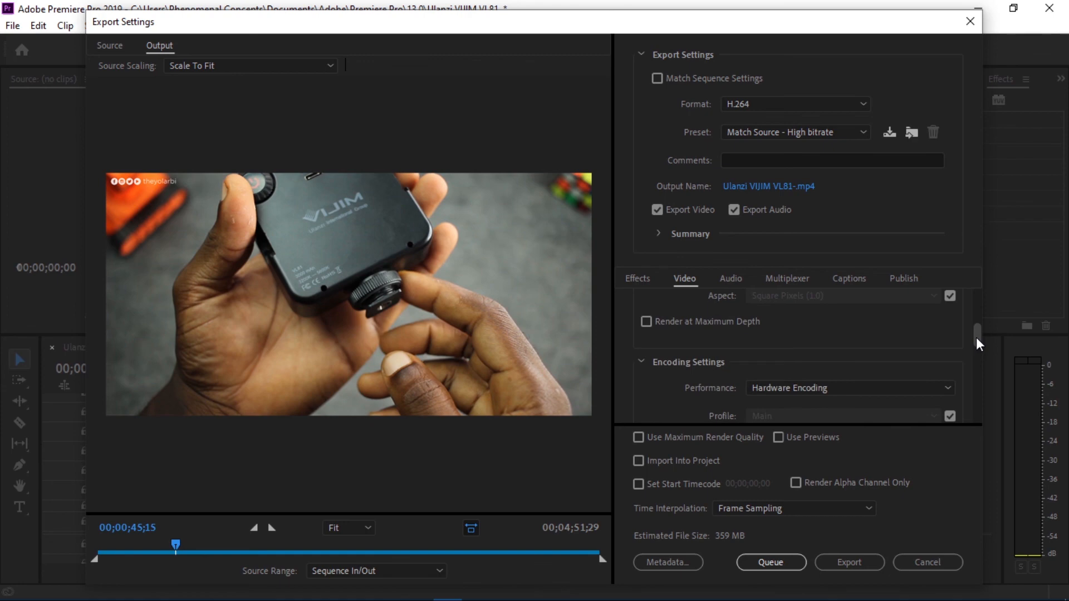
click(659, 324)
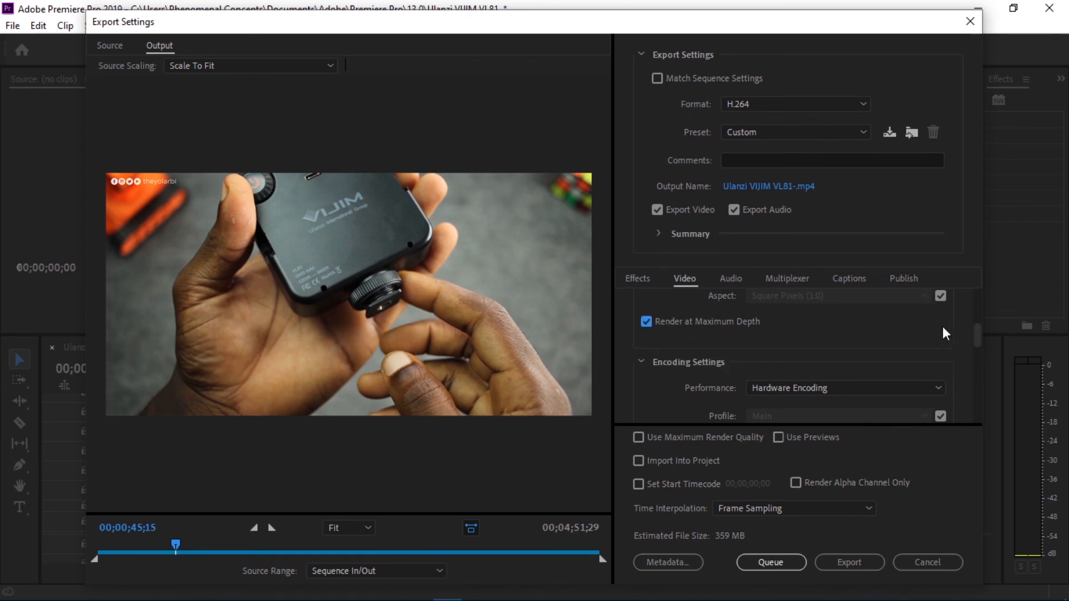
drag(975, 337, 977, 343)
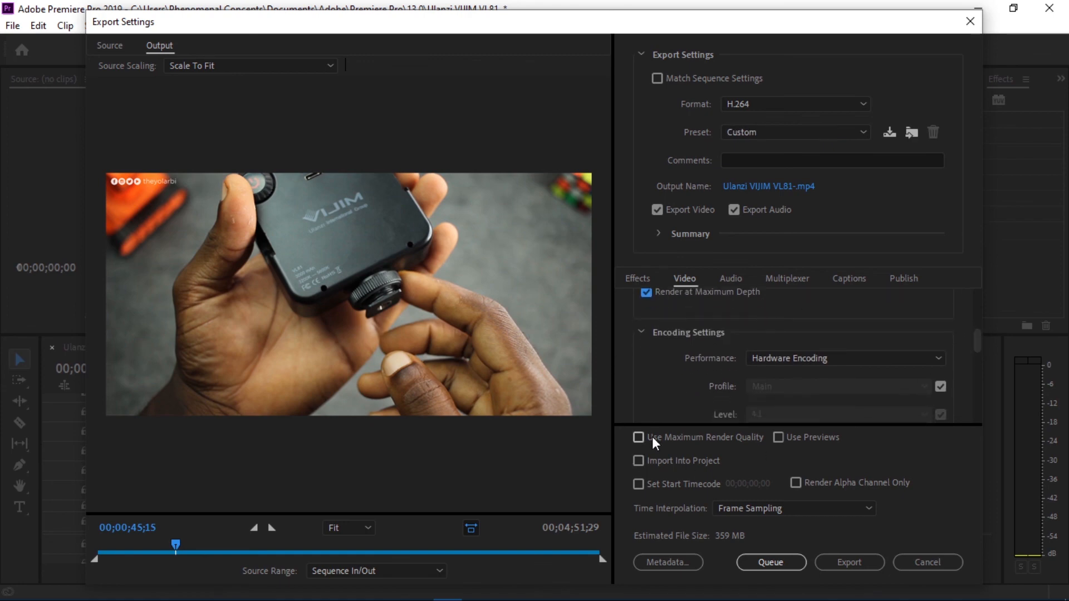
click(690, 437)
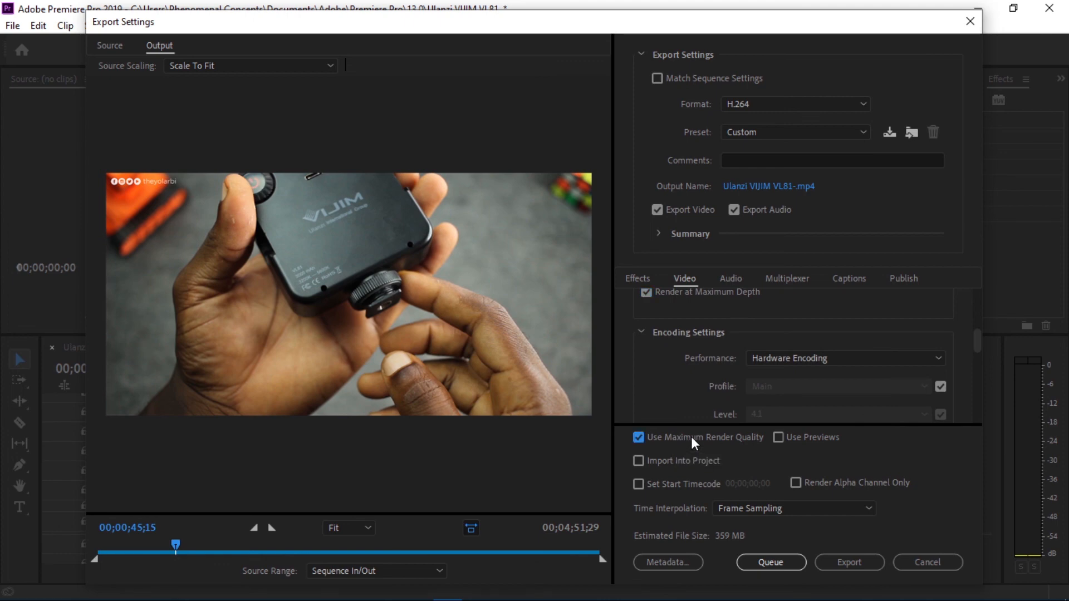
Review the encoding performance options, keeping Hardware Encoding.
scroll(978, 350, down, 1)
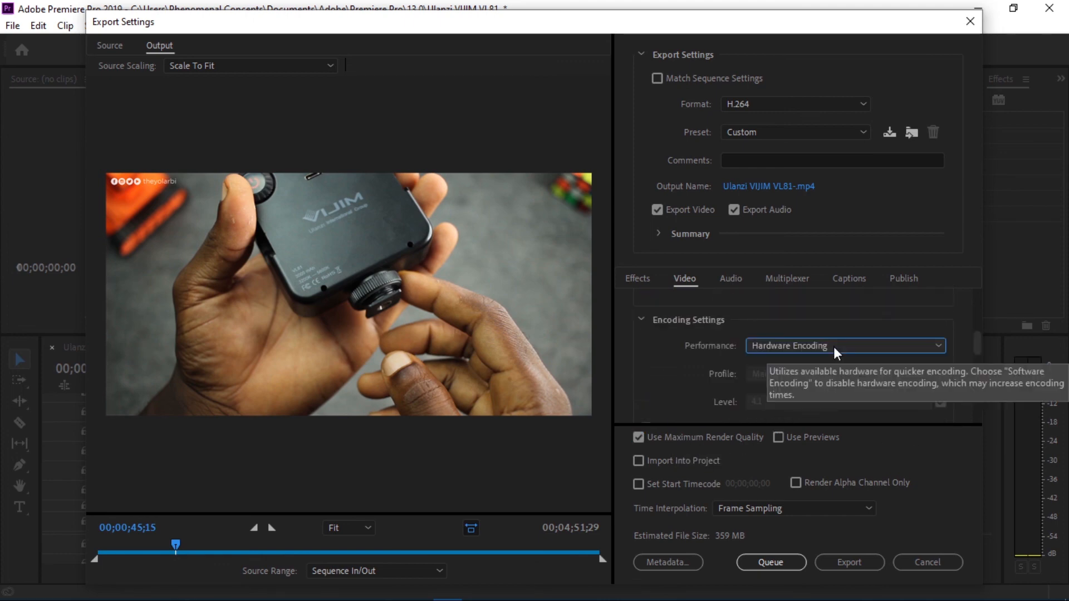
click(837, 345)
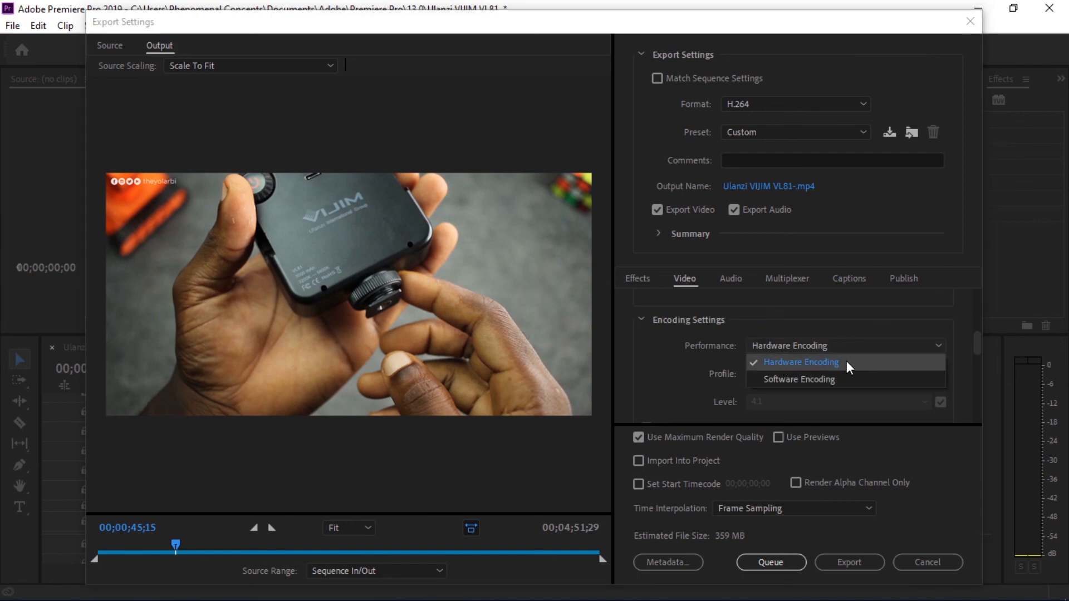
click(846, 360)
click(835, 349)
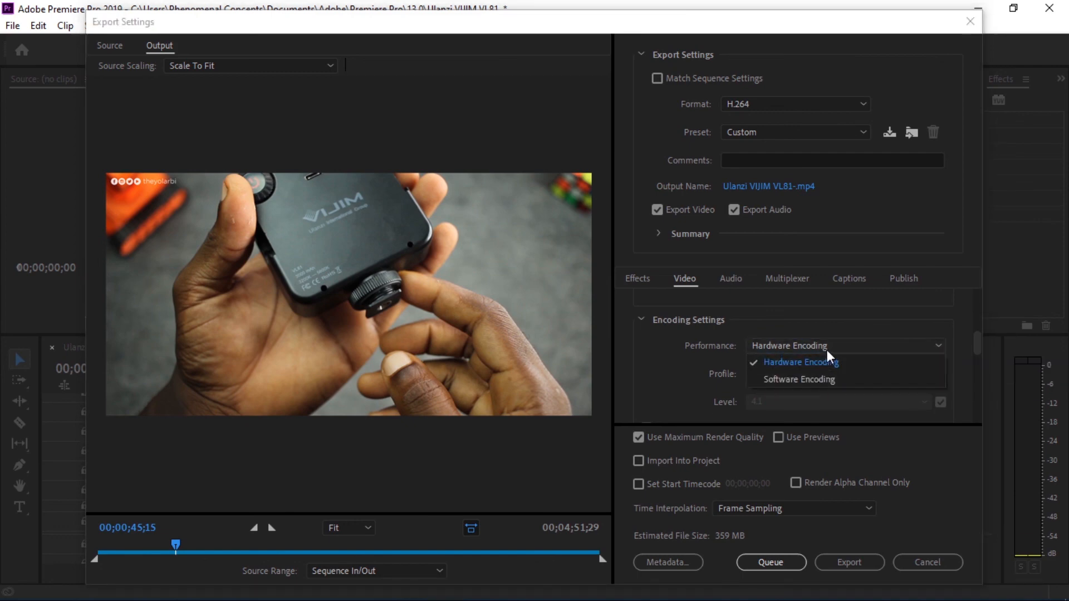
click(827, 352)
Turn off the Video Is VR option and send the export to the Adobe Media Encoder queue.
drag(977, 342, 977, 405)
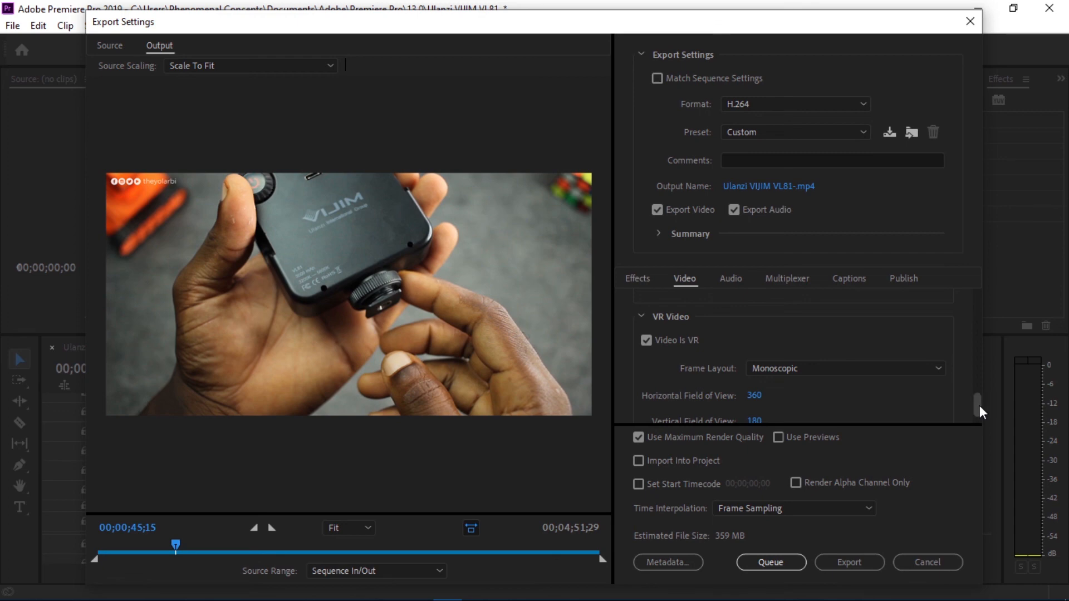
drag(980, 405, 980, 412)
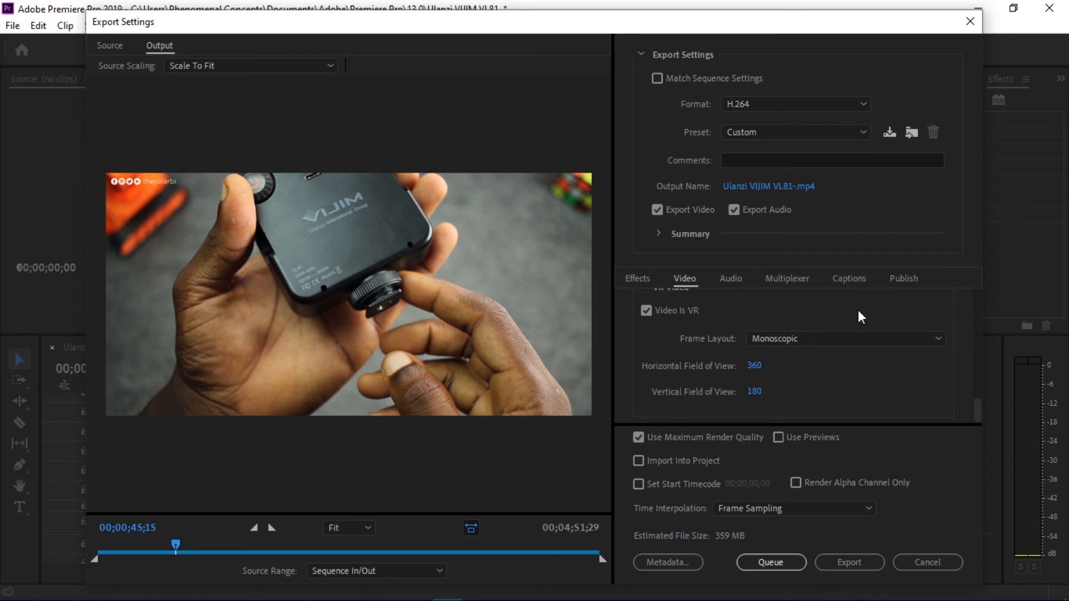
click(689, 313)
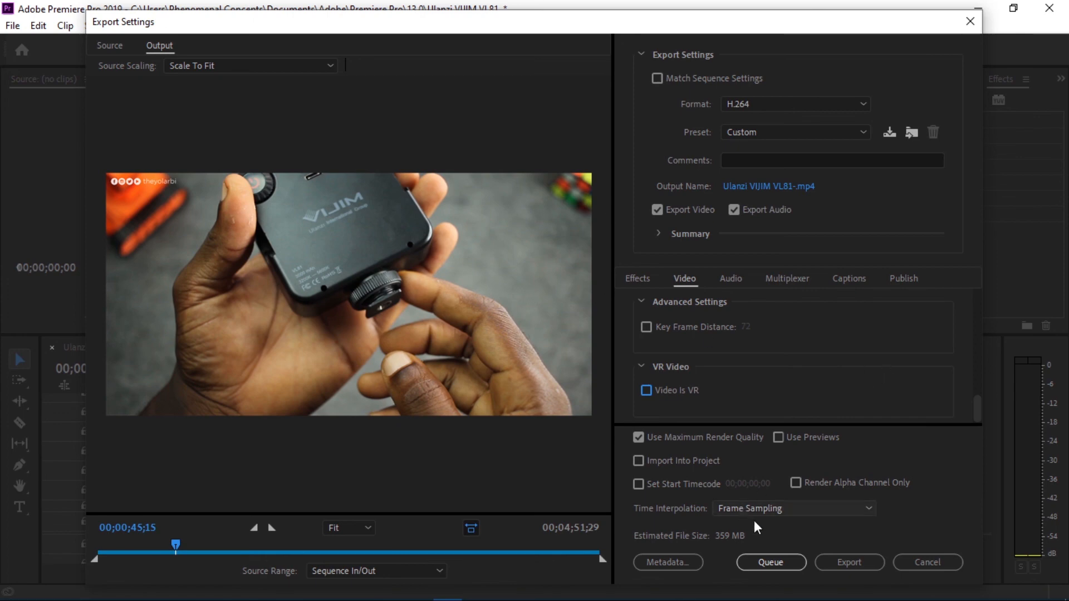
click(777, 563)
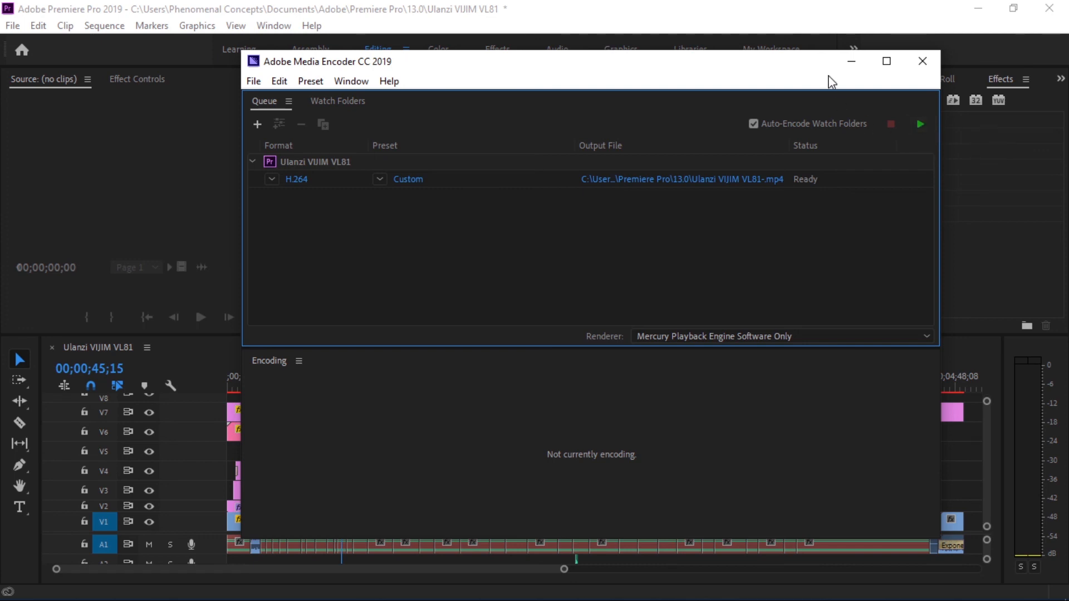
Minimize Adobe Media Encoder and open the recent full engagement video project in Premiere Pro.
click(851, 62)
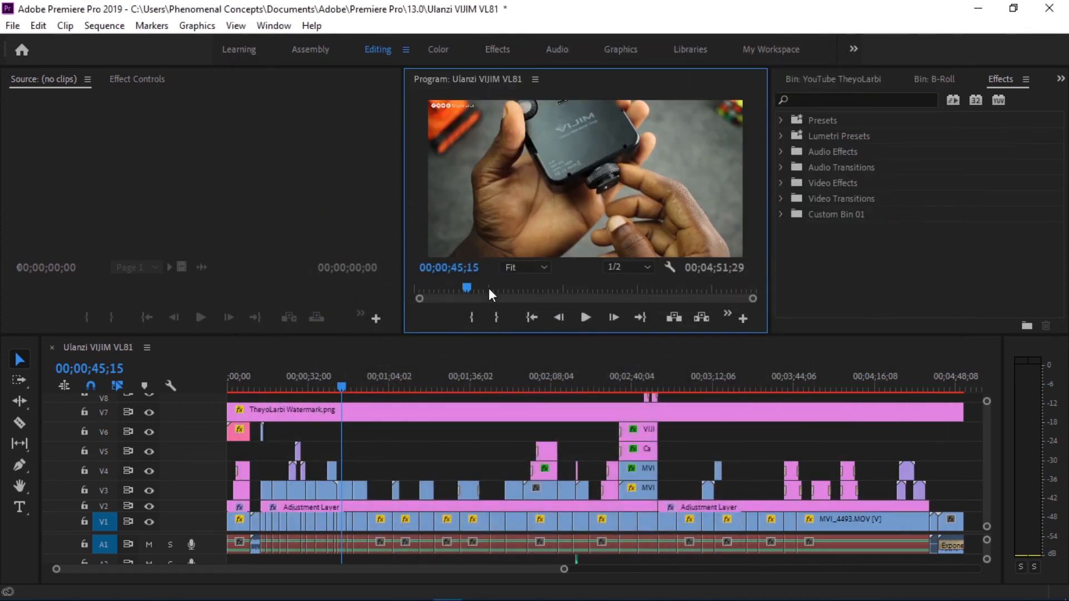
click(12, 26)
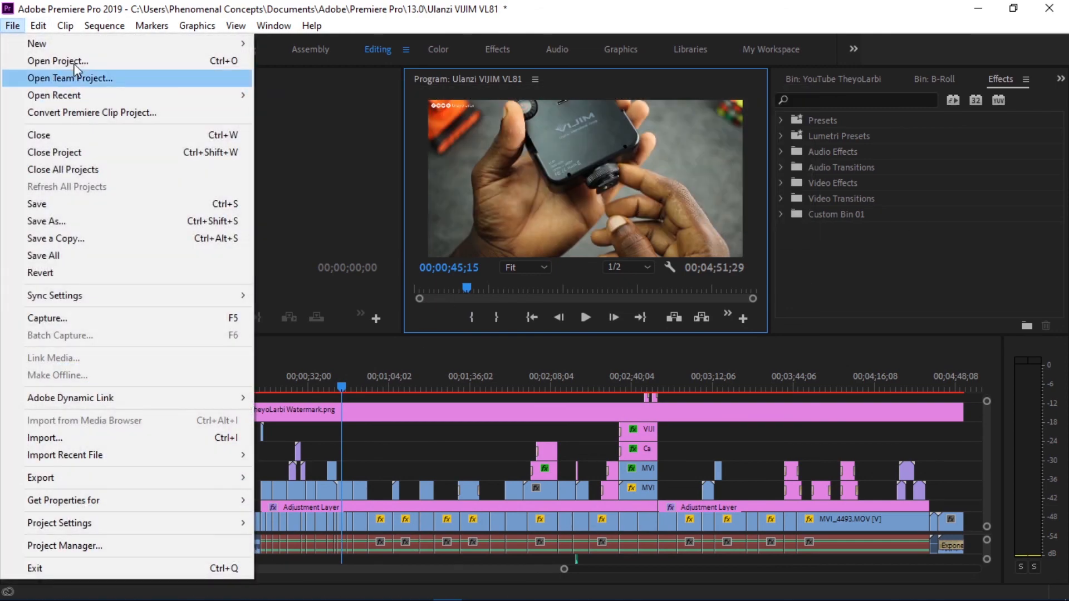
mouse_move(109, 89)
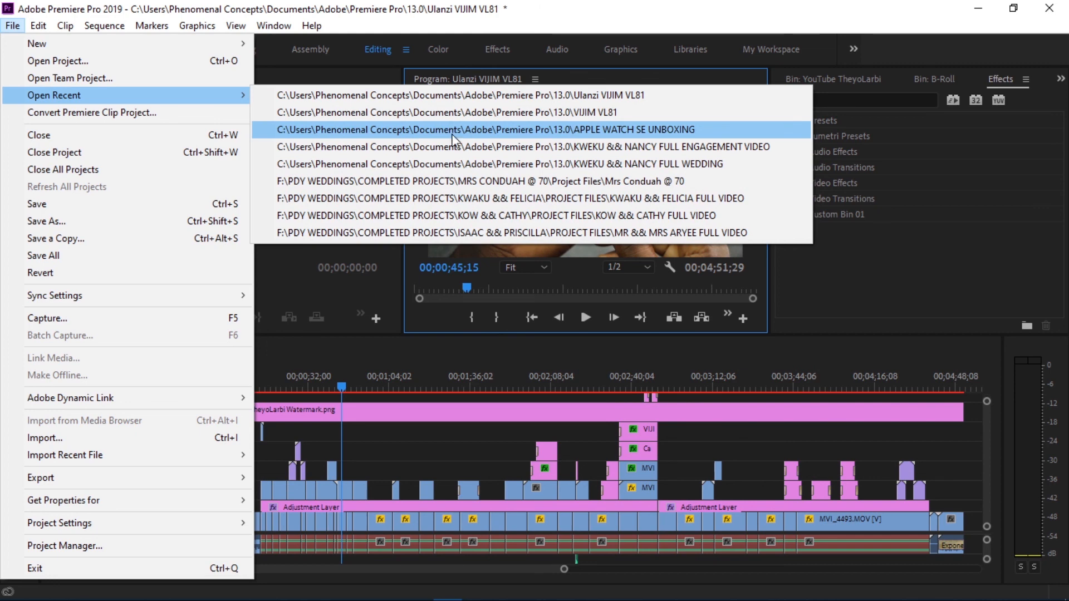
click(455, 148)
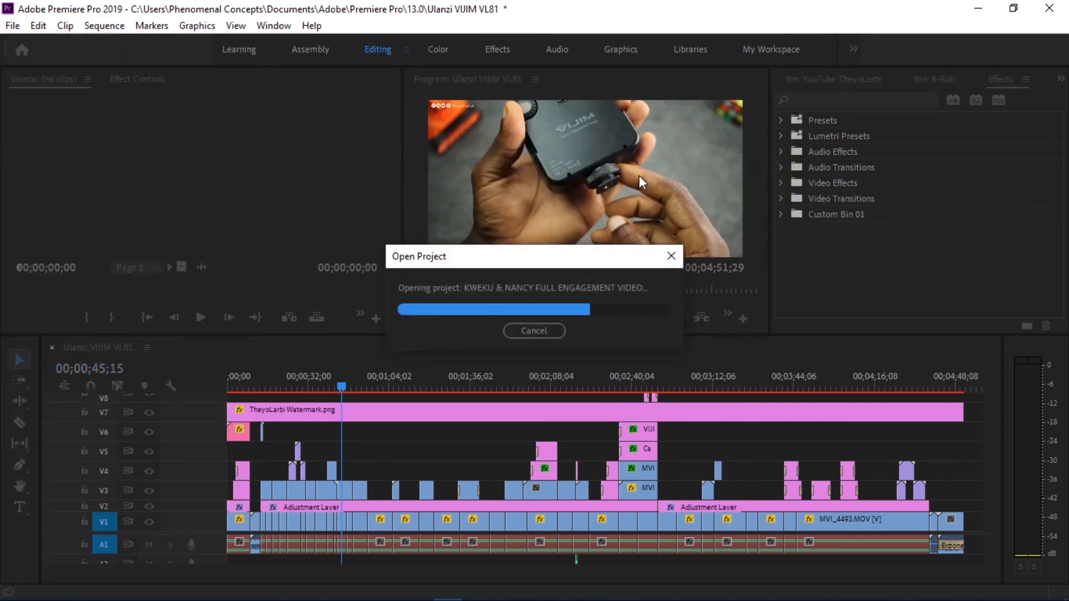